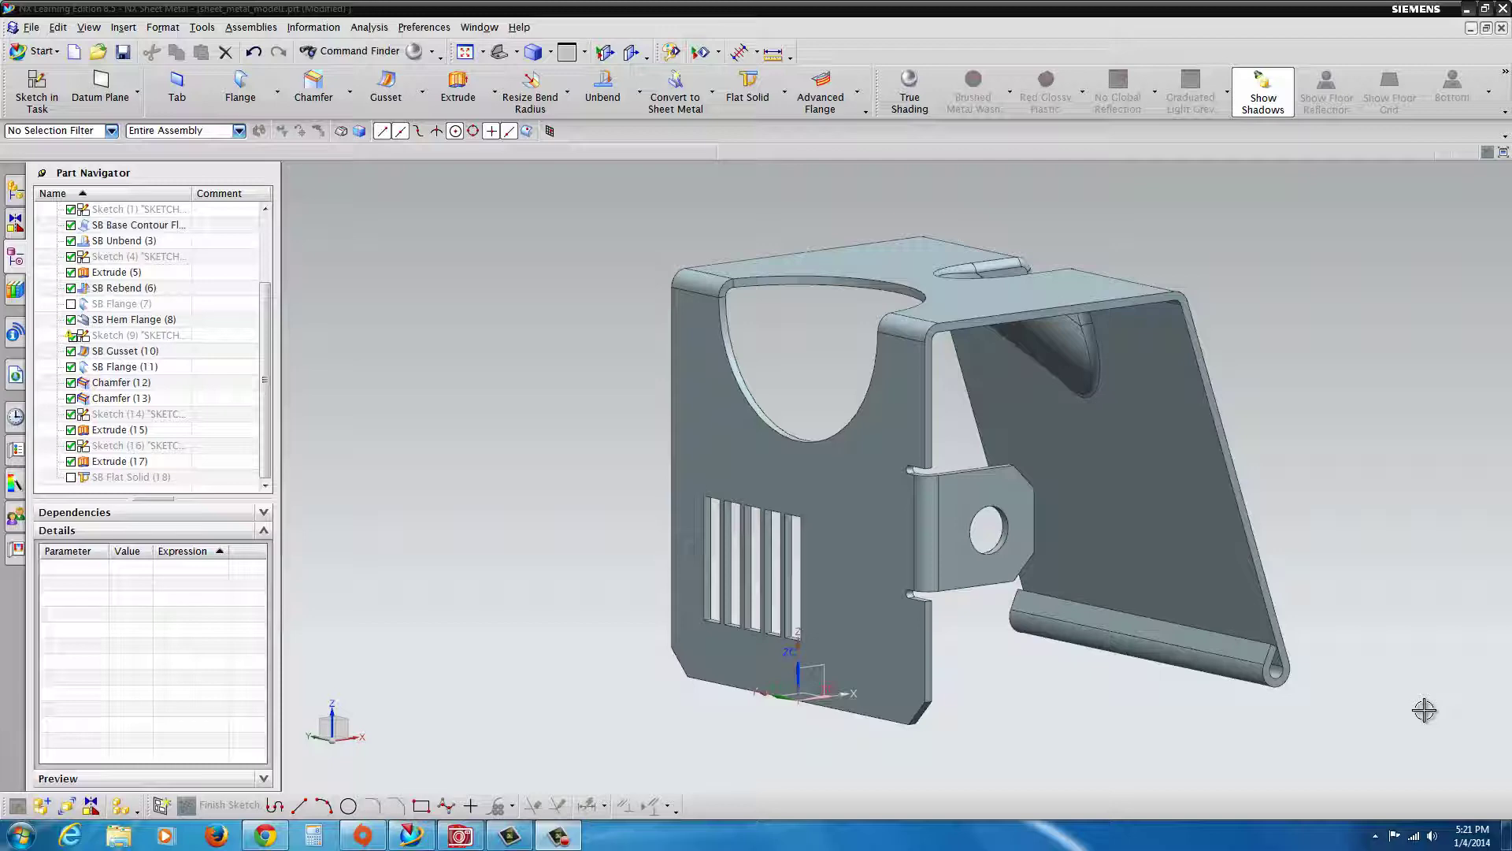
- Create a new inch-based NX Sheet Metal part, replacing the default file name with bkt1
{"action": "middle_click_drag", "start_coordinate": [1038, 493], "coordinate": [1310, 358]}
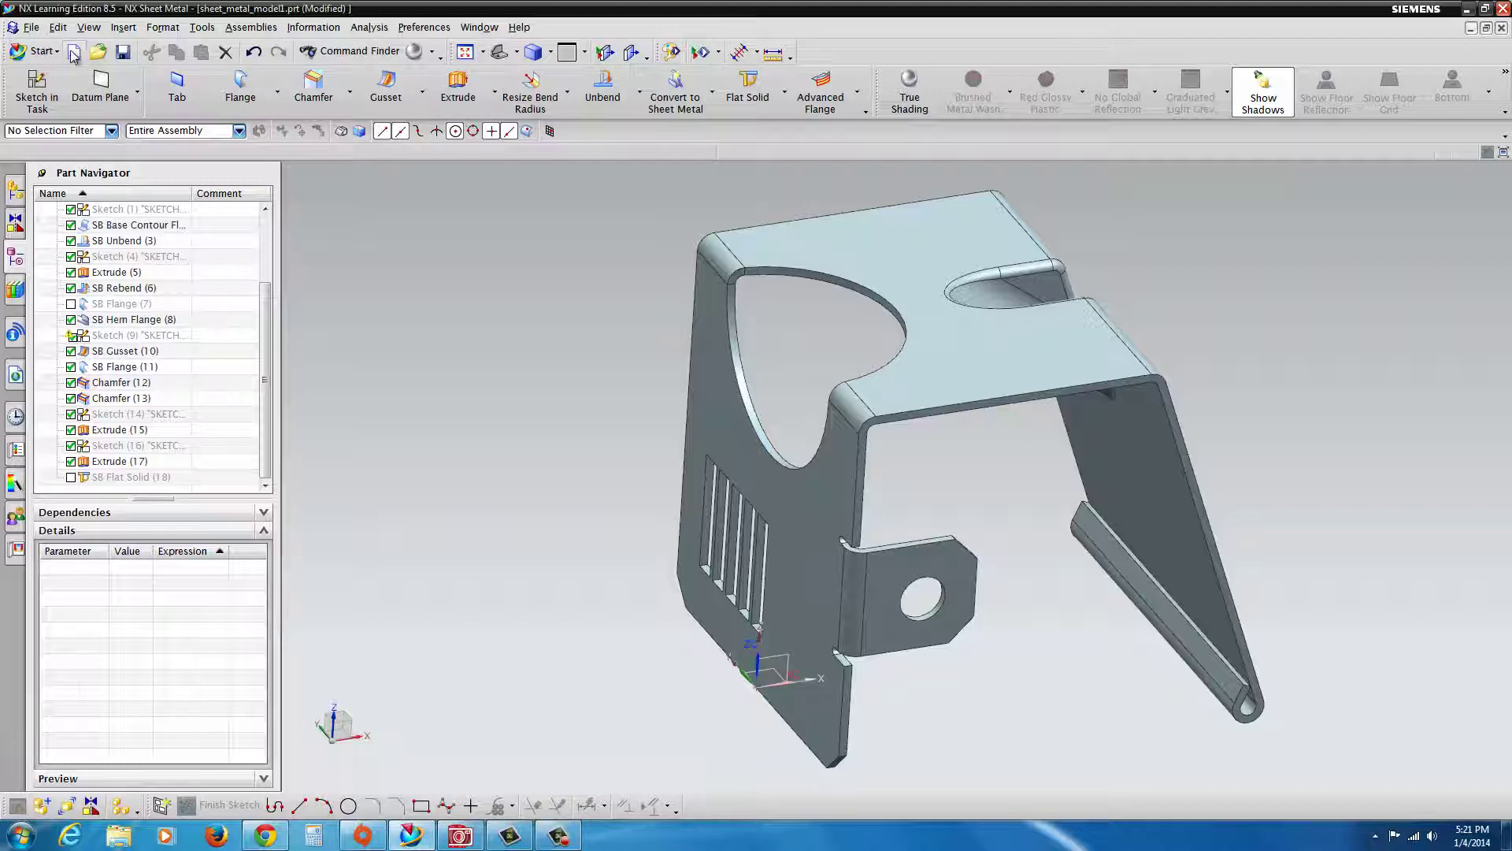
{"action": "key", "text": "ctrl+n"}
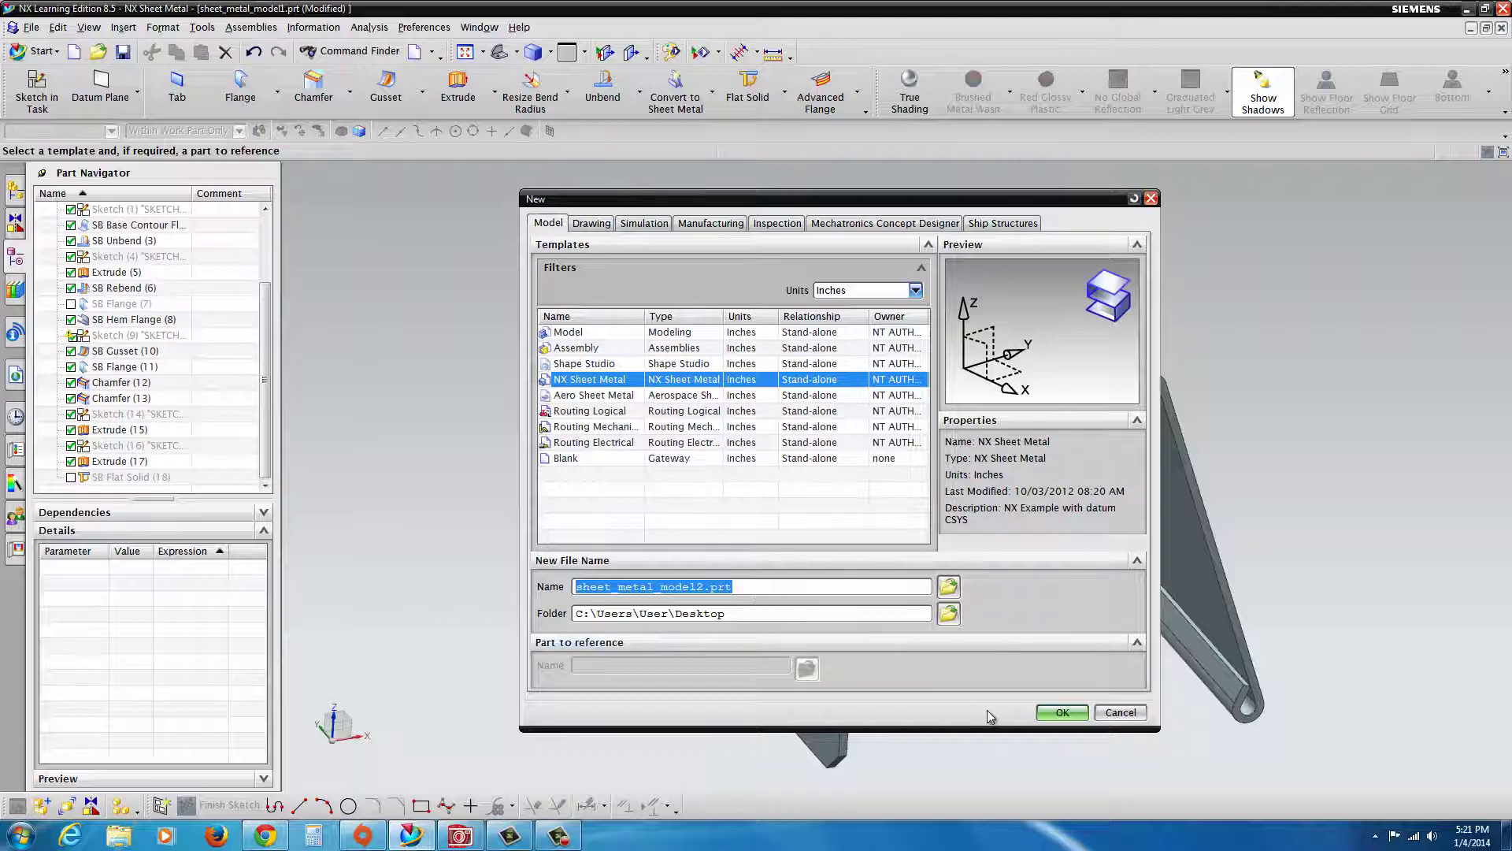
{"action": "left_click_drag", "start_coordinate": [706, 587], "coordinate": [578, 580]}
{"action": "type", "text": "bkt1"}
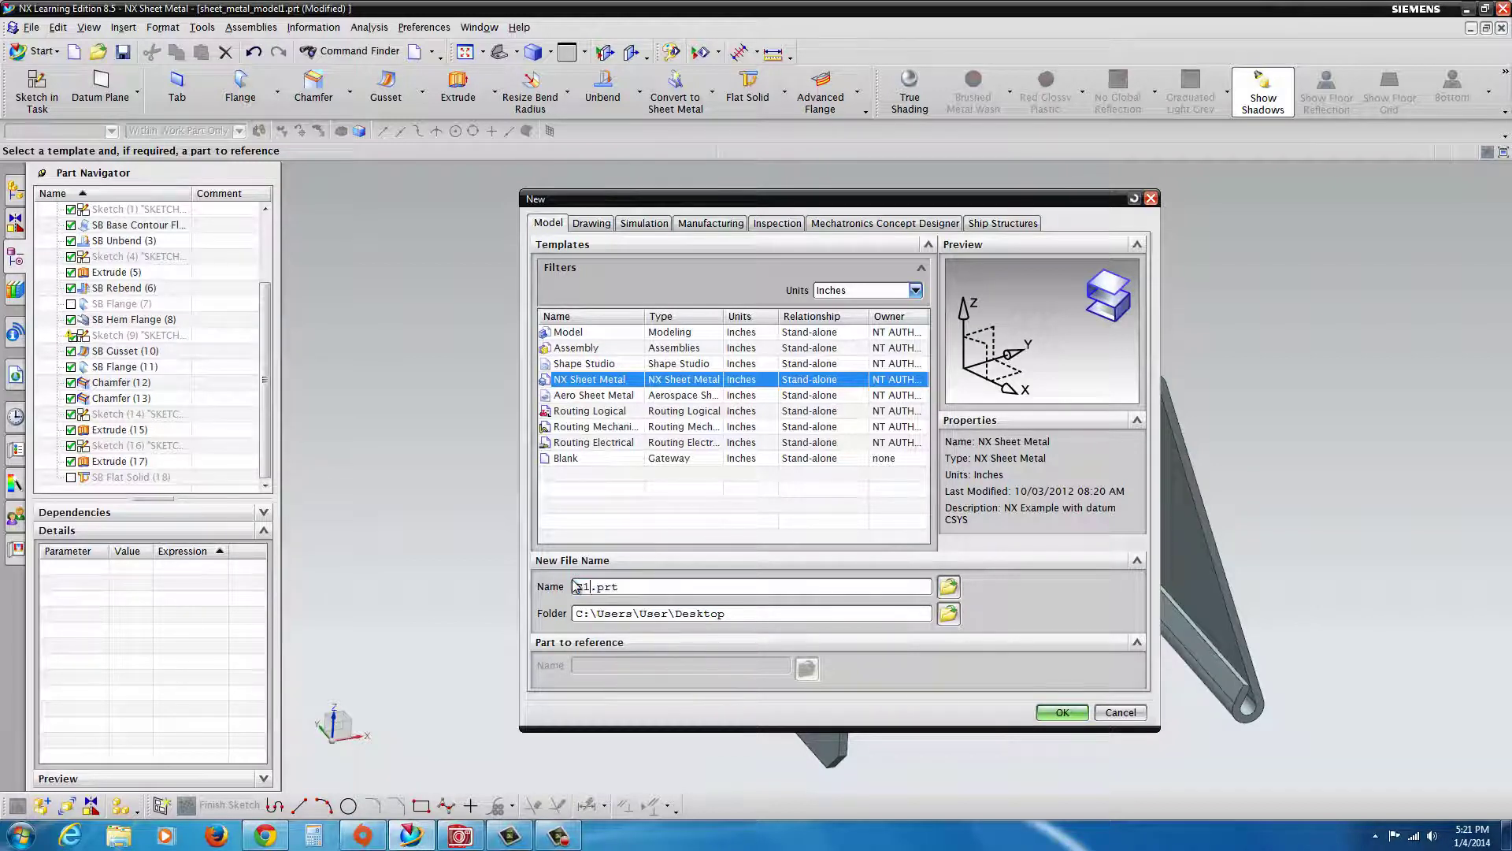
{"action": "left_click", "coordinate": [1062, 712]}
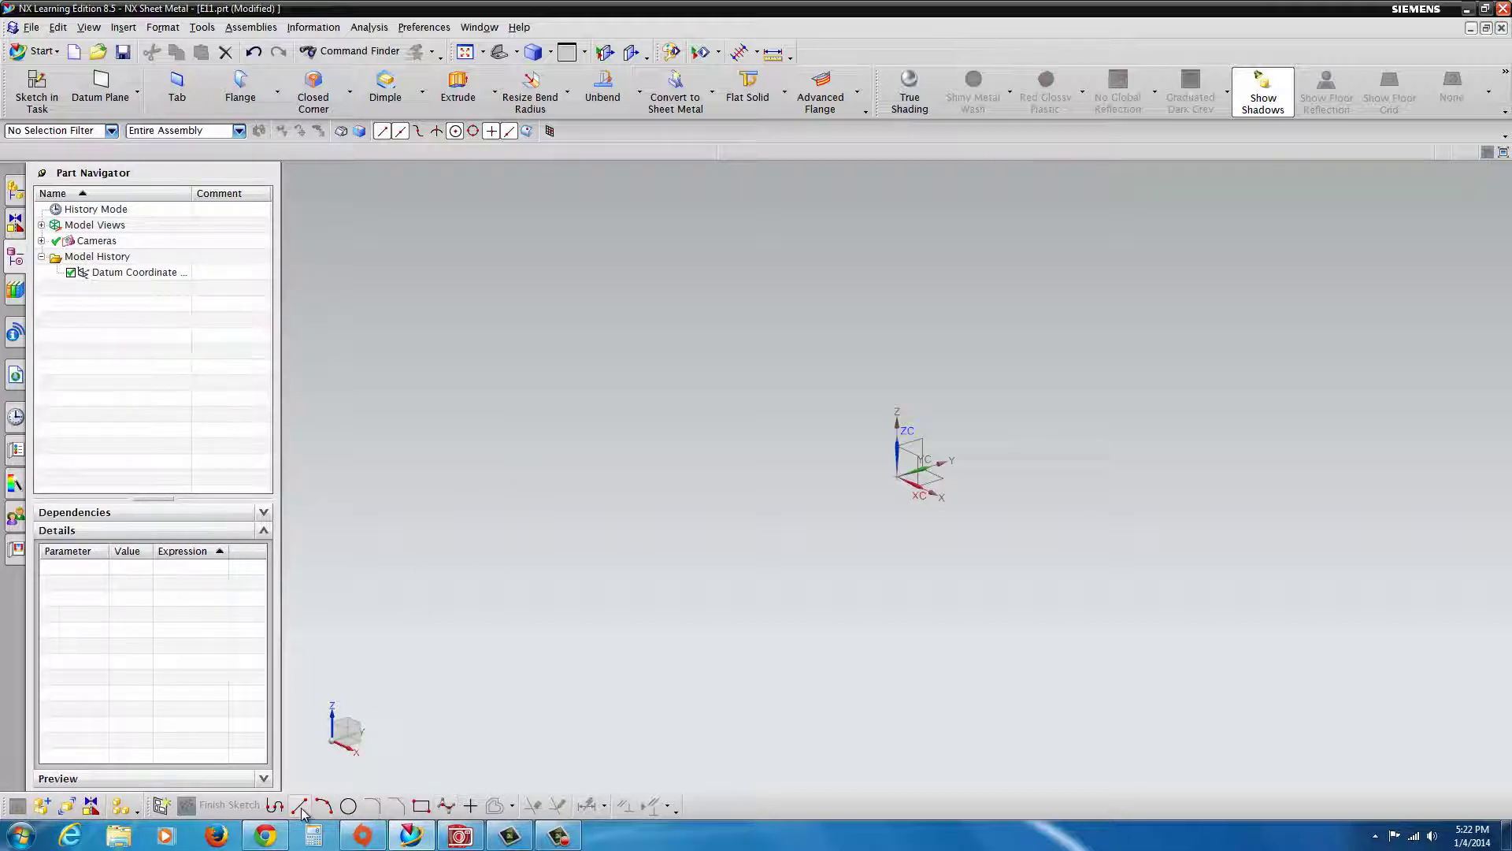
- Start a new sketch on the datum XZ plane
{"action": "left_click", "coordinate": [300, 806]}
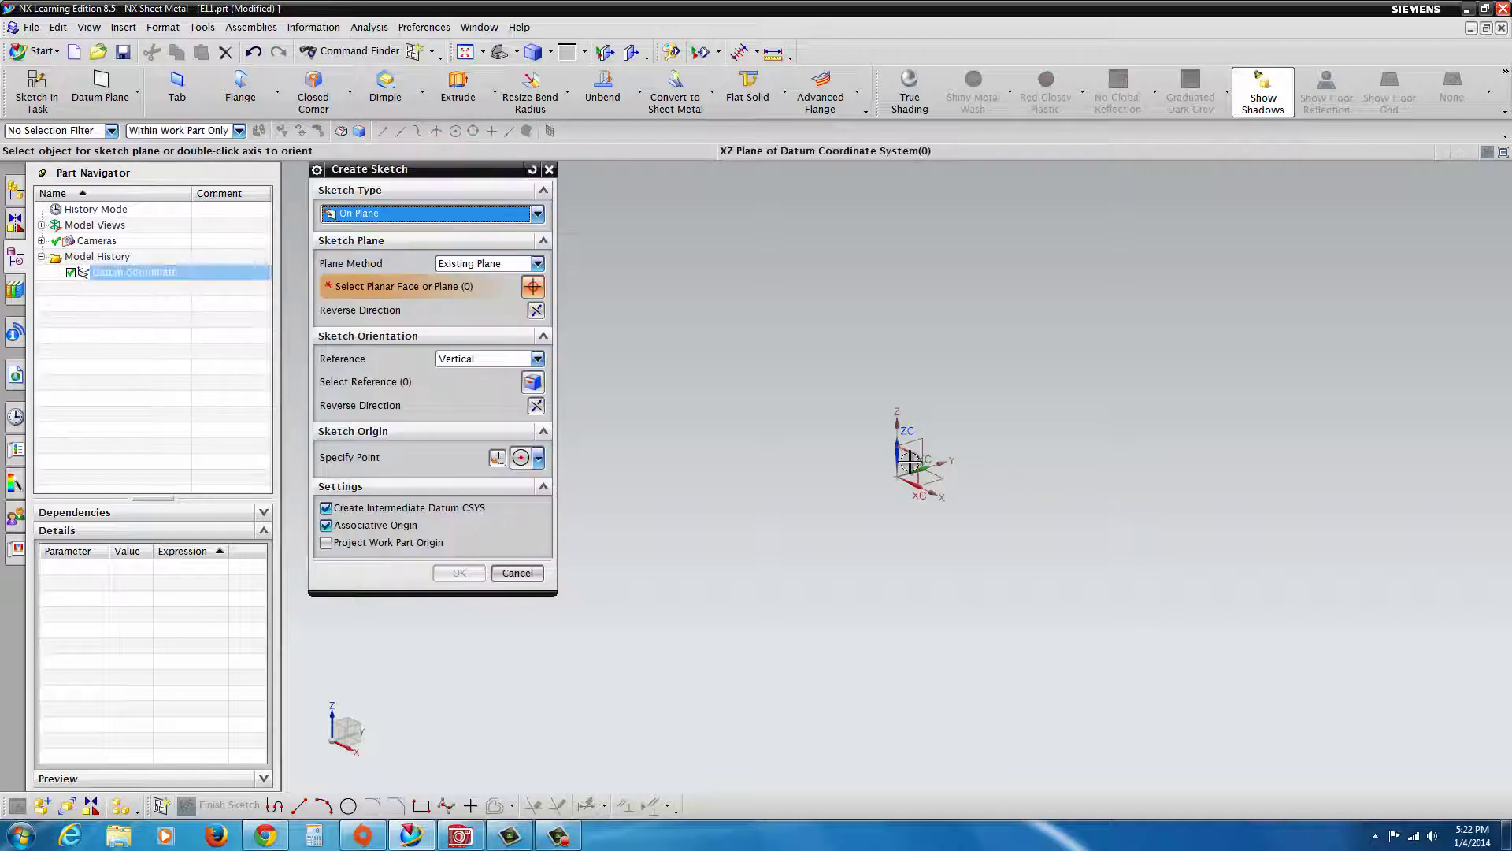
{"action": "left_click", "coordinate": [907, 490]}
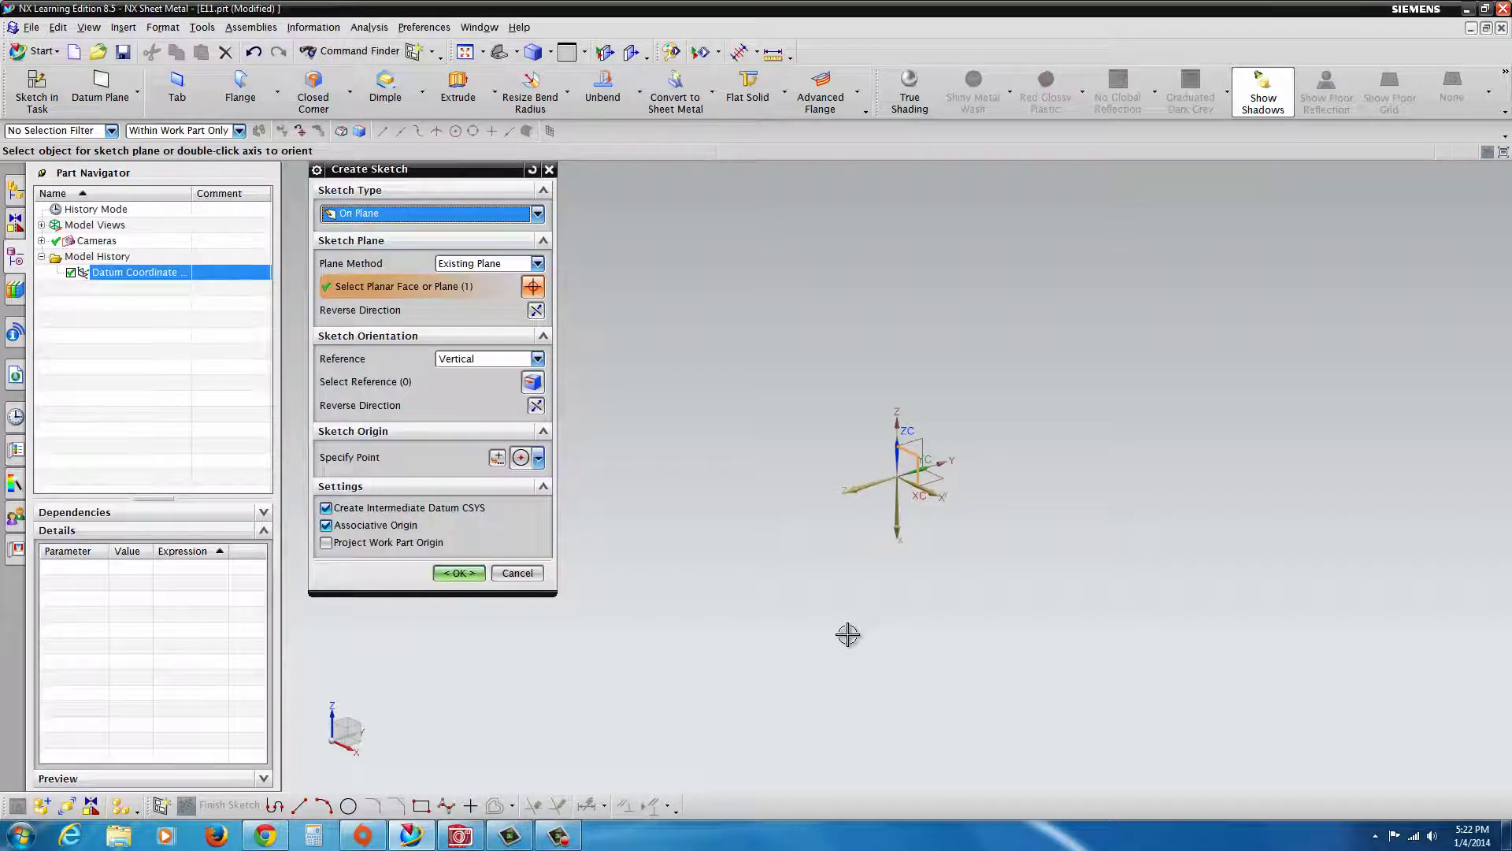
{"action": "left_click", "coordinate": [455, 573]}
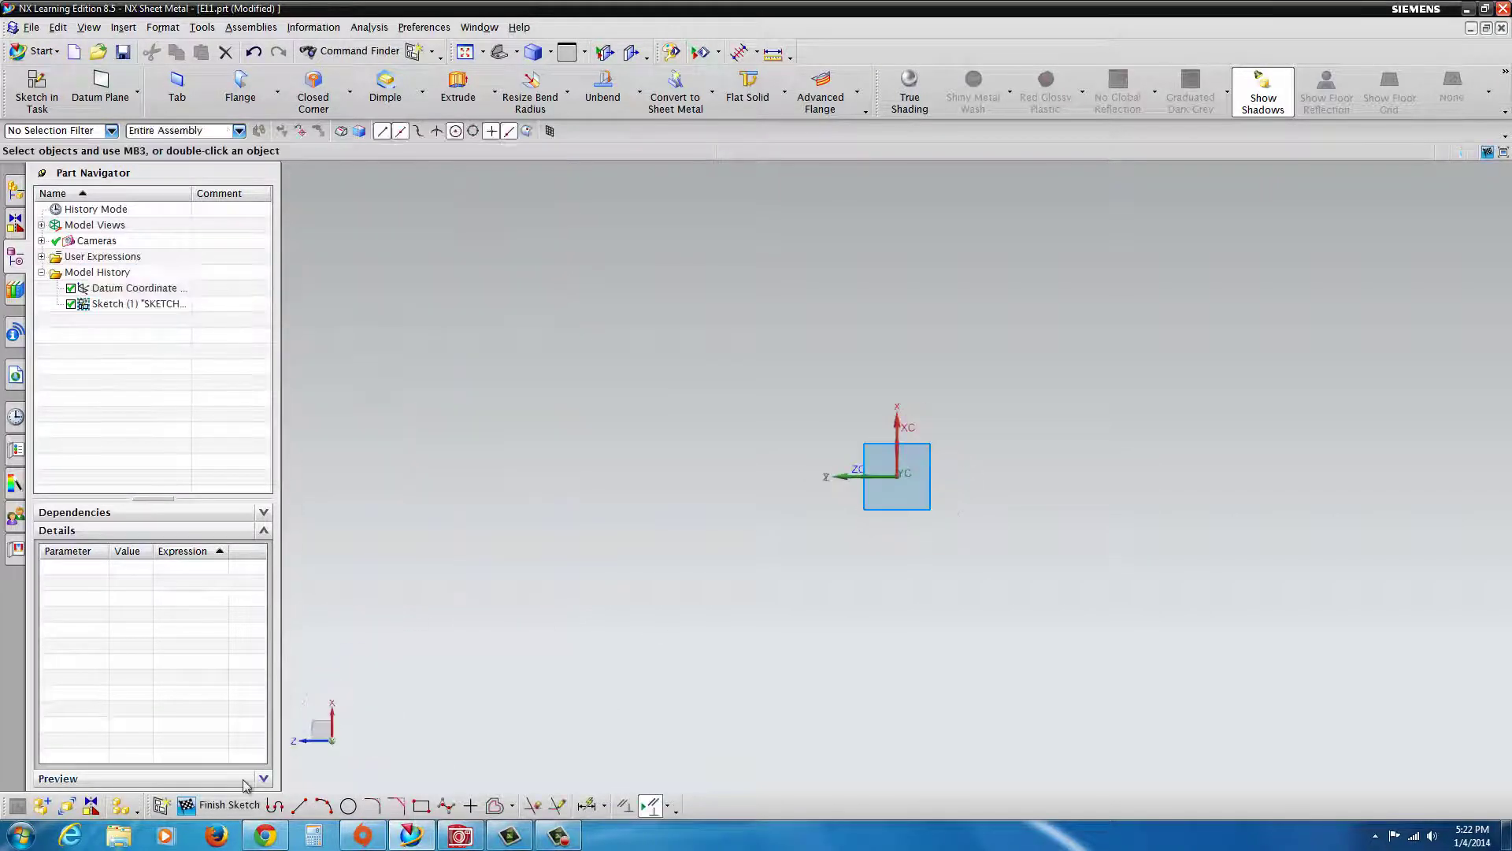
- Draw an open profile: a 4.2 line, a 3.4 vertical line and a 3.3 line at 115°
{"action": "left_click", "coordinate": [275, 806]}
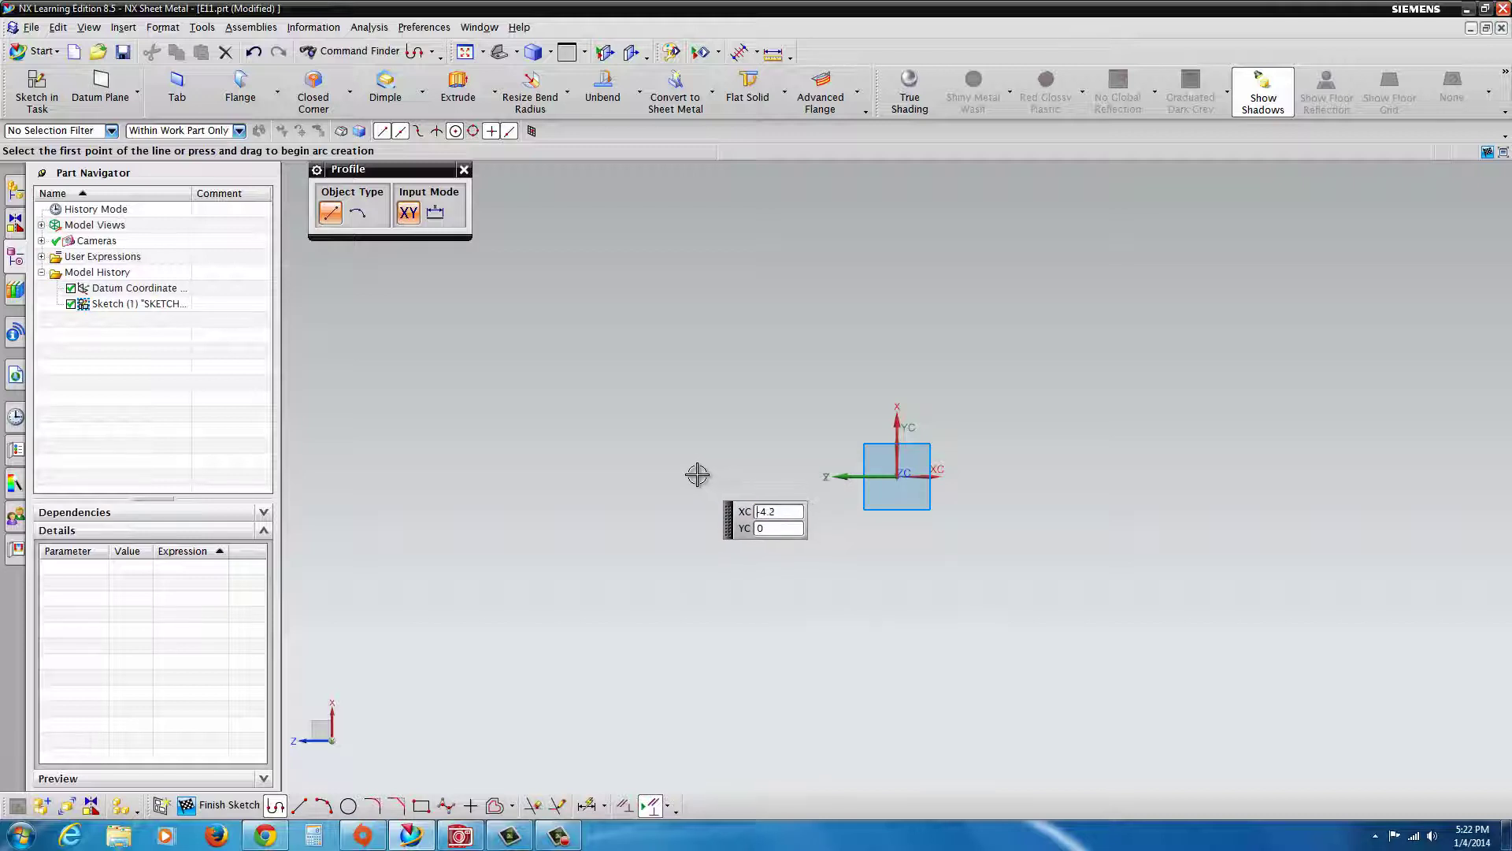
{"action": "left_click", "coordinate": [697, 474]}
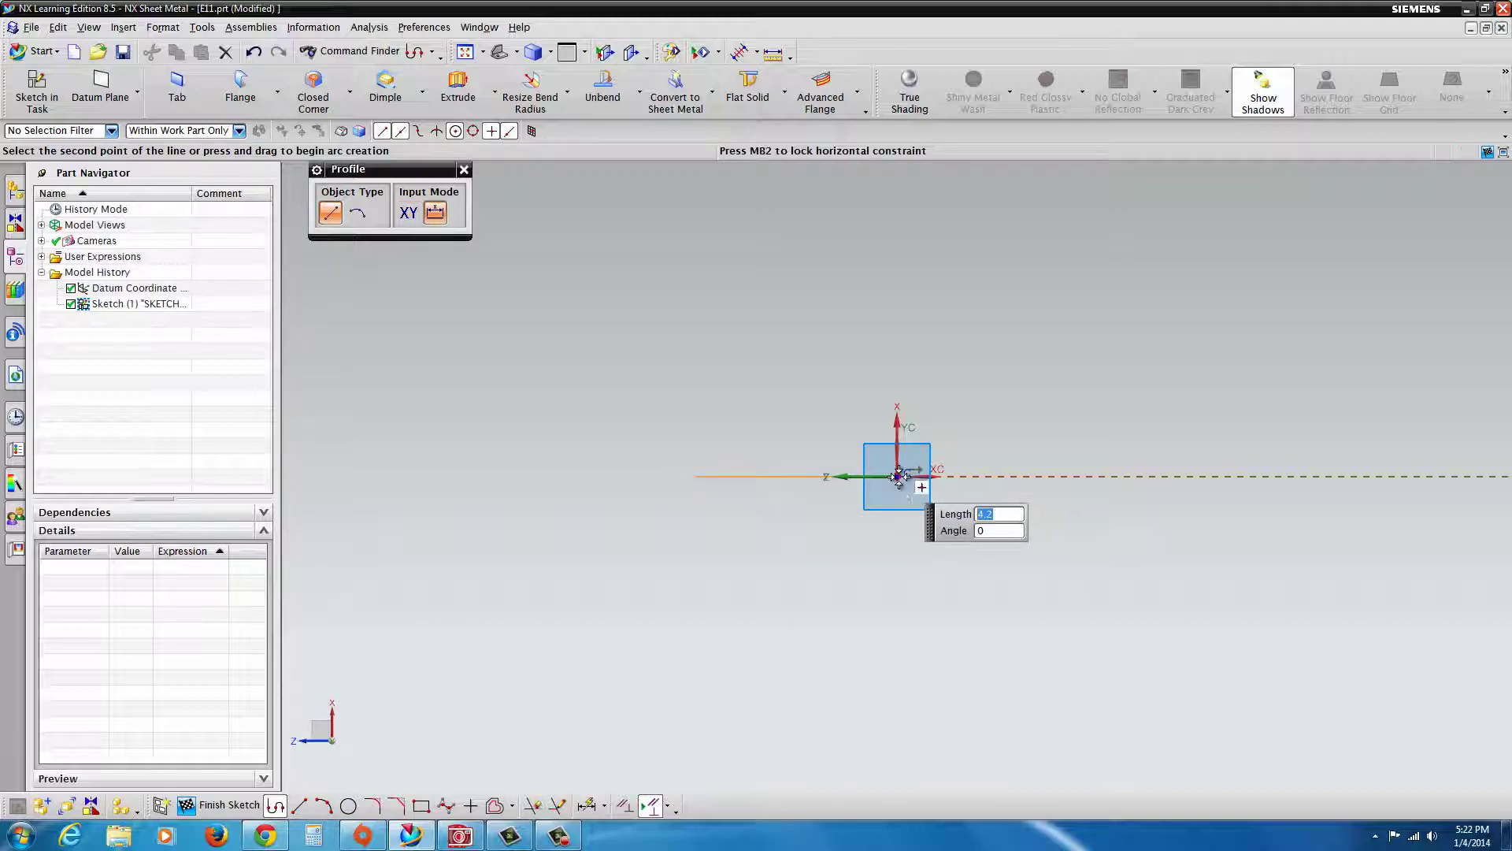
{"action": "left_click", "coordinate": [874, 312]}
{"action": "left_click", "coordinate": [754, 247]}
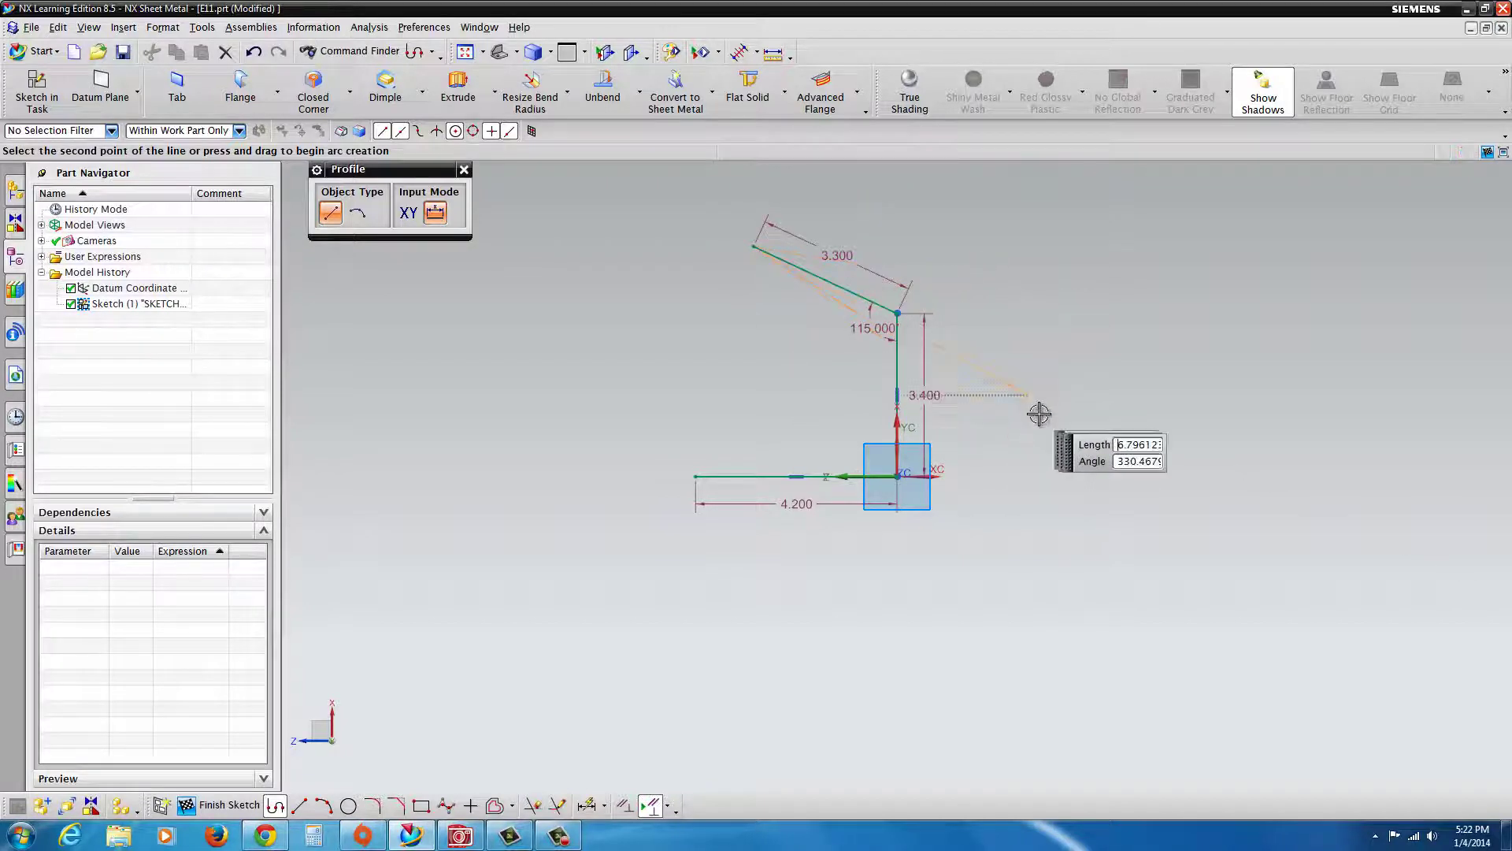
{"action": "scroll", "coordinate": [887, 353], "scroll_direction": "up", "scroll_amount": 2}
{"action": "scroll", "coordinate": [887, 353], "scroll_direction": "down", "scroll_amount": 2}
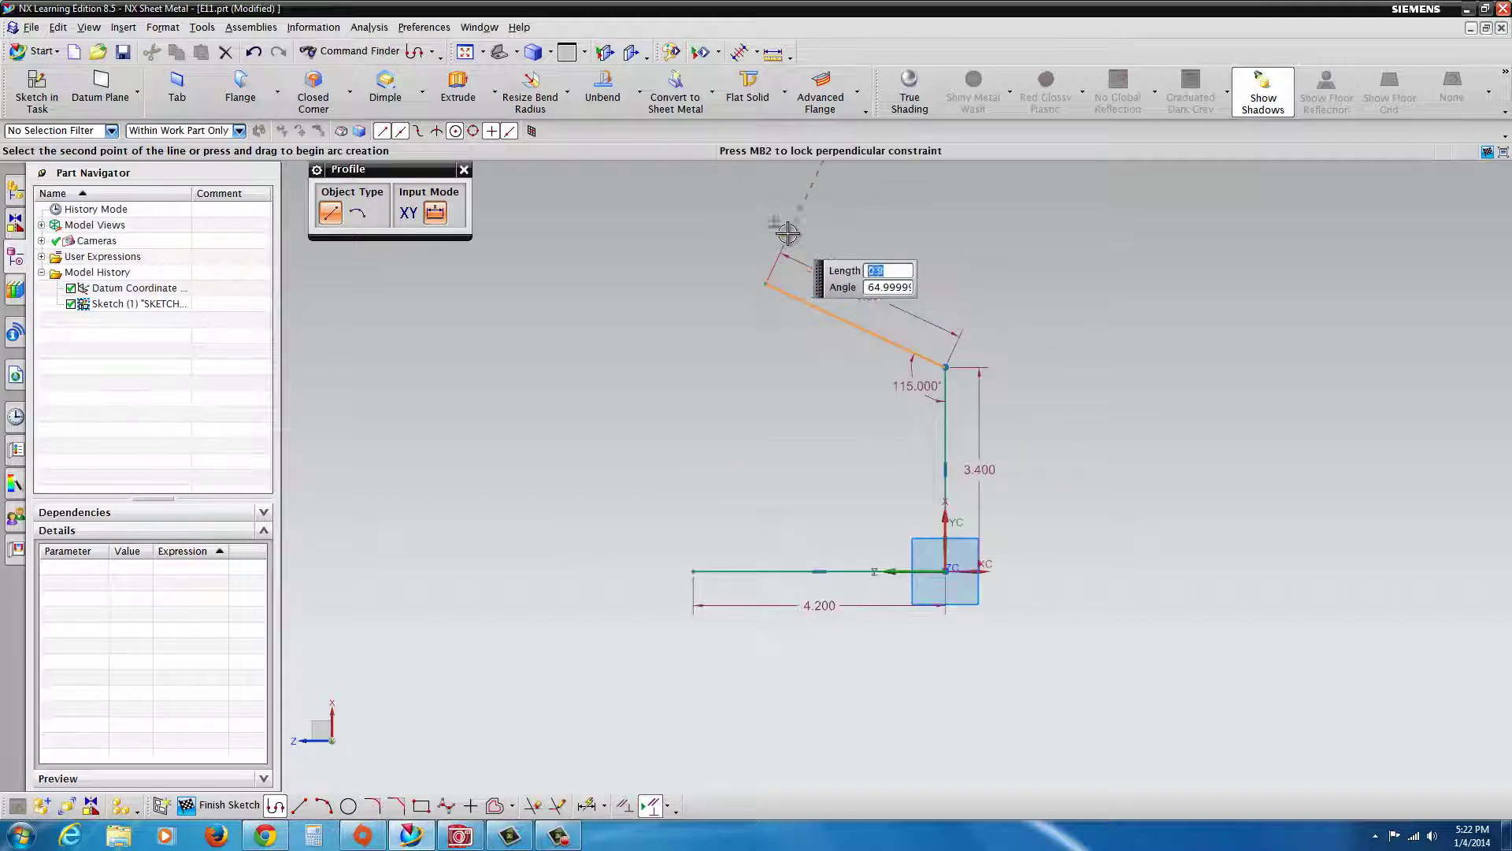
{"action": "middle_click", "coordinate": [977, 448]}
{"action": "scroll", "coordinate": [993, 429], "scroll_direction": "up", "scroll_amount": 1}
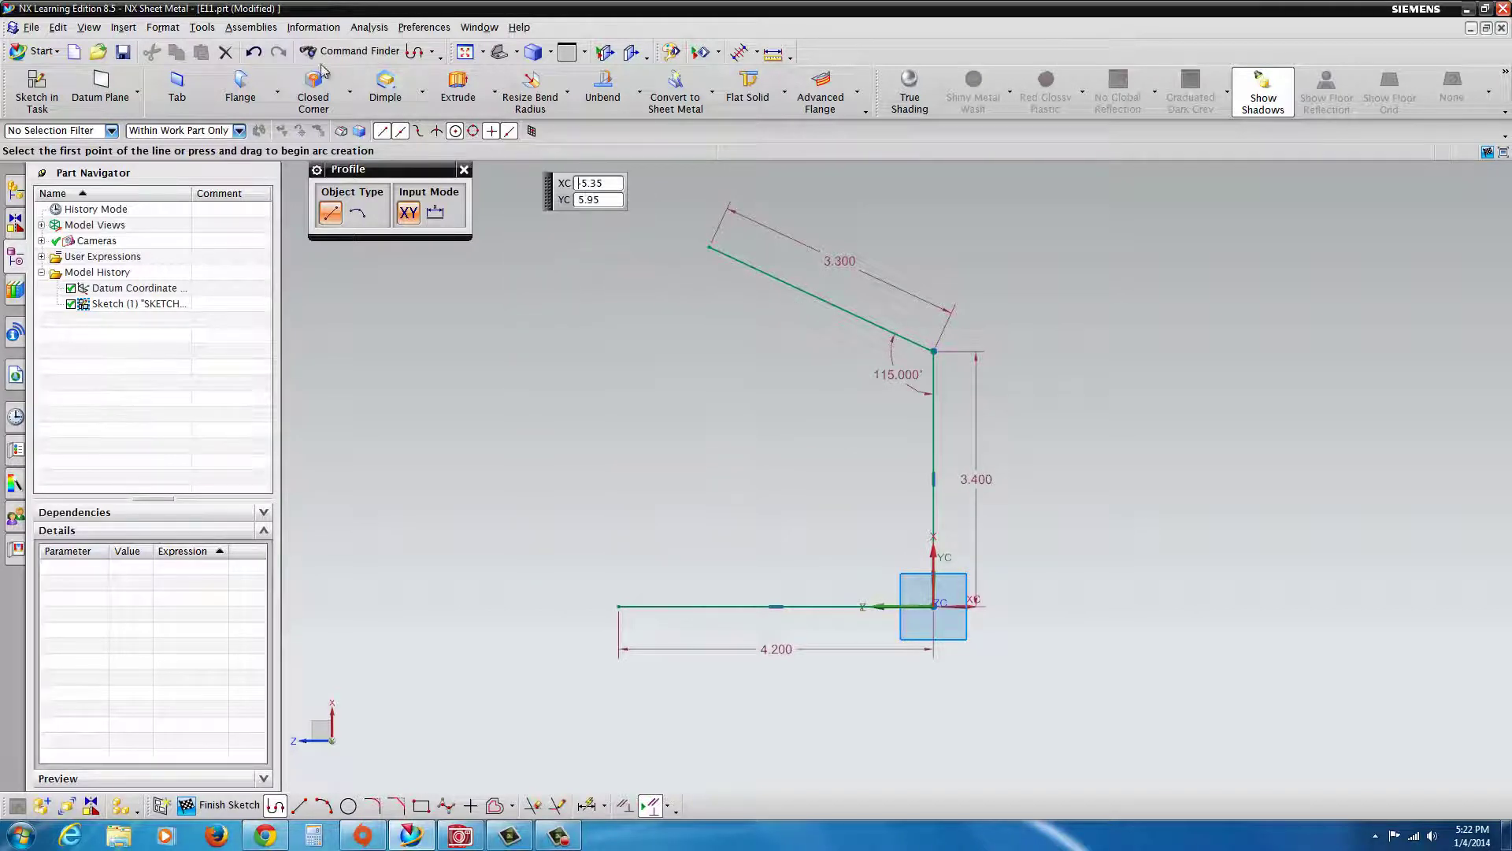
- Start a contour flange on the sketch, 0.1 thick with a symmetric 4.7 width
{"action": "left_click", "coordinate": [276, 92]}
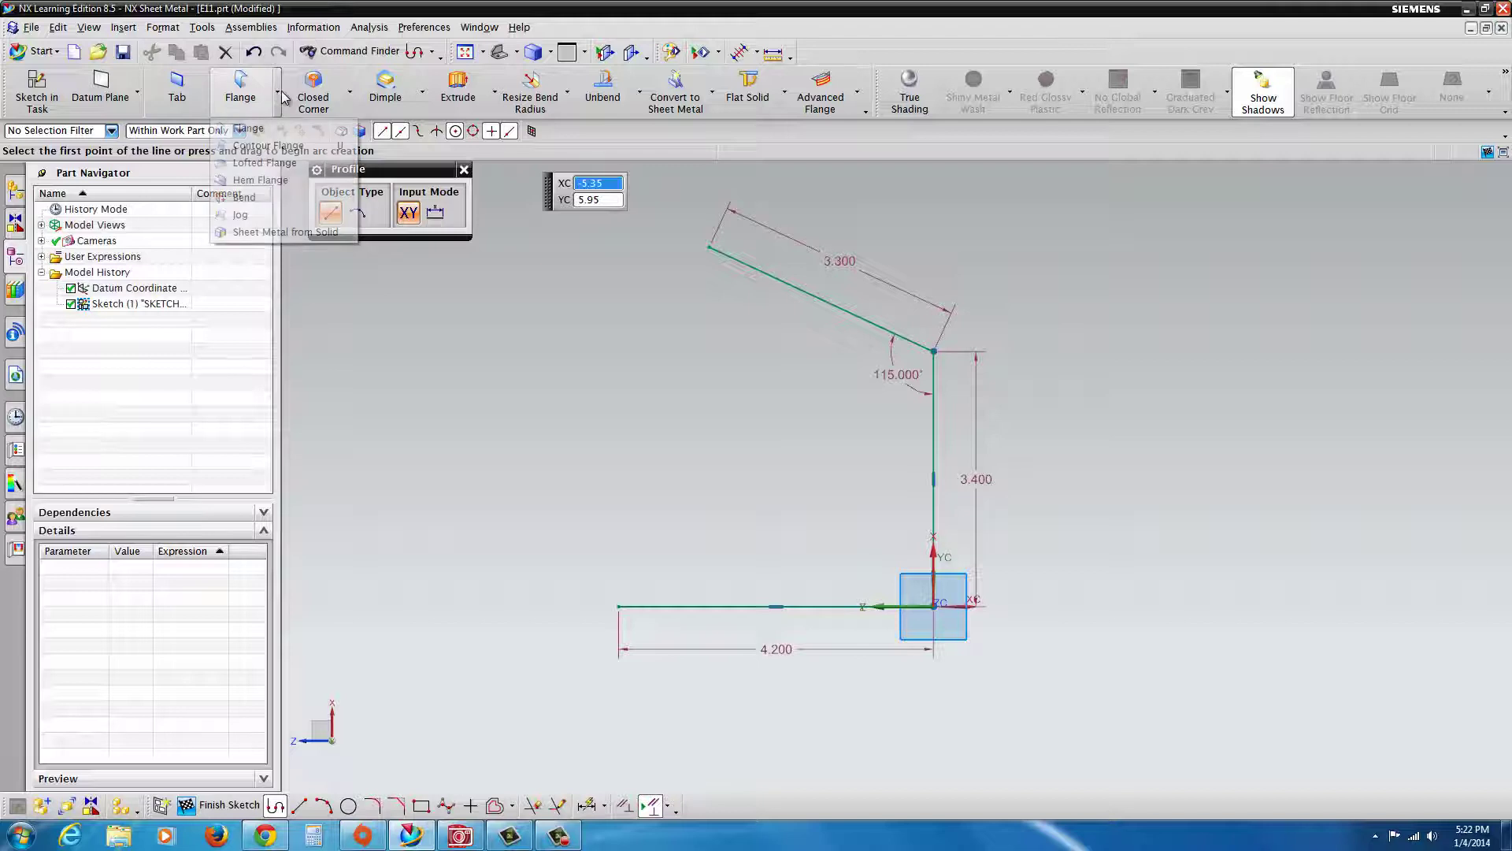
{"action": "left_click", "coordinate": [266, 148]}
{"action": "mouse_move", "coordinate": [801, 446]}
{"action": "middle_mouse_down"}
{"action": "mouse_move", "coordinate": [851, 483]}
{"action": "mouse_move", "coordinate": [820, 483]}
{"action": "mouse_move", "coordinate": [792, 445]}
{"action": "middle_mouse_up"}
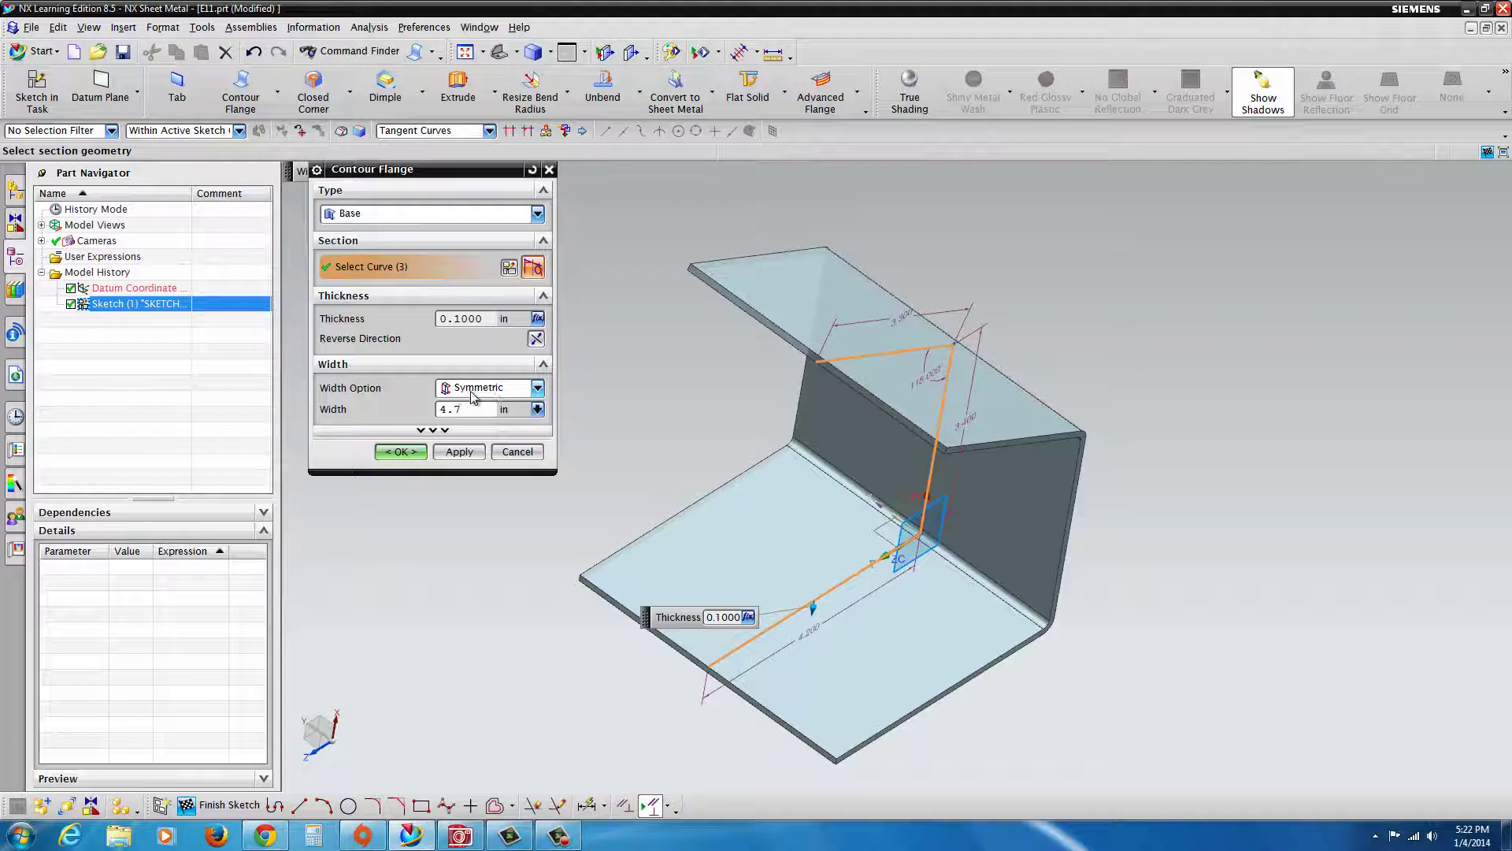
{"action": "left_click", "coordinate": [537, 391]}
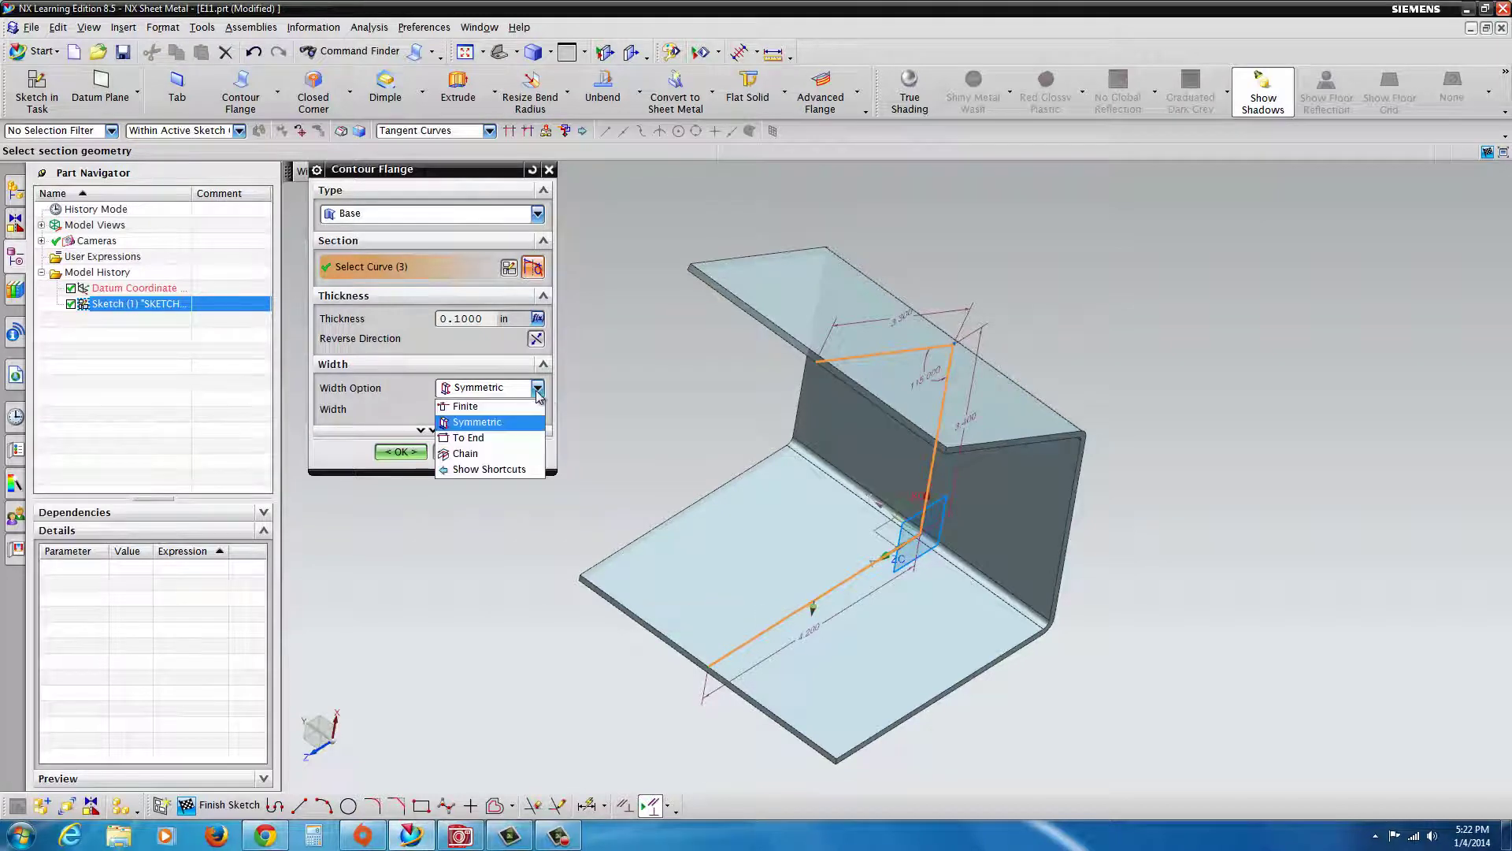
{"action": "left_click", "coordinate": [538, 391]}
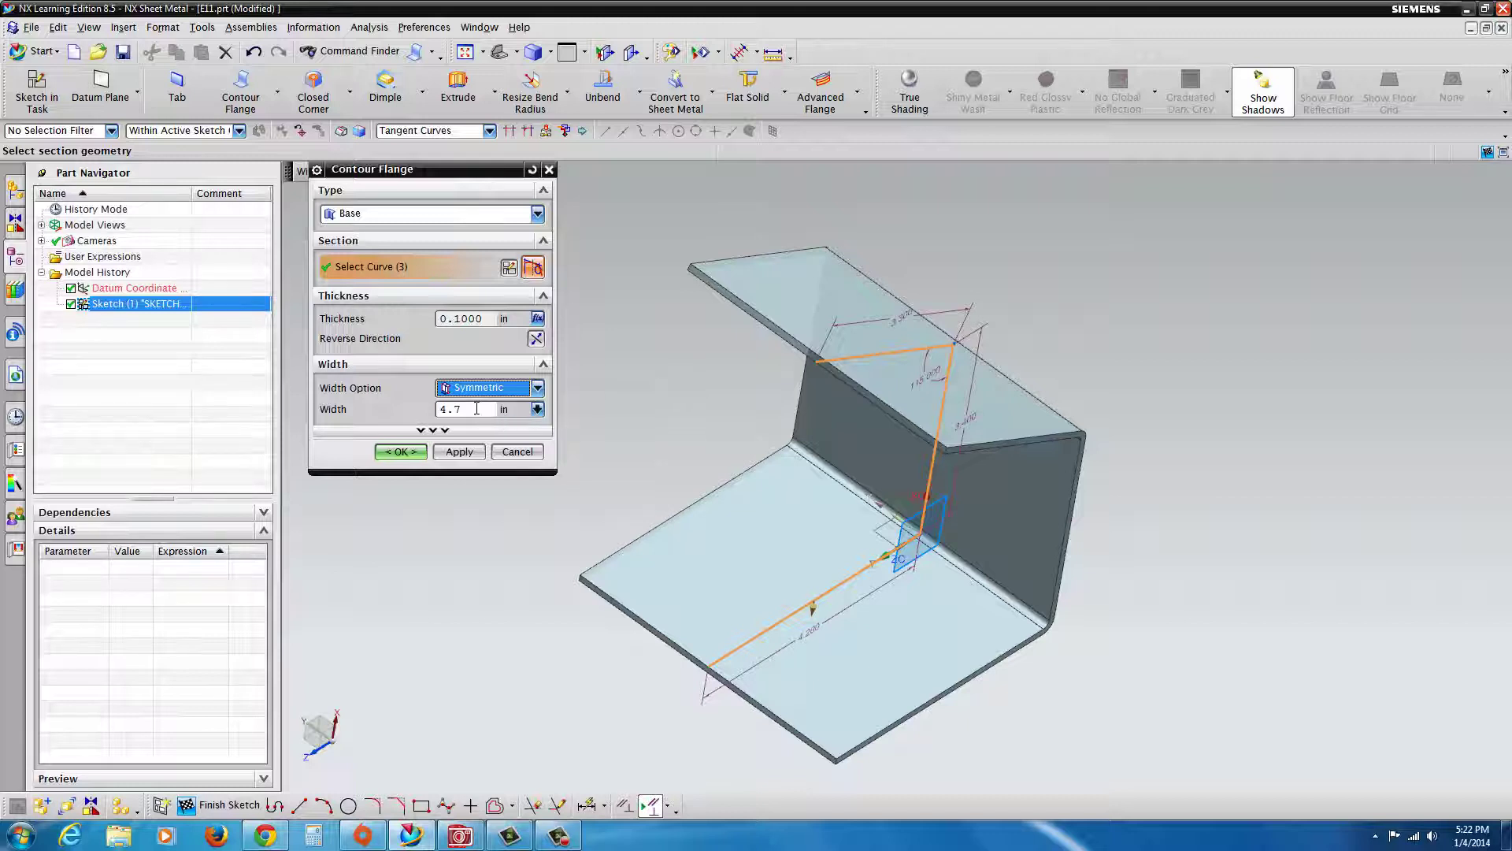
{"action": "left_click_drag", "start_coordinate": [474, 410], "coordinate": [443, 410]}
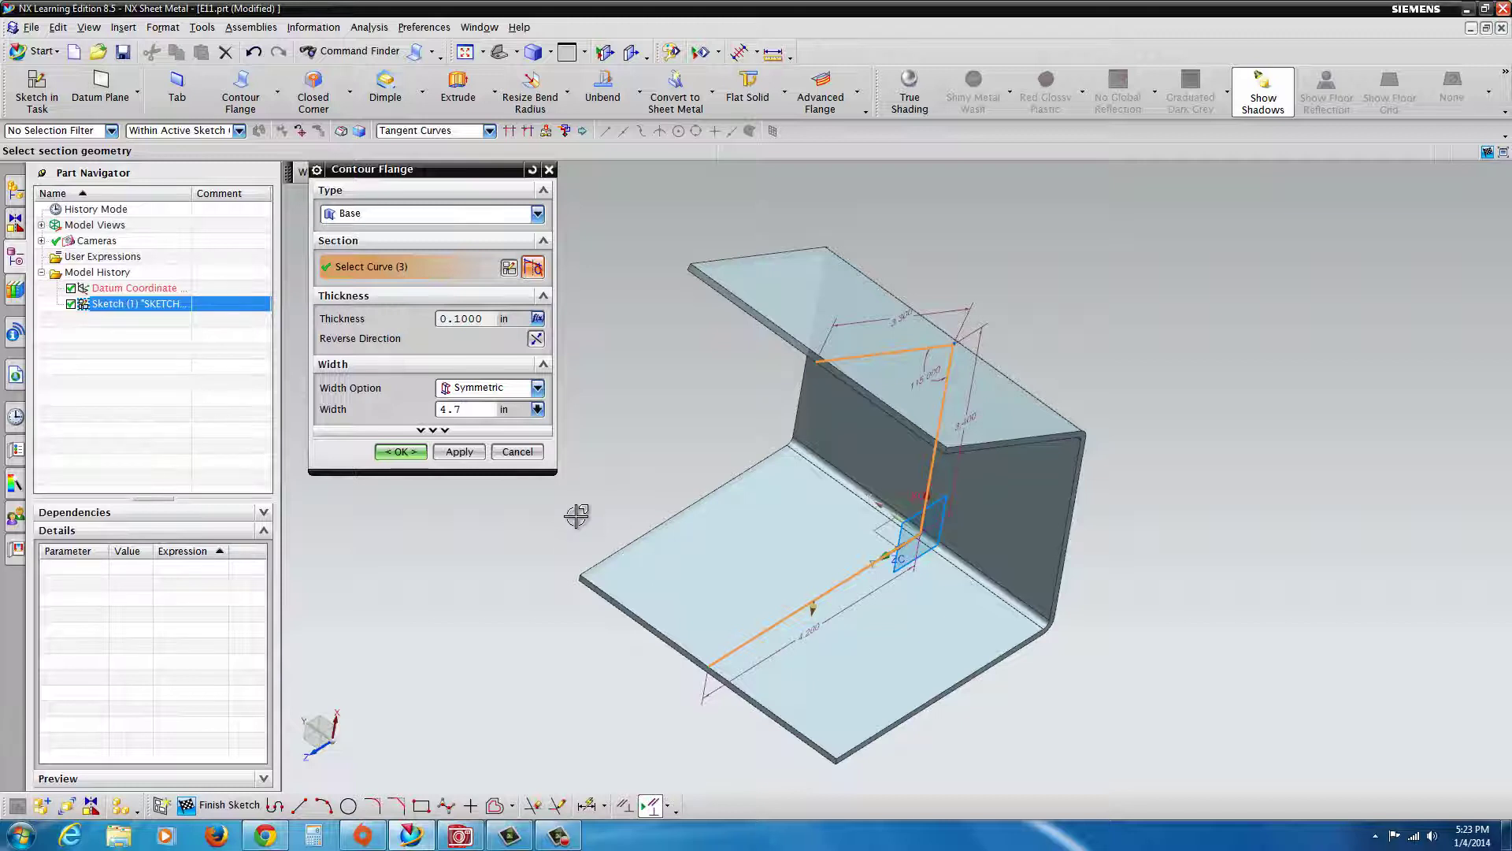
{"action": "left_click", "coordinate": [432, 431]}
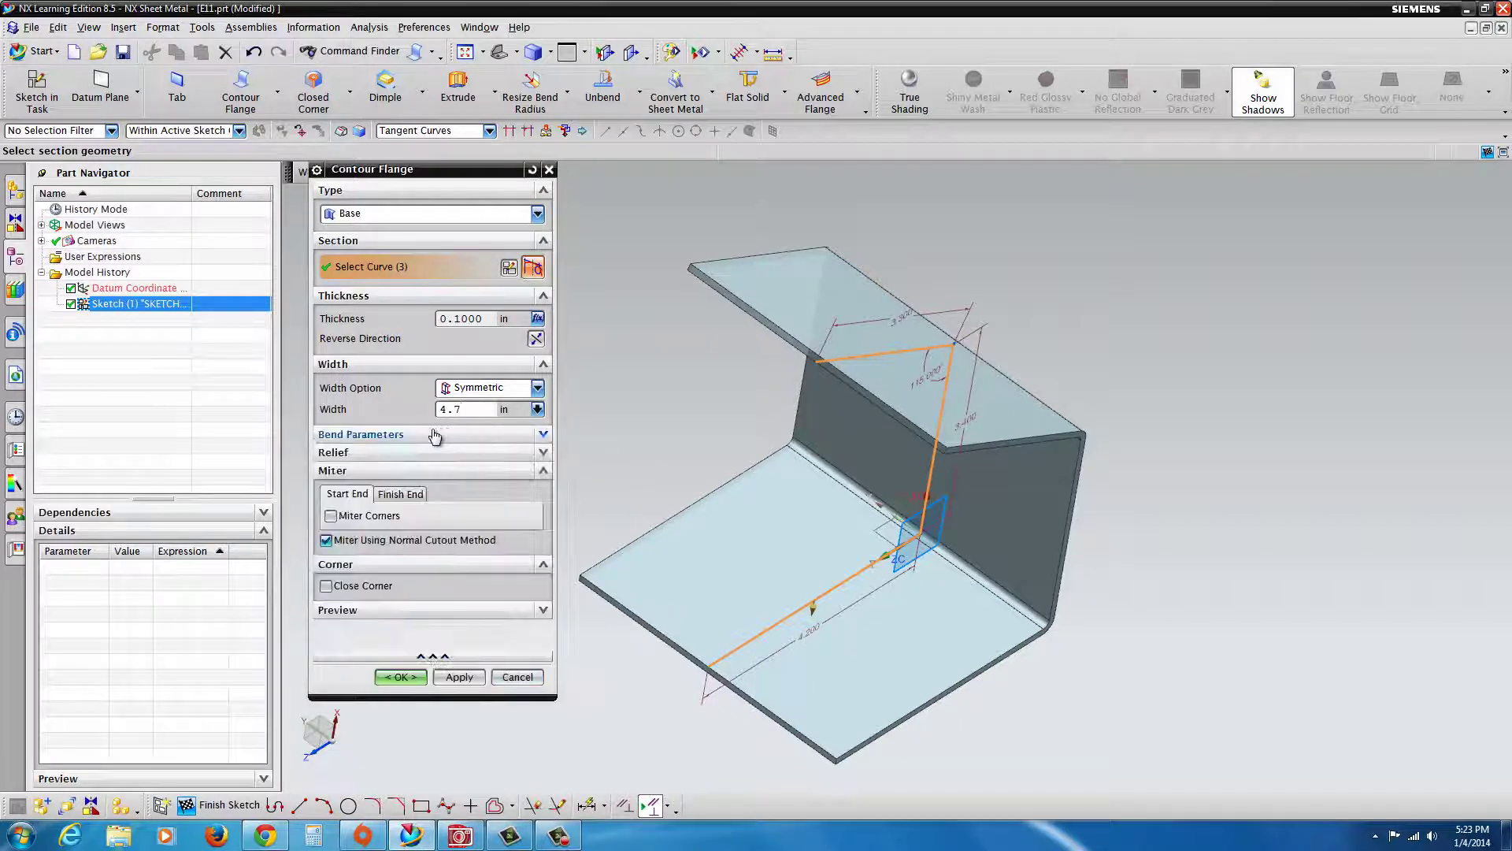
- Finish the Base contour flange with 0.1 bend radius and square bend reliefs
{"action": "left_click", "coordinate": [542, 434]}
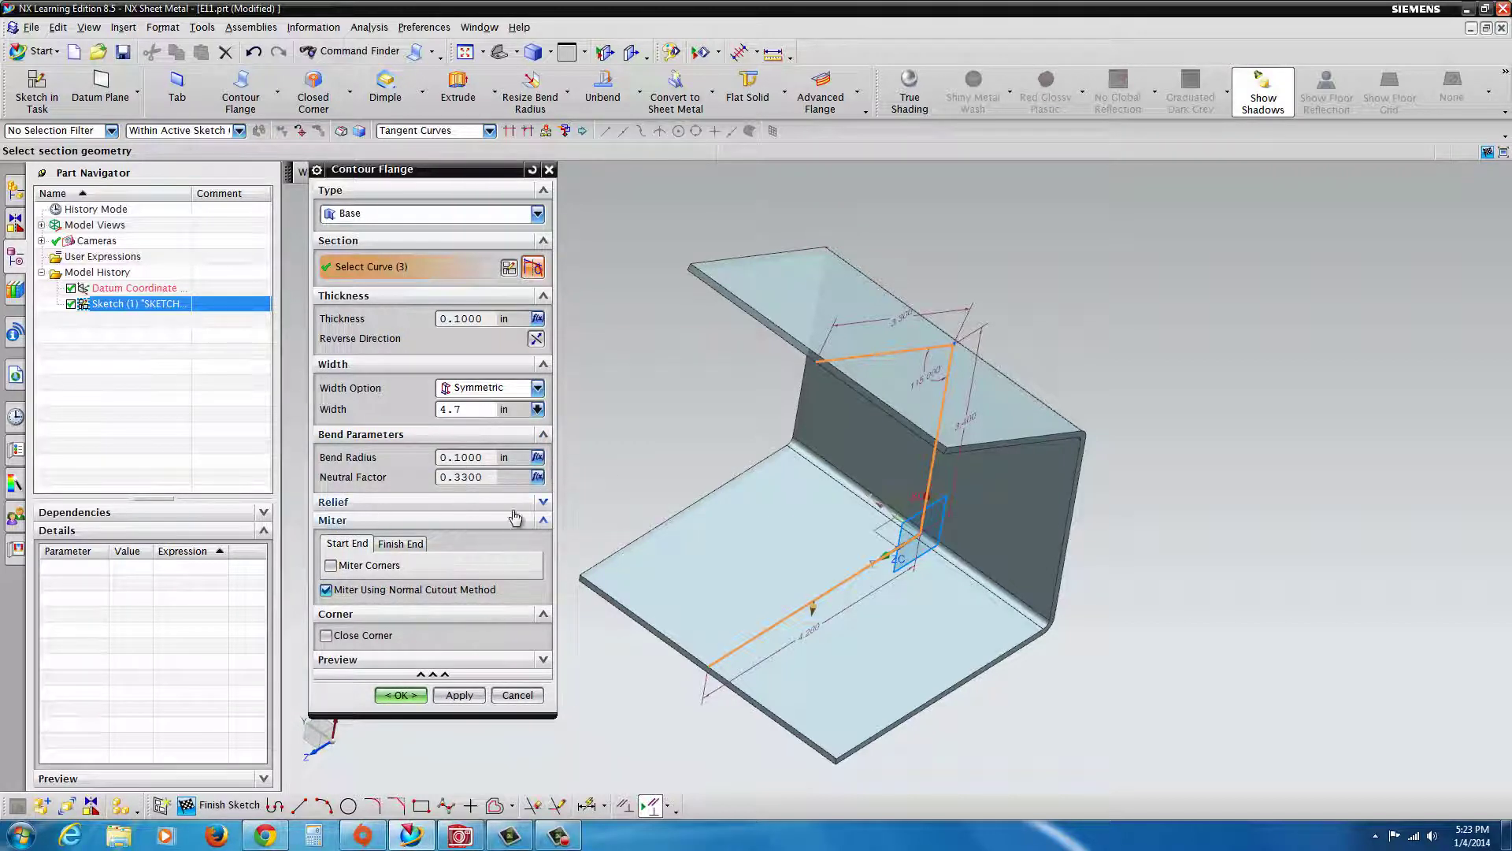
{"action": "left_click", "coordinate": [543, 502]}
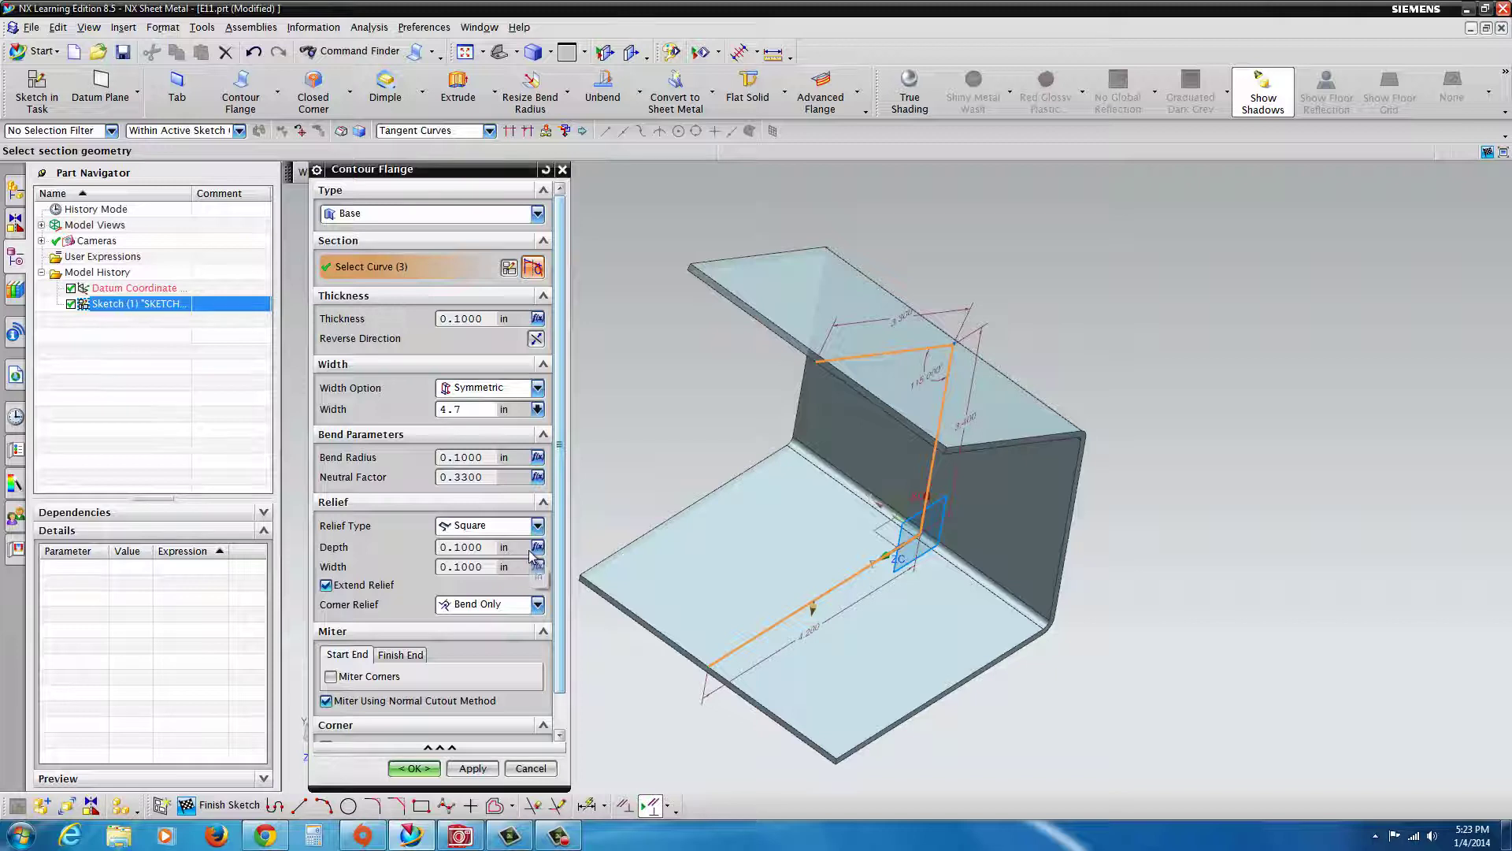
{"action": "left_click", "coordinate": [538, 527]}
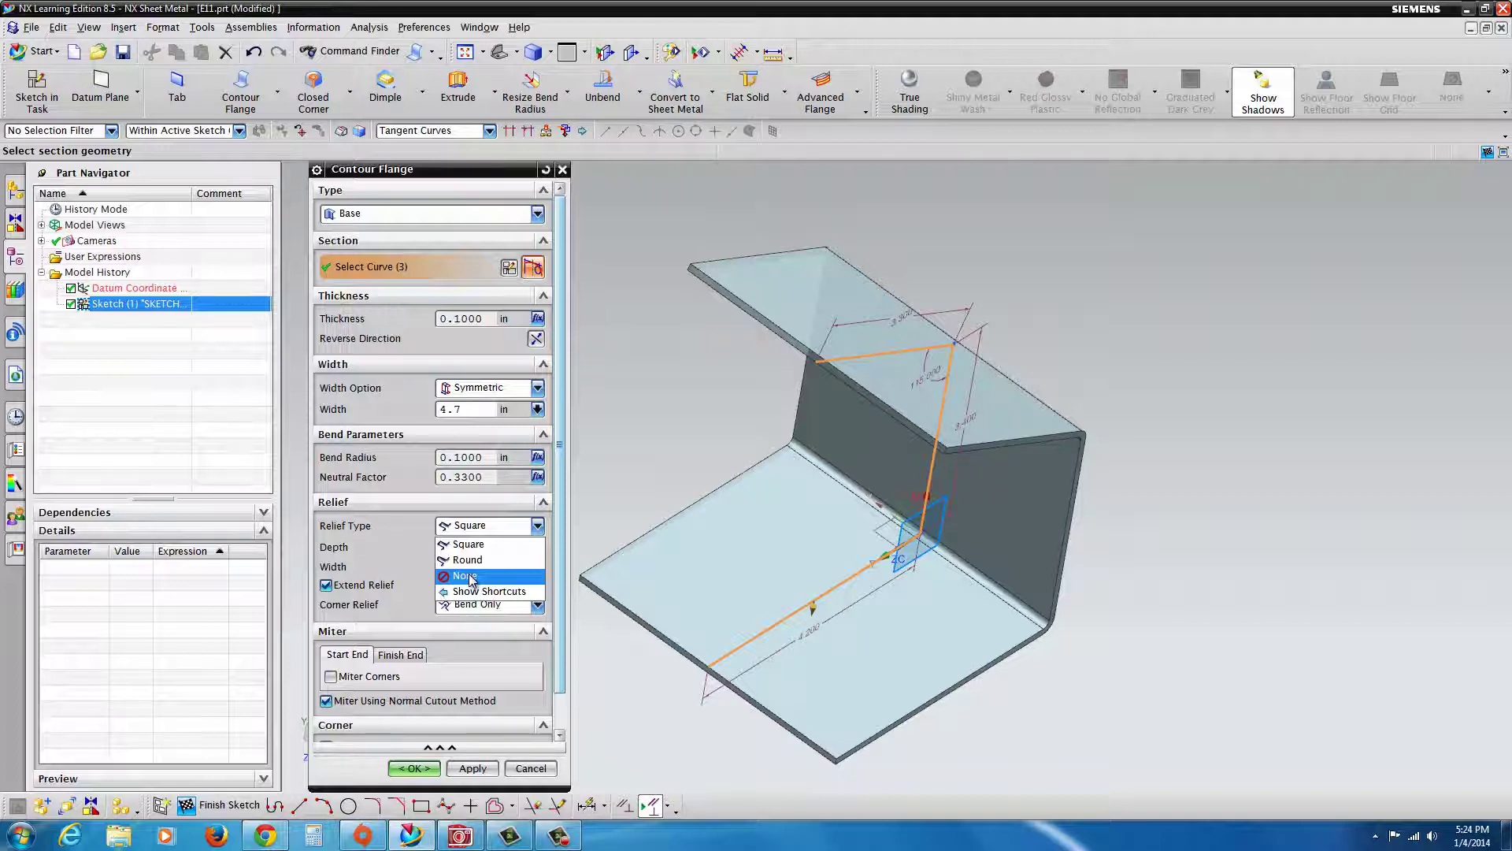
{"action": "left_click", "coordinate": [538, 545]}
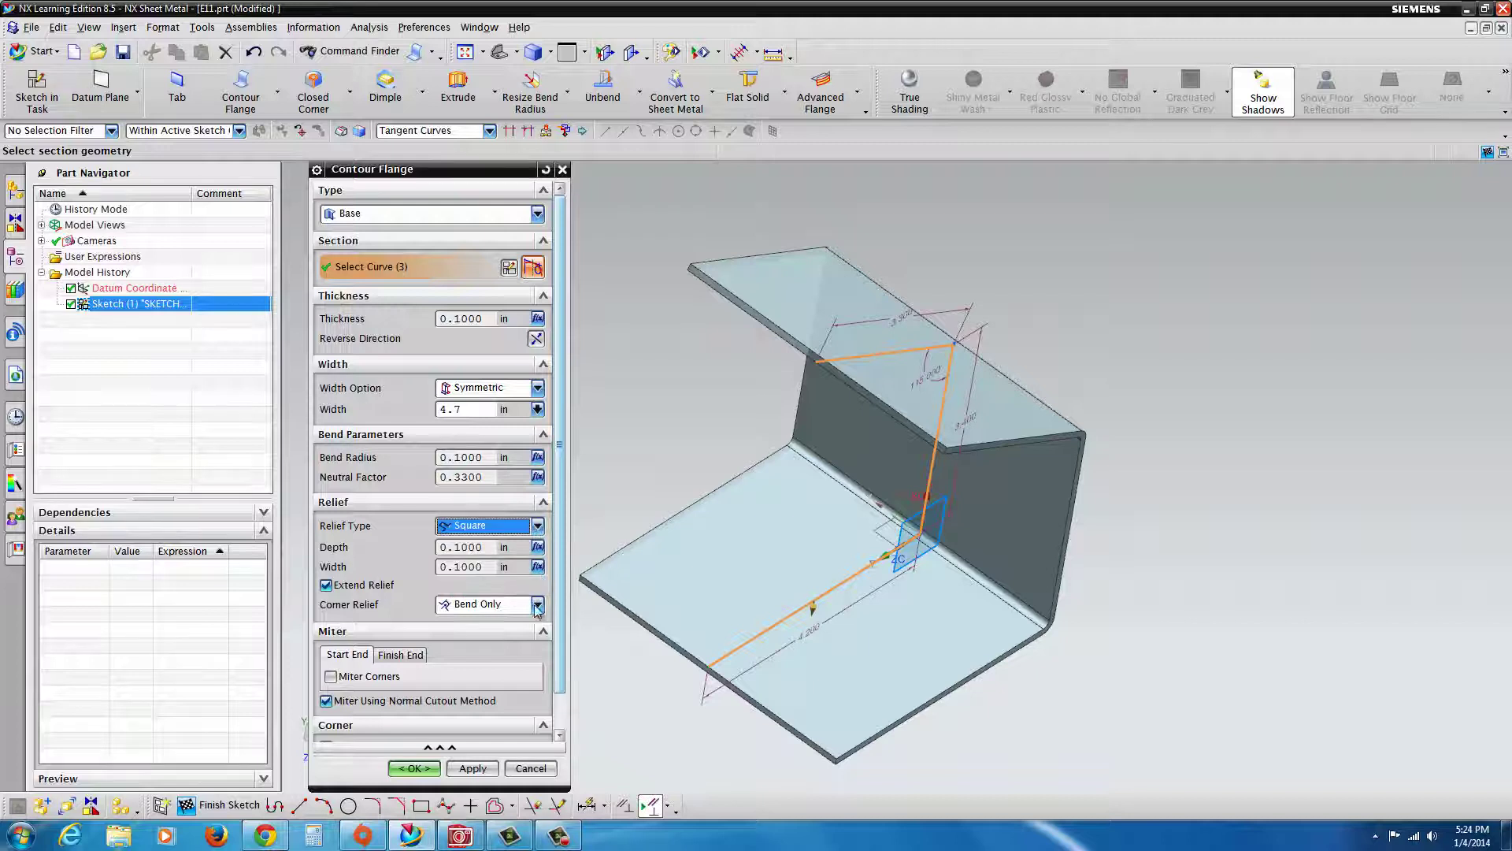
{"action": "scroll", "coordinate": [559, 655], "scroll_direction": "down", "scroll_amount": 2}
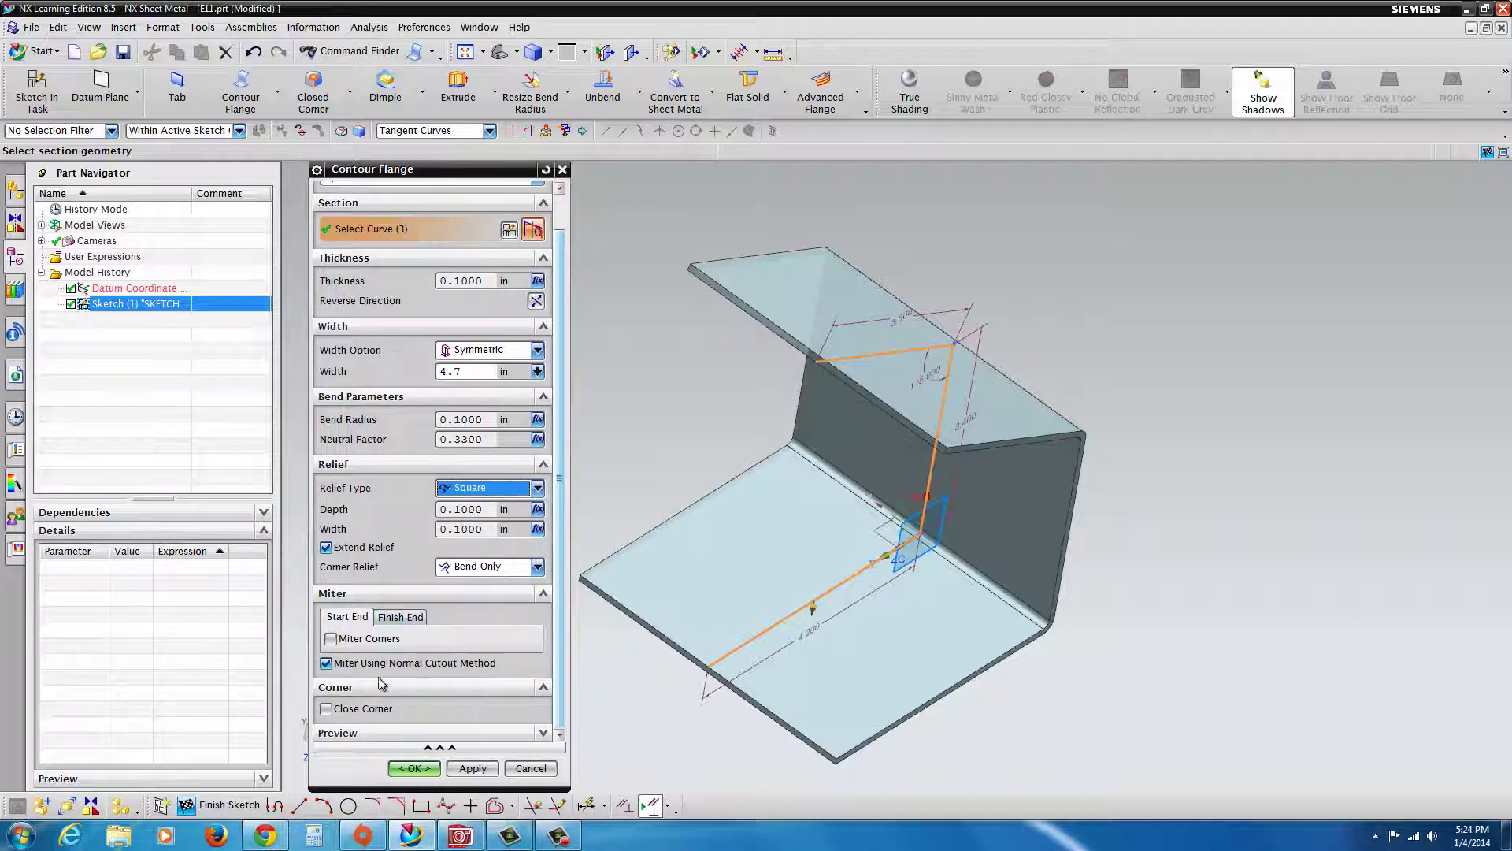
{"action": "left_click_drag", "start_coordinate": [561, 688], "coordinate": [561, 652]}
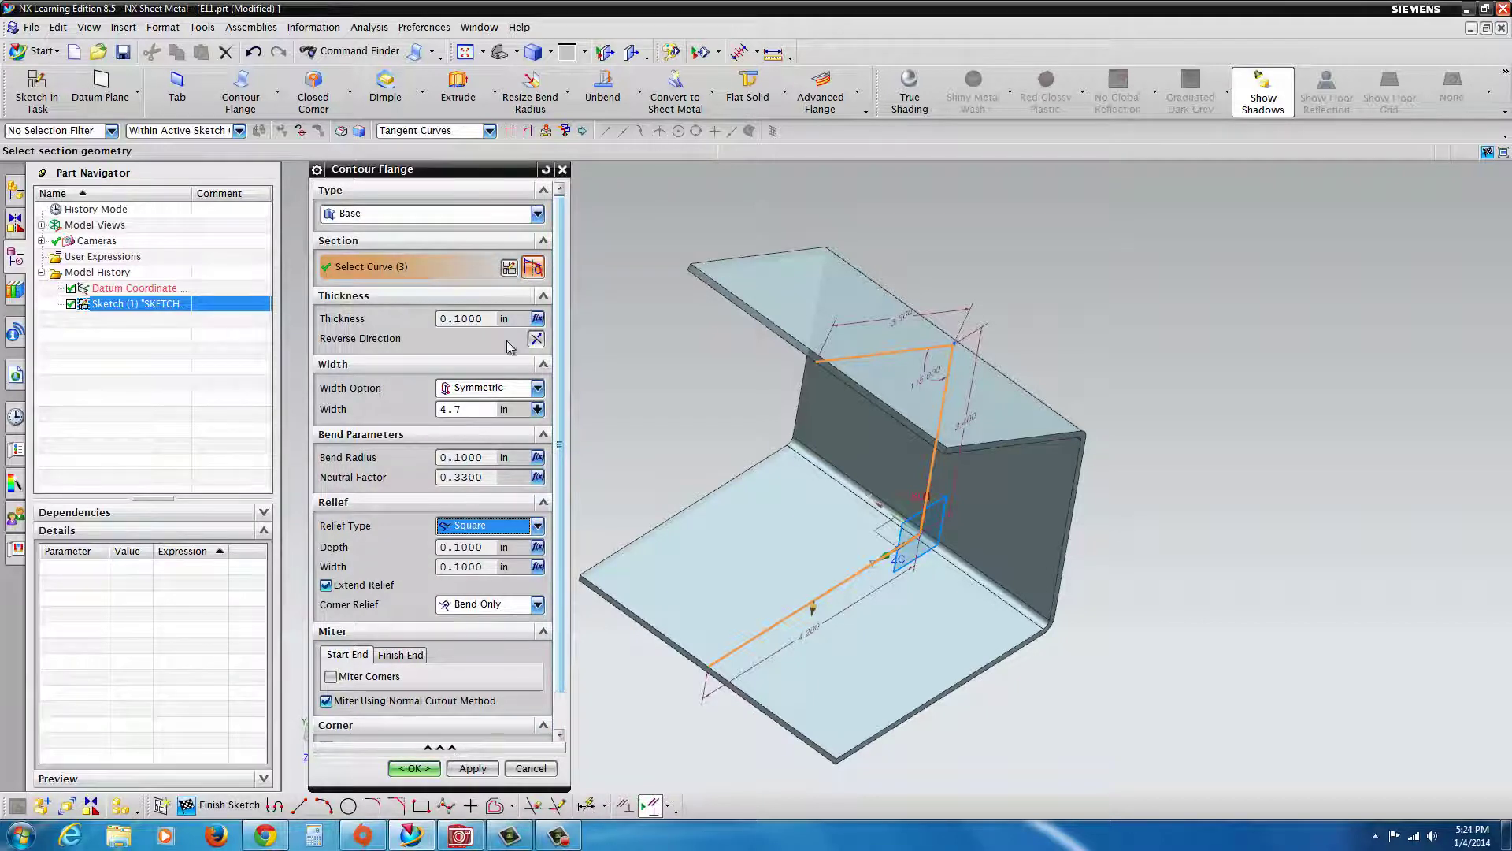
{"action": "left_click", "coordinate": [538, 214]}
{"action": "left_click", "coordinate": [538, 231]}
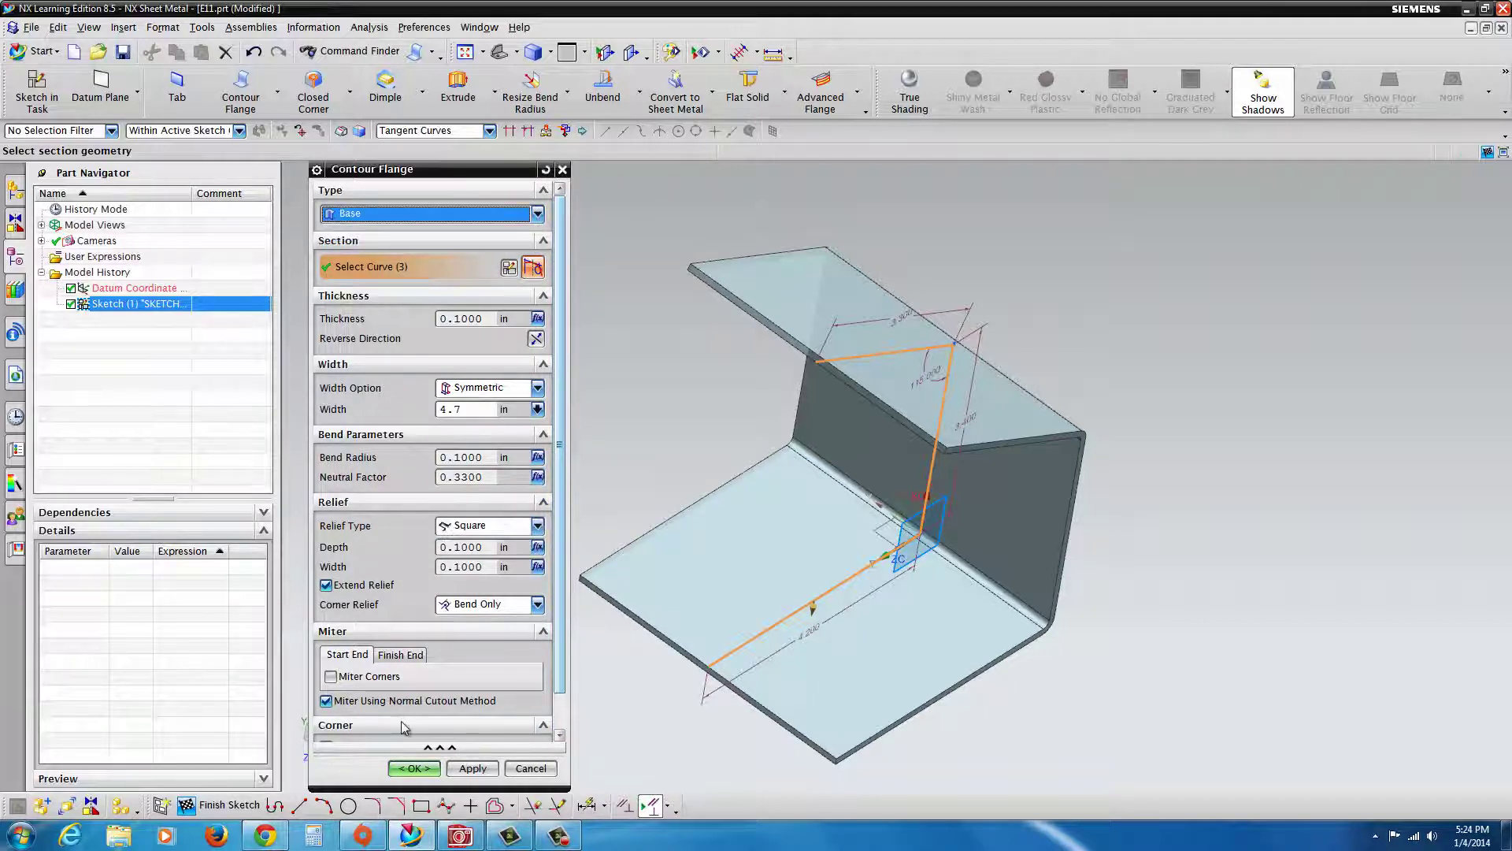
{"action": "left_click", "coordinate": [414, 768]}
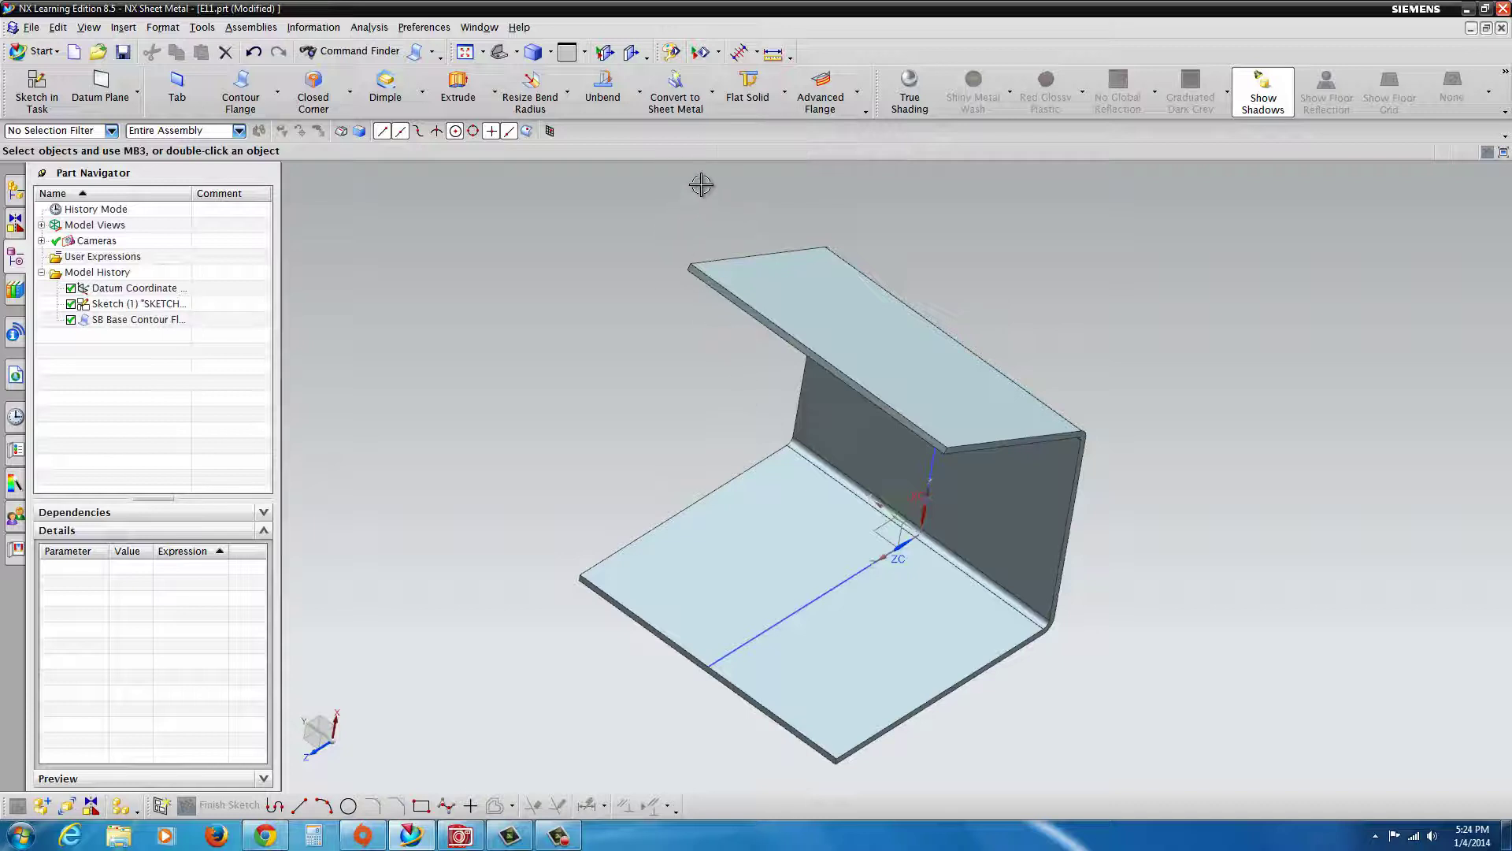
- Unbend both bends with the bottom flange fixed, creating SB Unbend (3)
{"action": "left_click", "coordinate": [612, 96]}
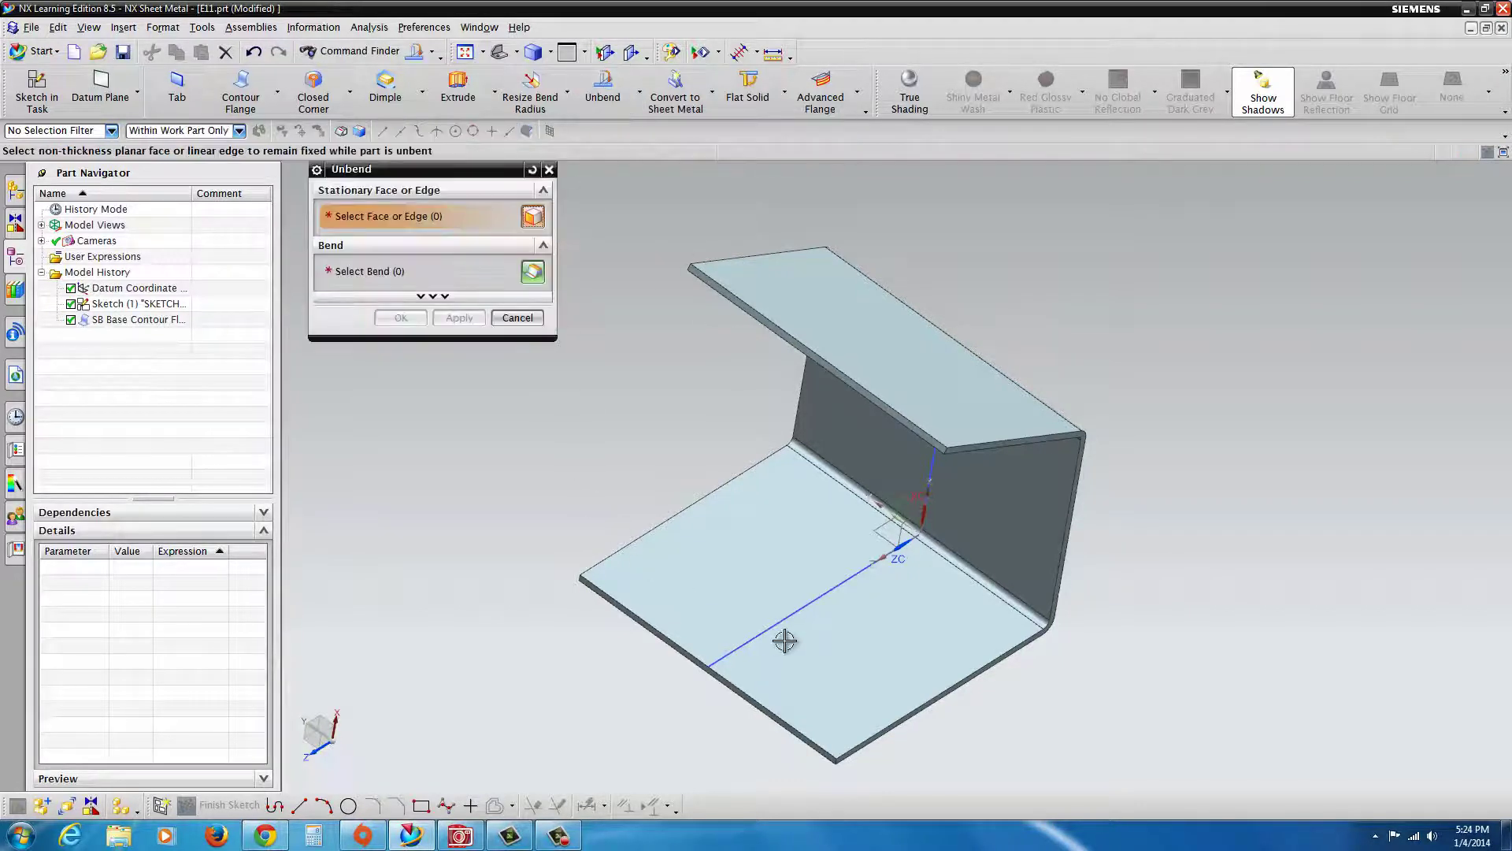
{"action": "left_click", "coordinate": [851, 629]}
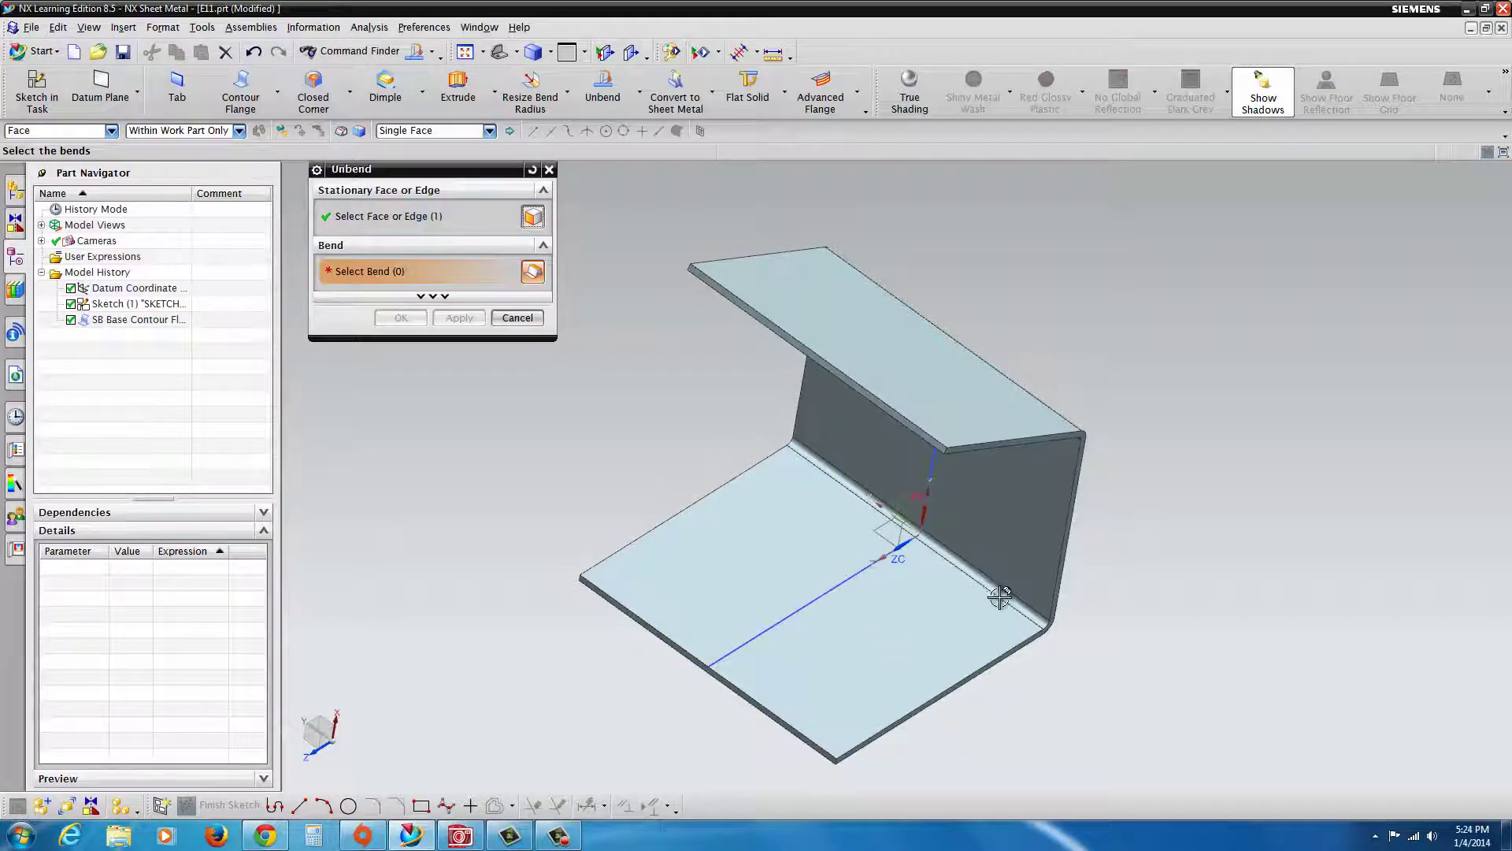
{"action": "mouse_move", "coordinate": [985, 581]}
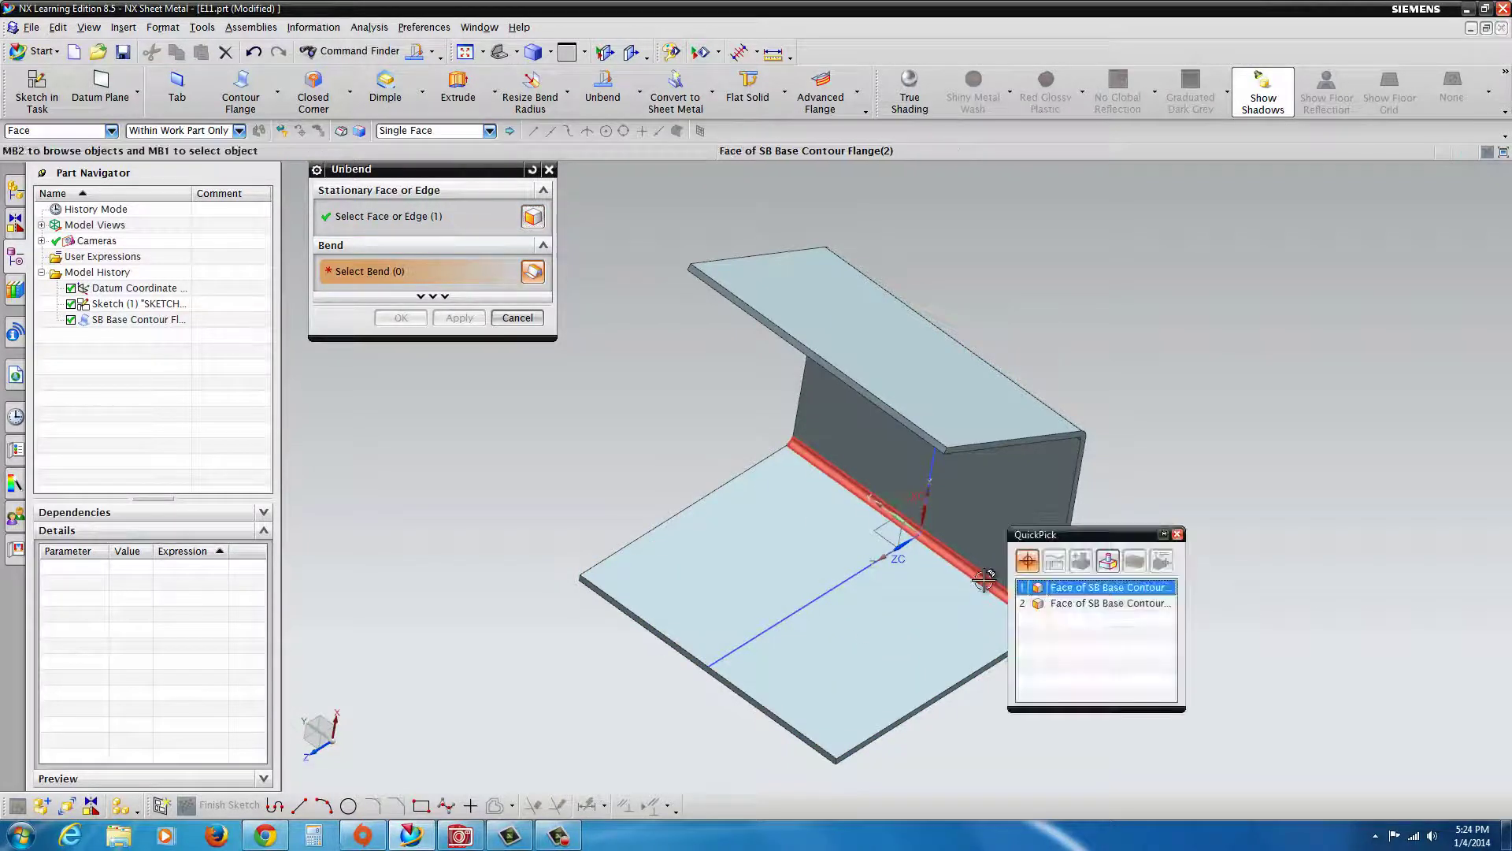
{"action": "left_click", "coordinate": [1068, 589]}
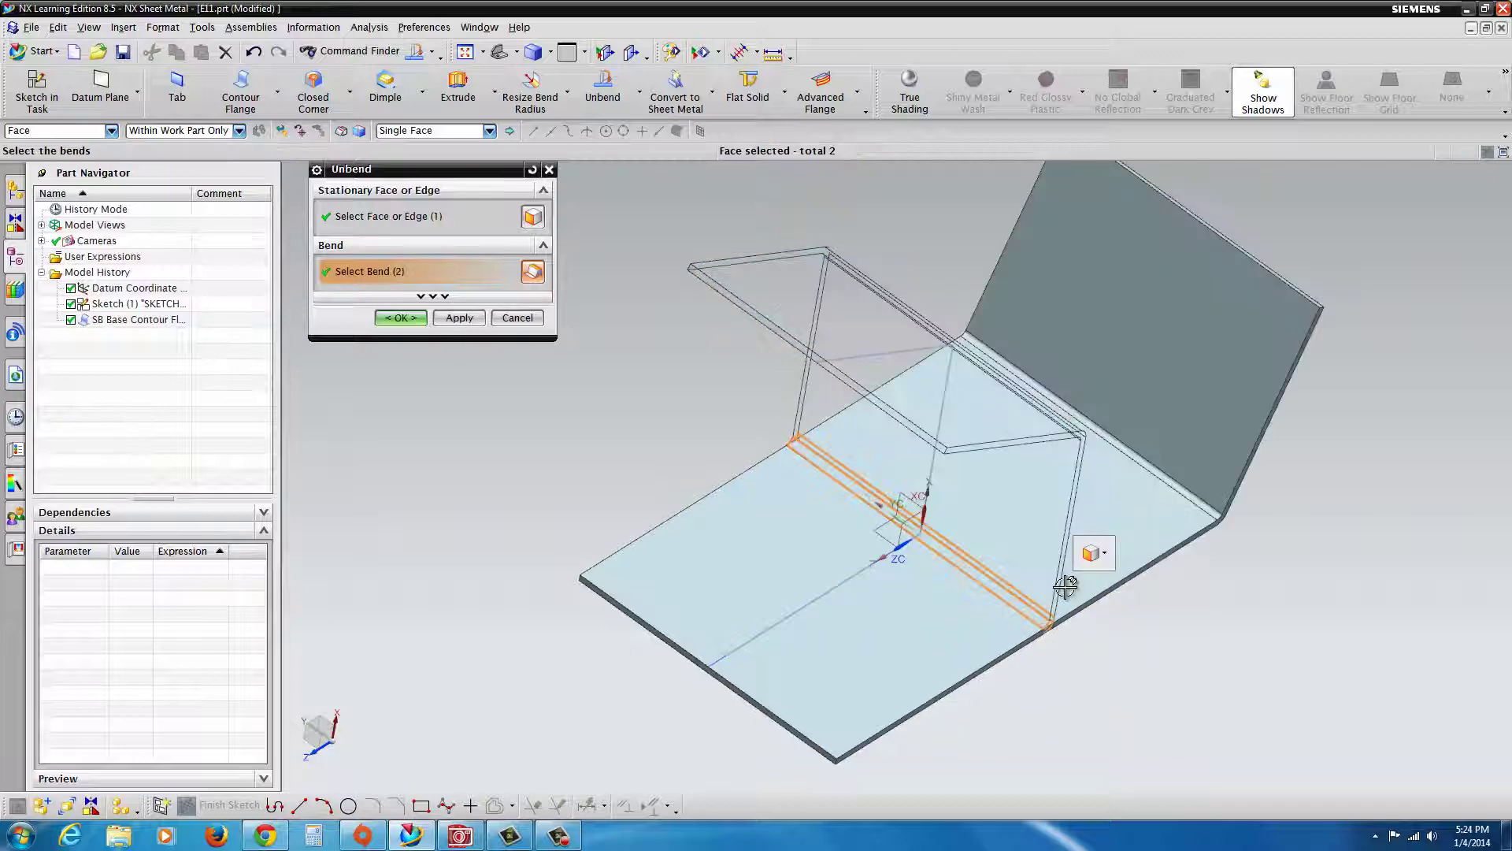
{"action": "left_click", "coordinate": [401, 318]}
{"action": "left_click", "coordinate": [880, 355]}
- Hide the original sketch and start a new sketch on the flattened base face
{"action": "right_click", "coordinate": [881, 355]}
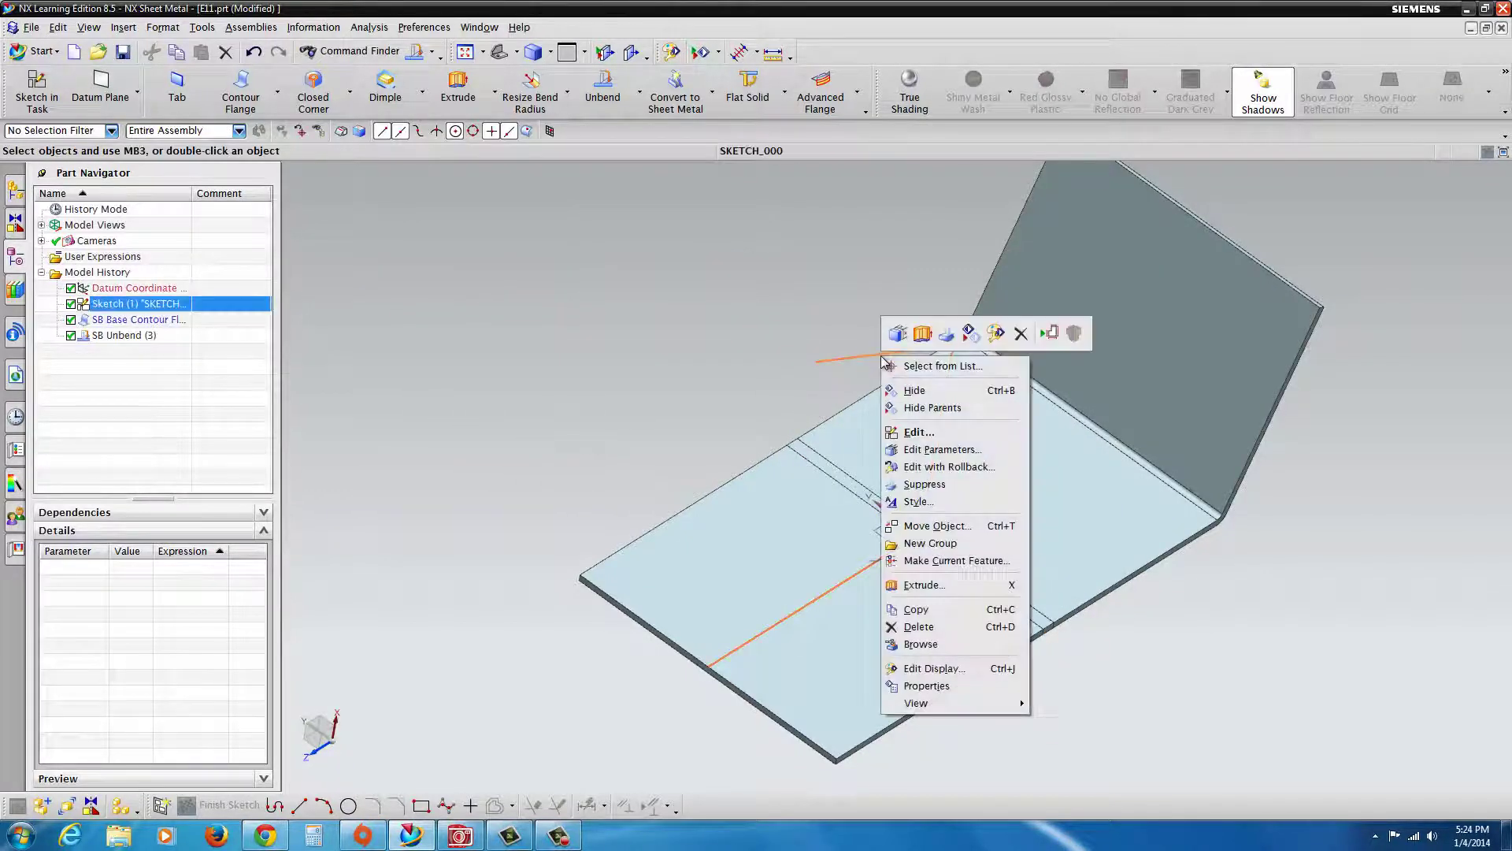
{"action": "left_click", "coordinate": [914, 390]}
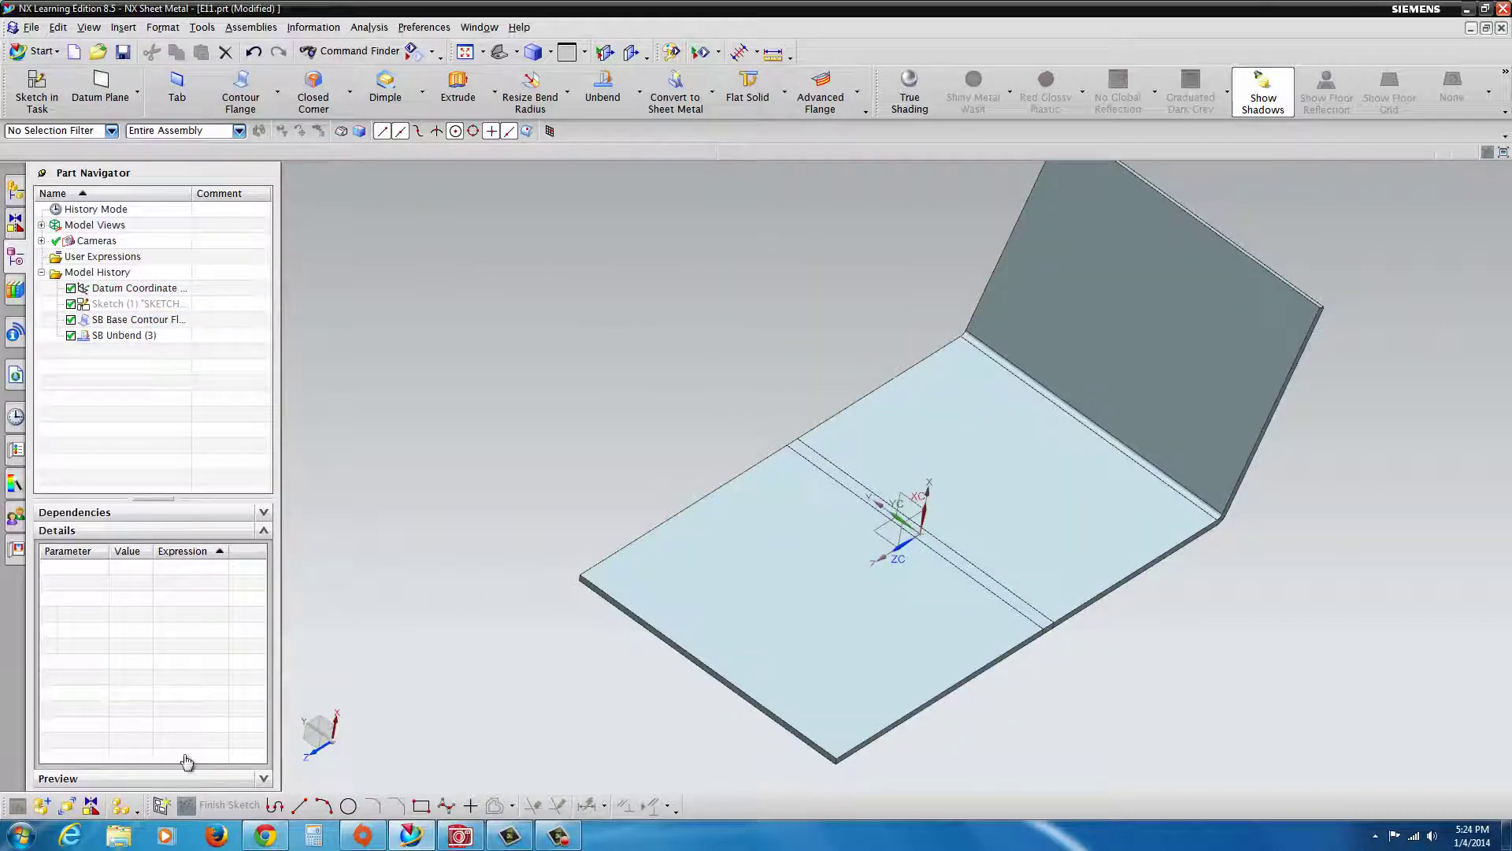
{"action": "left_click", "coordinate": [160, 805]}
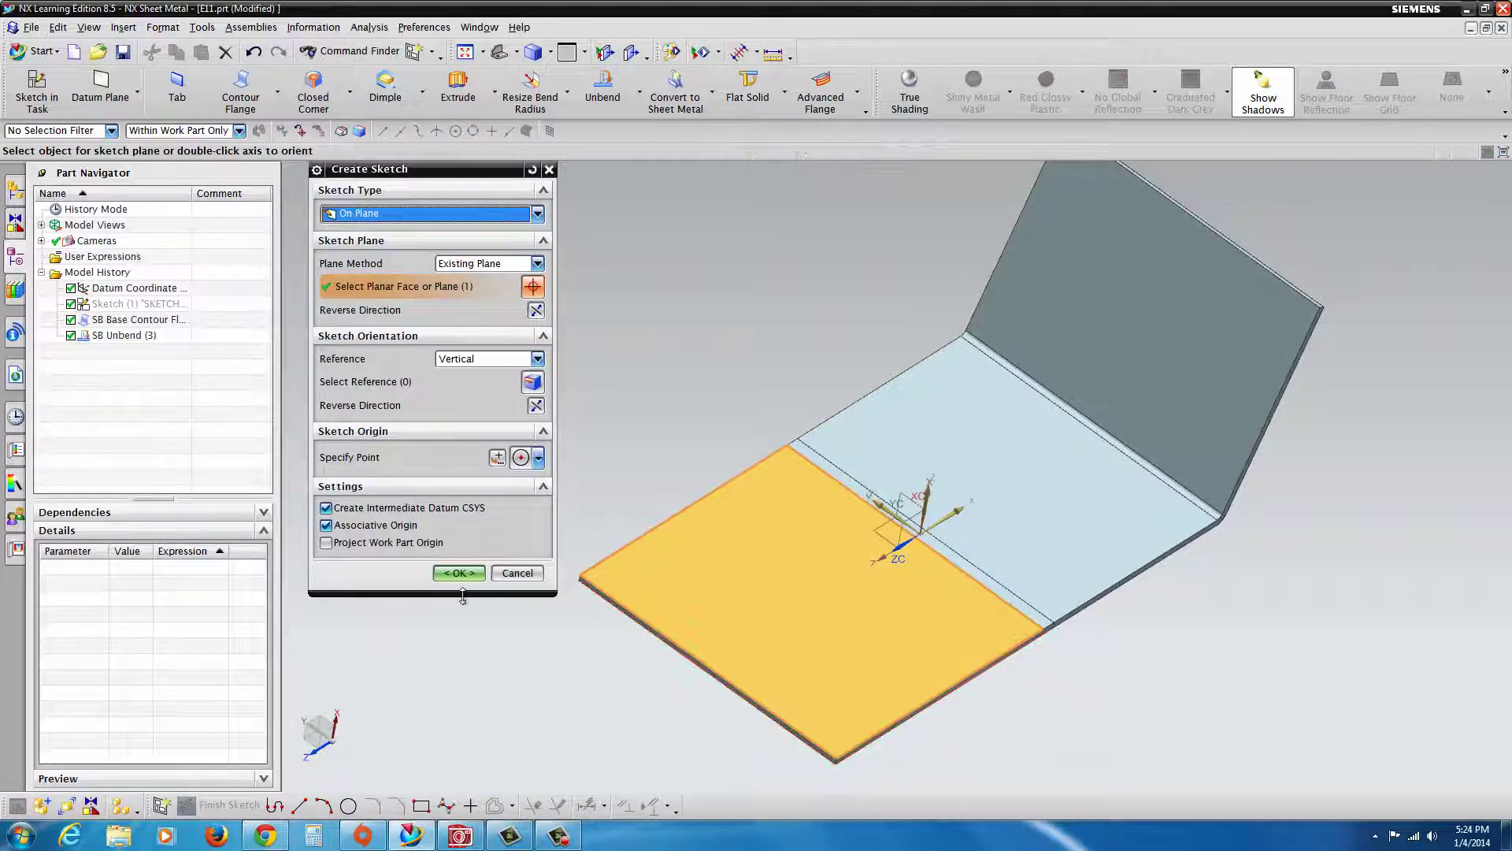
{"action": "left_click", "coordinate": [459, 573]}
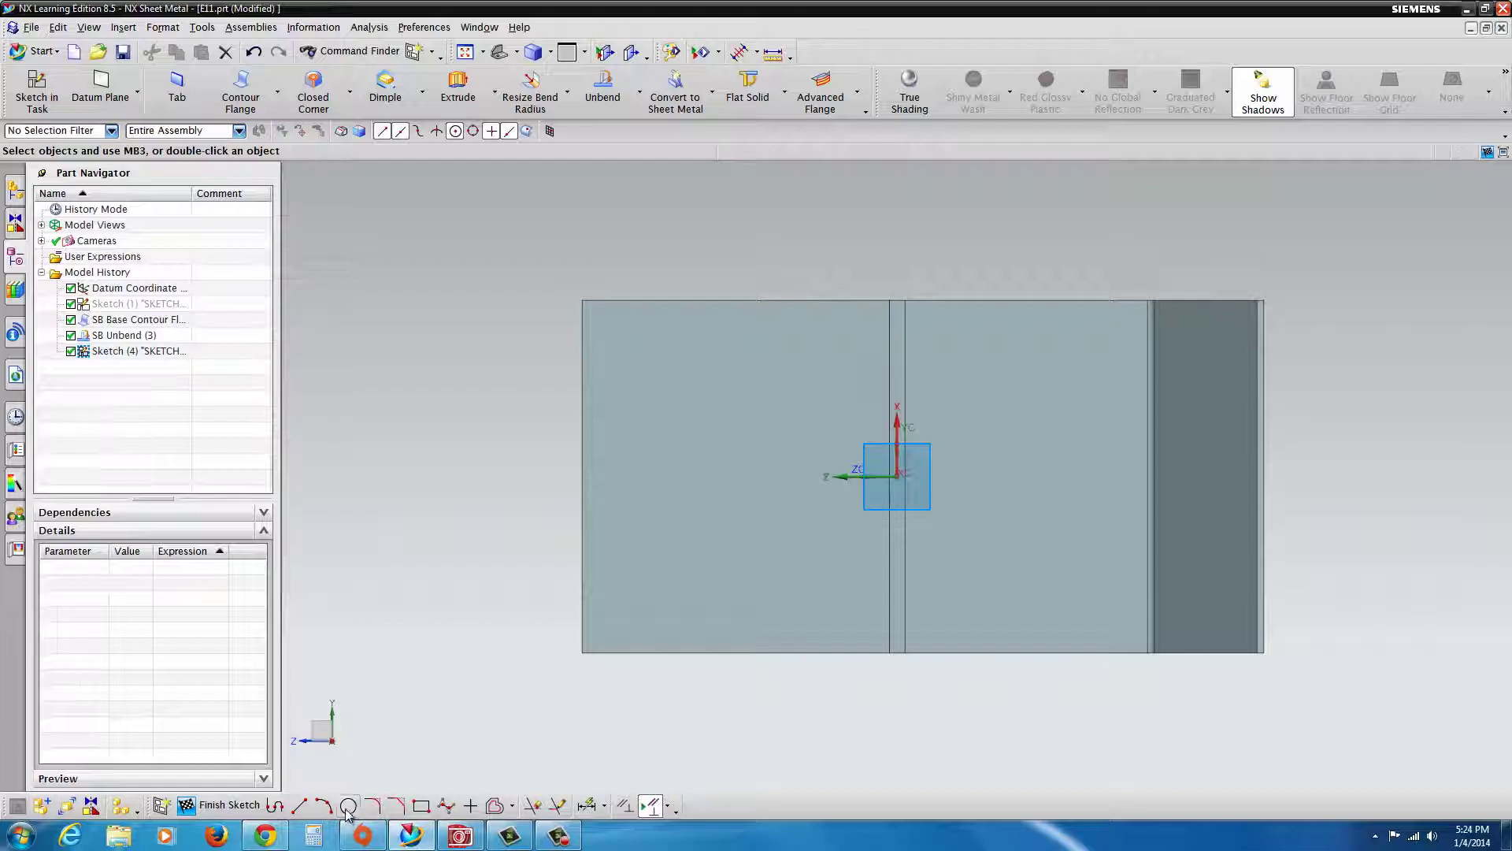
- Draw a 3.5 diameter circle centred on the sketch origin
{"action": "left_click", "coordinate": [347, 806]}
{"action": "left_click", "coordinate": [898, 475]}
{"action": "type", "text": "3.5"}
{"action": "key", "text": "Return"}
{"action": "mouse_move", "coordinate": [851, 564]}
{"action": "middle_mouse_down"}
{"action": "mouse_move", "coordinate": [876, 551]}
{"action": "mouse_move", "coordinate": [866, 544]}
{"action": "middle_mouse_up"}
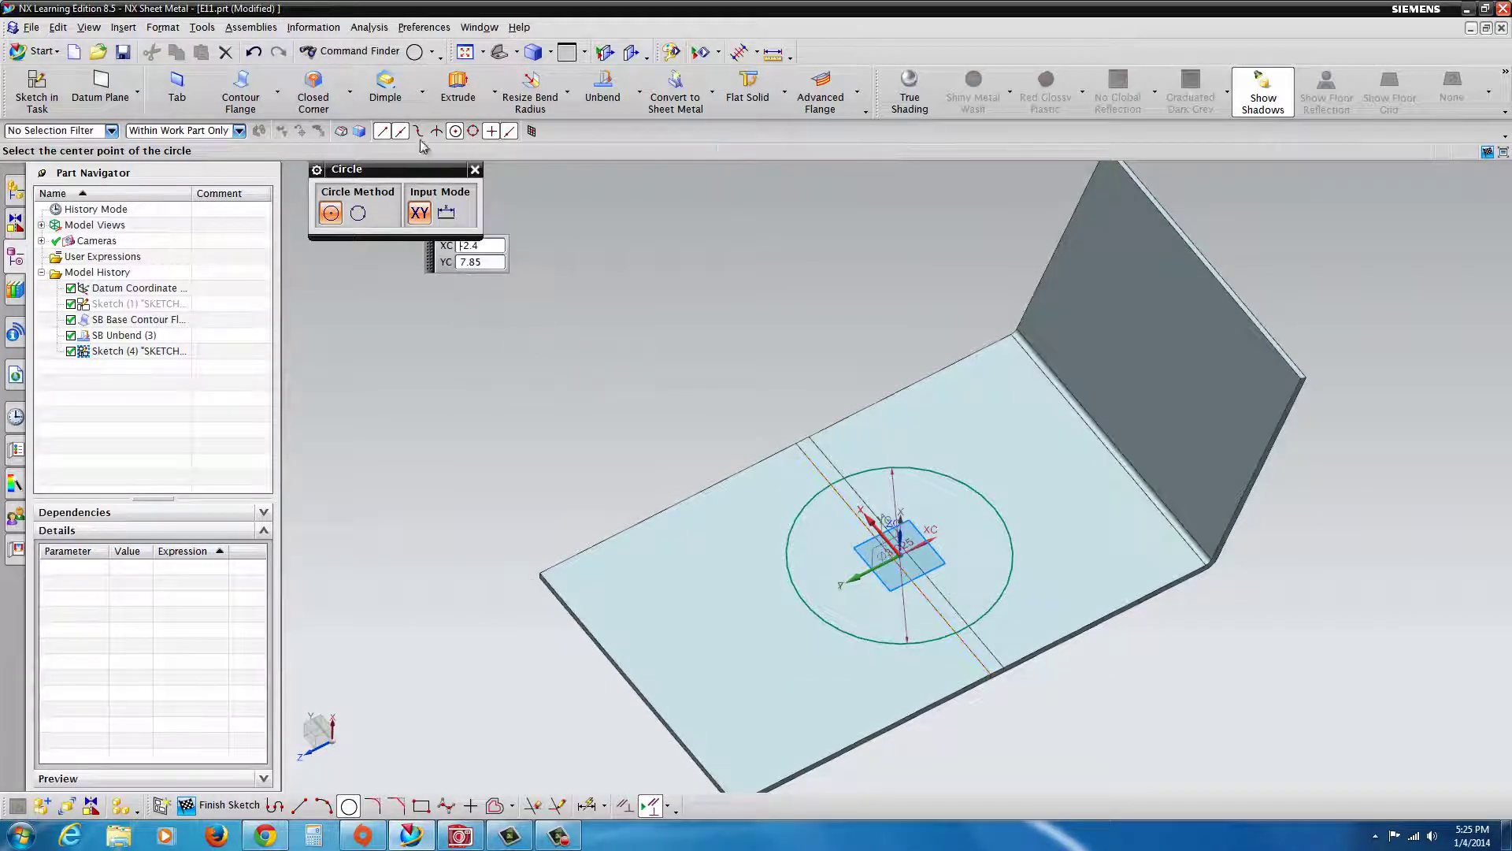
- Extrude the circle Through All both ways with Subtract to cut the hole
{"action": "left_click", "coordinate": [458, 88]}
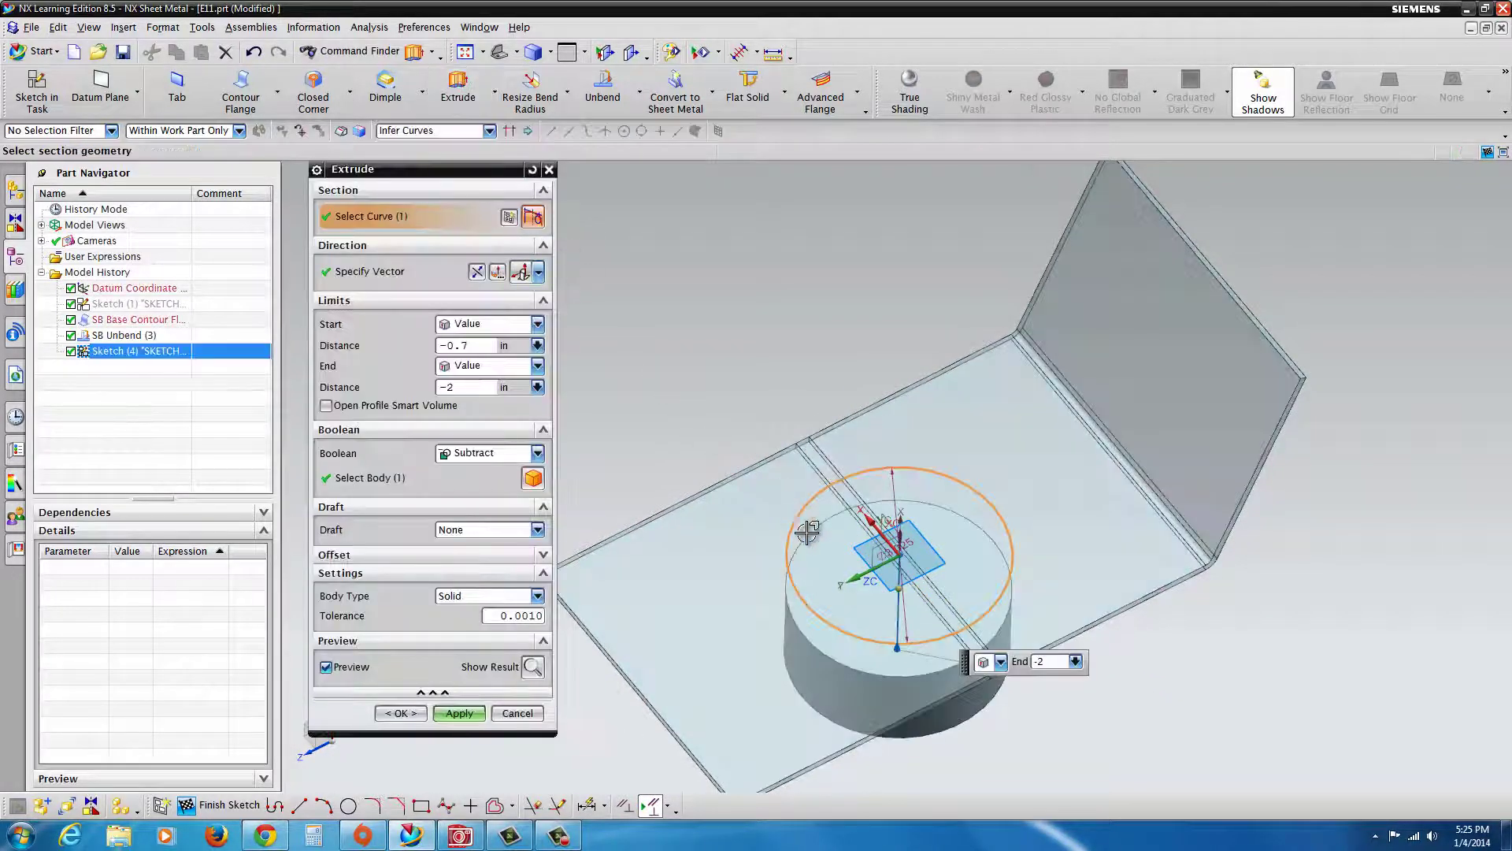
{"action": "left_click", "coordinate": [538, 324]}
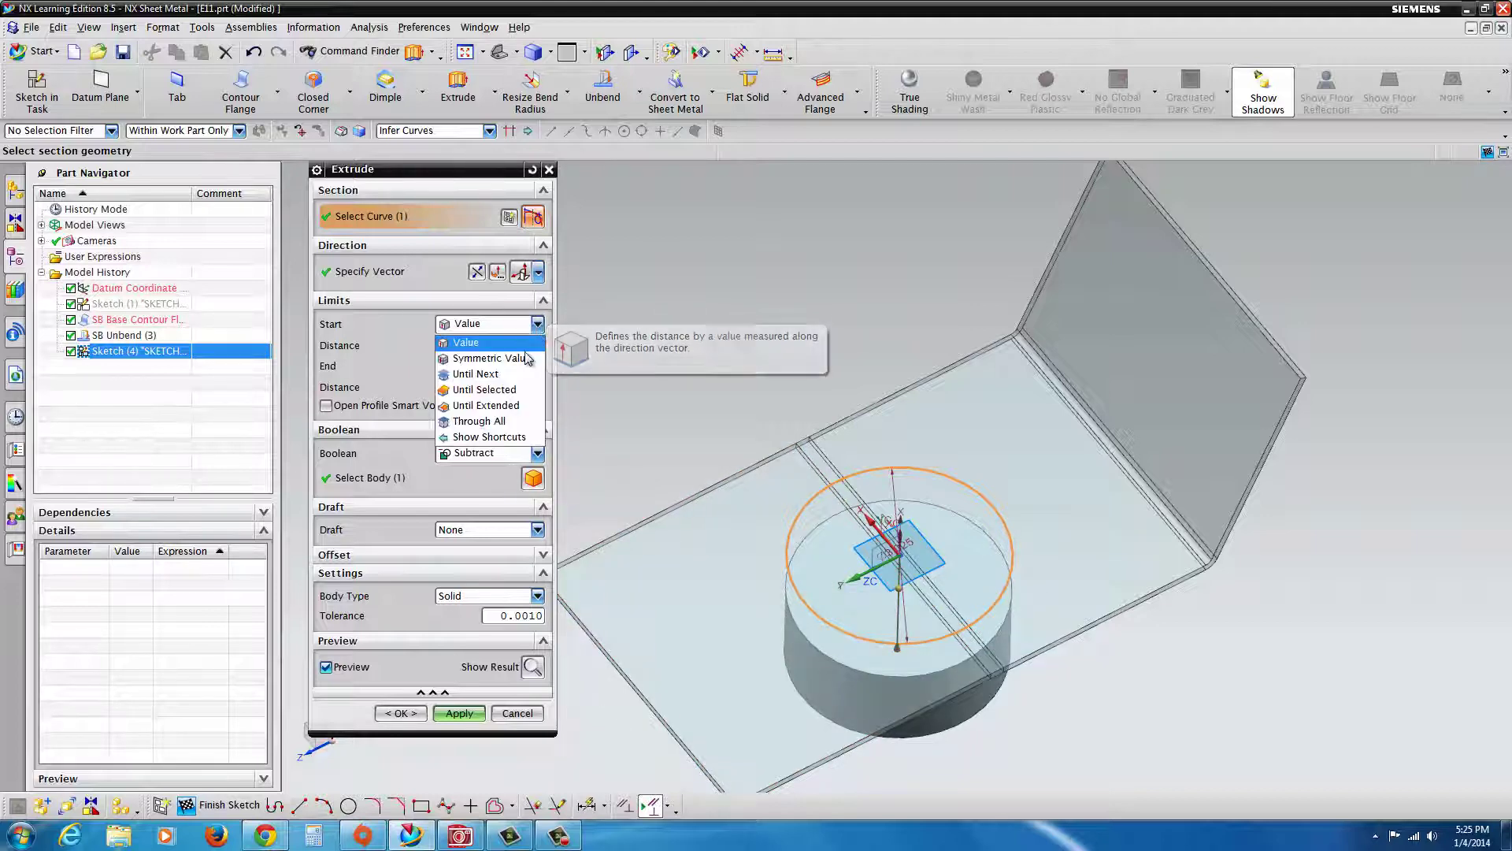
{"action": "left_click", "coordinate": [494, 421]}
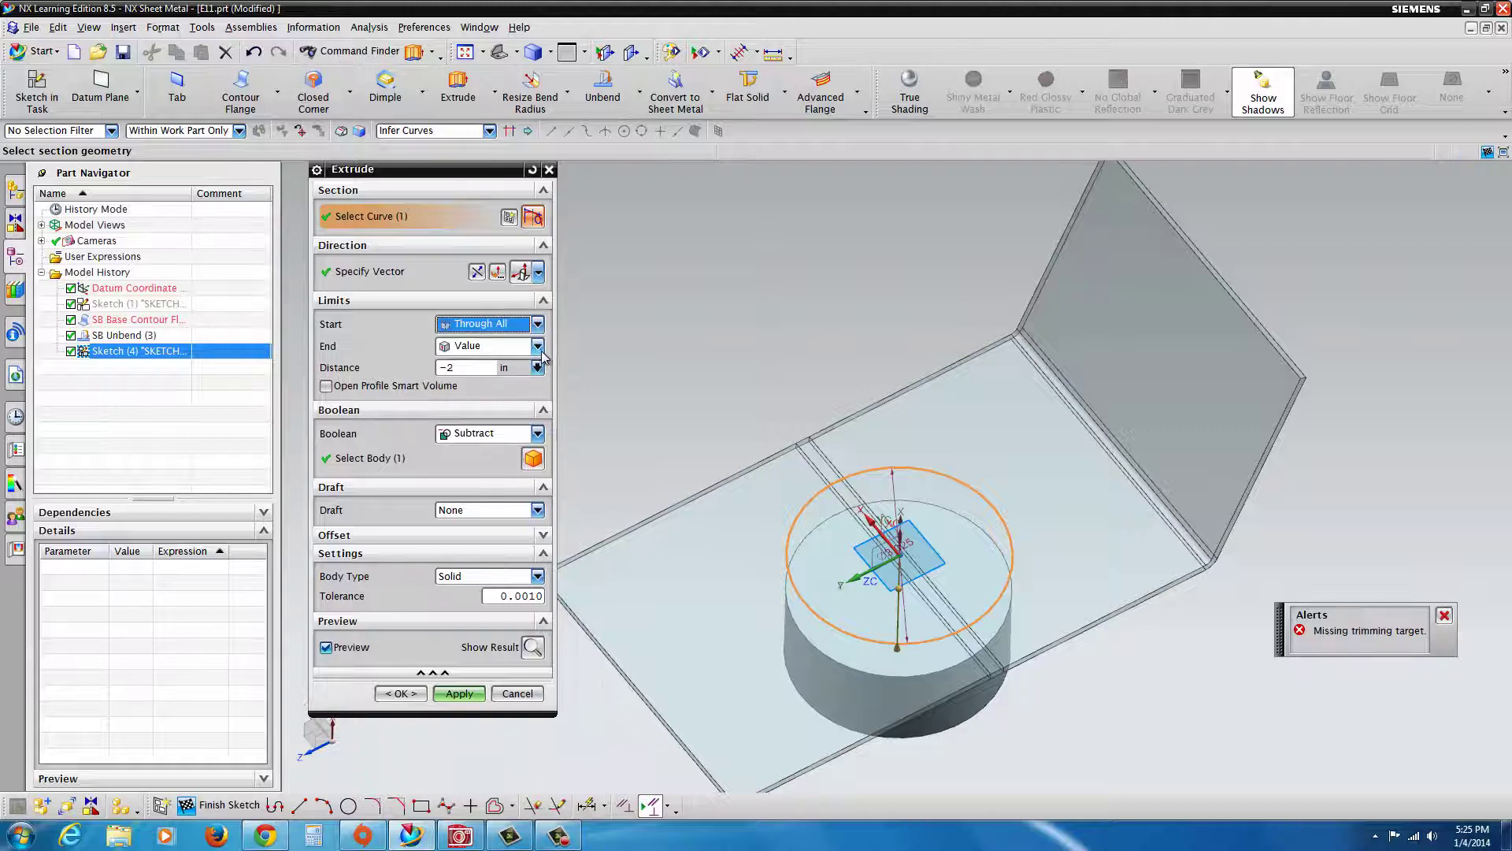
{"action": "left_click", "coordinate": [538, 346]}
{"action": "left_click", "coordinate": [493, 442]}
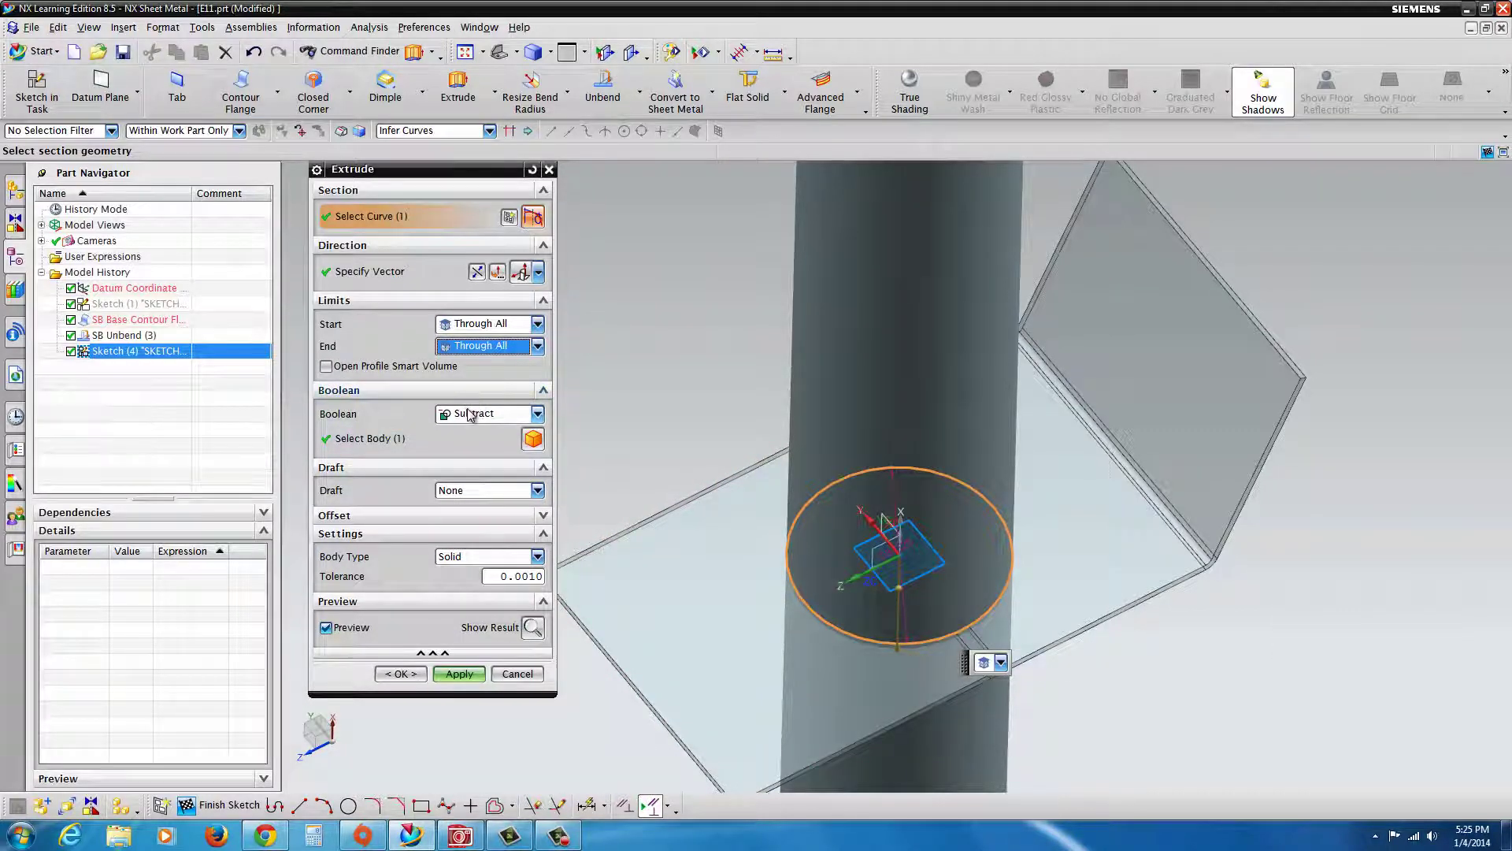
{"action": "left_click", "coordinate": [537, 414]}
{"action": "left_click", "coordinate": [538, 415]}
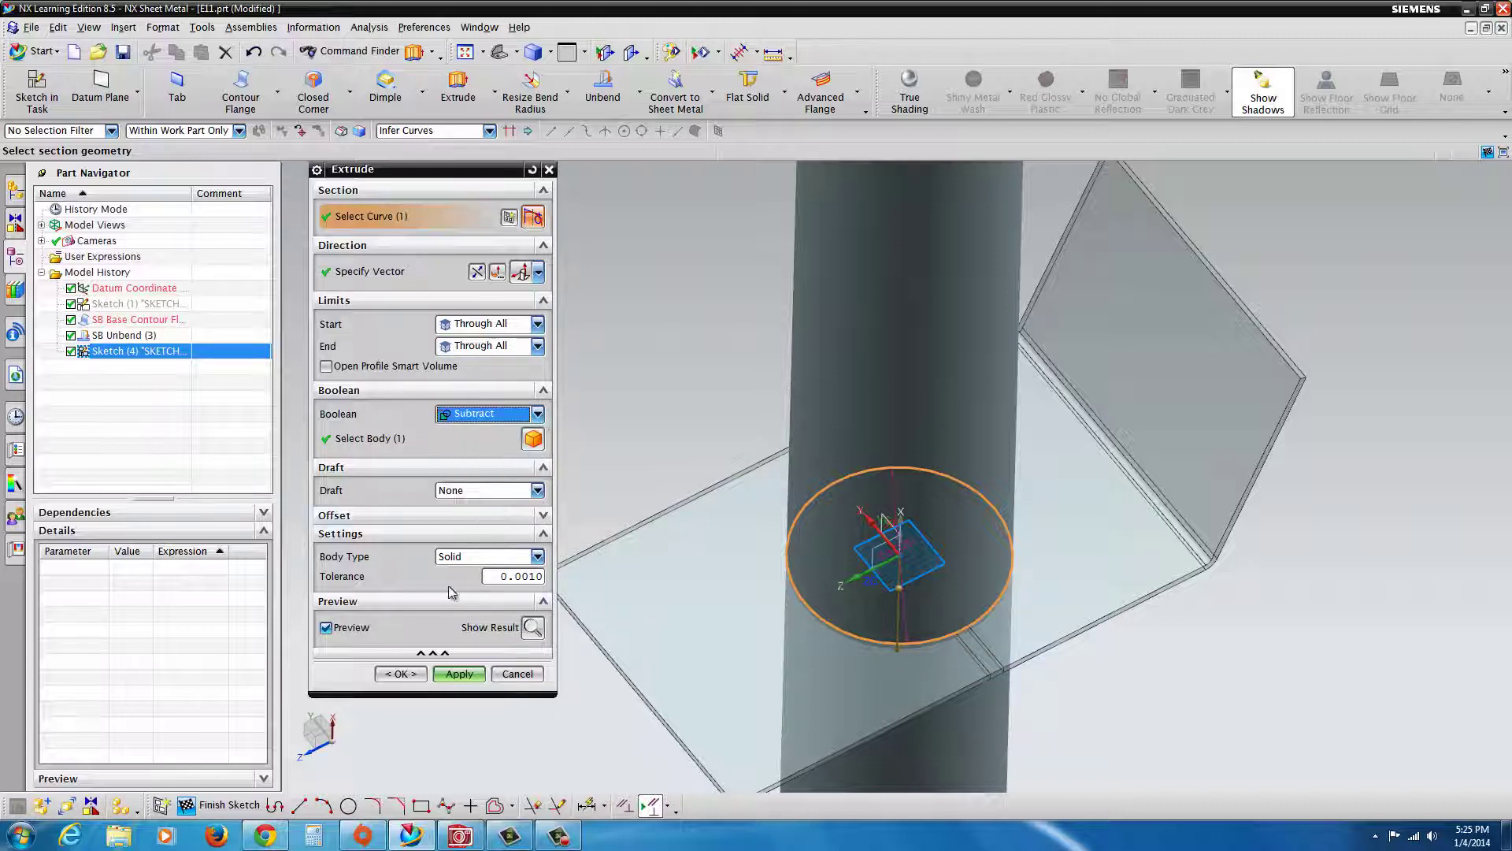
{"action": "left_click", "coordinate": [455, 675]}
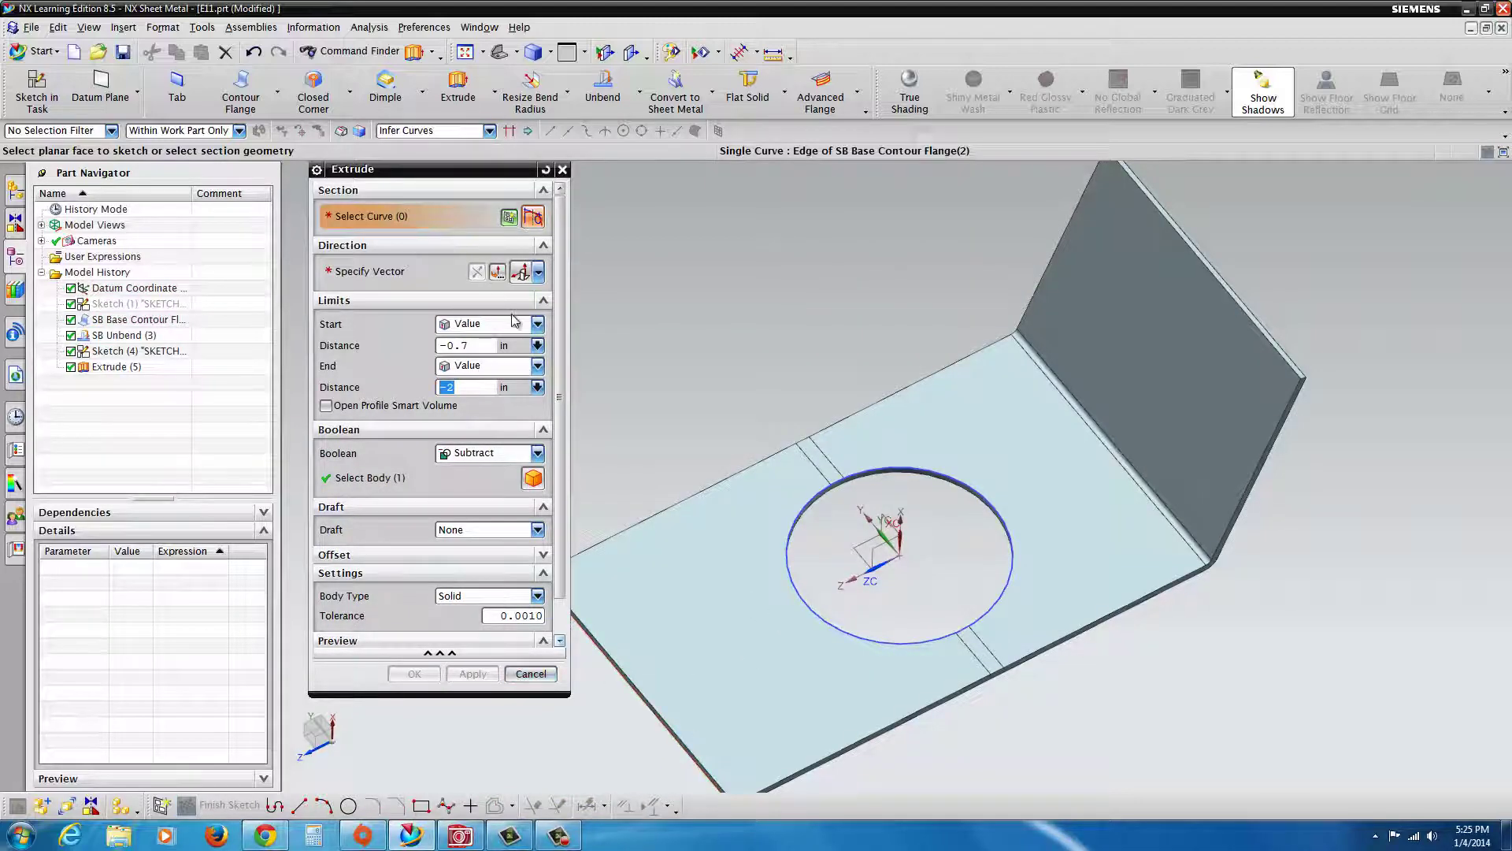
{"action": "mouse_move", "coordinate": [770, 571]}
{"action": "middle_mouse_down"}
{"action": "mouse_move", "coordinate": [768, 501]}
{"action": "mouse_move", "coordinate": [766, 552]}
{"action": "middle_mouse_up"}
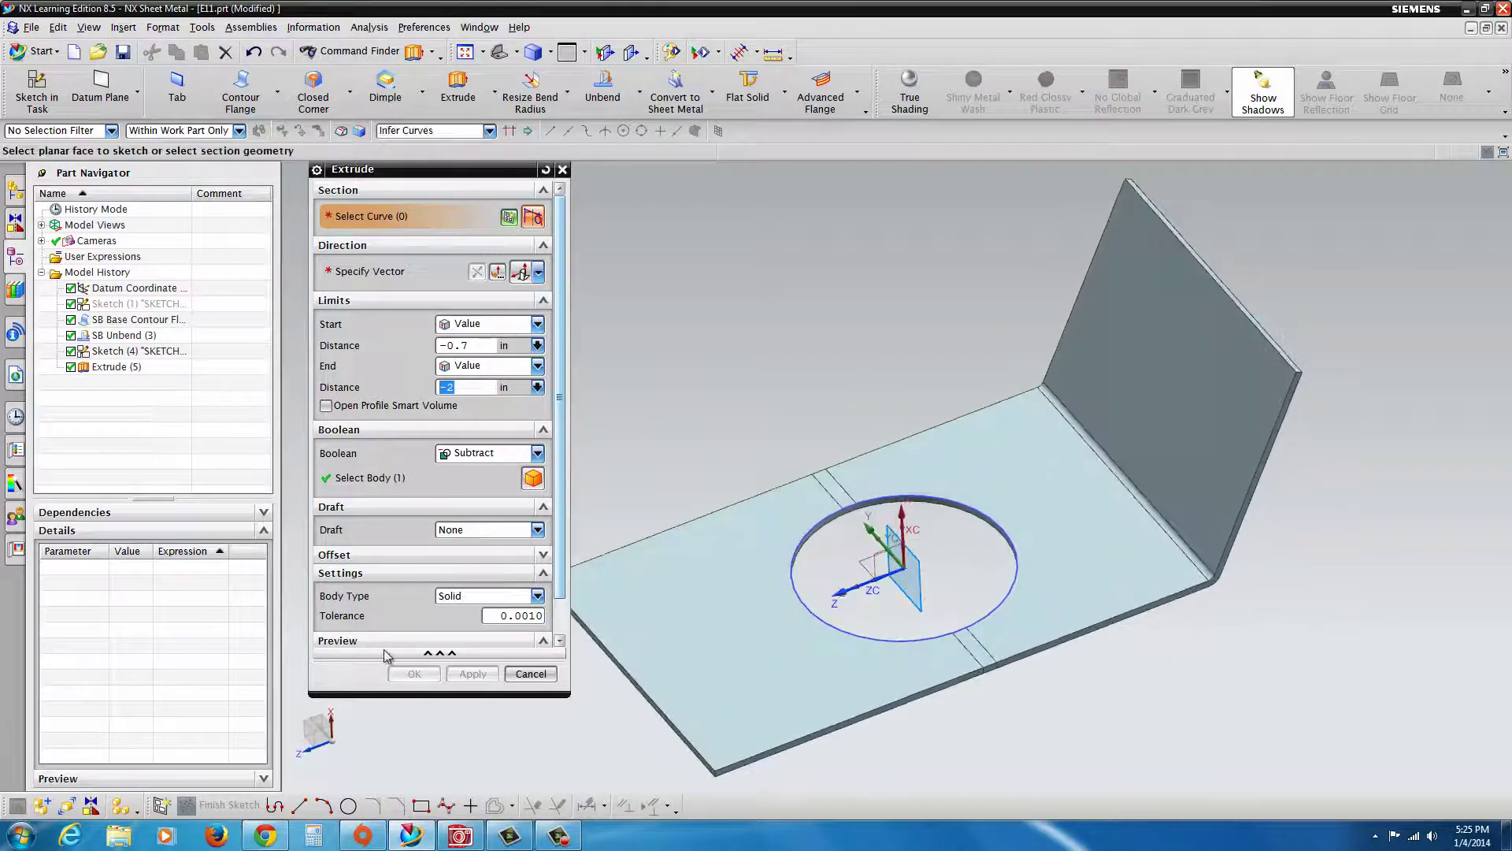
{"action": "left_click", "coordinate": [525, 674]}
- Hide the circle sketch, Sketch (4), and reorient the view of the part
{"action": "middle_click_drag", "start_coordinate": [588, 433], "coordinate": [631, 482]}
{"action": "right_click", "coordinate": [815, 608]}
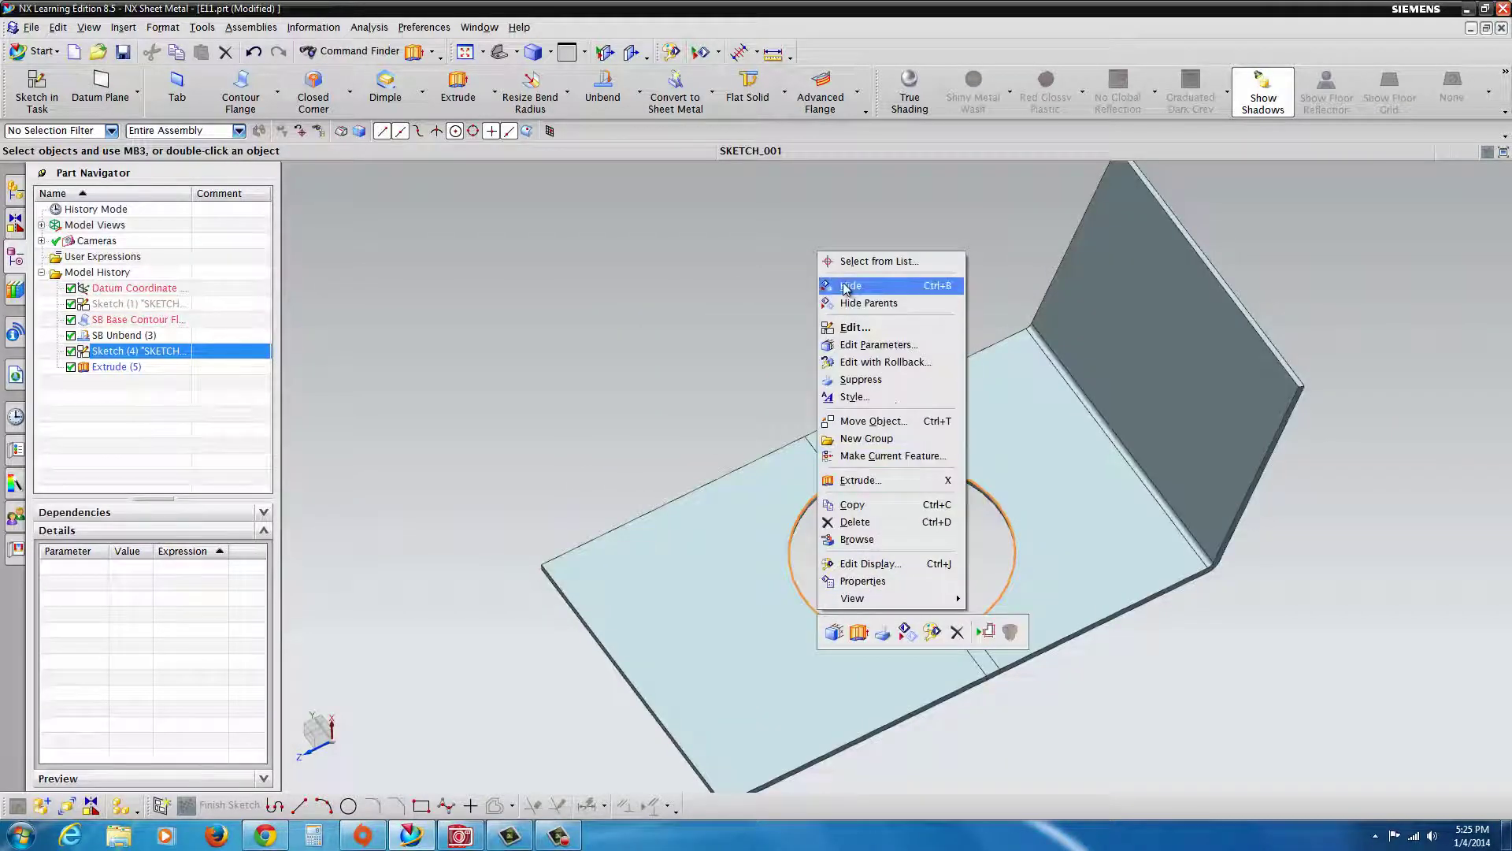
{"action": "key", "text": "Escape"}
{"action": "middle_click_drag", "start_coordinate": [601, 466], "coordinate": [643, 402]}
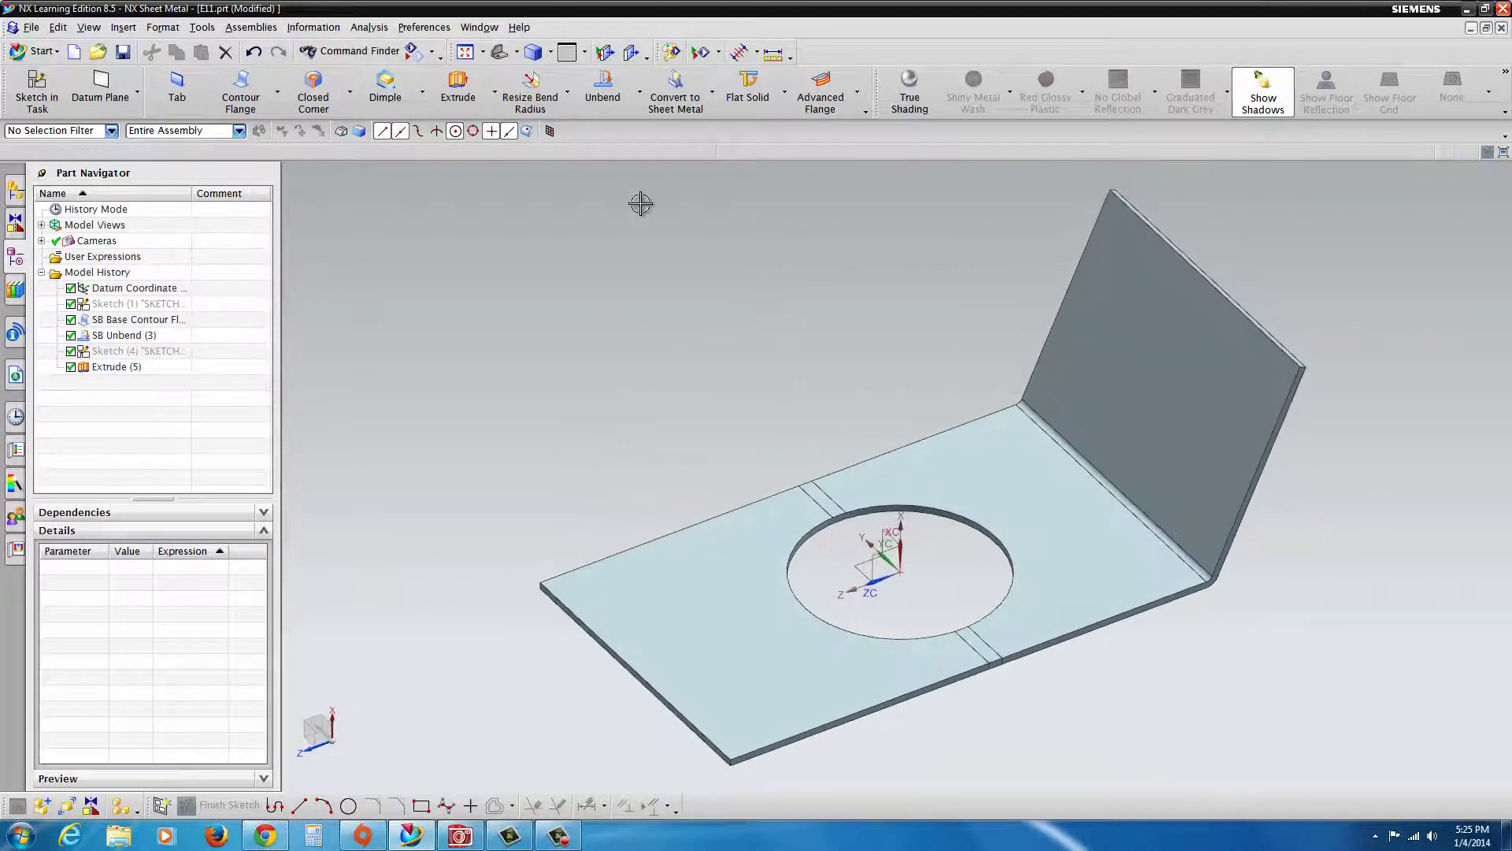
- Rebend the flattened bends into SB Rebend (6), turning the hole into a heart cutout
{"action": "left_click", "coordinate": [641, 94]}
{"action": "left_click", "coordinate": [619, 147]}
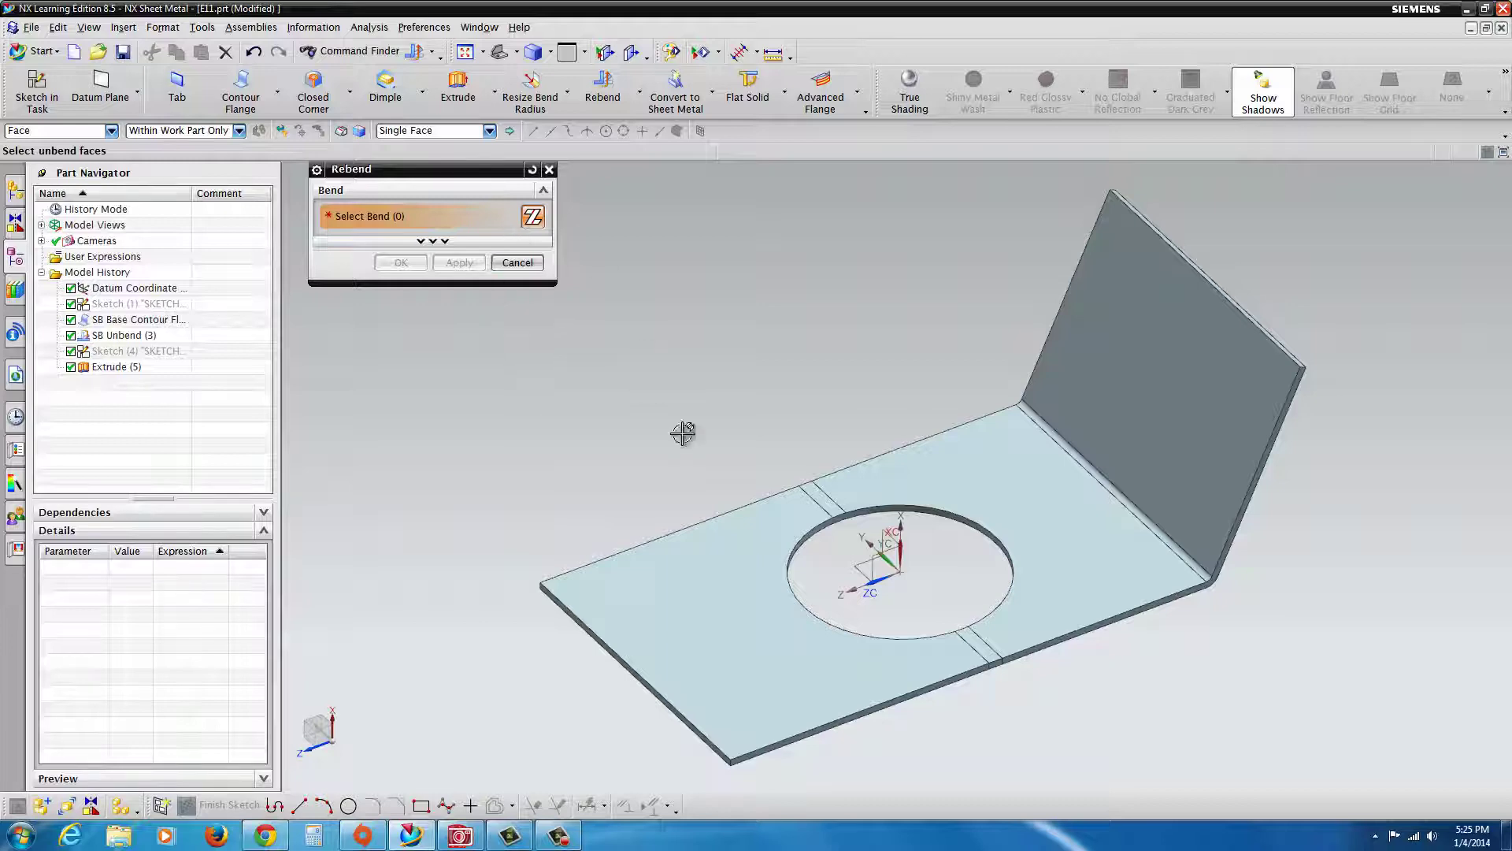
{"action": "left_click", "coordinate": [828, 499]}
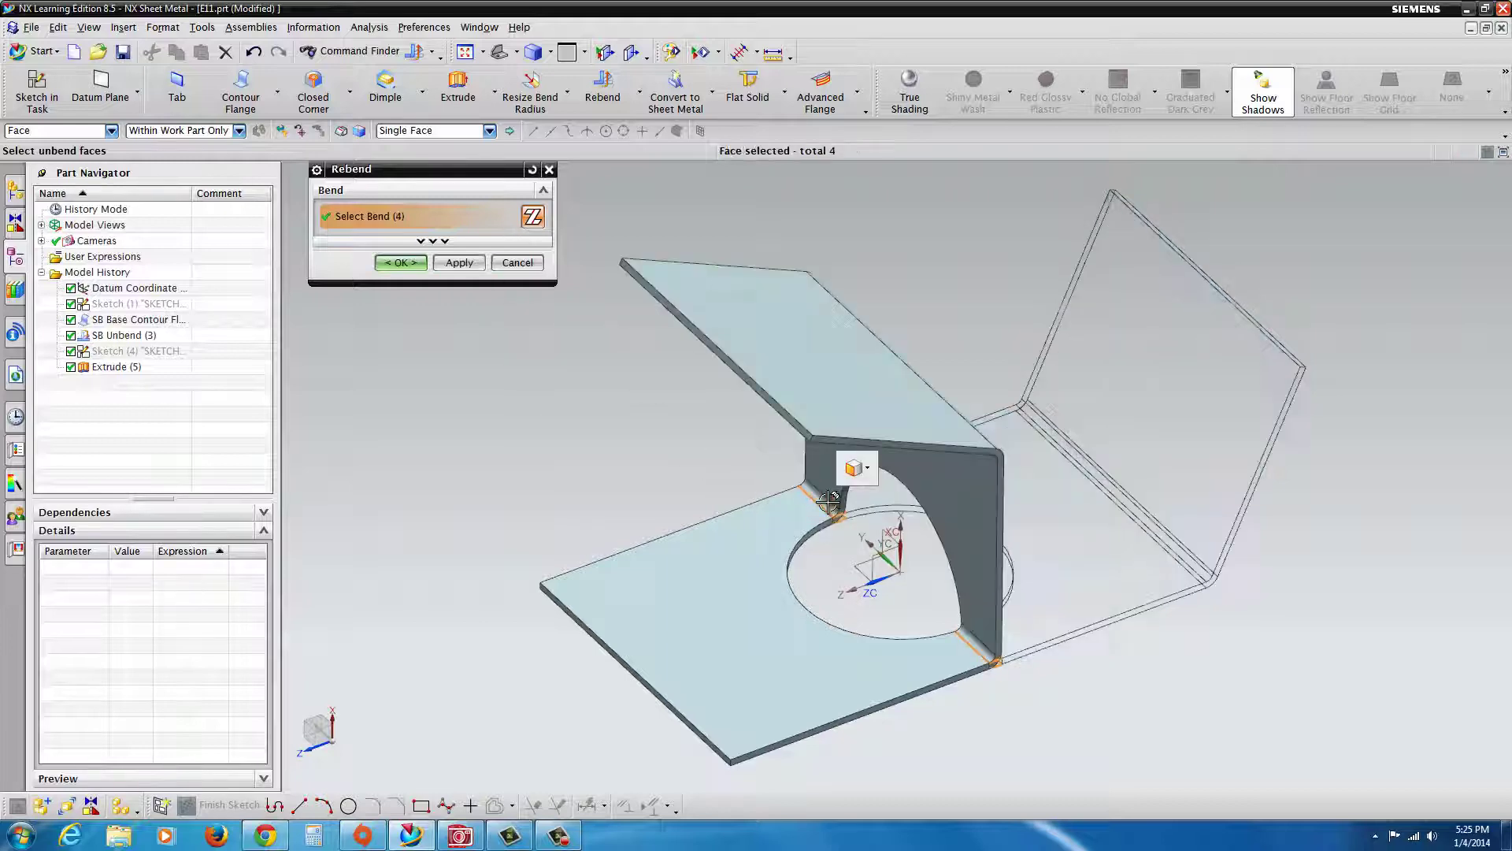
{"action": "left_click", "coordinate": [401, 263]}
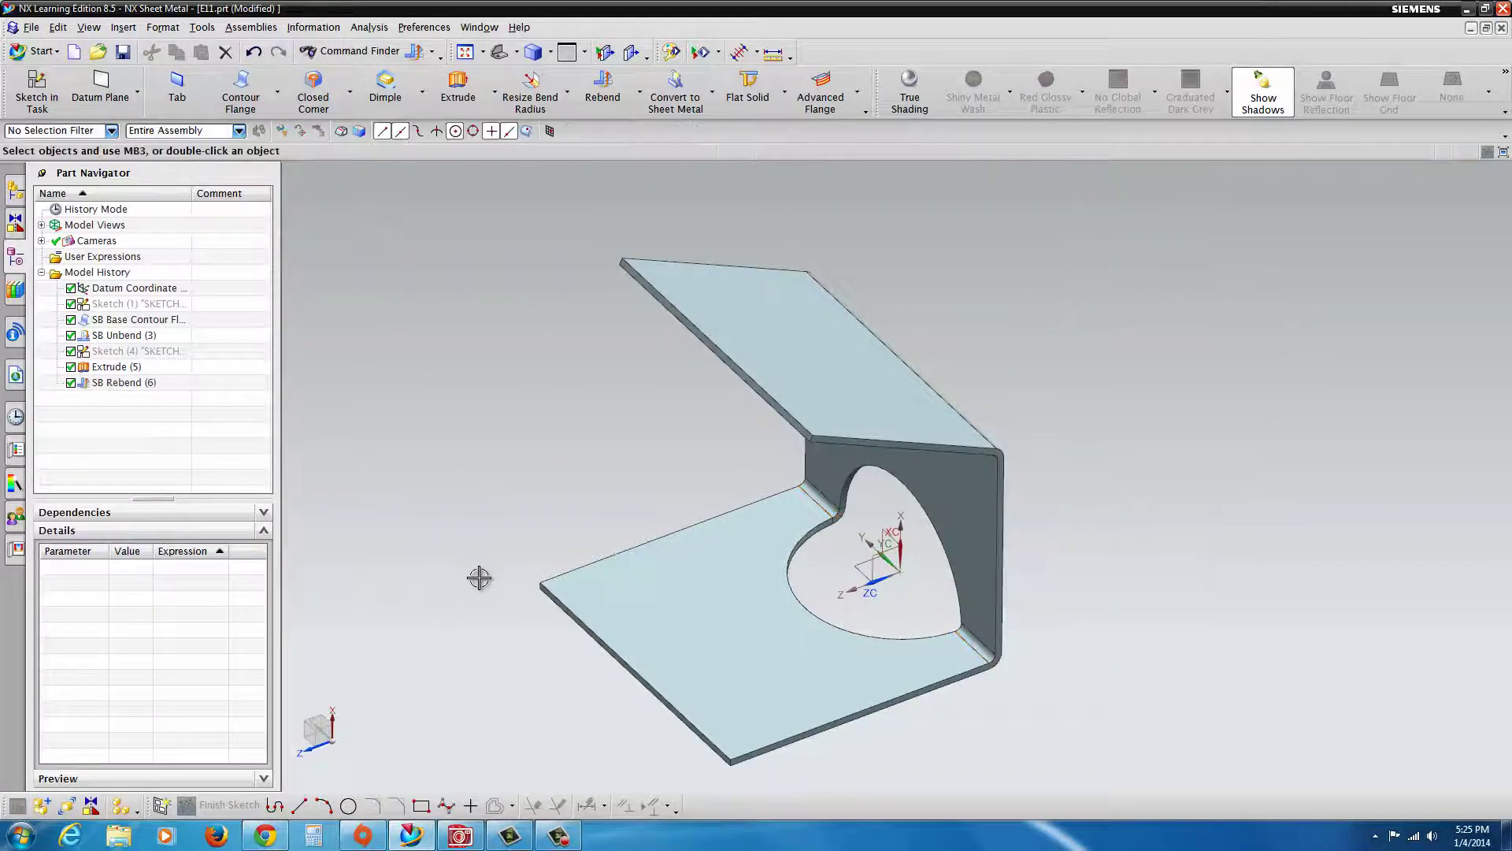
{"action": "mouse_move", "coordinate": [482, 577]}
{"action": "middle_mouse_down"}
{"action": "mouse_move", "coordinate": [523, 520]}
{"action": "mouse_move", "coordinate": [499, 557]}
{"action": "middle_mouse_up"}
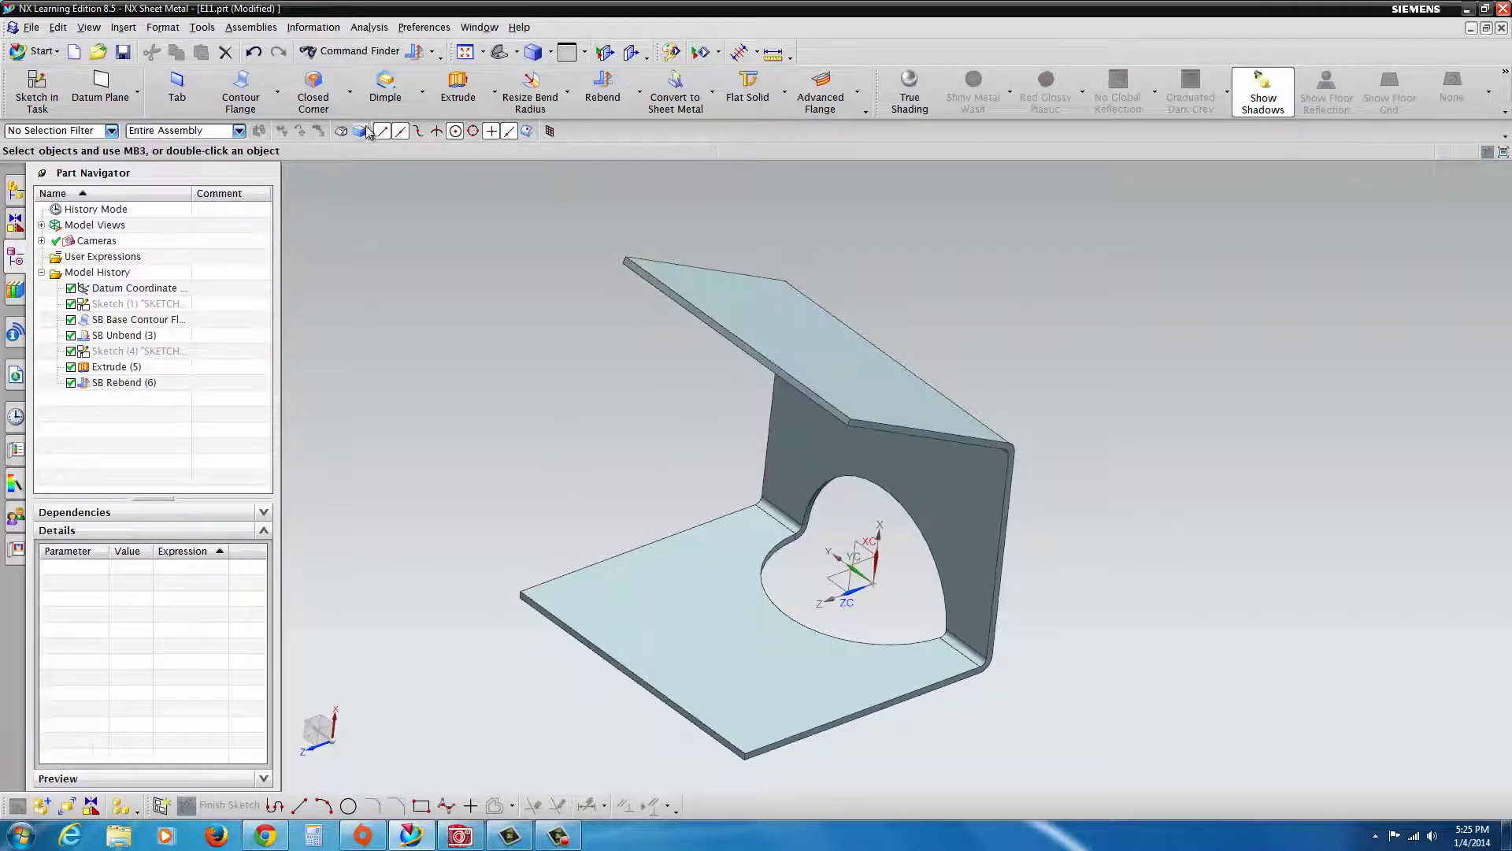
- Set up a Closed Loop hem with Material Inside inset on the base's front edge
{"action": "left_click", "coordinate": [277, 92]}
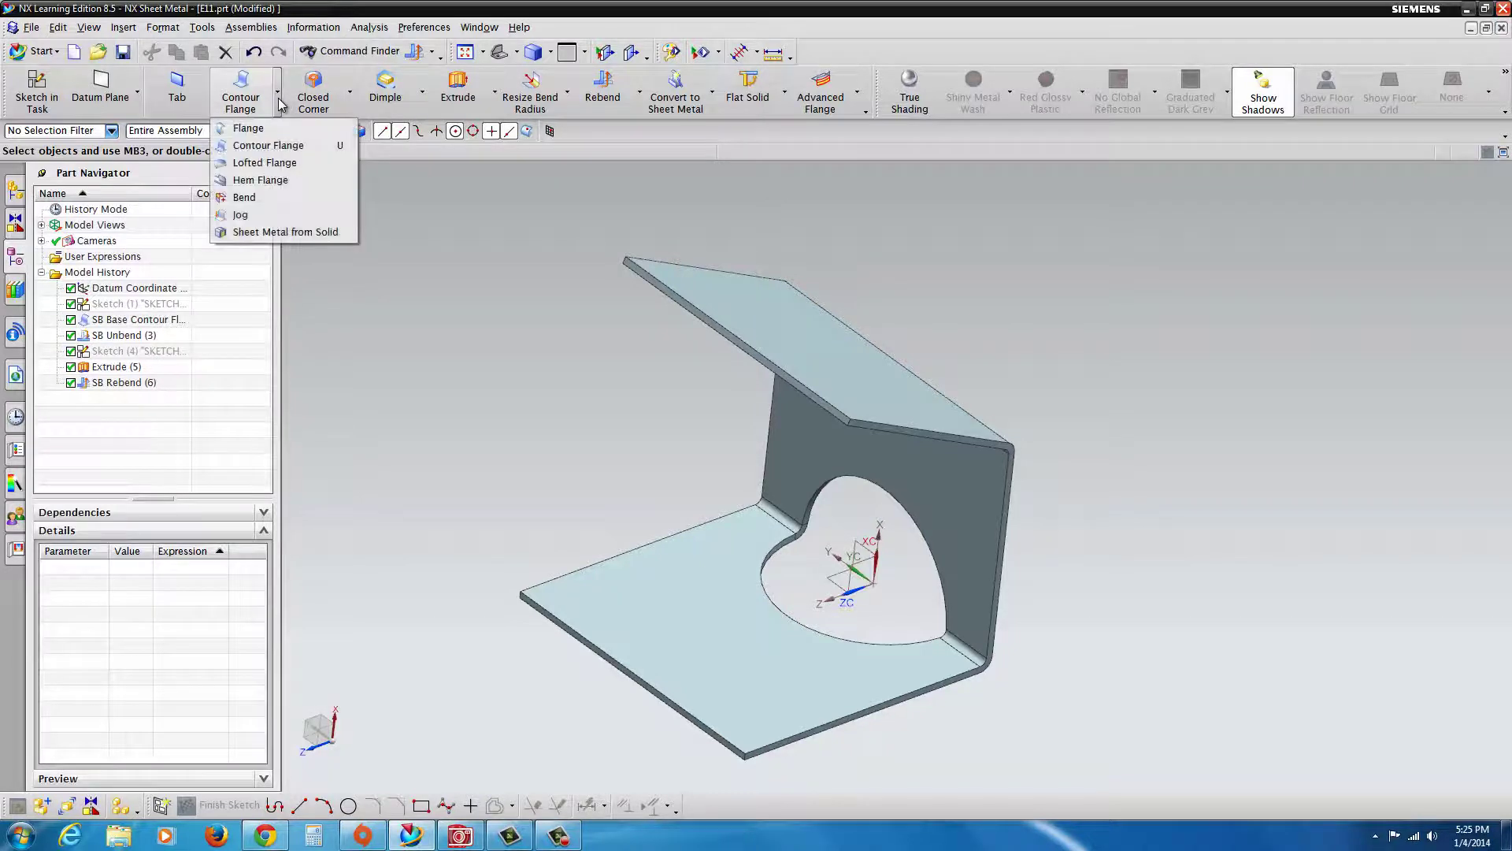
{"action": "left_click", "coordinate": [262, 180]}
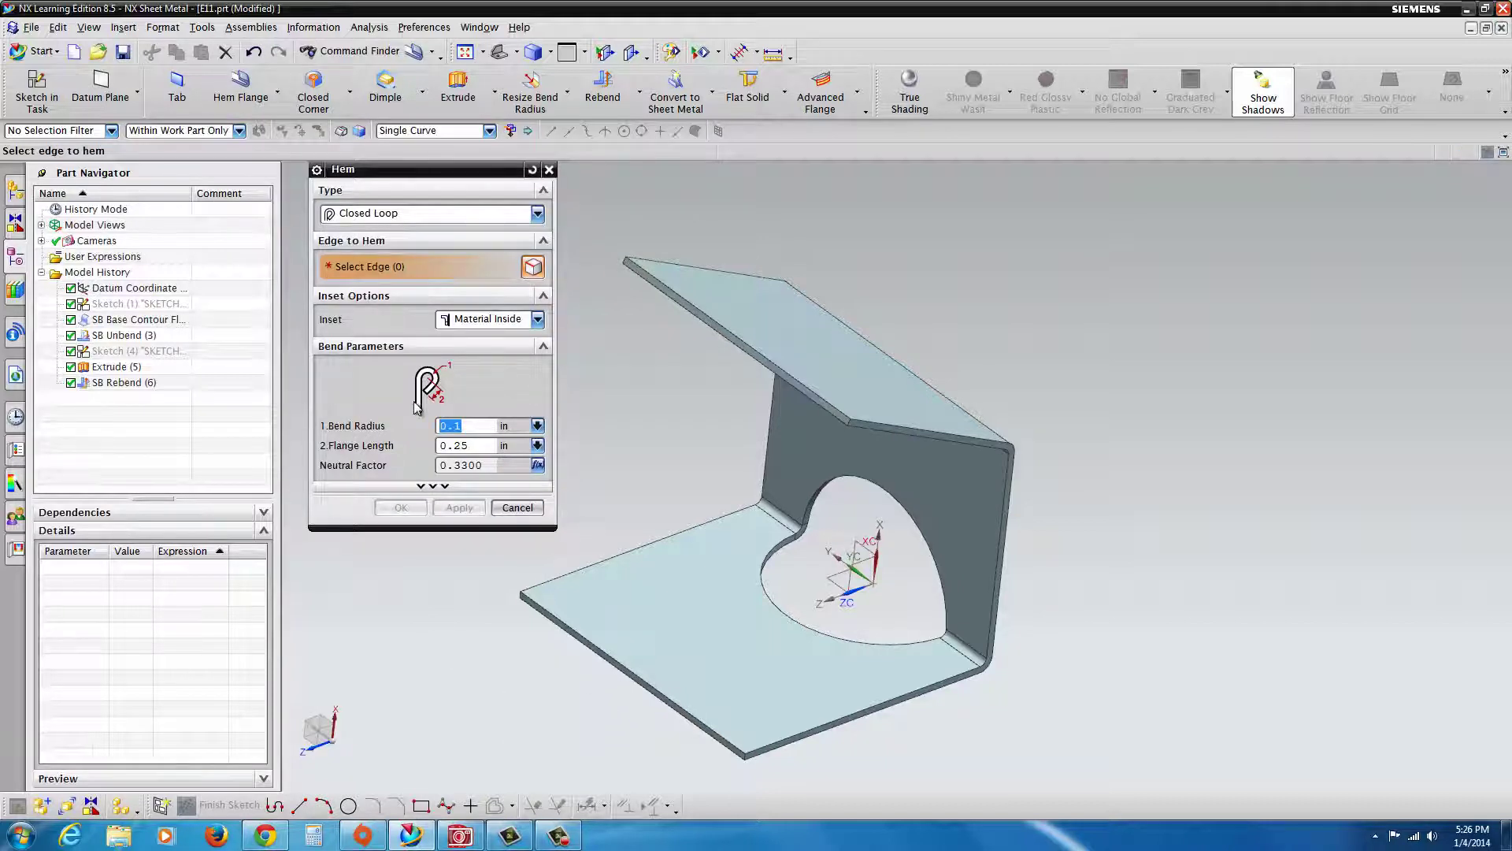
{"action": "left_click", "coordinate": [537, 320]}
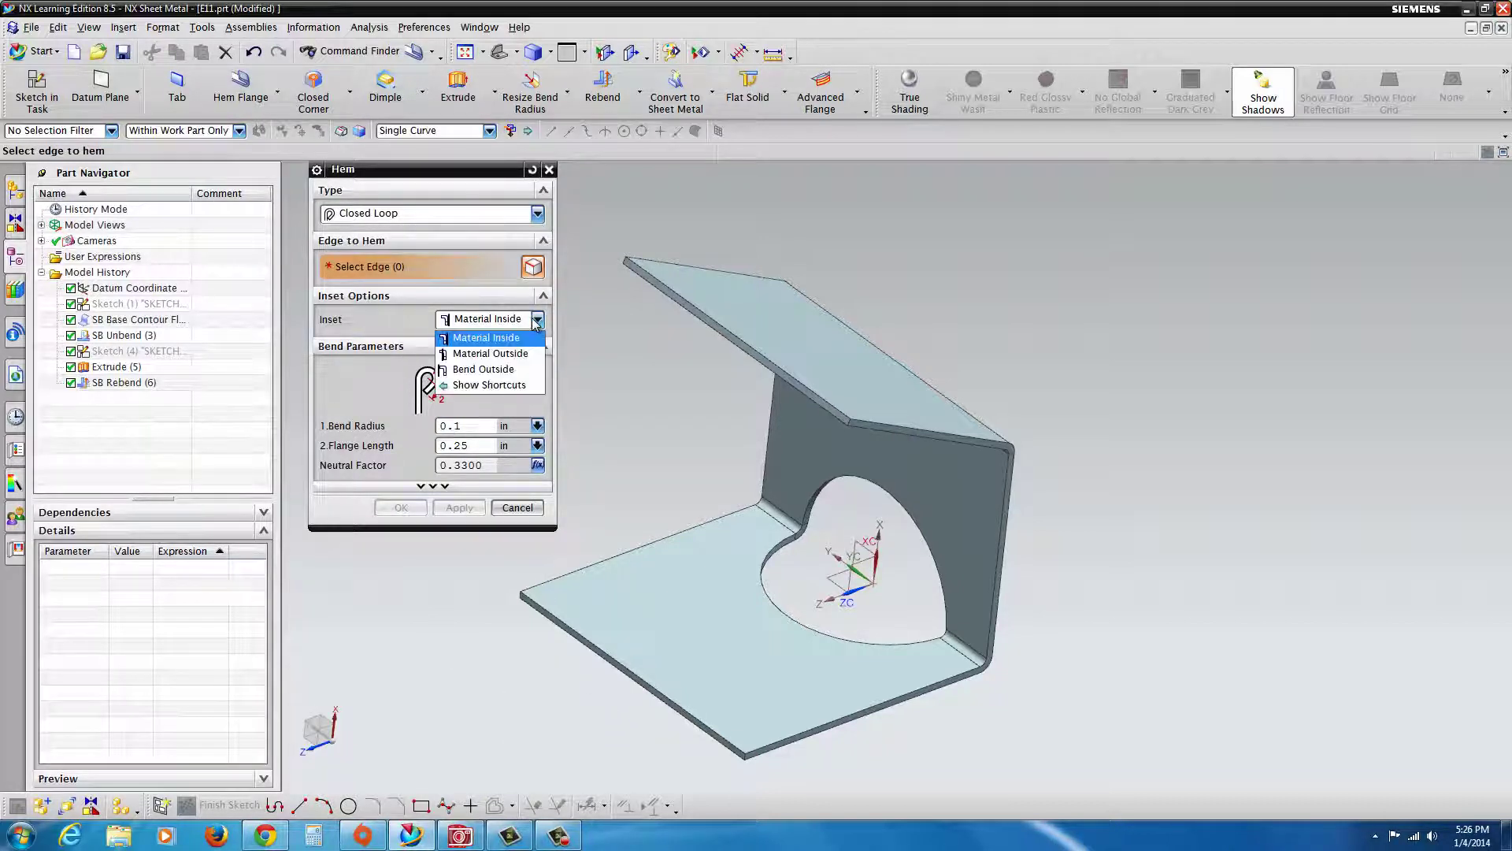
{"action": "left_click", "coordinate": [536, 321]}
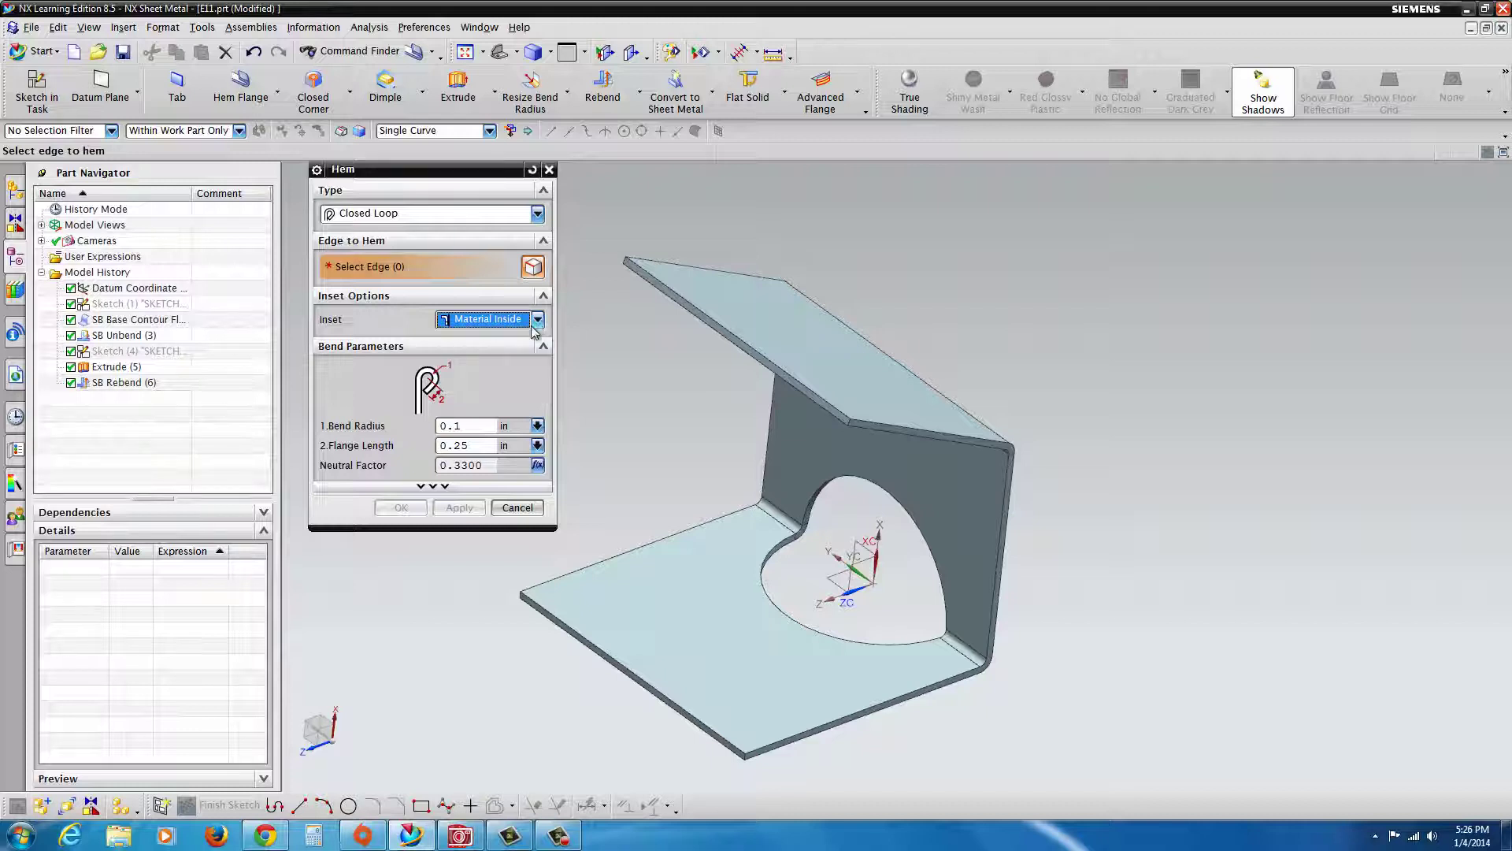
{"action": "left_click", "coordinate": [537, 215]}
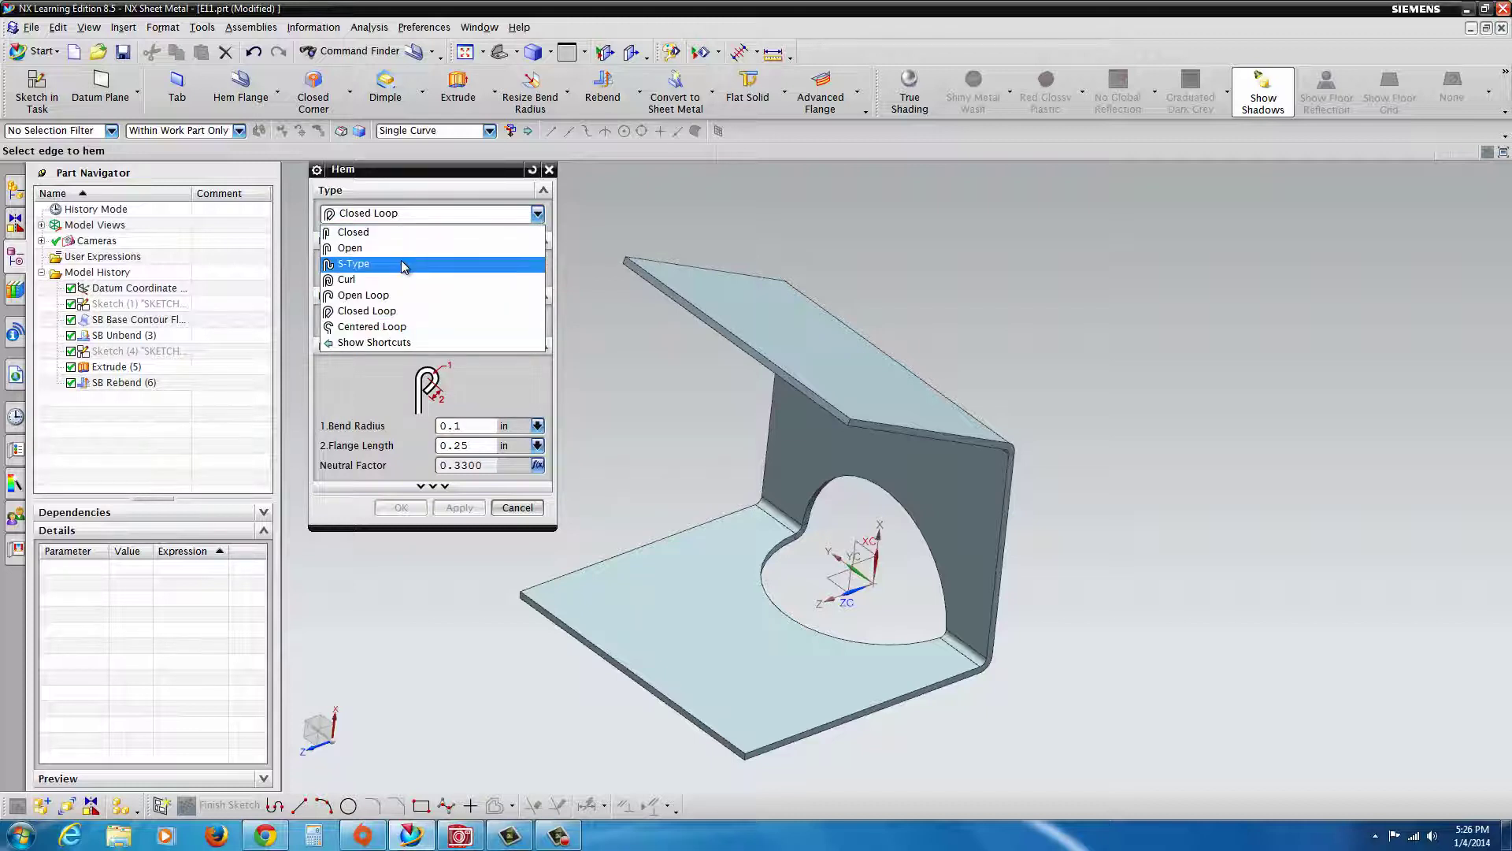
{"action": "left_click", "coordinate": [357, 312]}
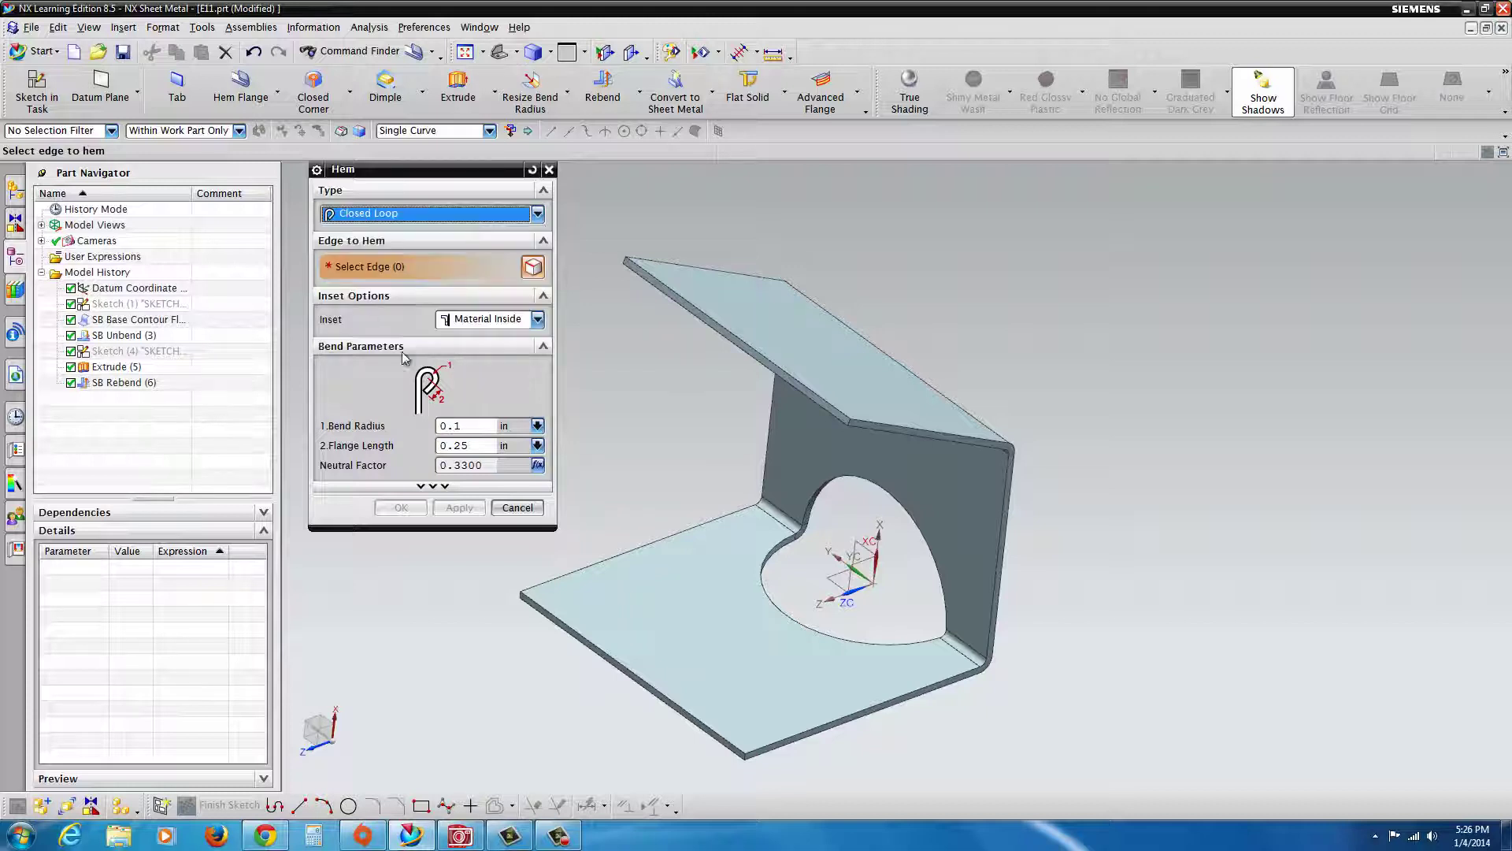
{"action": "left_click", "coordinate": [585, 638]}
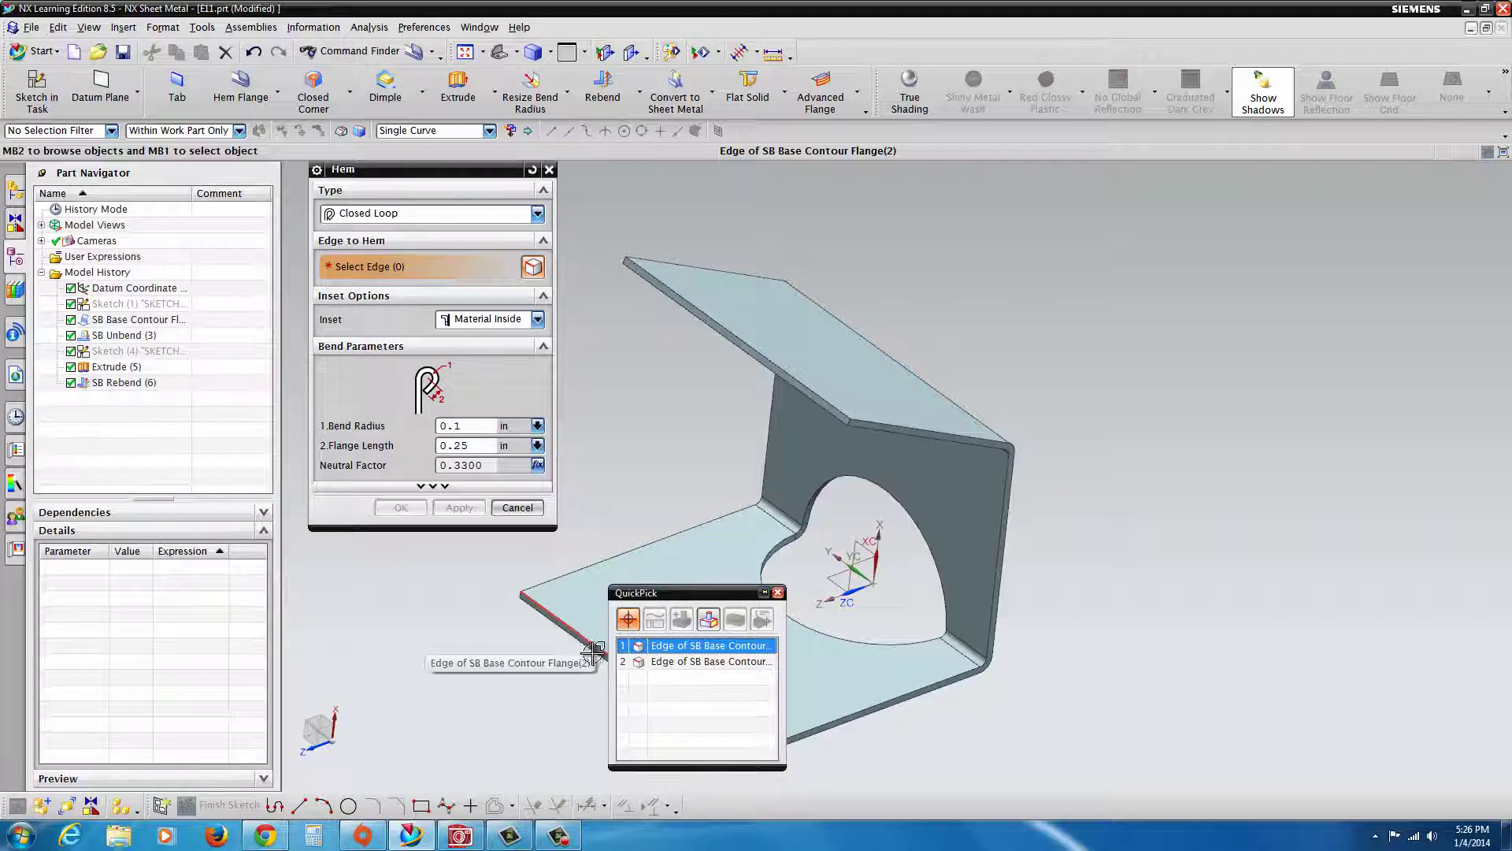
{"action": "left_click", "coordinate": [670, 646]}
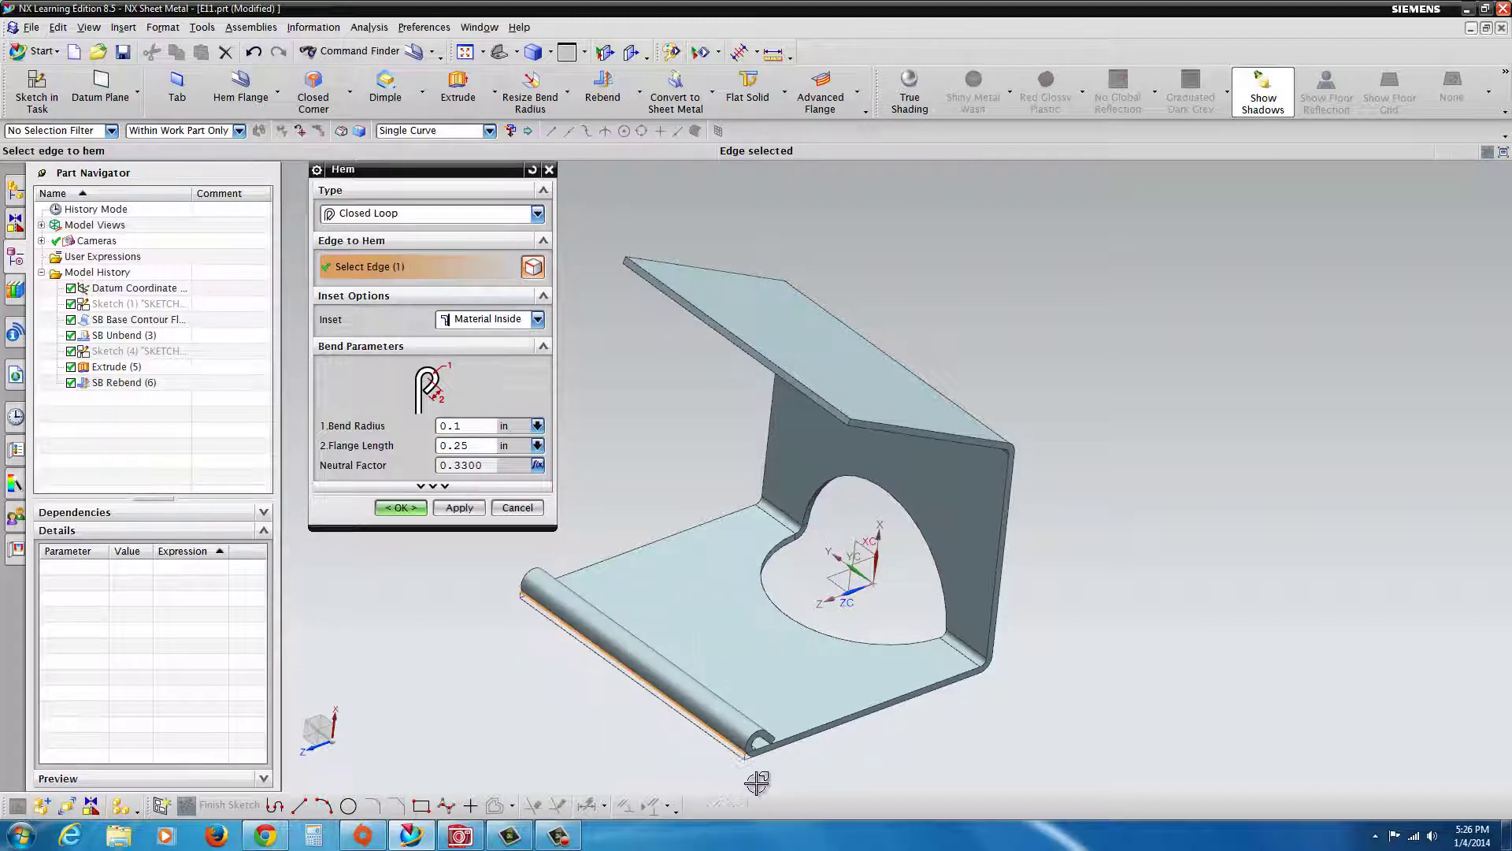
{"action": "scroll", "coordinate": [772, 768], "scroll_direction": "up", "scroll_amount": 3}
{"action": "middle_click_drag", "start_coordinate": [775, 740], "coordinate": [709, 678]}
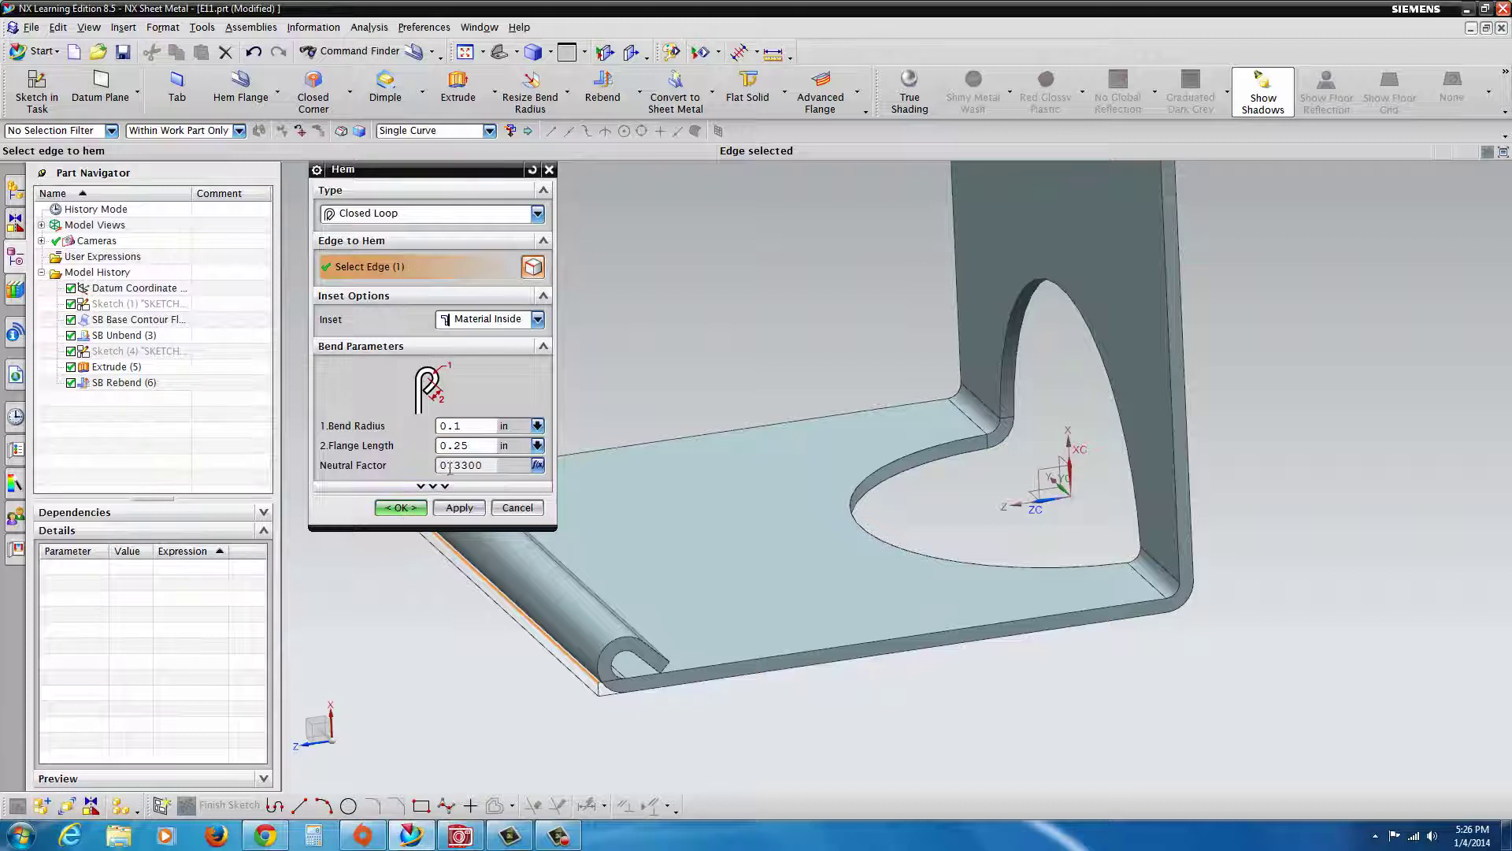
- Preview Curl and S-Type hems, then create the hem as Closed Loop and inspect it
{"action": "left_click", "coordinate": [538, 215]}
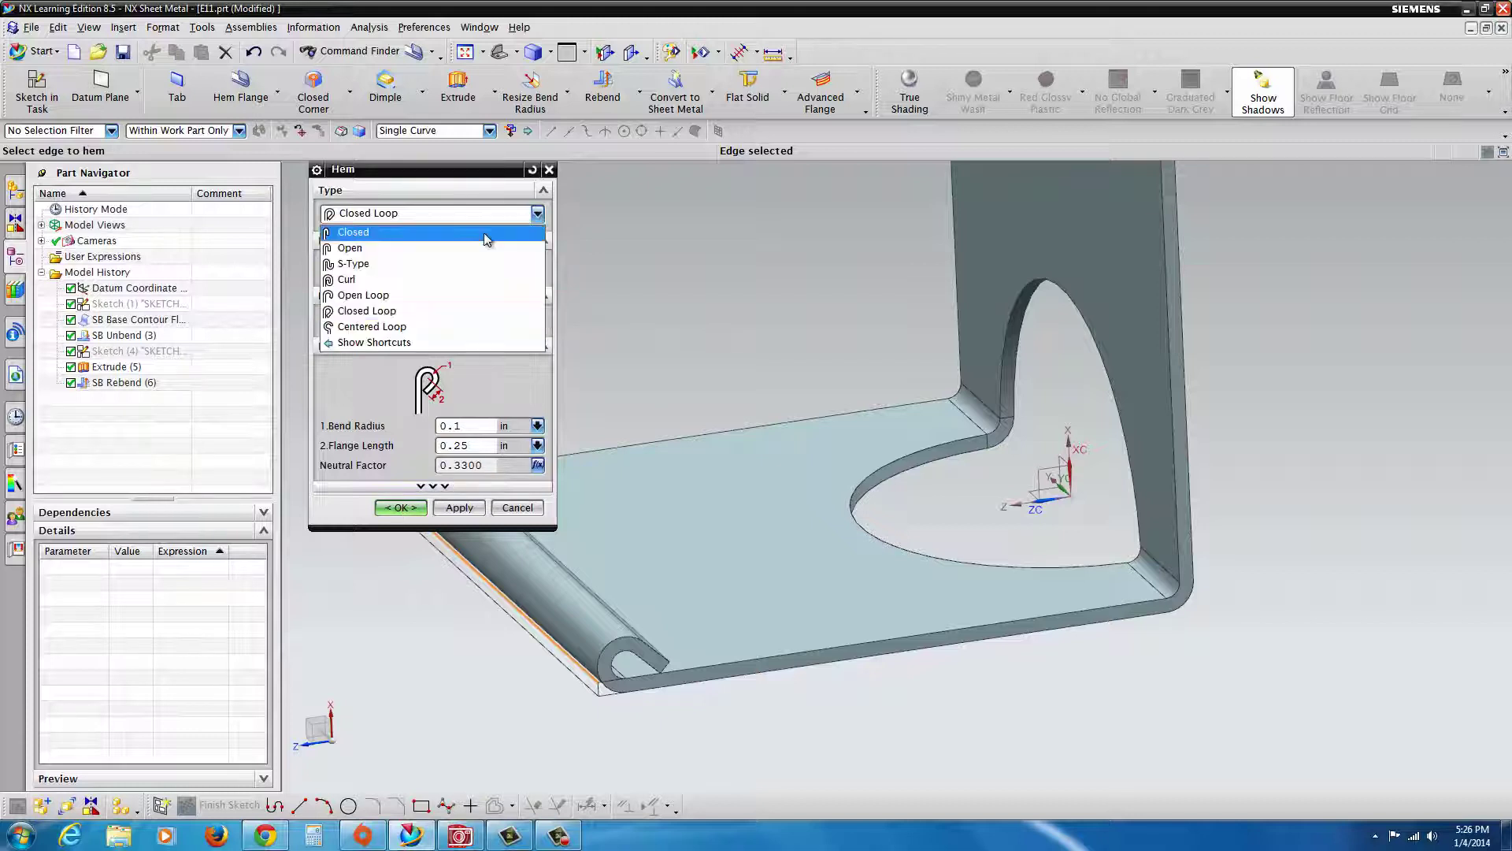
{"action": "left_click", "coordinate": [357, 277]}
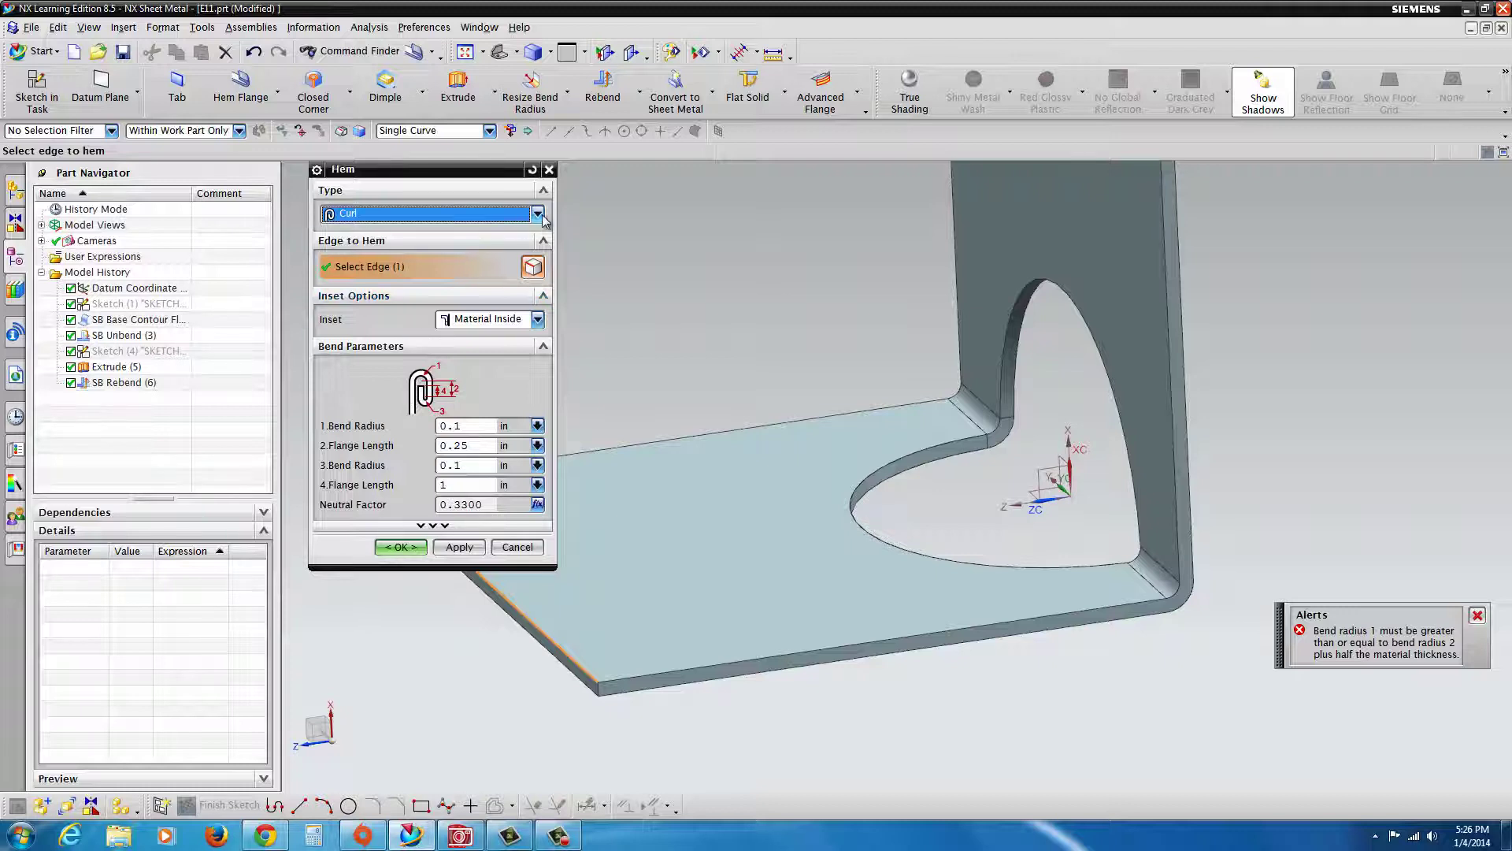
{"action": "left_click", "coordinate": [537, 214]}
{"action": "left_click", "coordinate": [354, 265]}
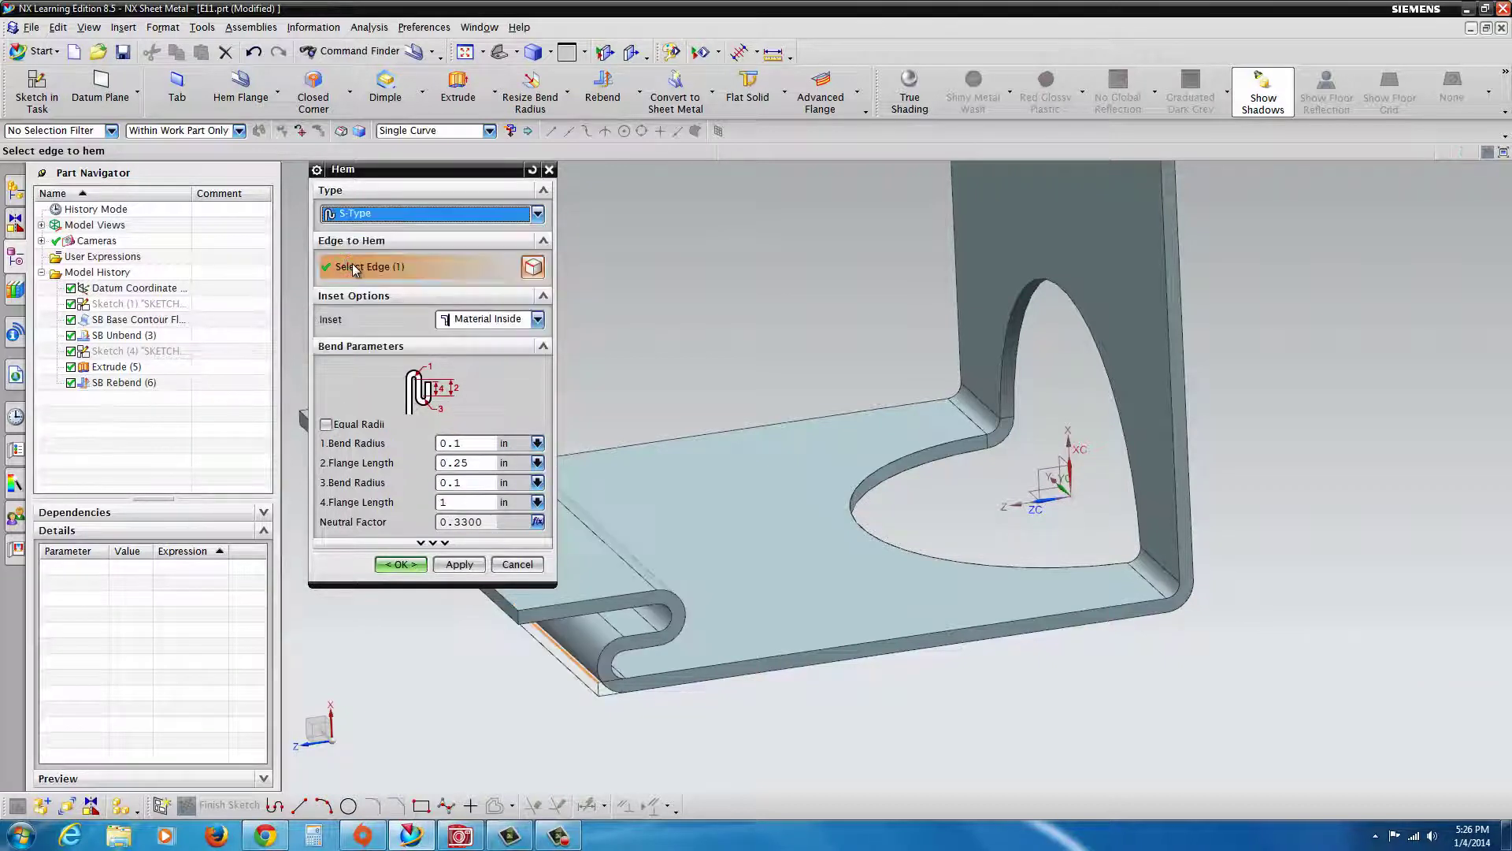
{"action": "left_click", "coordinate": [511, 219]}
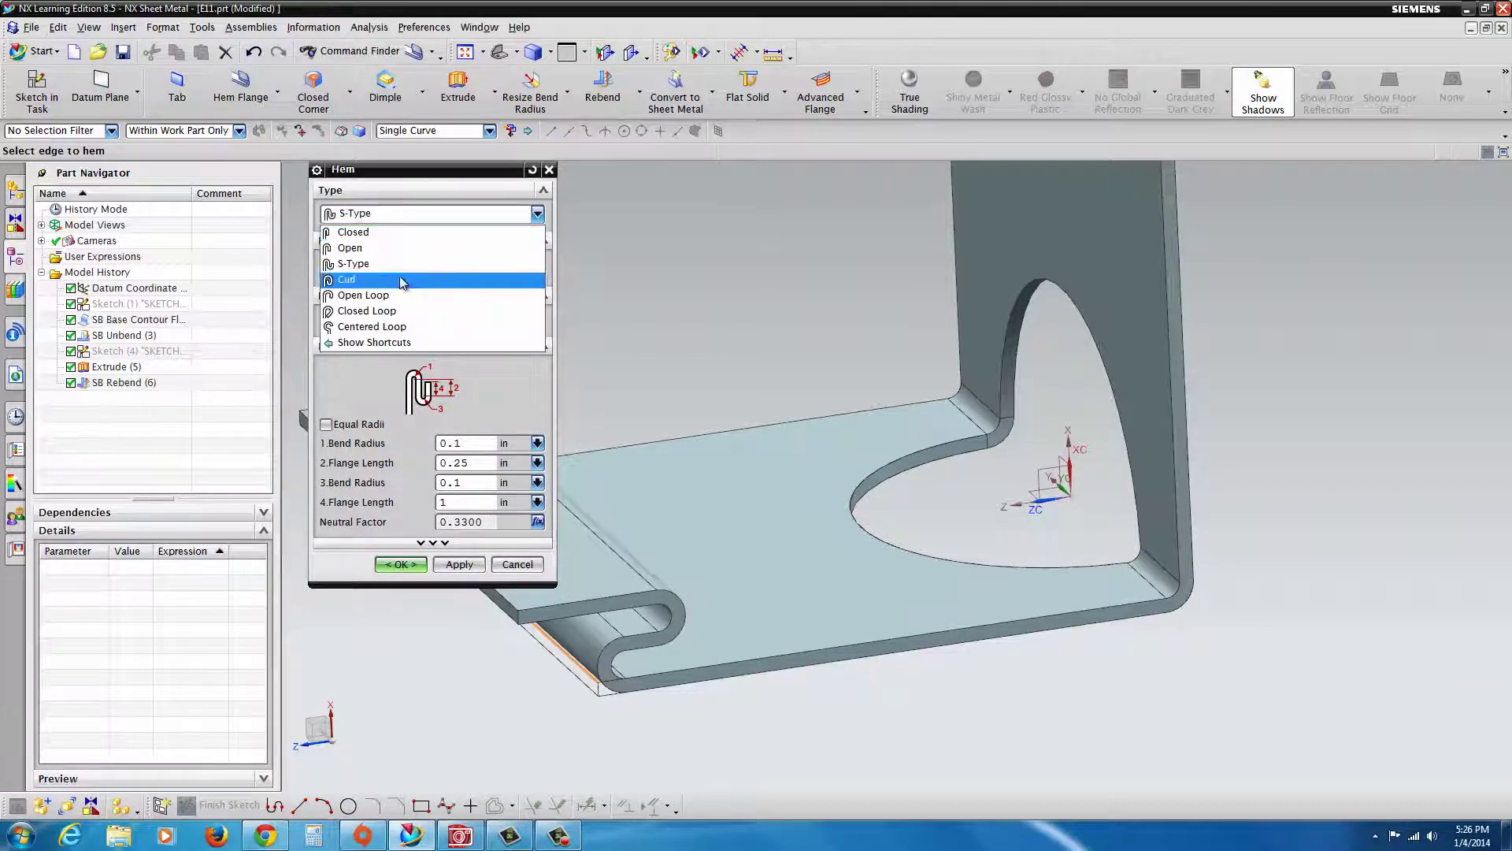
{"action": "left_click", "coordinate": [366, 312]}
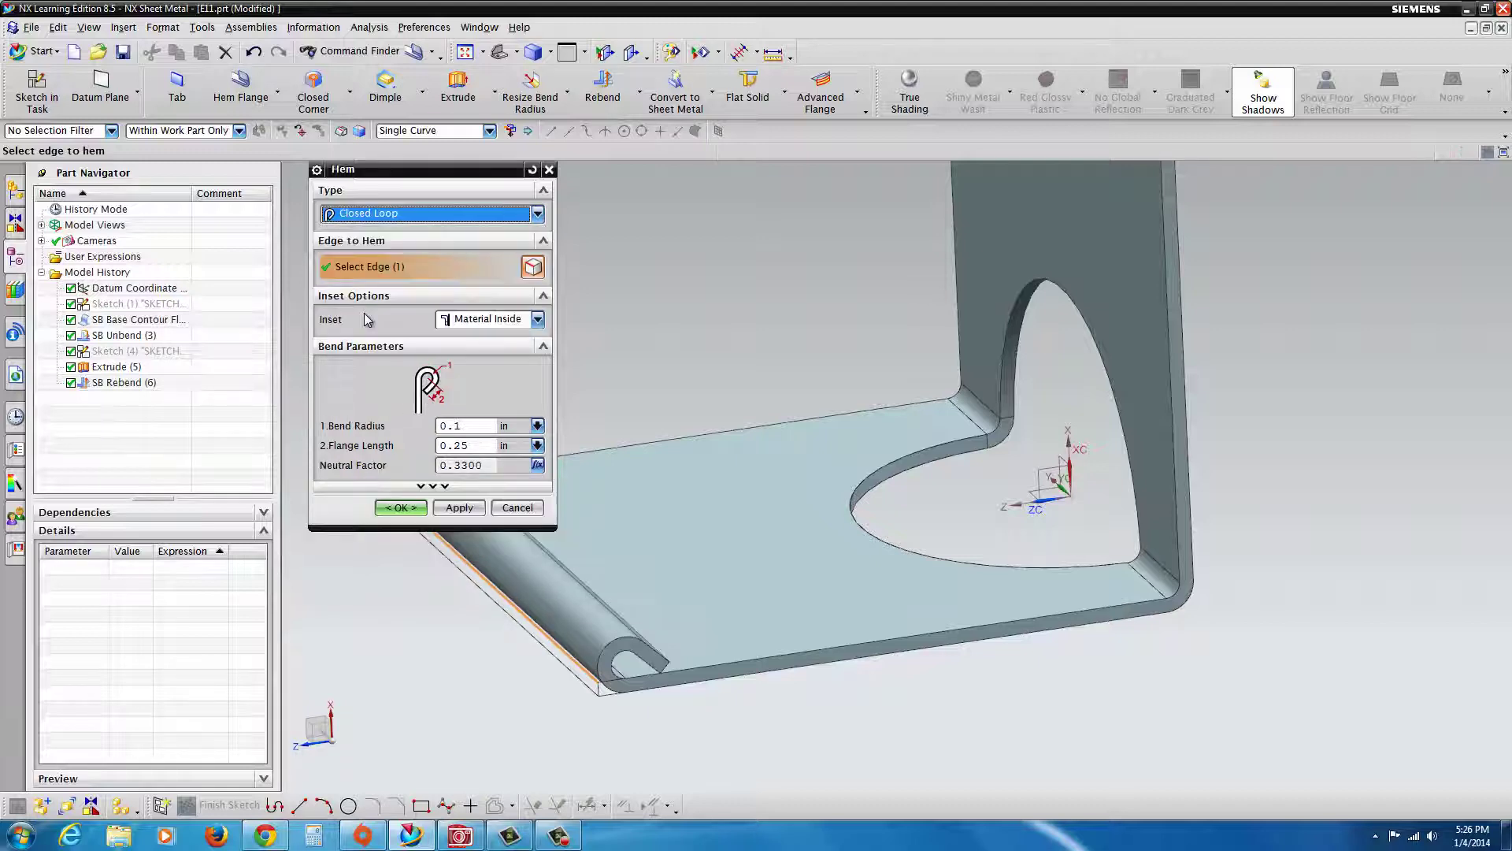
{"action": "left_click", "coordinate": [401, 507]}
{"action": "middle_click_drag", "start_coordinate": [462, 647], "coordinate": [651, 783]}
{"action": "left_click", "coordinate": [656, 643]}
{"action": "middle_click_drag", "start_coordinate": [656, 644], "coordinate": [677, 660]}
{"action": "middle_click_drag", "start_coordinate": [676, 787], "coordinate": [679, 781]}
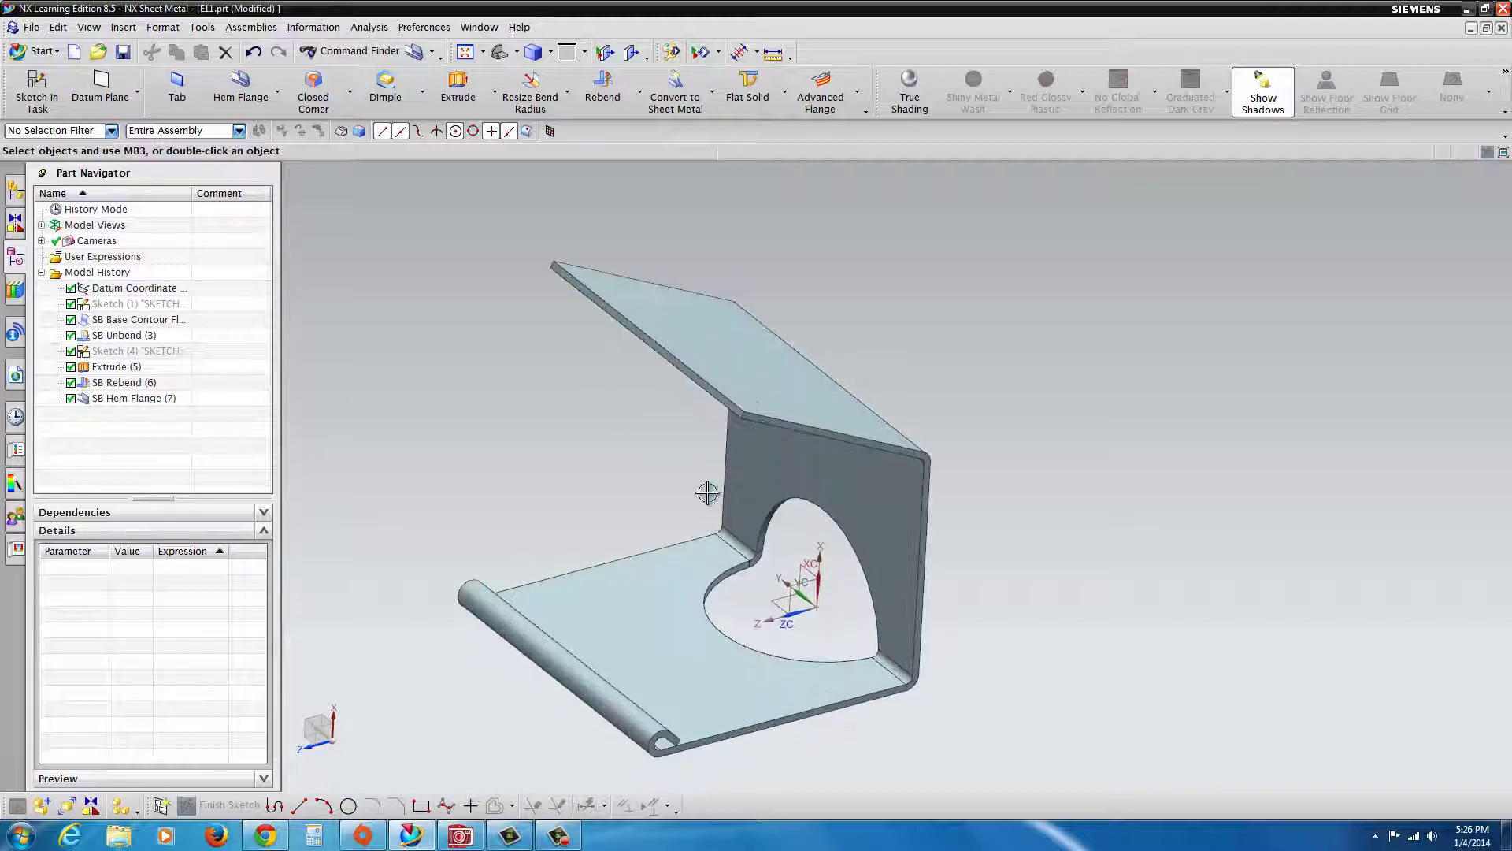
- Deselect the body, reorient the view and display the flange command list
{"action": "key", "text": "Escape"}
{"action": "mouse_move", "coordinate": [509, 330]}
{"action": "middle_mouse_down"}
{"action": "mouse_move", "coordinate": [489, 344]}
{"action": "mouse_move", "coordinate": [478, 326]}
{"action": "mouse_move", "coordinate": [501, 323]}
{"action": "middle_mouse_up"}
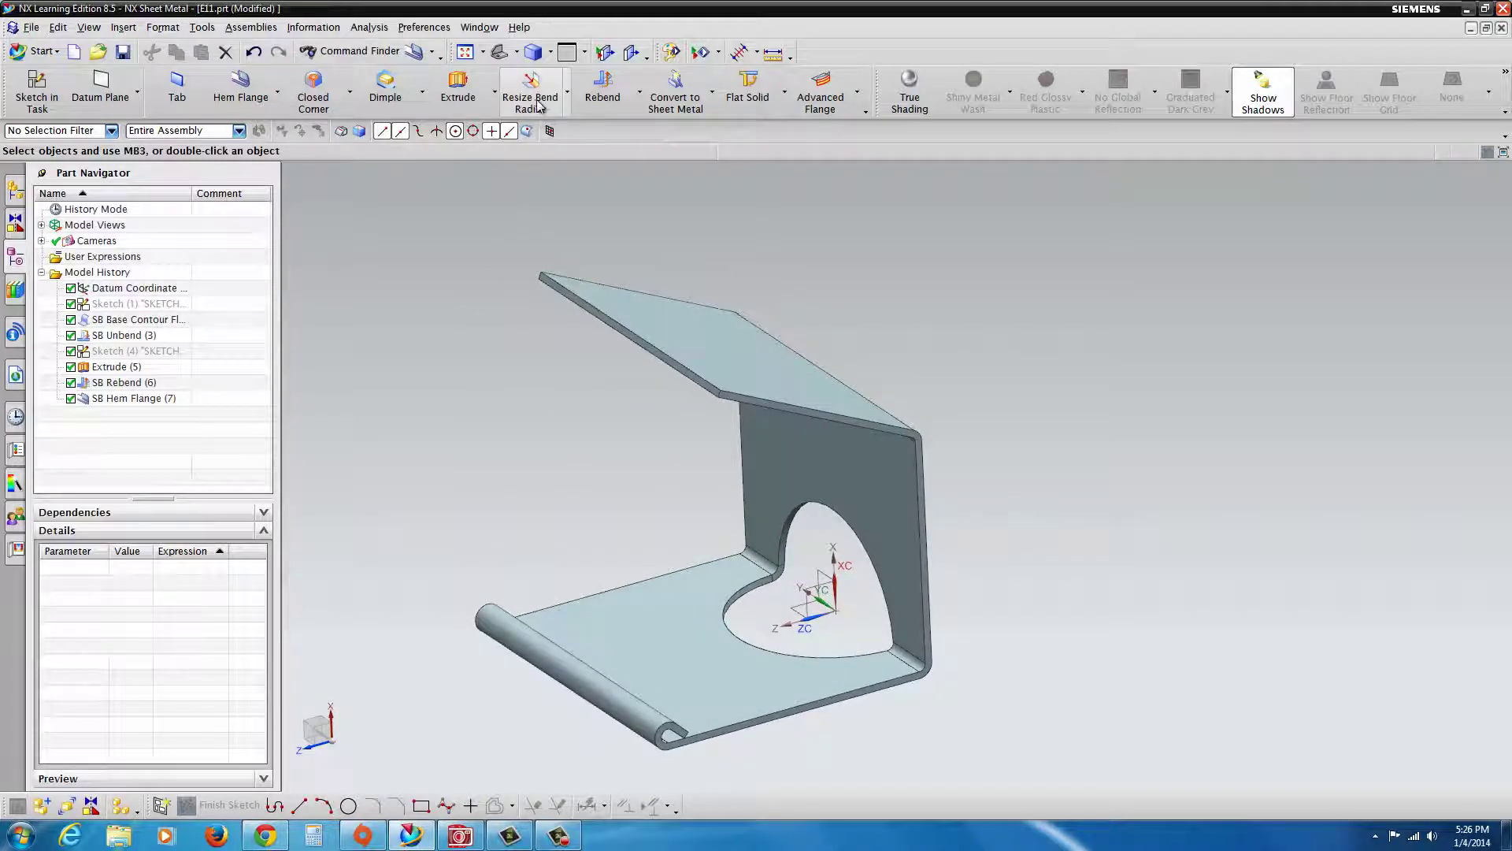
{"action": "left_click", "coordinate": [278, 98]}
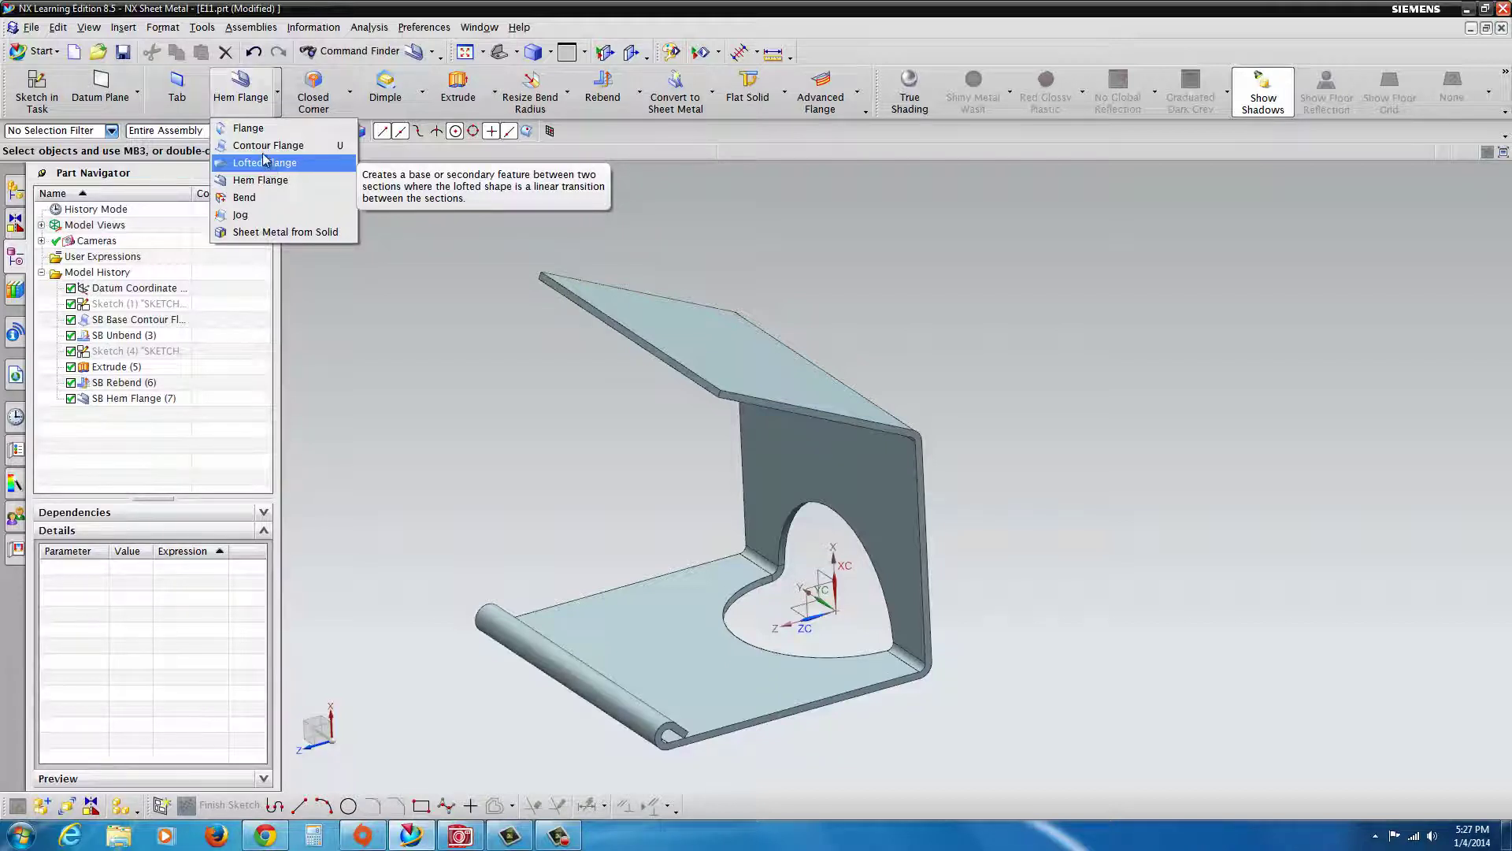
- Start a flange on the base edge in front of the heart cutout and stretch it to 1 in tall
{"action": "left_click", "coordinate": [250, 128]}
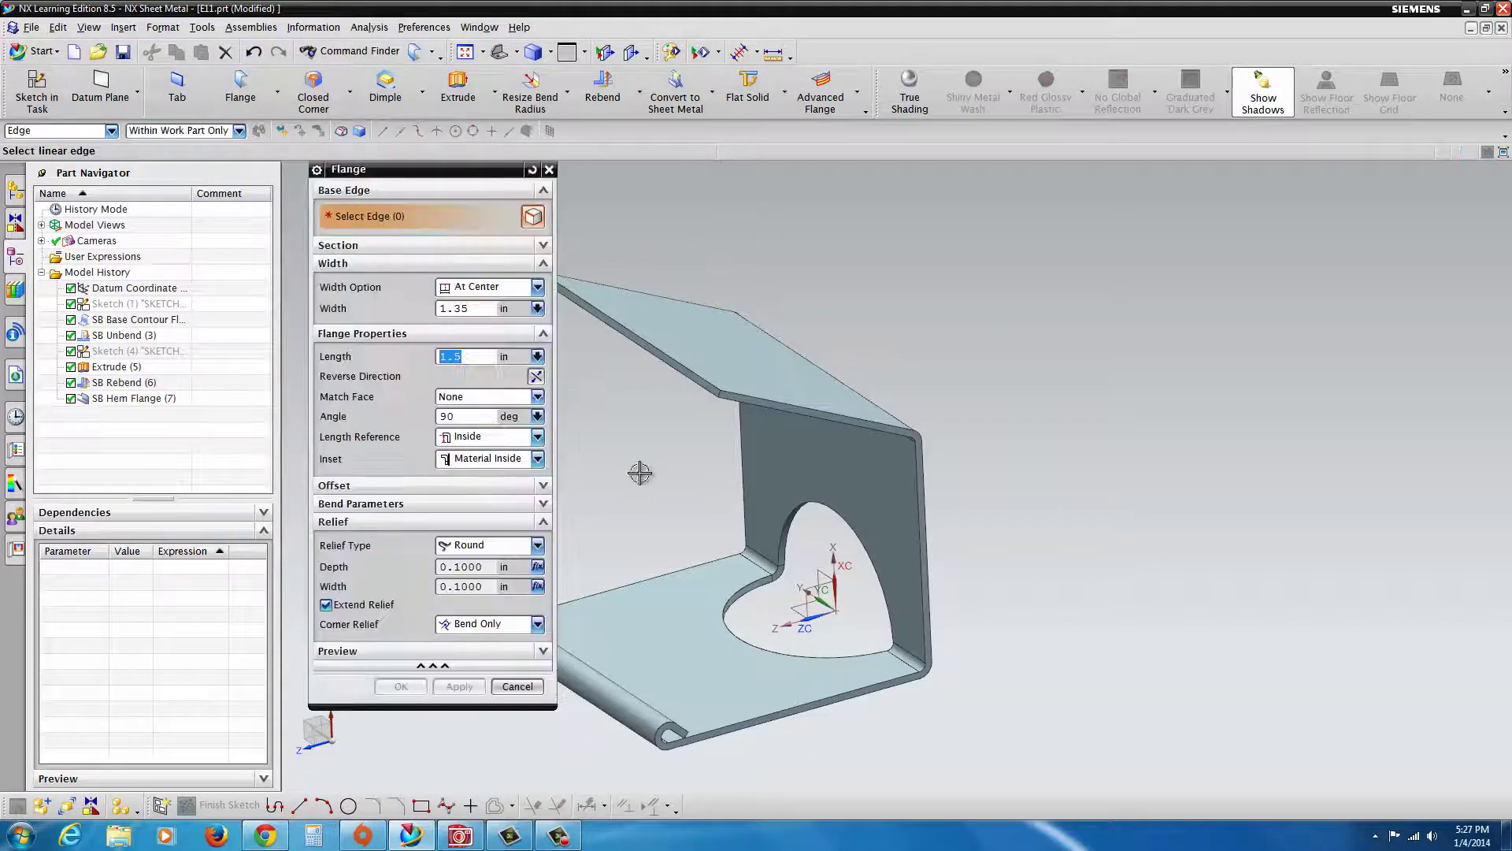
{"action": "left_click", "coordinate": [781, 711]}
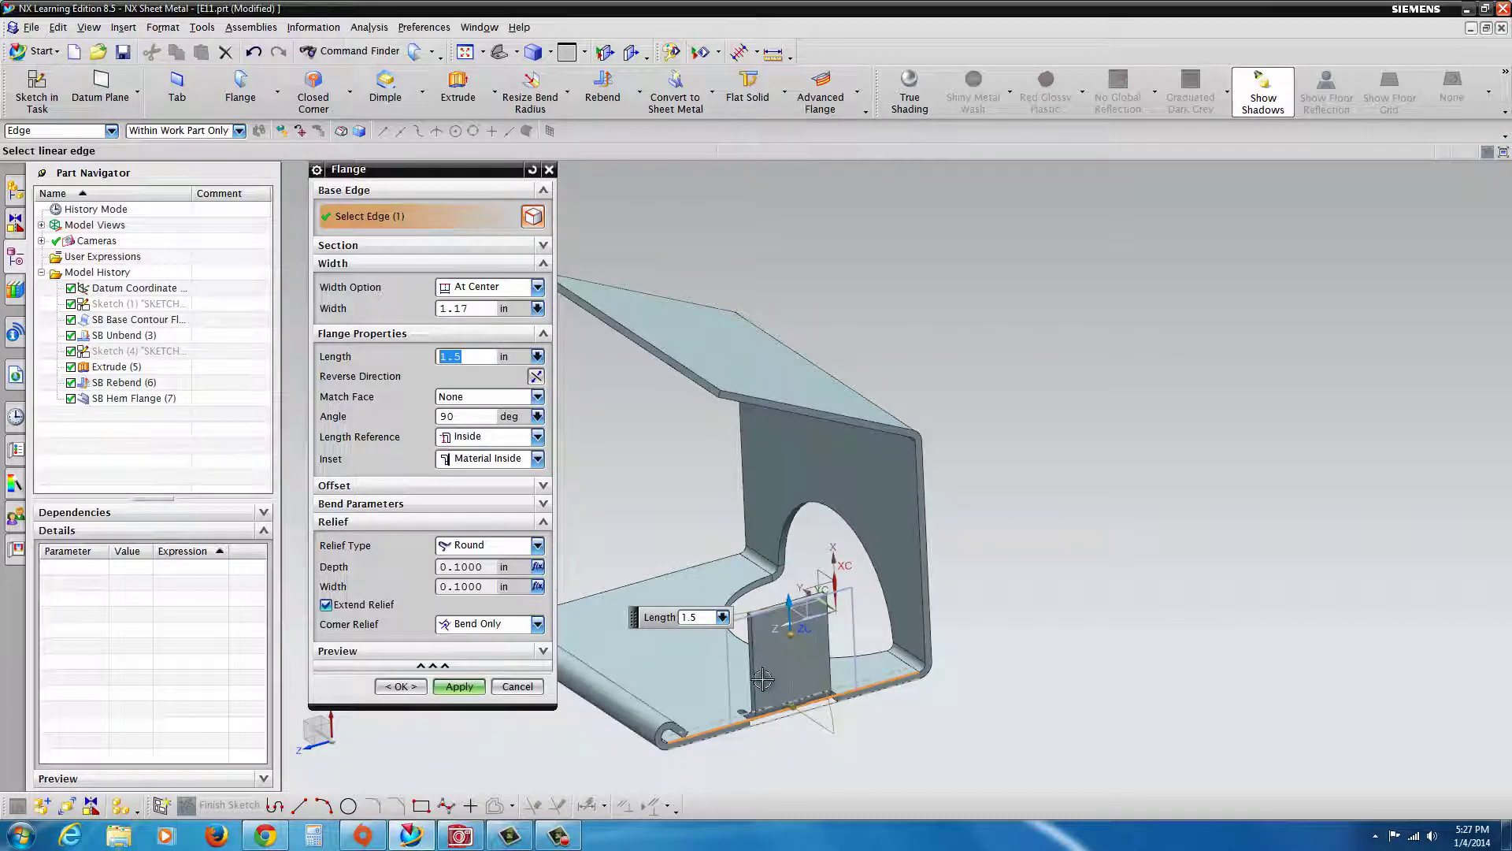
{"action": "scroll", "coordinate": [741, 705], "scroll_direction": "up", "scroll_amount": 3}
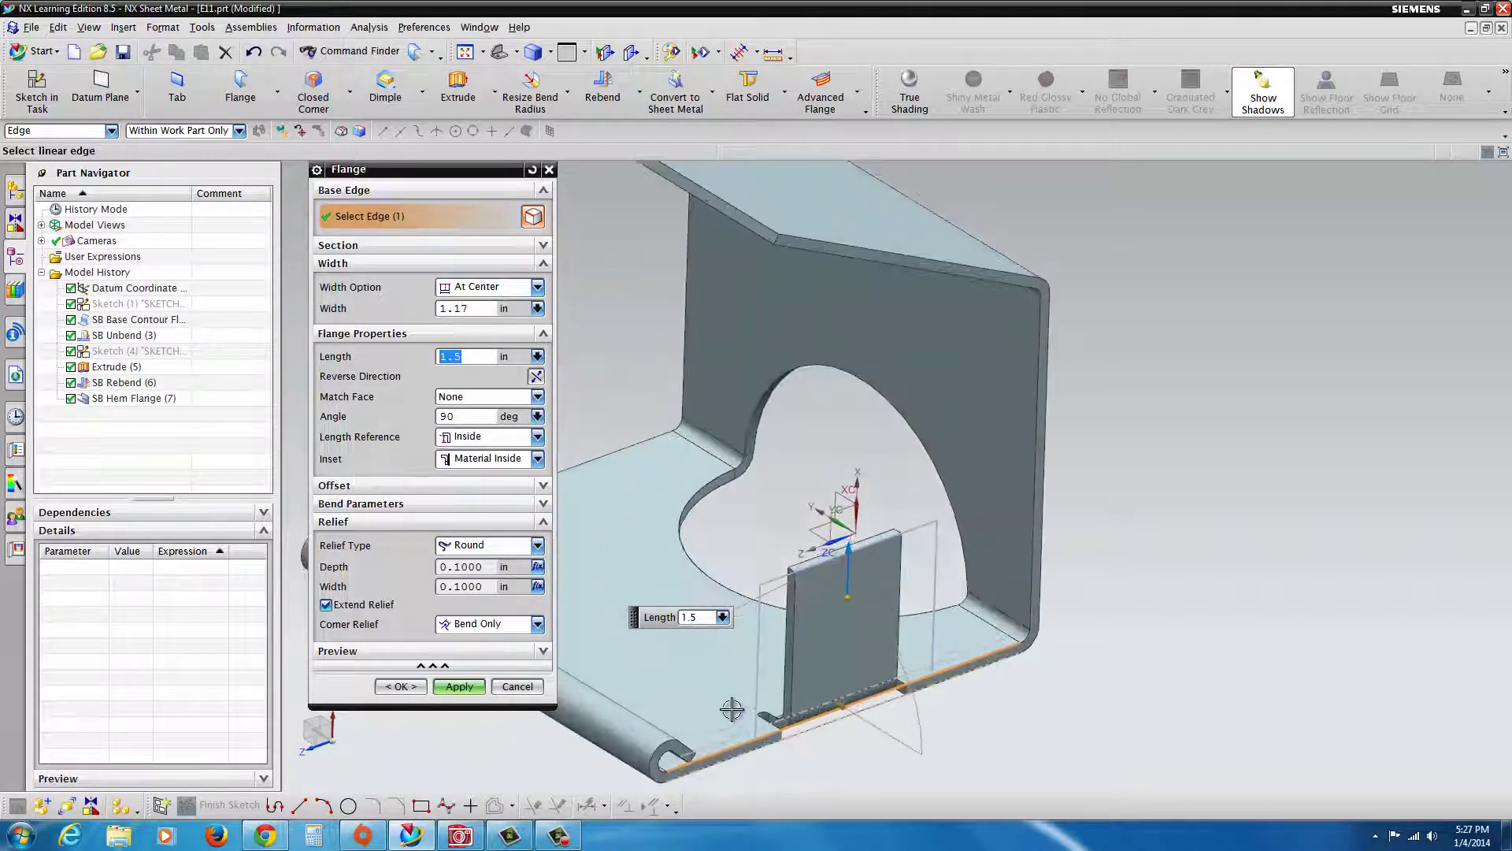
{"action": "left_click_drag", "start_coordinate": [849, 548], "coordinate": [835, 642]}
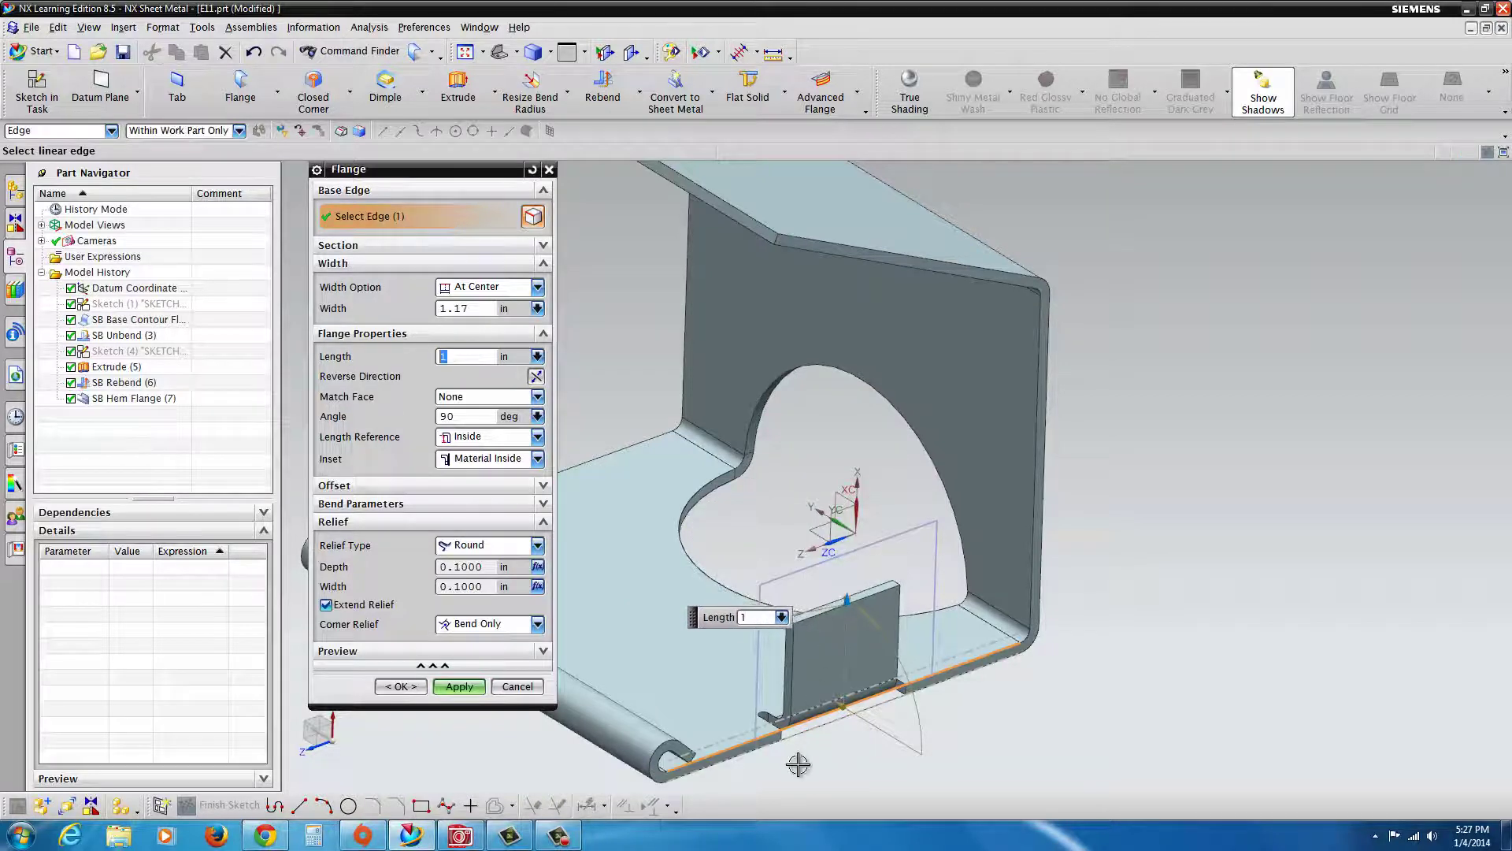
{"action": "middle_click_drag", "start_coordinate": [794, 758], "coordinate": [747, 767]}
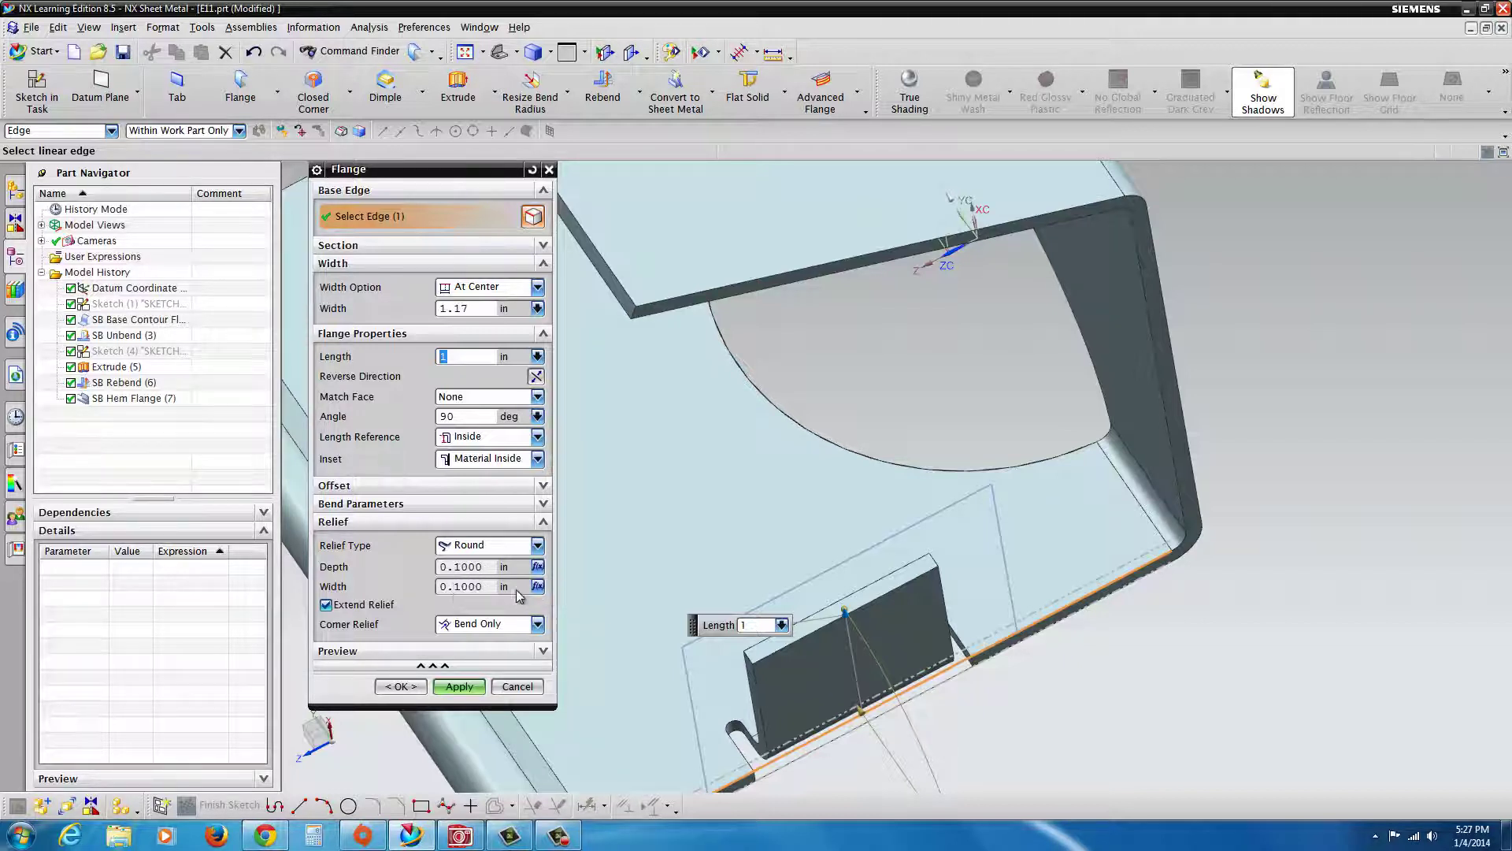
- Try a Square bend relief, then set the relief back to Round
{"action": "left_click", "coordinate": [537, 545]}
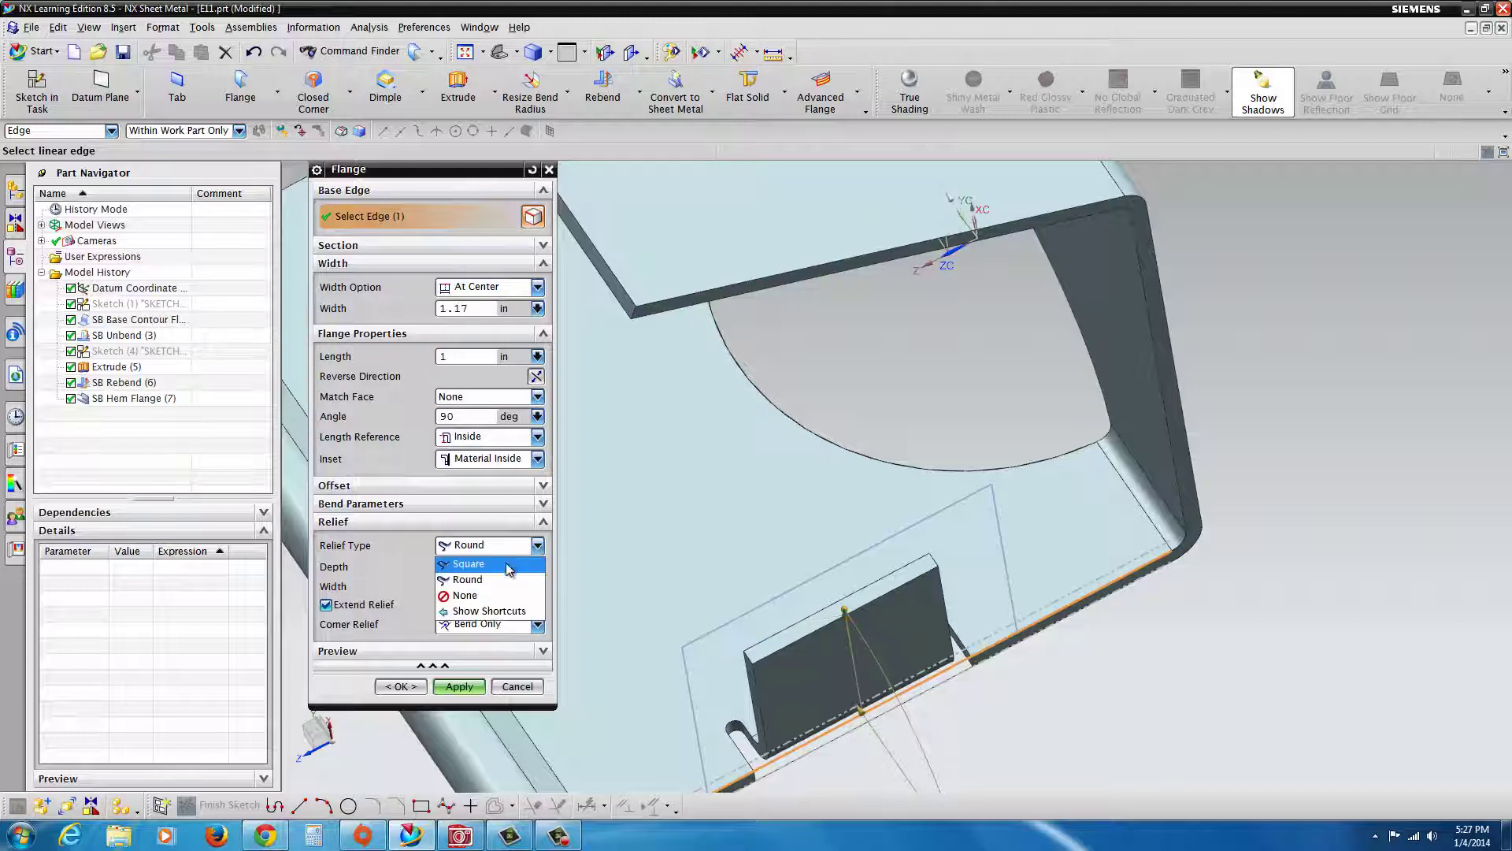
{"action": "left_click", "coordinate": [480, 566]}
{"action": "scroll", "coordinate": [737, 759], "scroll_direction": "up", "scroll_amount": 2}
{"action": "scroll", "coordinate": [737, 758], "scroll_direction": "up", "scroll_amount": 2}
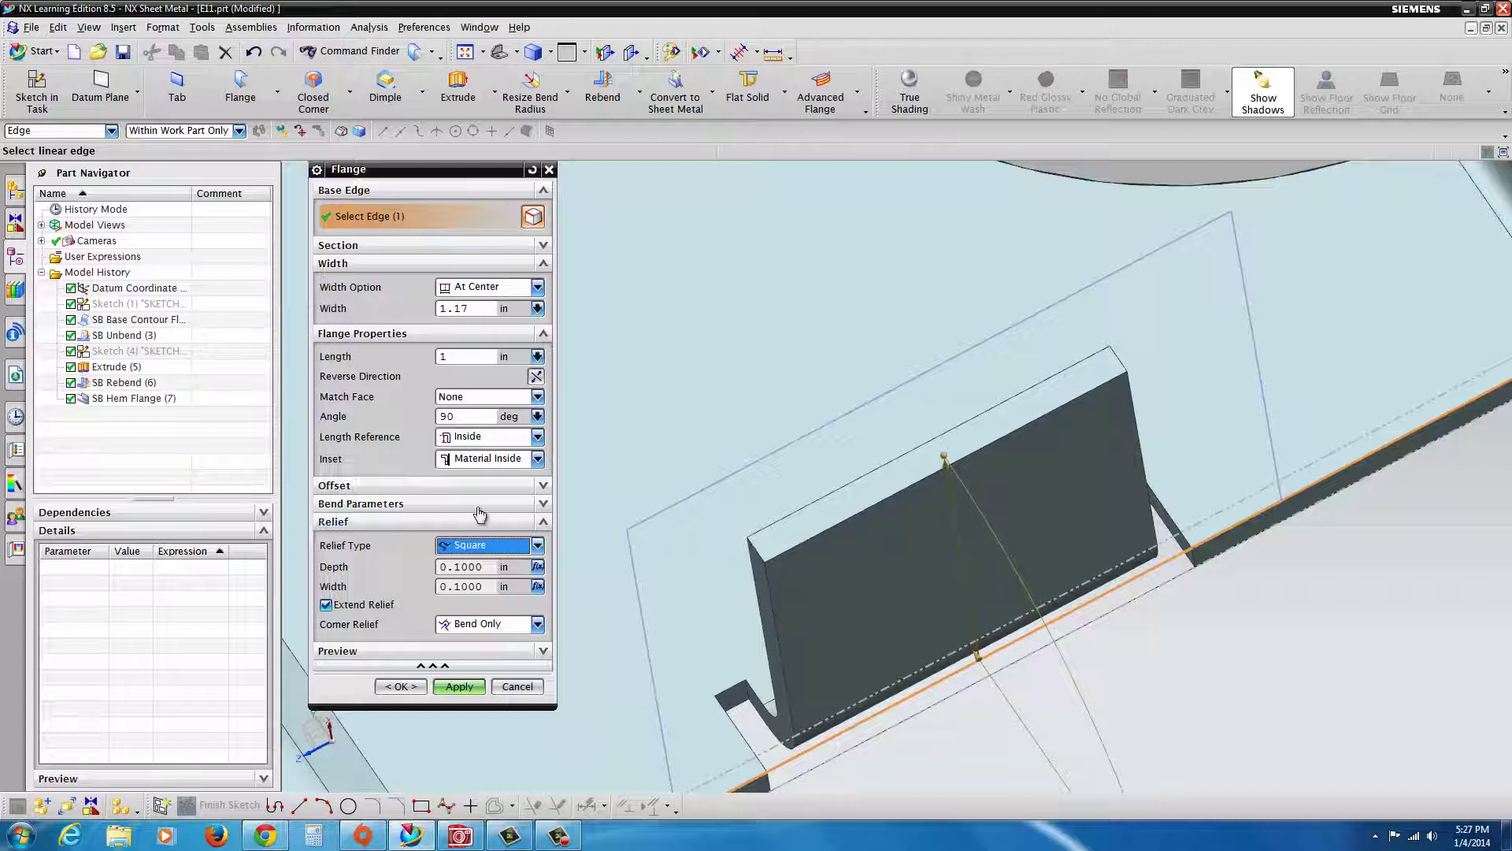
{"action": "left_click", "coordinate": [538, 545]}
{"action": "left_click", "coordinate": [473, 581]}
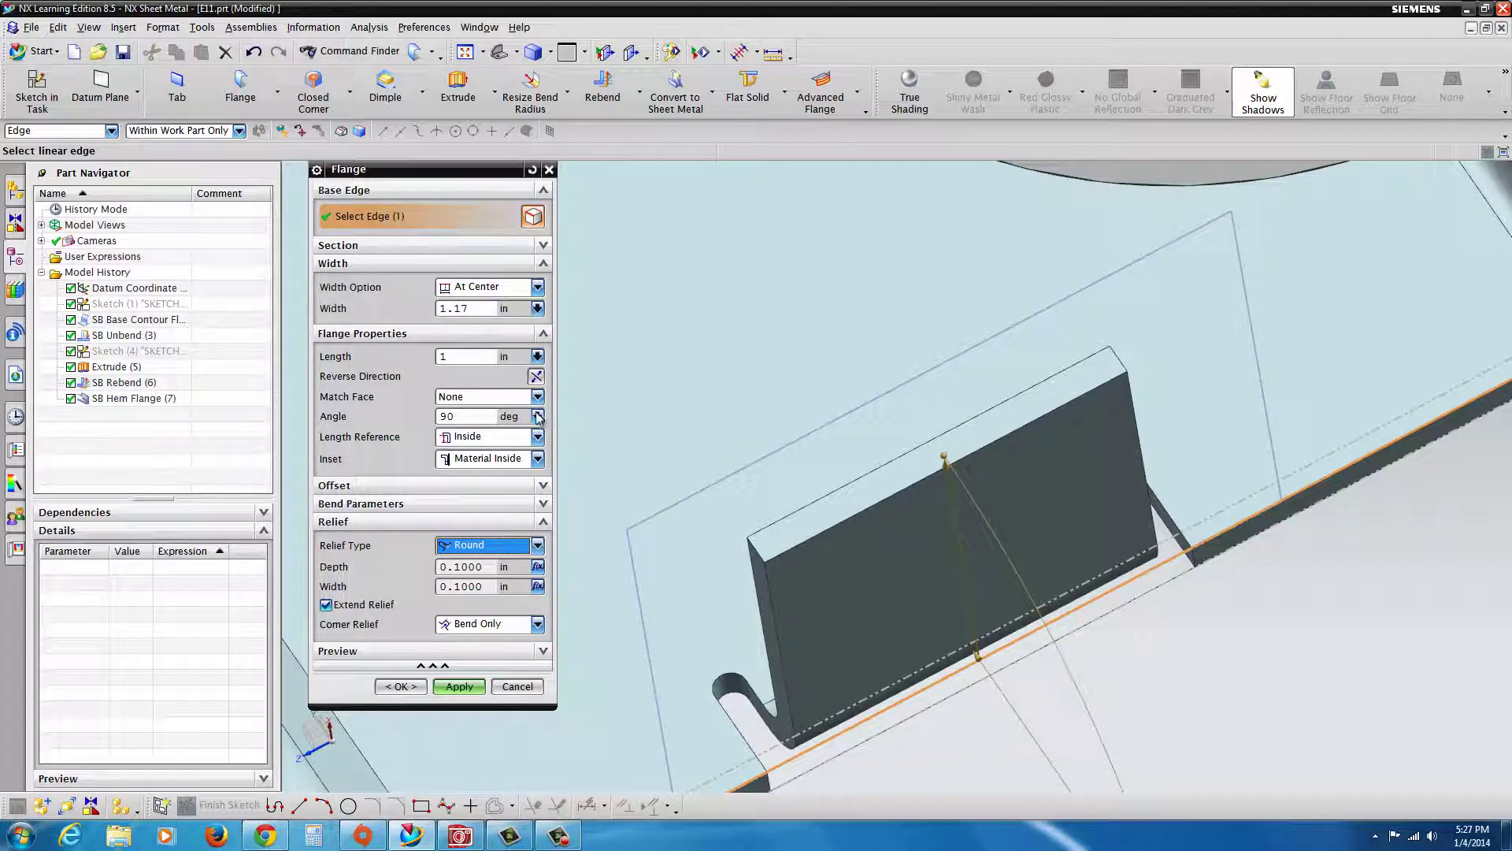
- Try a 45° flange angle, keeping the inside length reference and material-inside inset
{"action": "left_click_drag", "start_coordinate": [461, 418], "coordinate": [438, 418]}
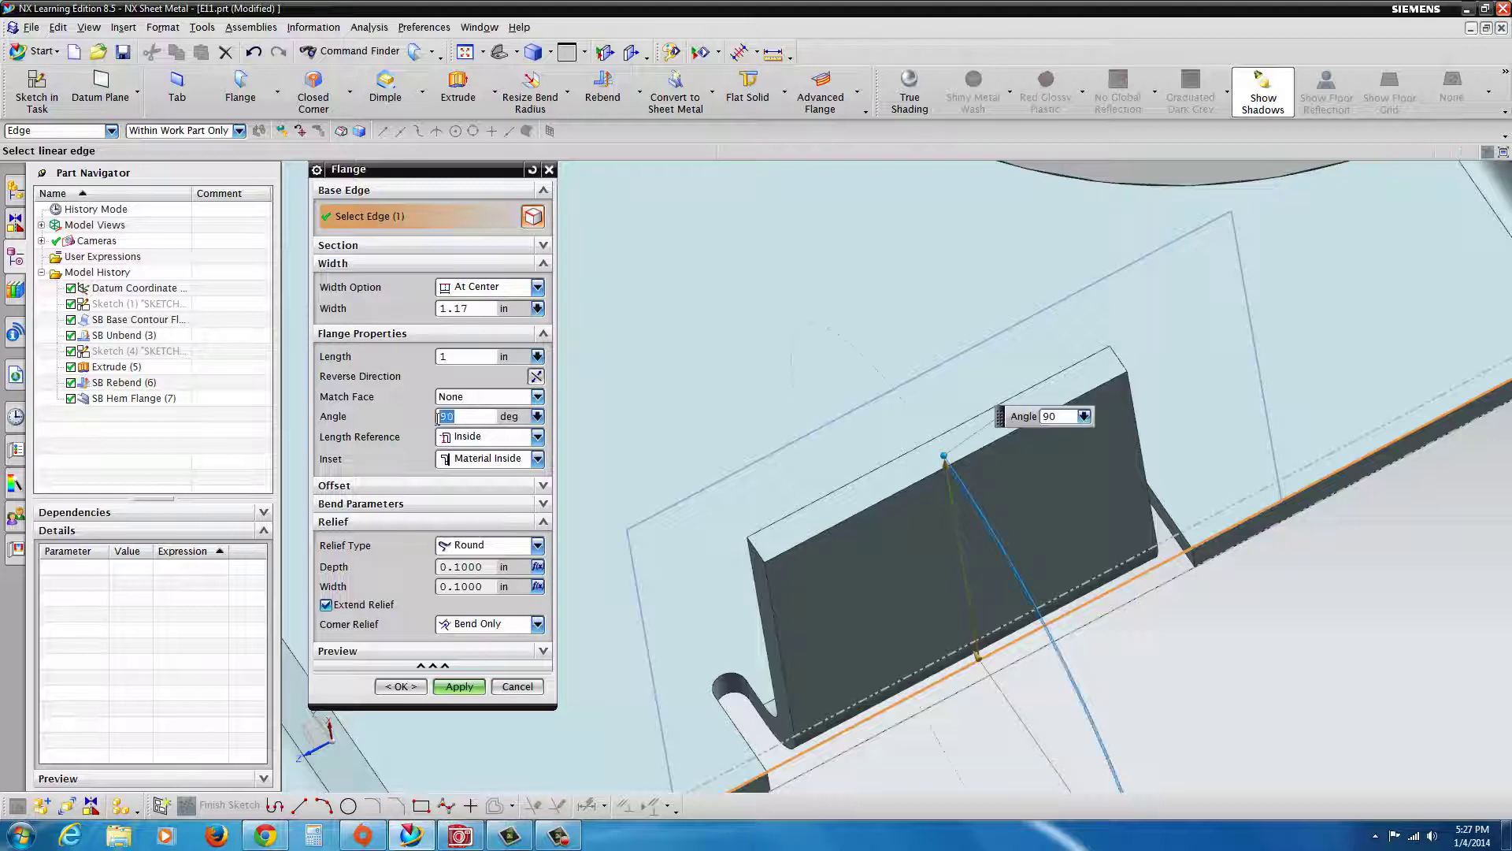
{"action": "type", "text": "45"}
{"action": "key", "text": "Return"}
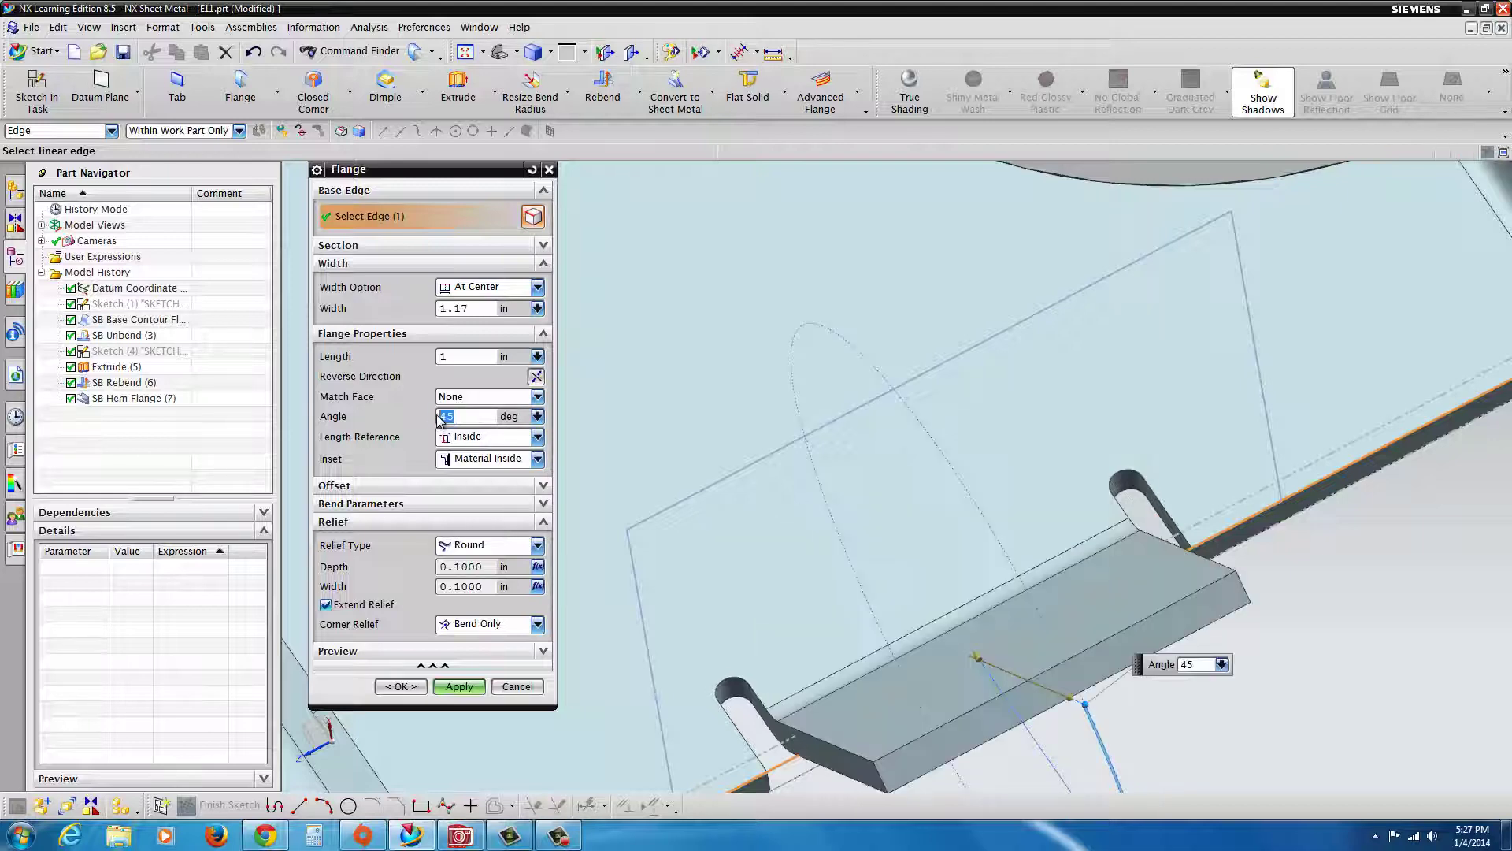
{"action": "middle_click_drag", "start_coordinate": [763, 594], "coordinate": [590, 407]}
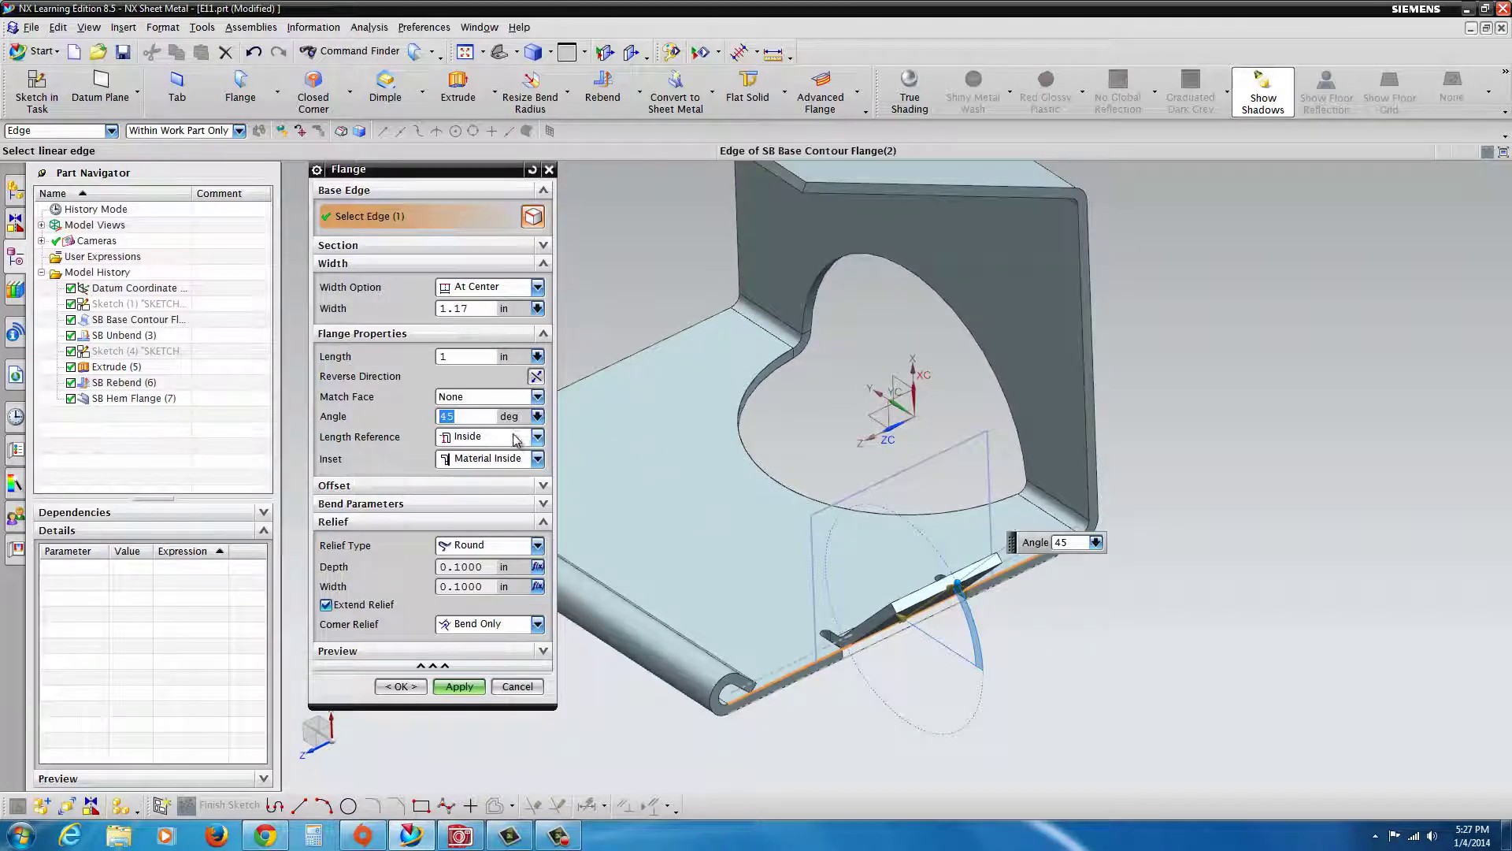
{"action": "left_click", "coordinate": [537, 438]}
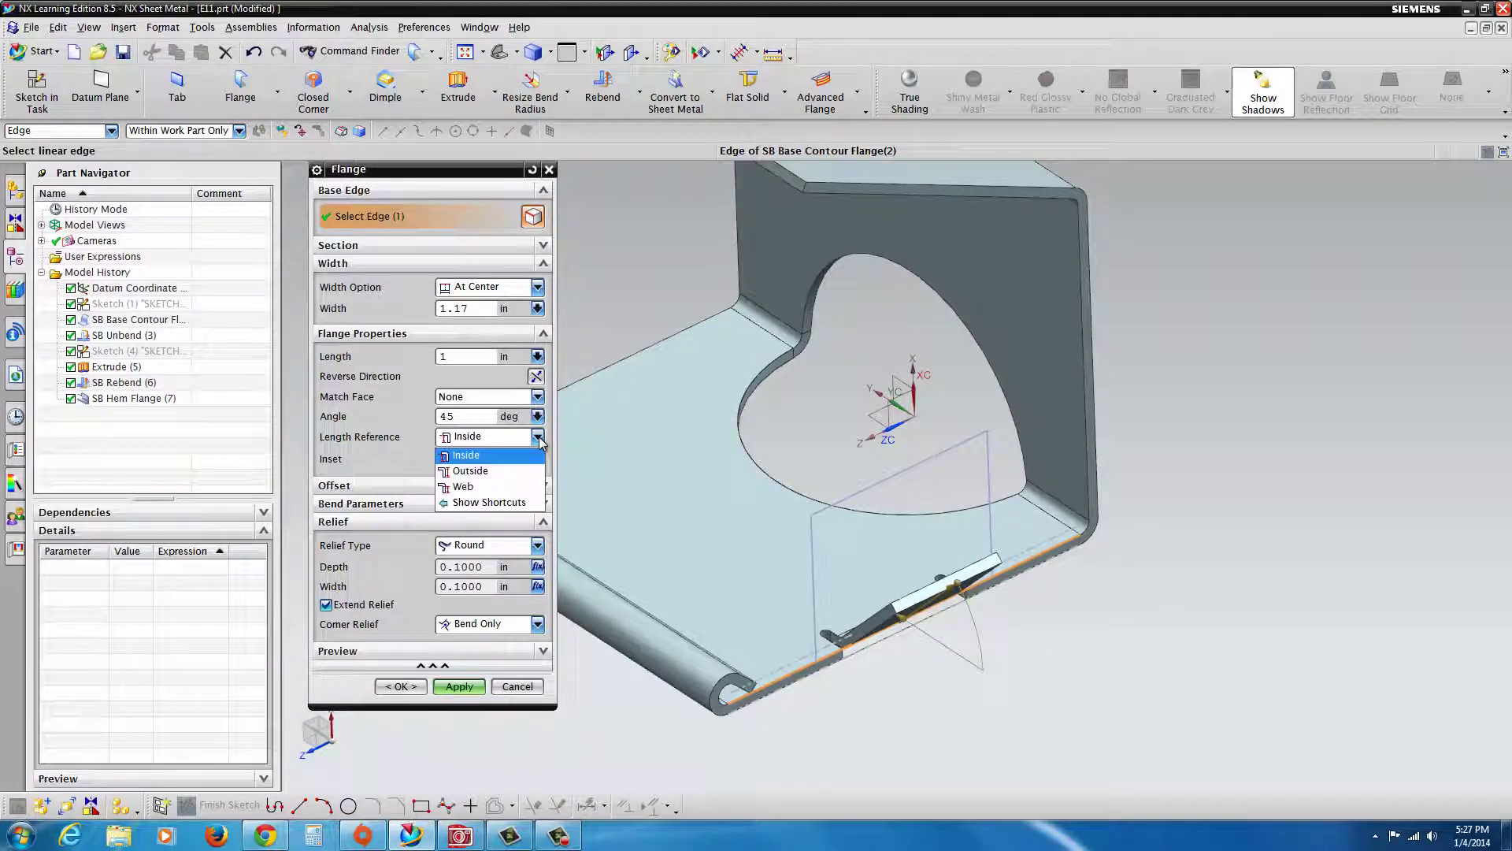
{"action": "left_click", "coordinate": [535, 454]}
{"action": "left_click", "coordinate": [537, 460]}
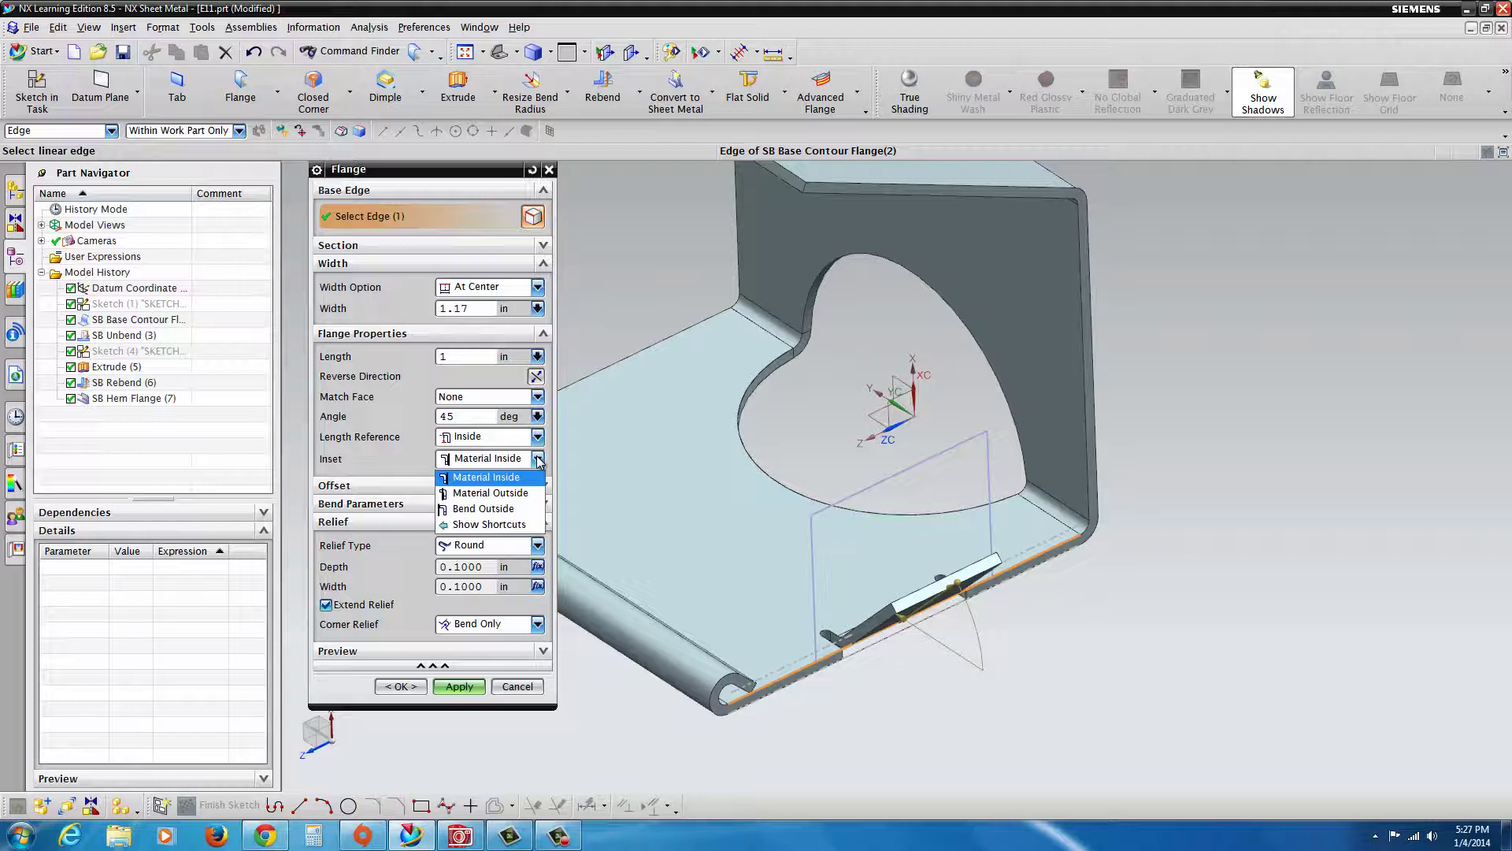
{"action": "left_click", "coordinate": [538, 461]}
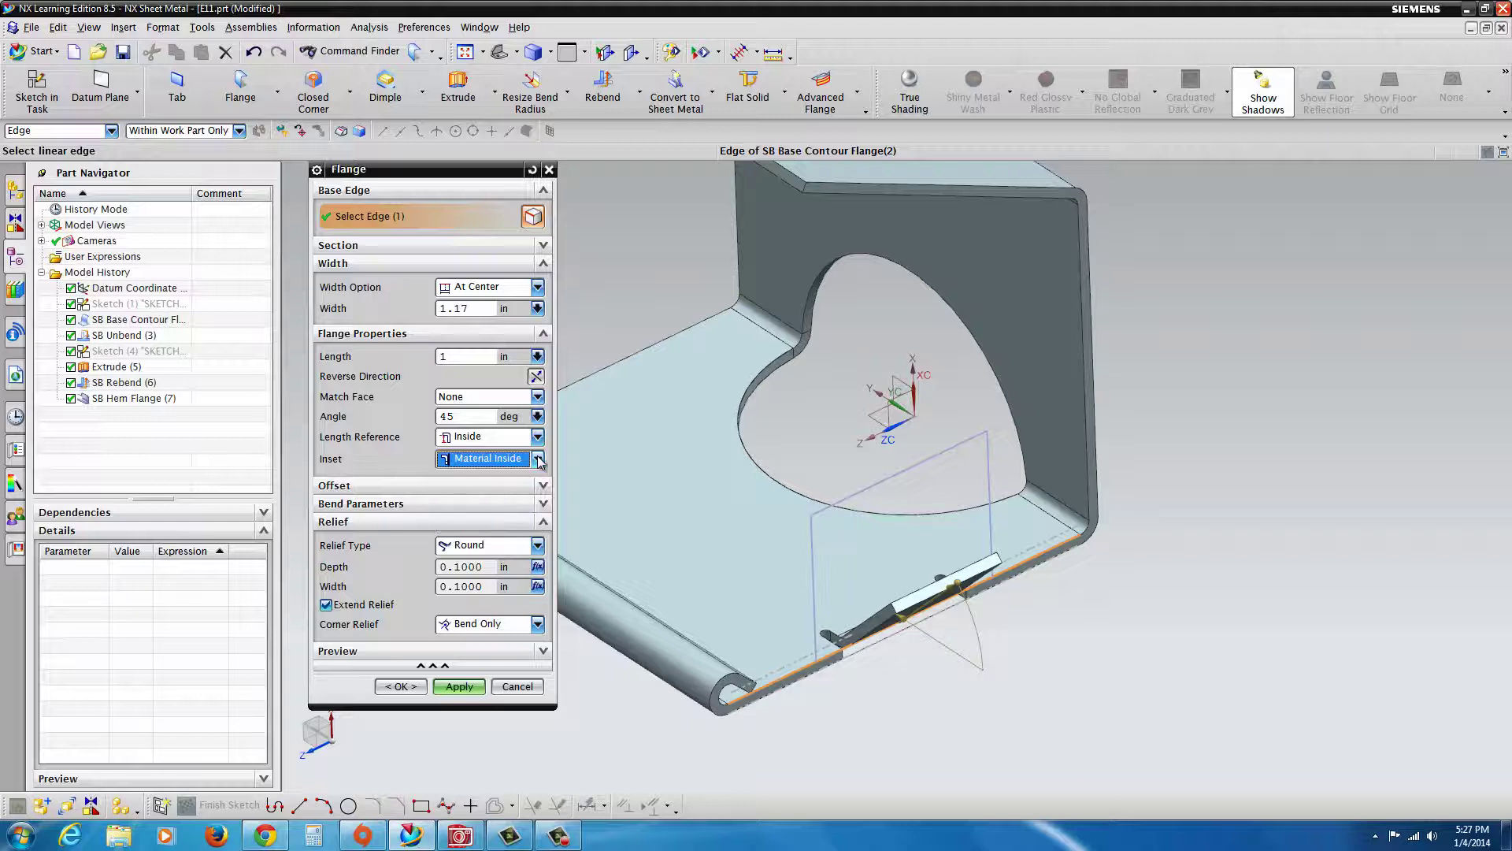
- Try At End width placement, then centre the flange width at 1.5 in
{"action": "left_click", "coordinate": [539, 287]}
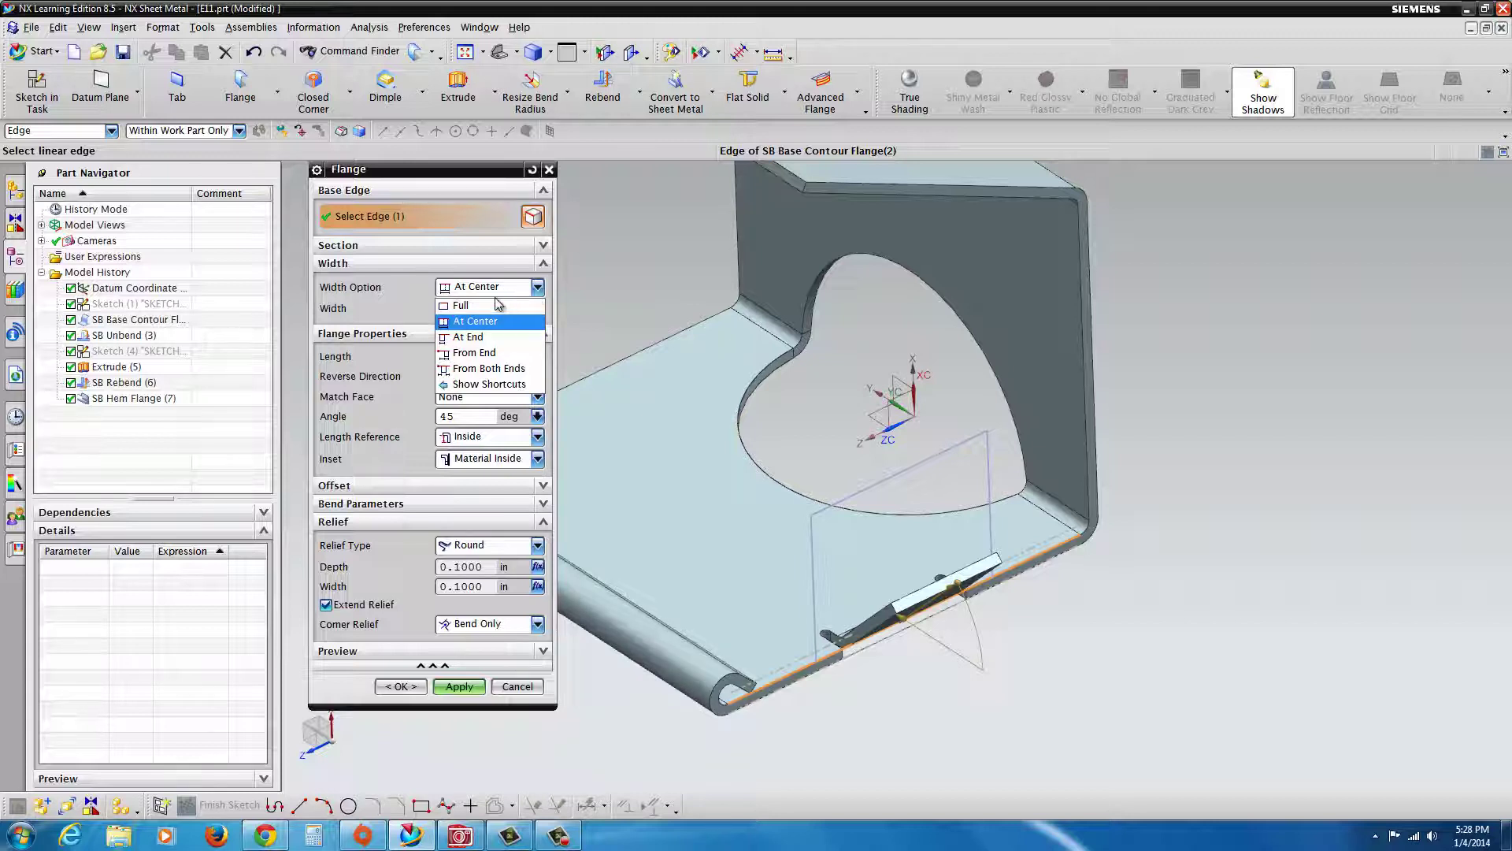
{"action": "left_click", "coordinate": [475, 338]}
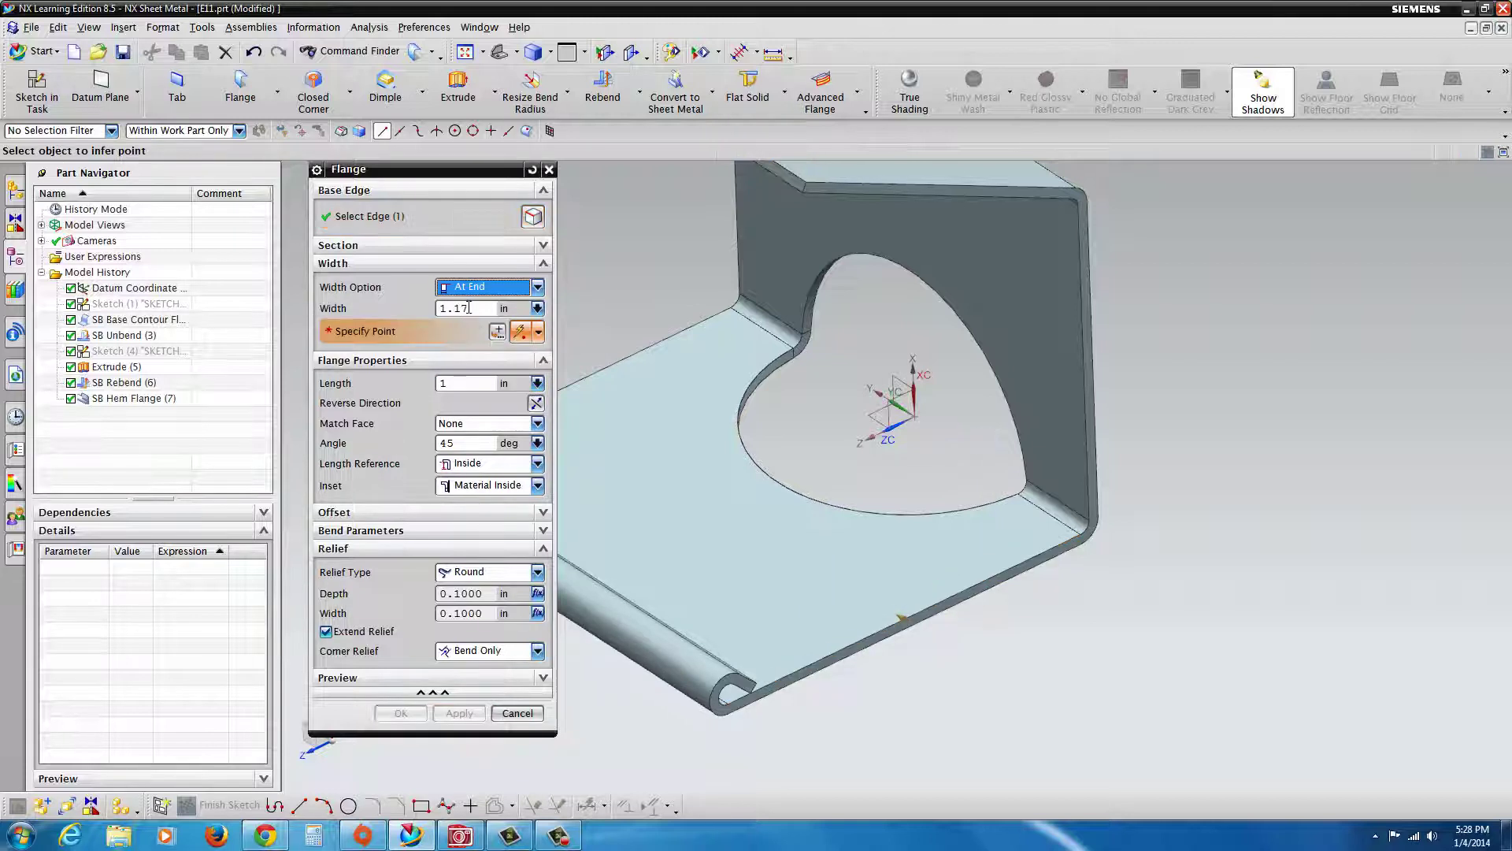
{"action": "left_click", "coordinate": [473, 307]}
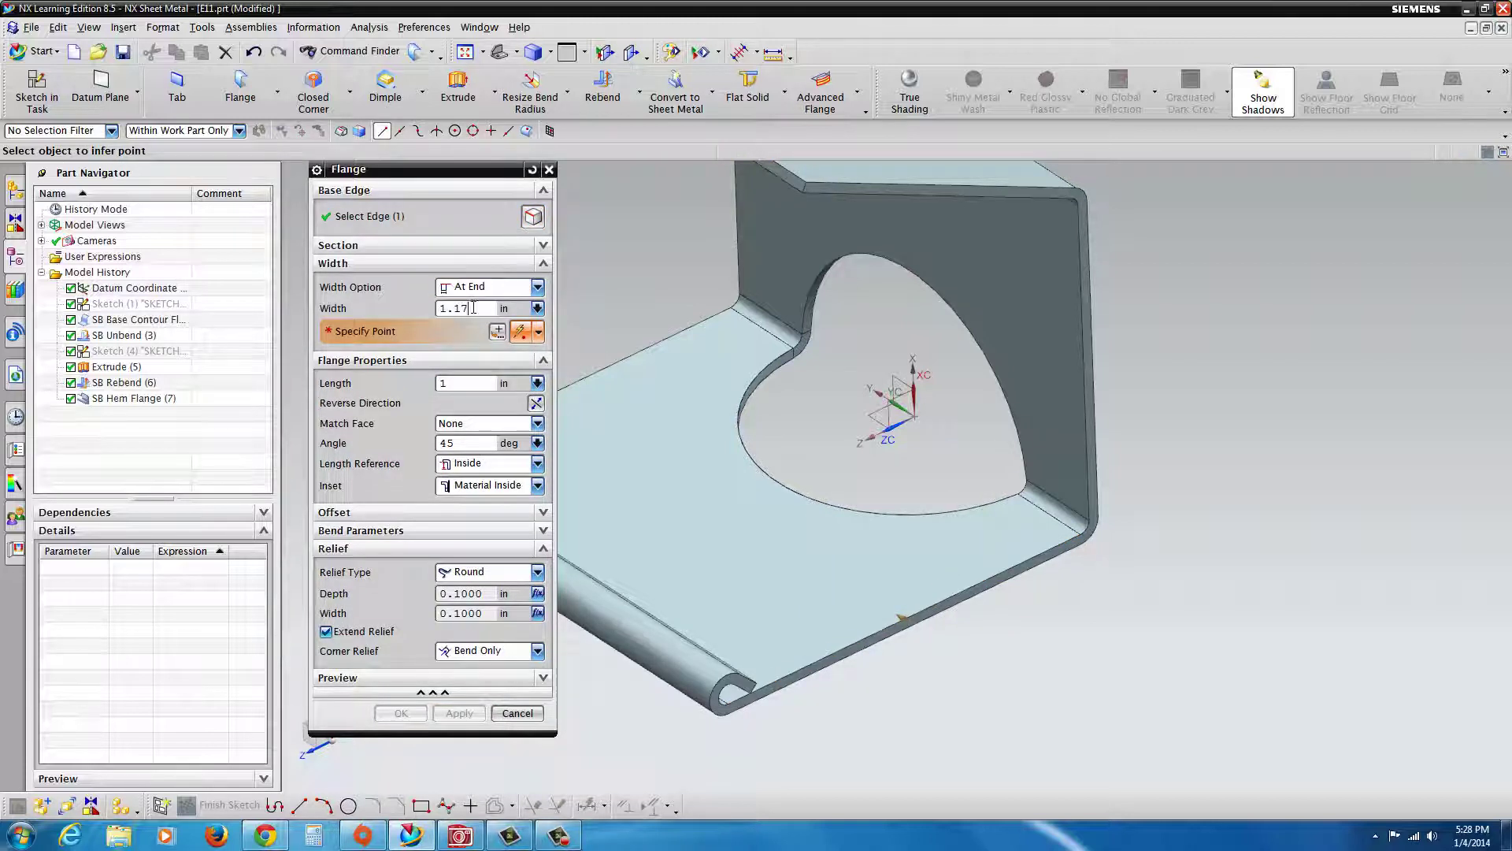
{"action": "left_click", "coordinate": [528, 290]}
{"action": "left_click", "coordinate": [507, 334]}
{"action": "left_click_drag", "start_coordinate": [471, 308], "coordinate": [460, 310]}
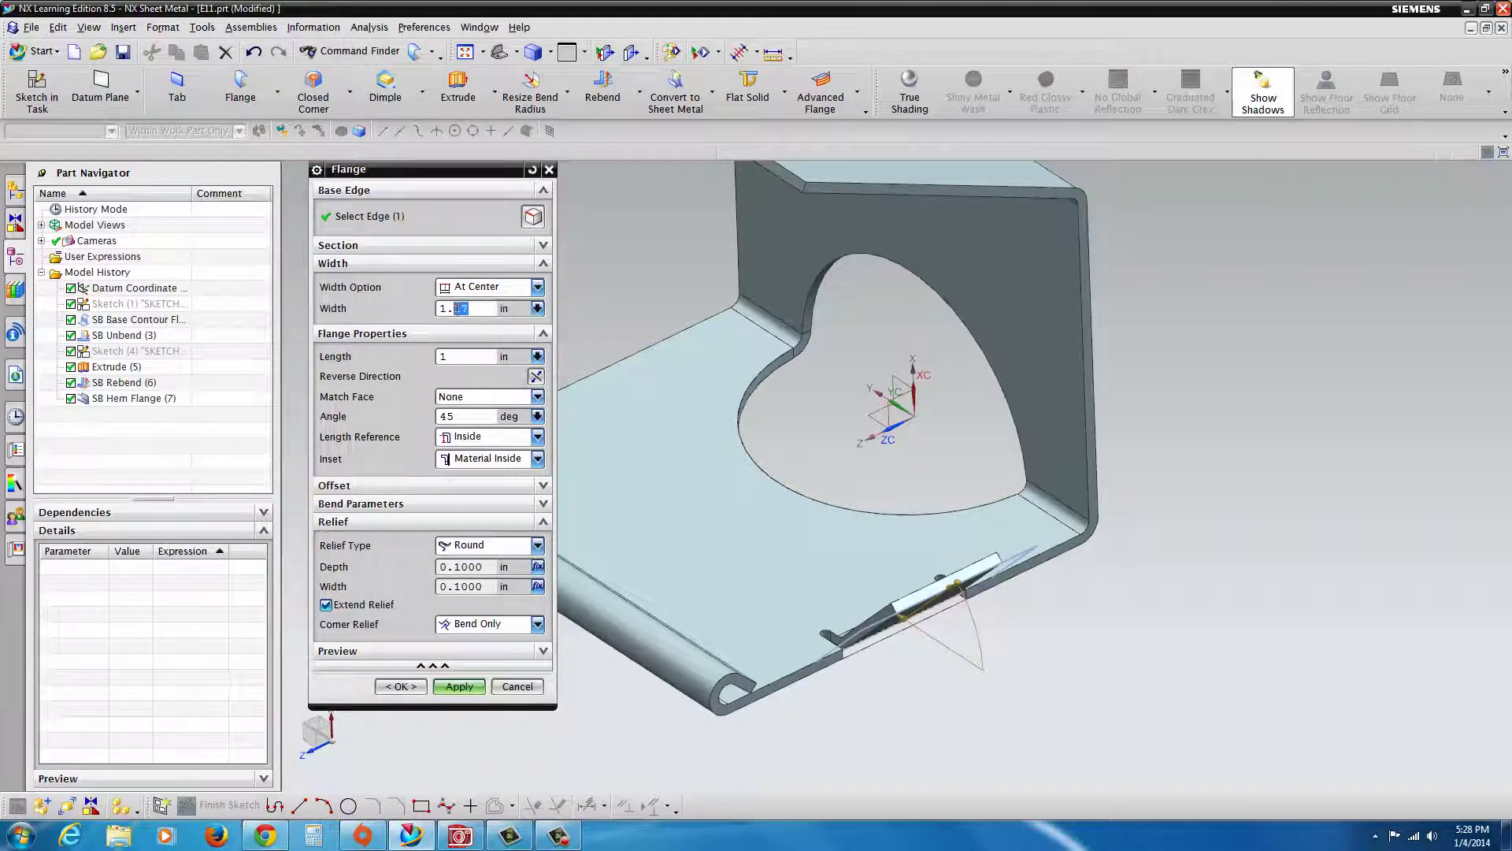
{"action": "type", "text": "3"}
{"action": "key", "text": "Return"}
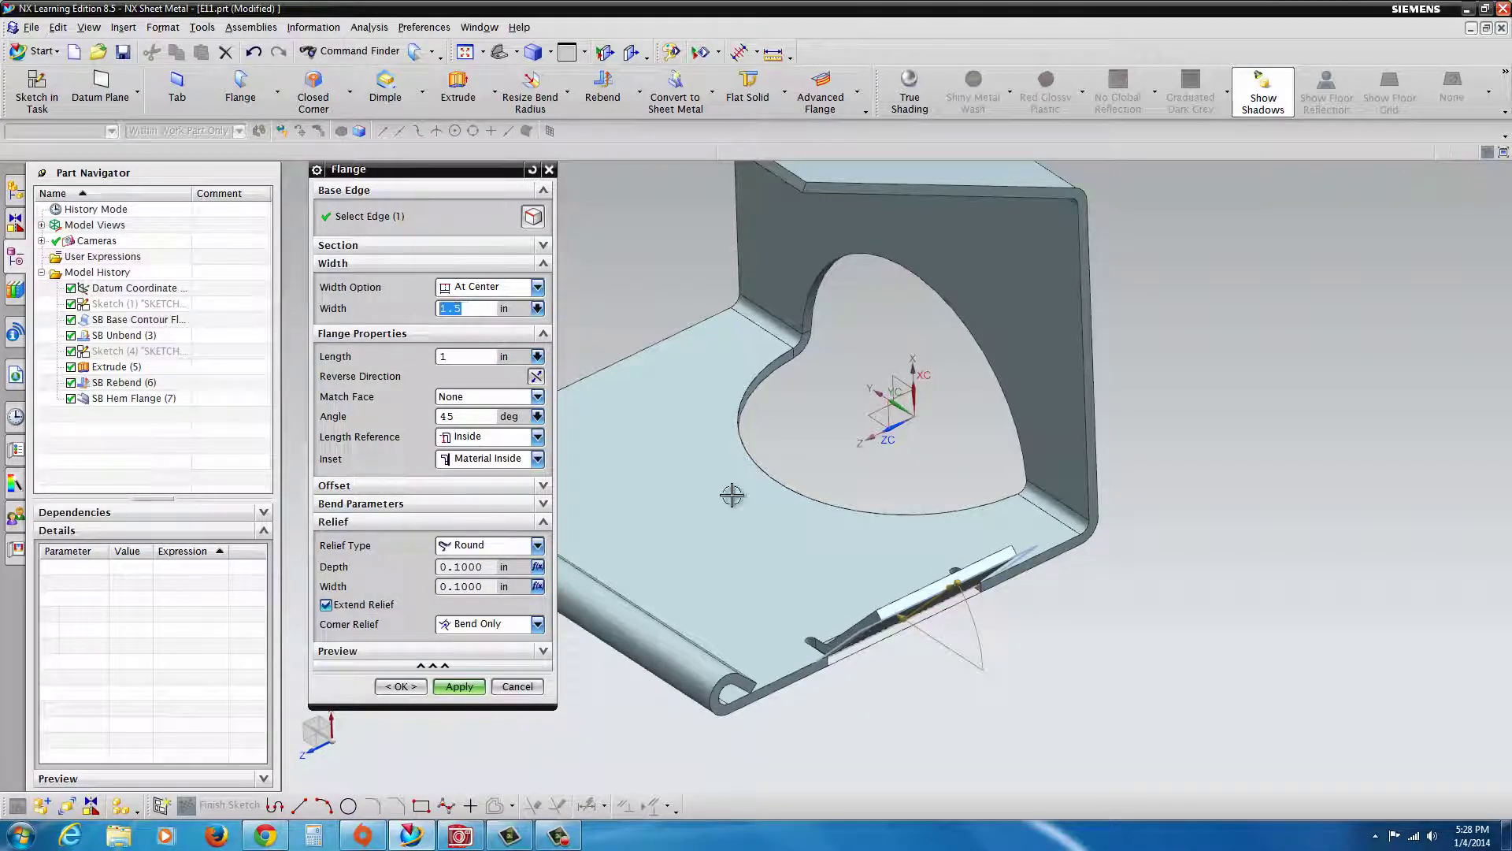
{"action": "mouse_move", "coordinate": [785, 504]}
{"action": "middle_mouse_down"}
{"action": "mouse_move", "coordinate": [835, 552]}
{"action": "mouse_move", "coordinate": [789, 520]}
{"action": "middle_mouse_up"}
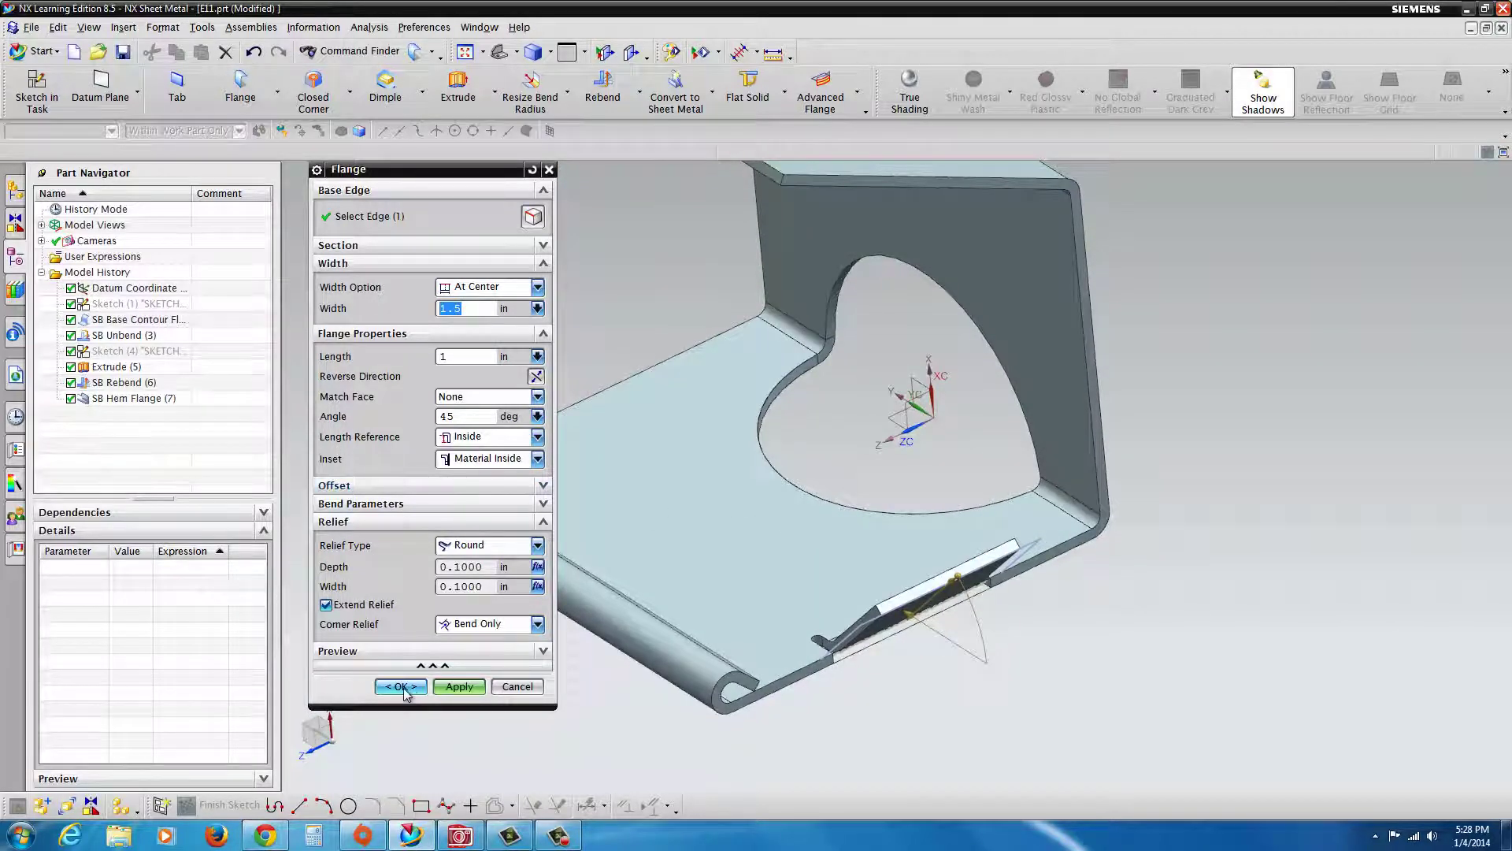
- Return the flange angle to 90° and create the flange
{"action": "left_click", "coordinate": [444, 415]}
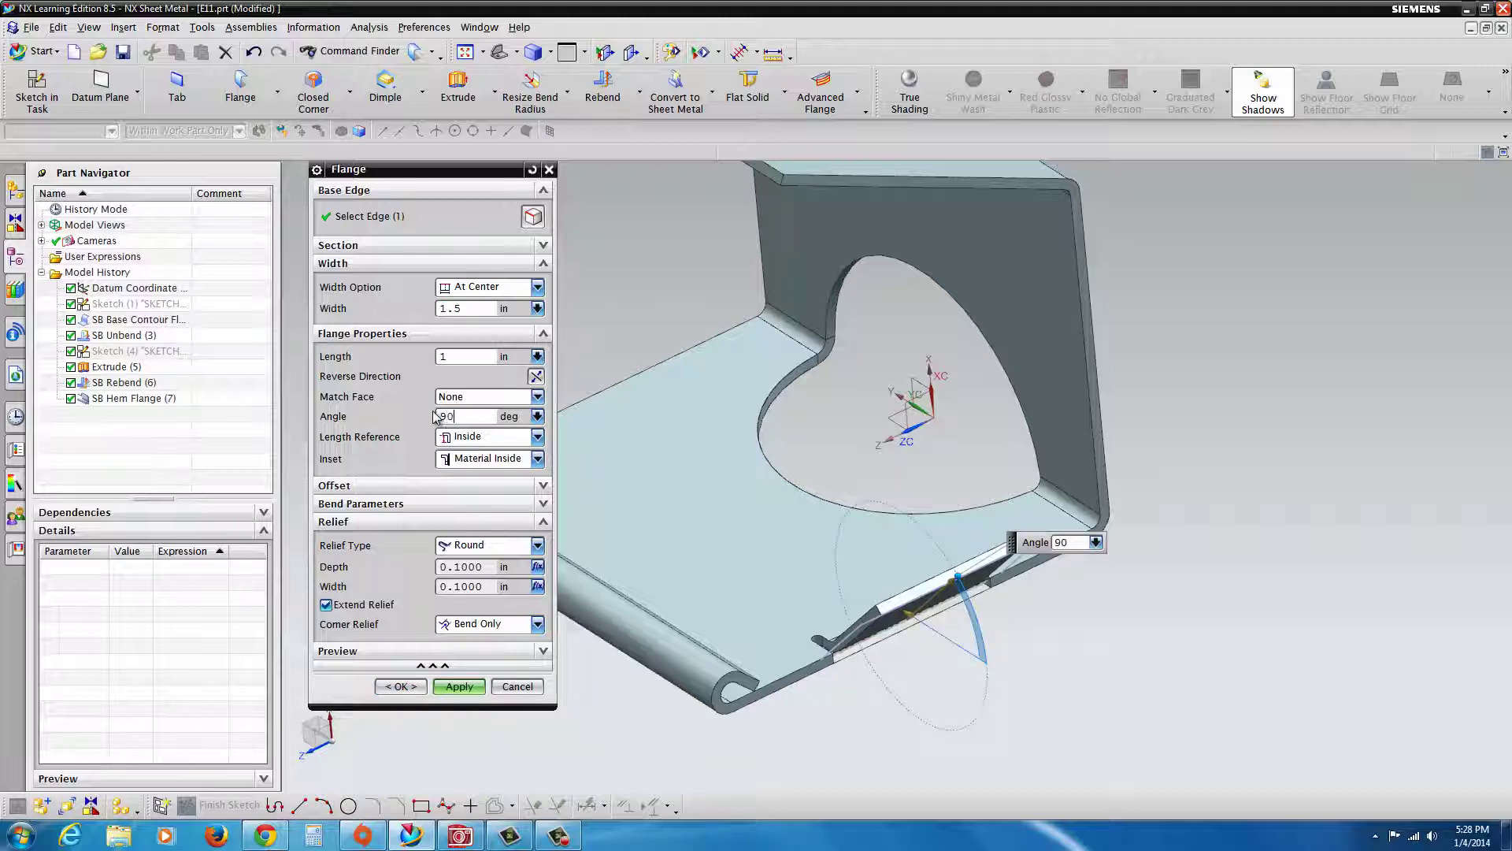
{"action": "key", "text": "Return"}
{"action": "left_click", "coordinate": [400, 686]}
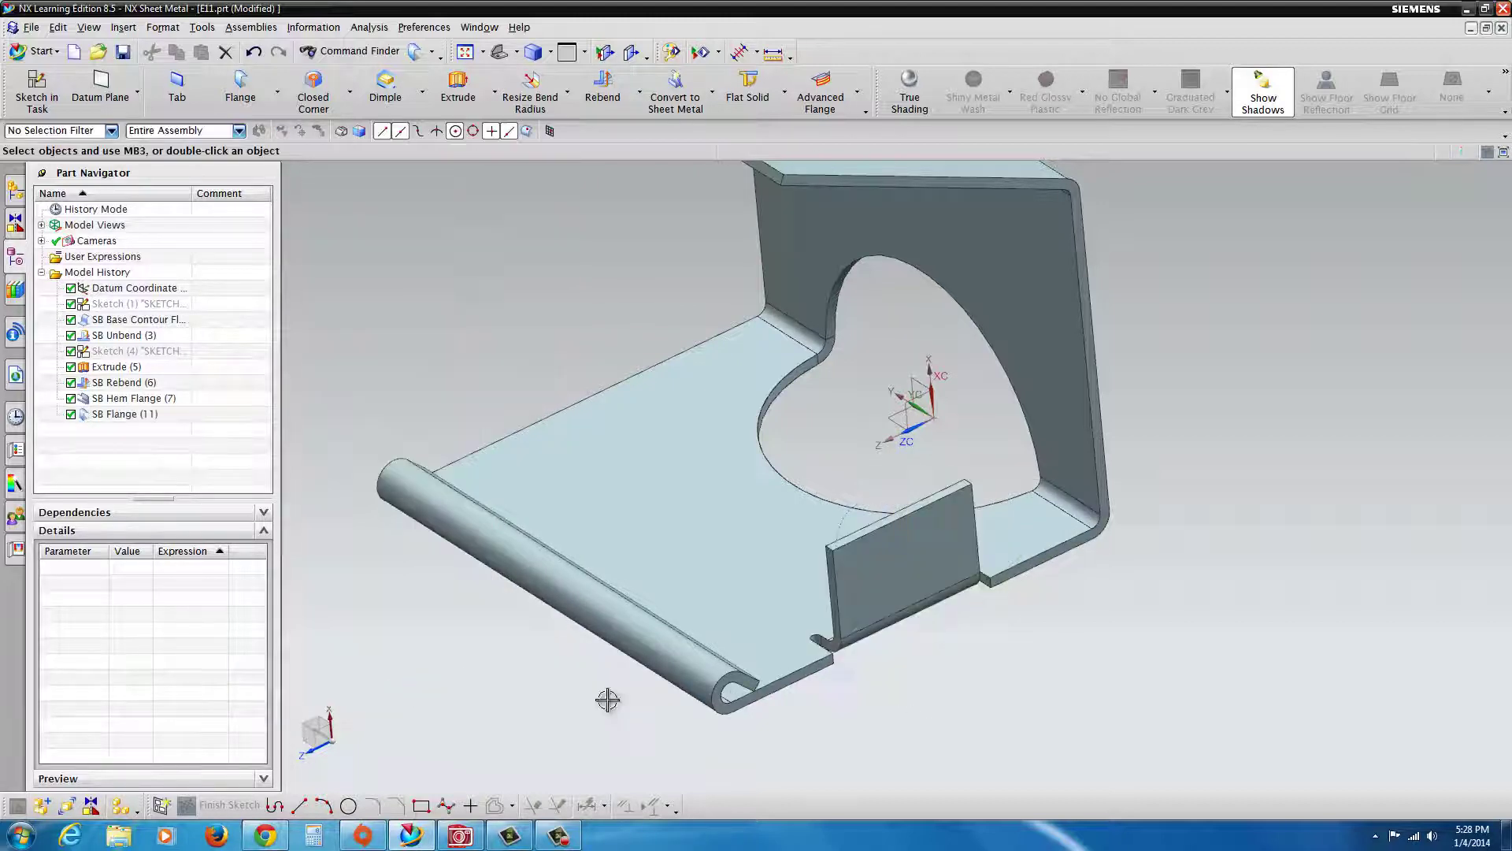
- Start a Gusset and pick the top bend face as its location
{"action": "scroll", "coordinate": [725, 704], "scroll_direction": "down", "scroll_amount": 4}
{"action": "middle_click_drag", "start_coordinate": [745, 579], "coordinate": [709, 504]}
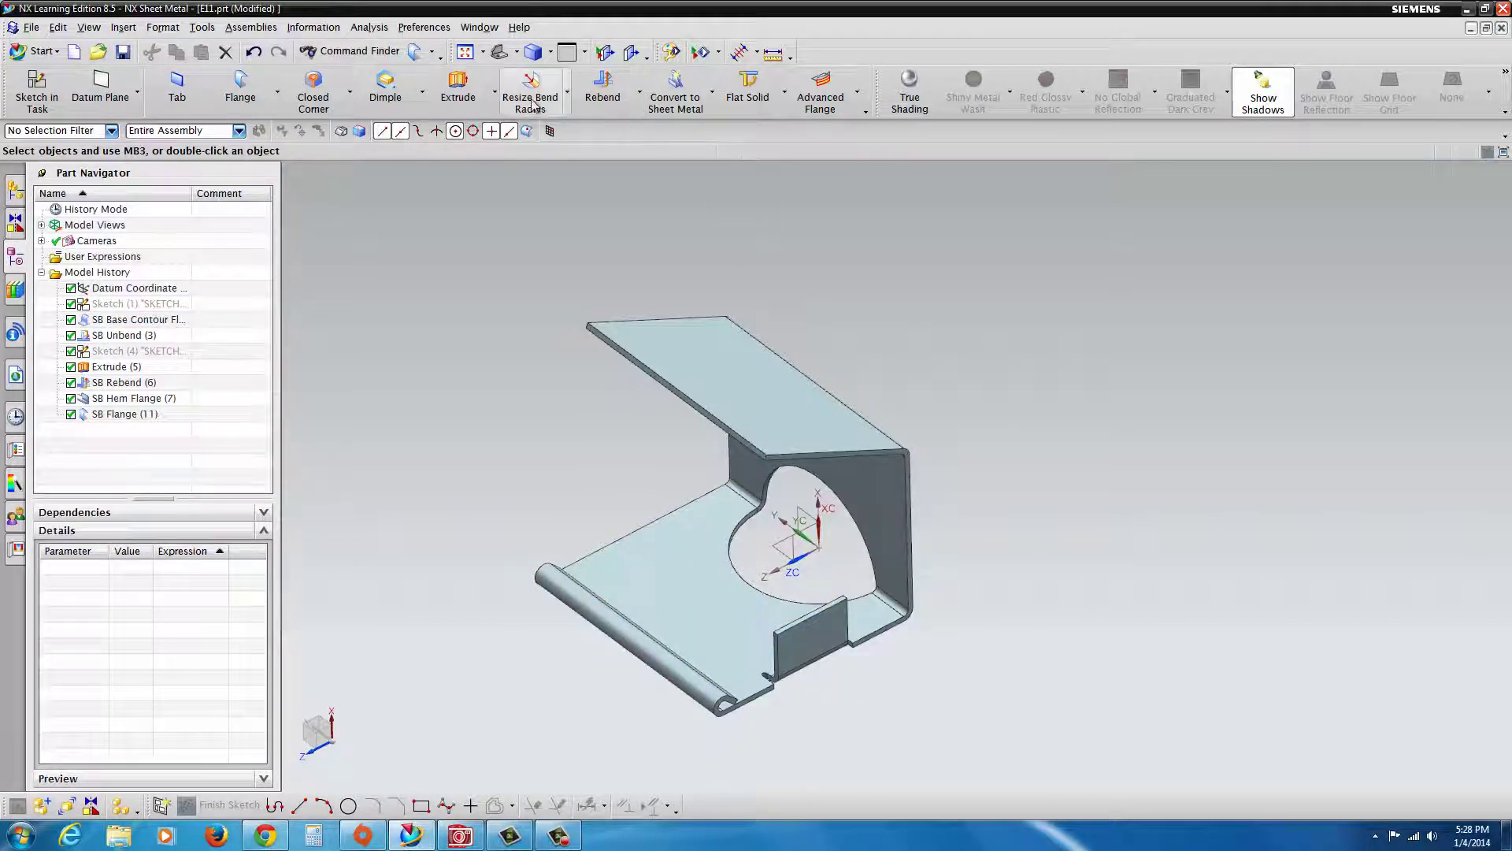
{"action": "left_click", "coordinate": [423, 96]}
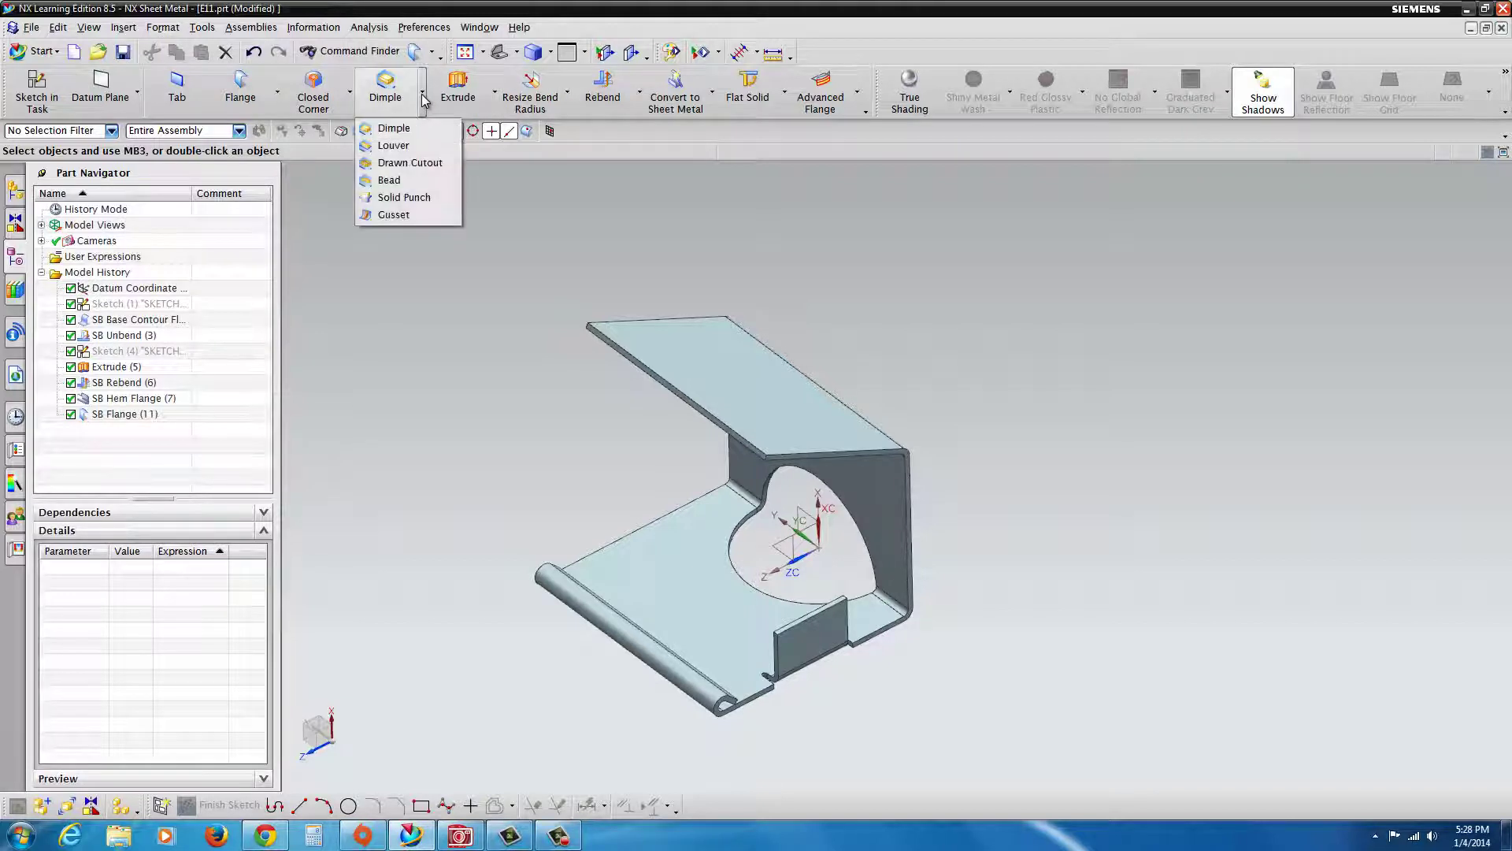
{"action": "left_click", "coordinate": [373, 215]}
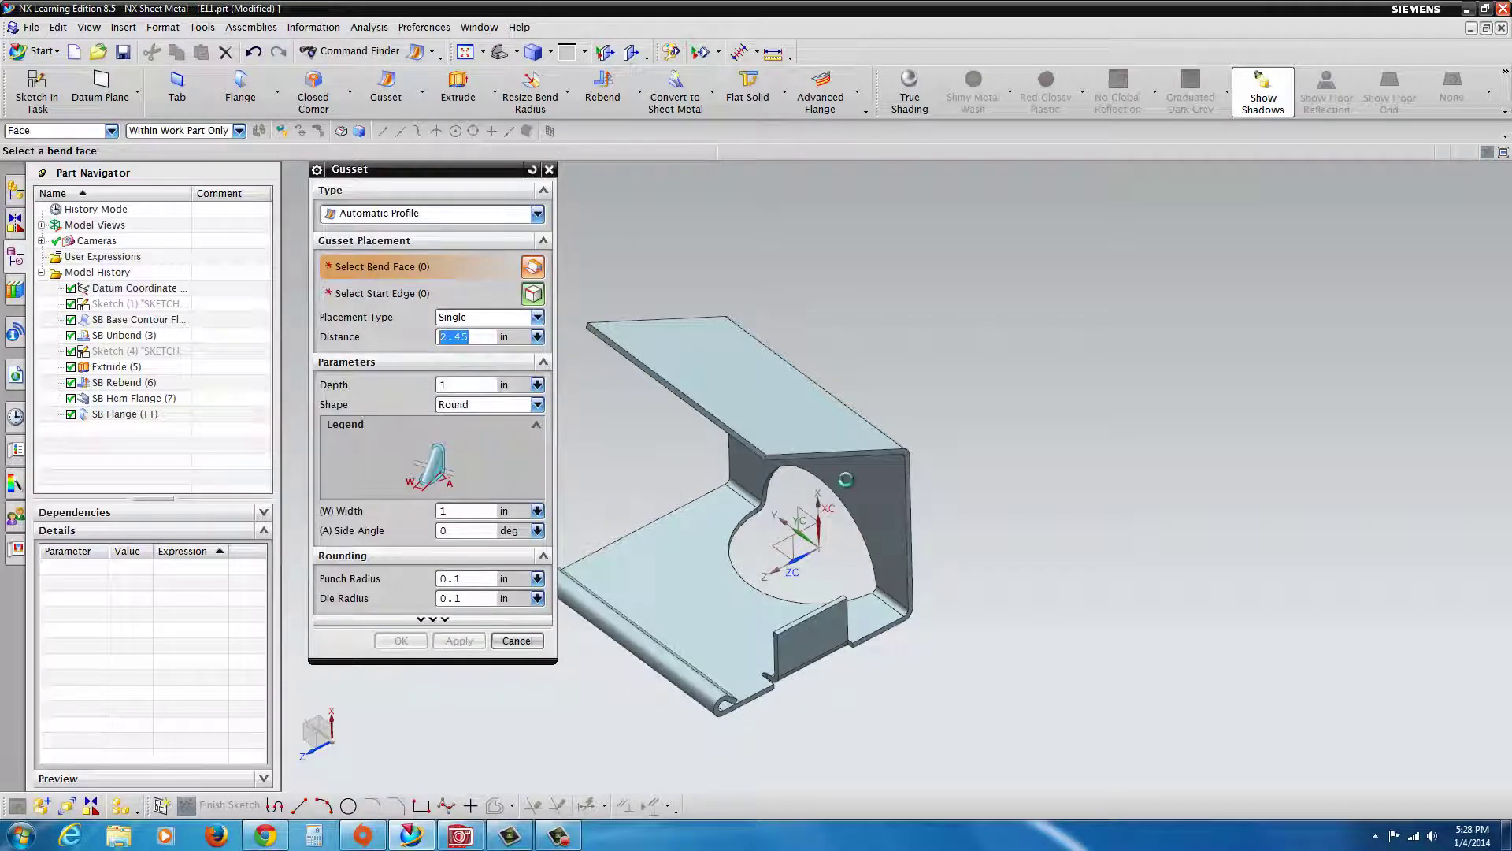
{"action": "middle_click_drag", "start_coordinate": [848, 476], "coordinate": [816, 445]}
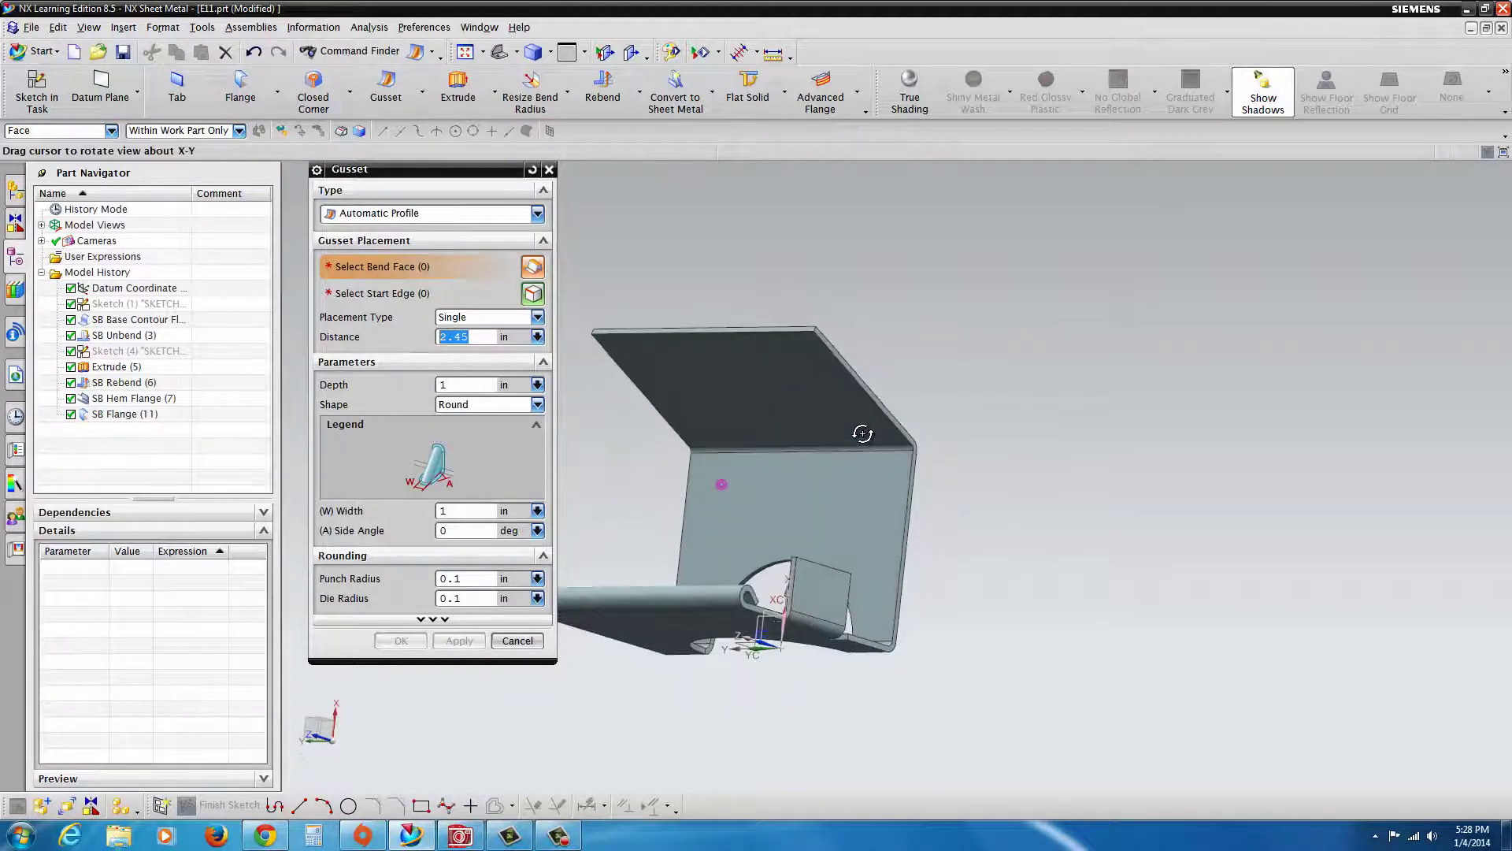
{"action": "left_click", "coordinate": [781, 450]}
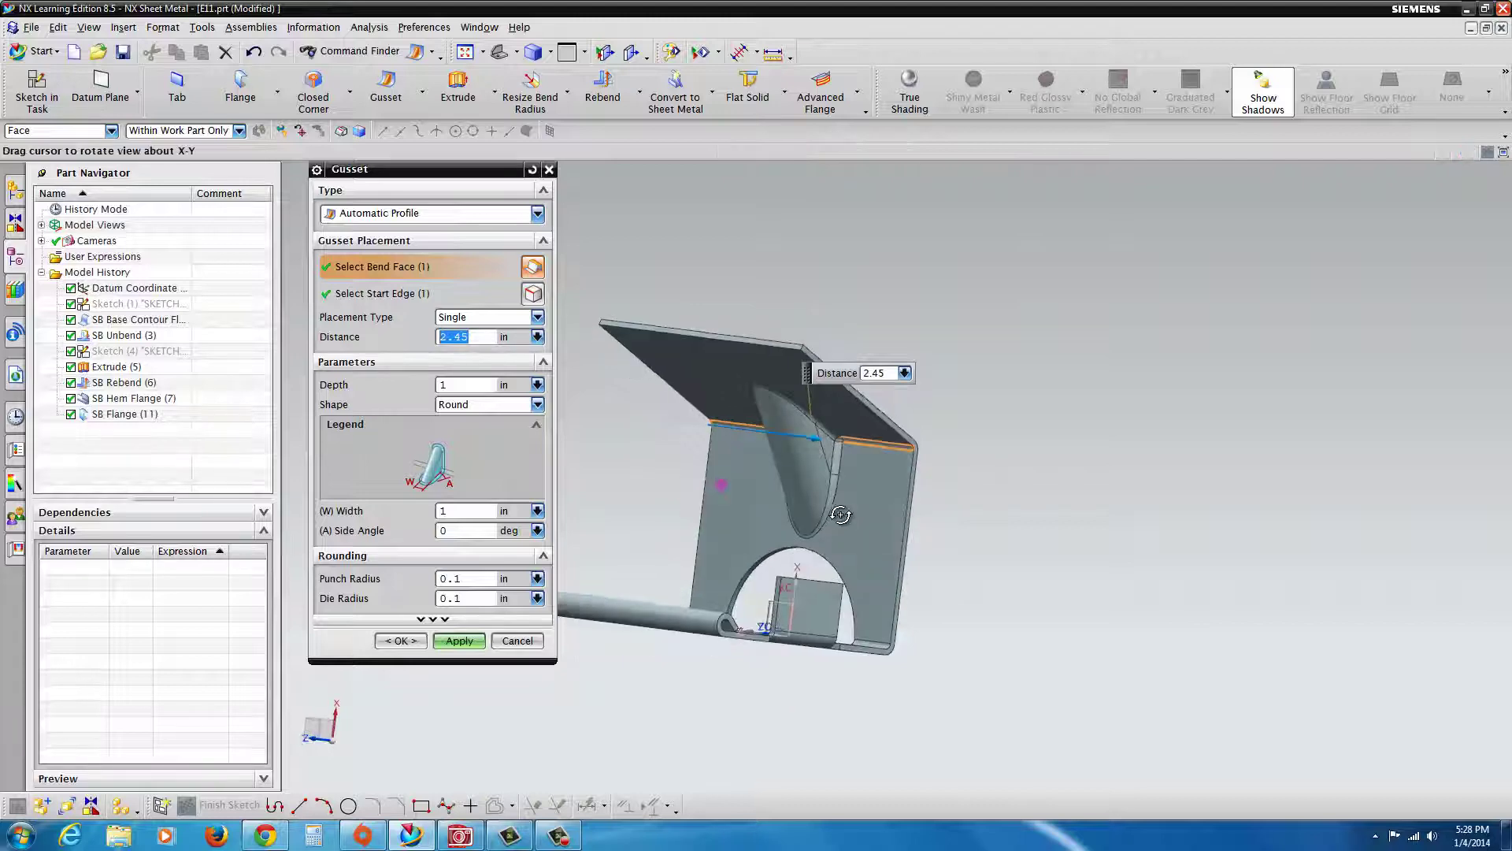
{"action": "scroll", "coordinate": [876, 383], "scroll_direction": "up", "scroll_amount": 3}
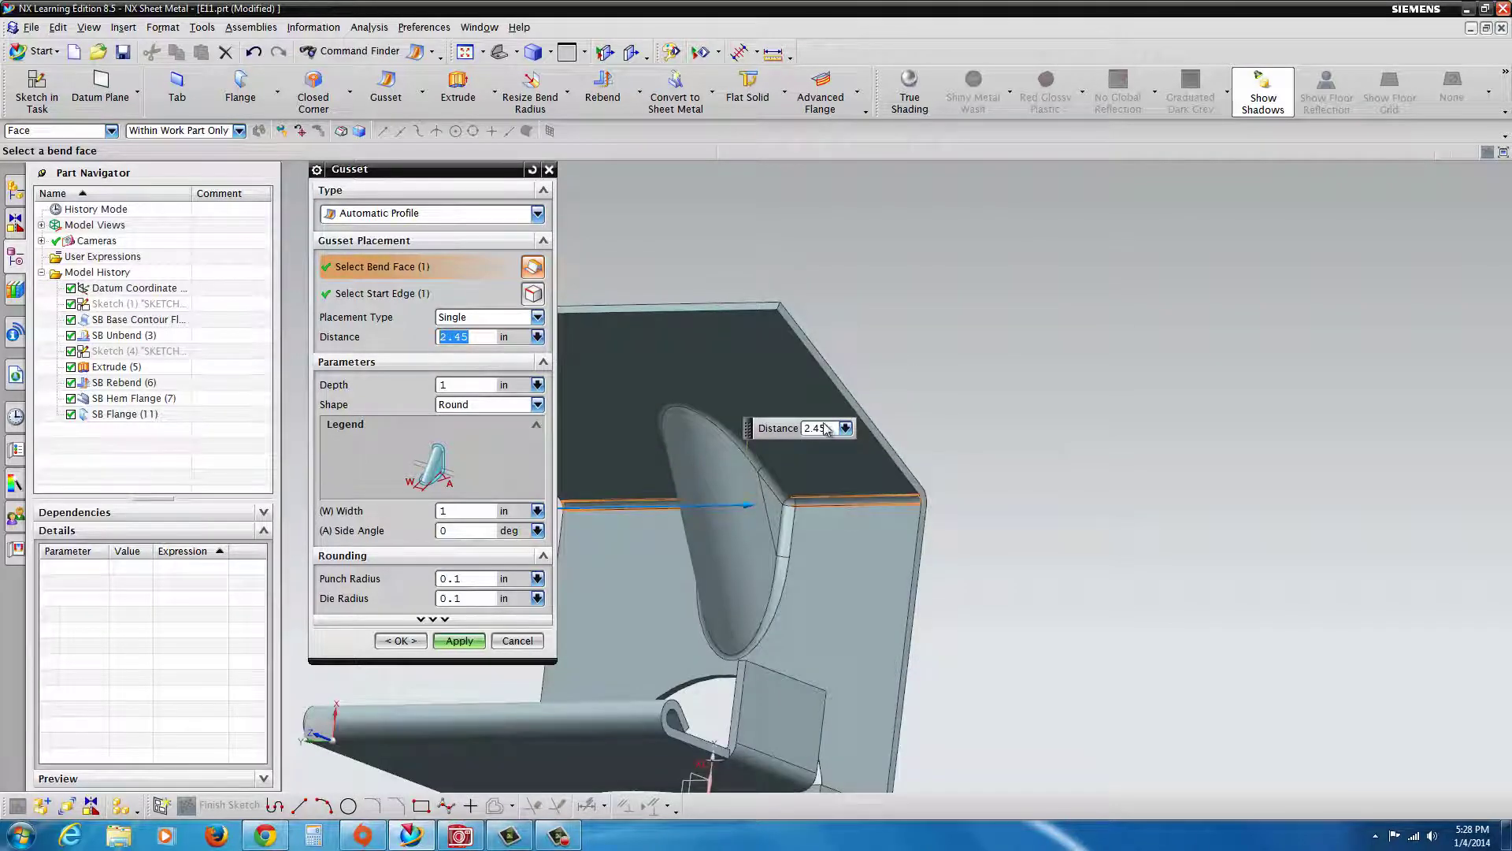
- Set the gusset Distance to 2.5, Depth to 1 and Width to 0.5 in
{"action": "double_click", "coordinate": [798, 433]}
{"action": "key", "text": "Return"}
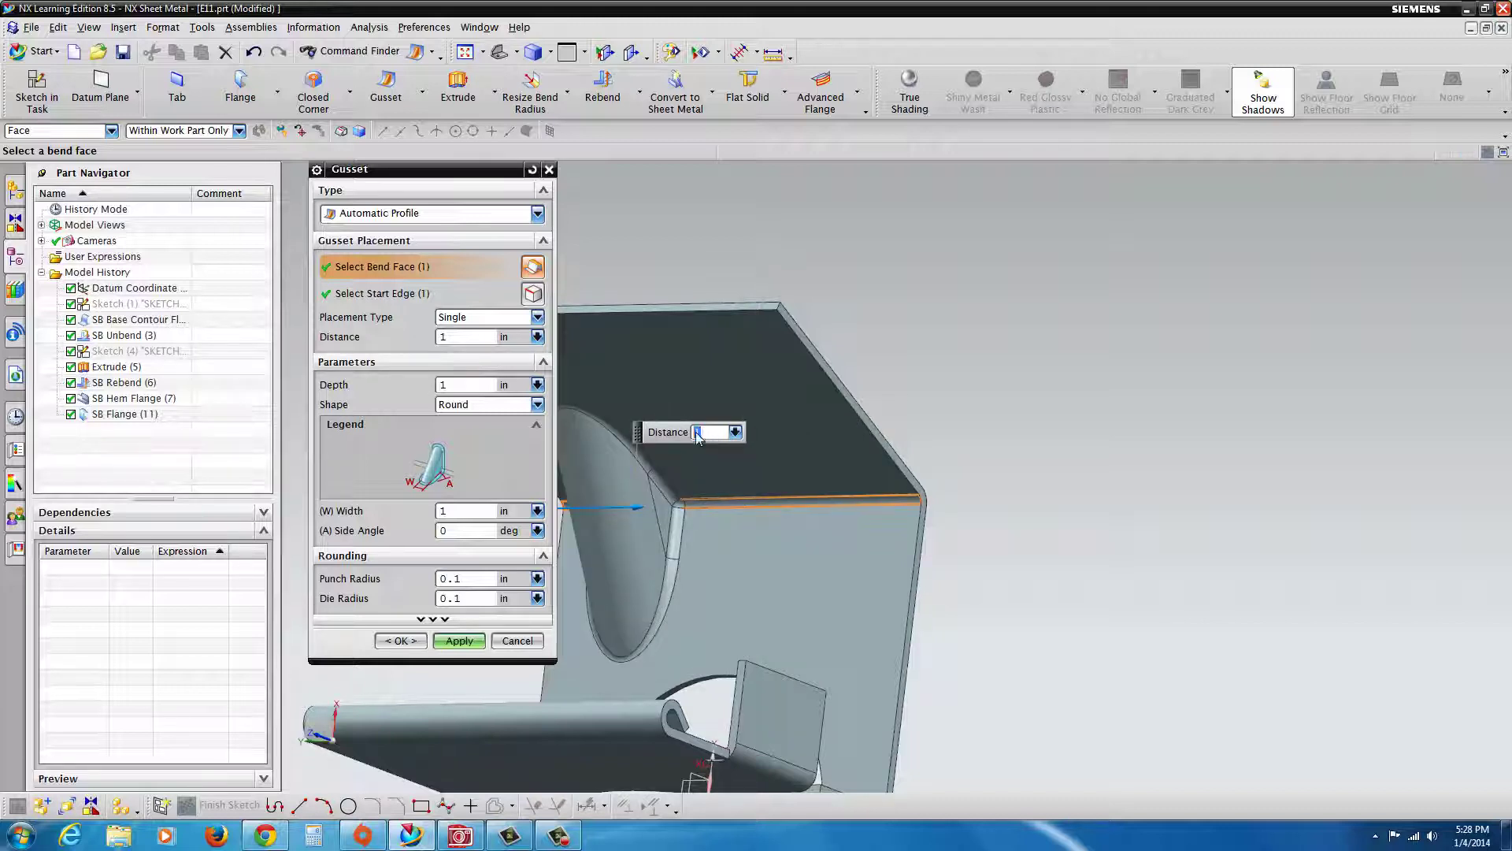
{"action": "type", "text": "2.5"}
{"action": "key", "text": "Return"}
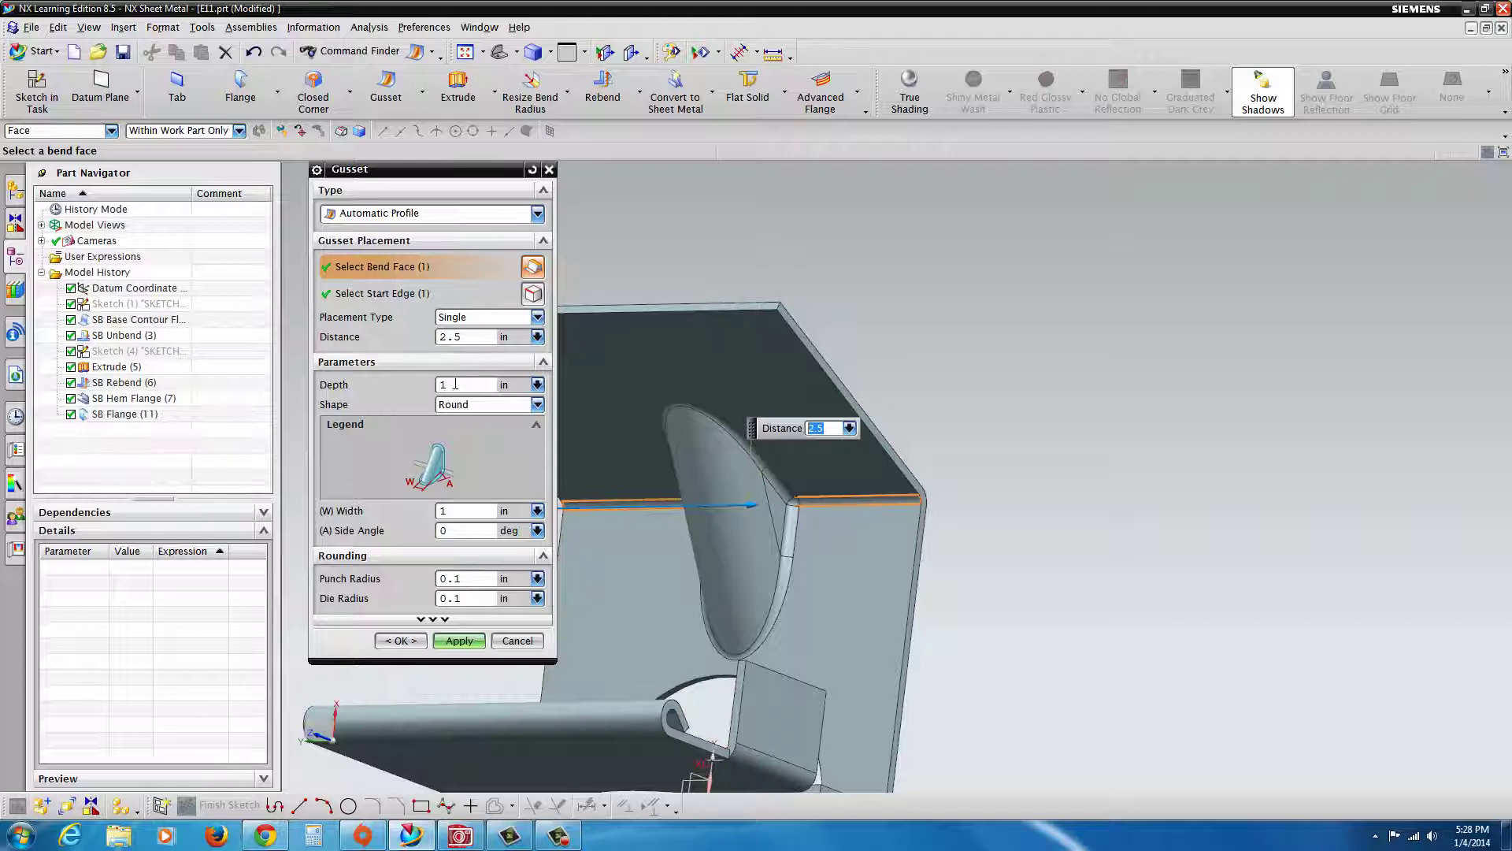
{"action": "left_click", "coordinate": [538, 385]}
{"action": "left_click", "coordinate": [453, 384]}
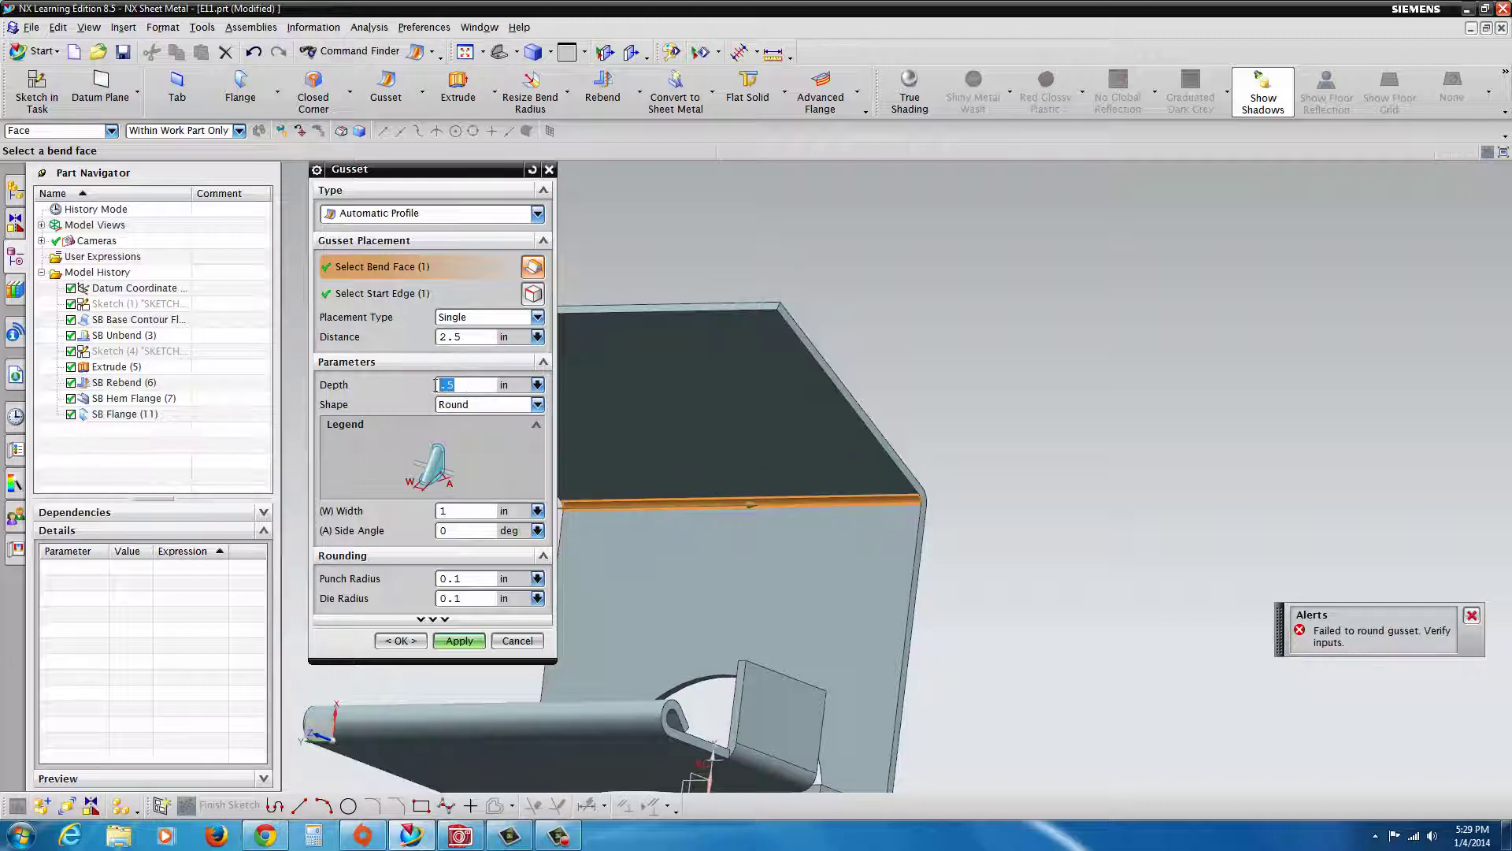
{"action": "type", "text": "1"}
{"action": "key", "text": "Return"}
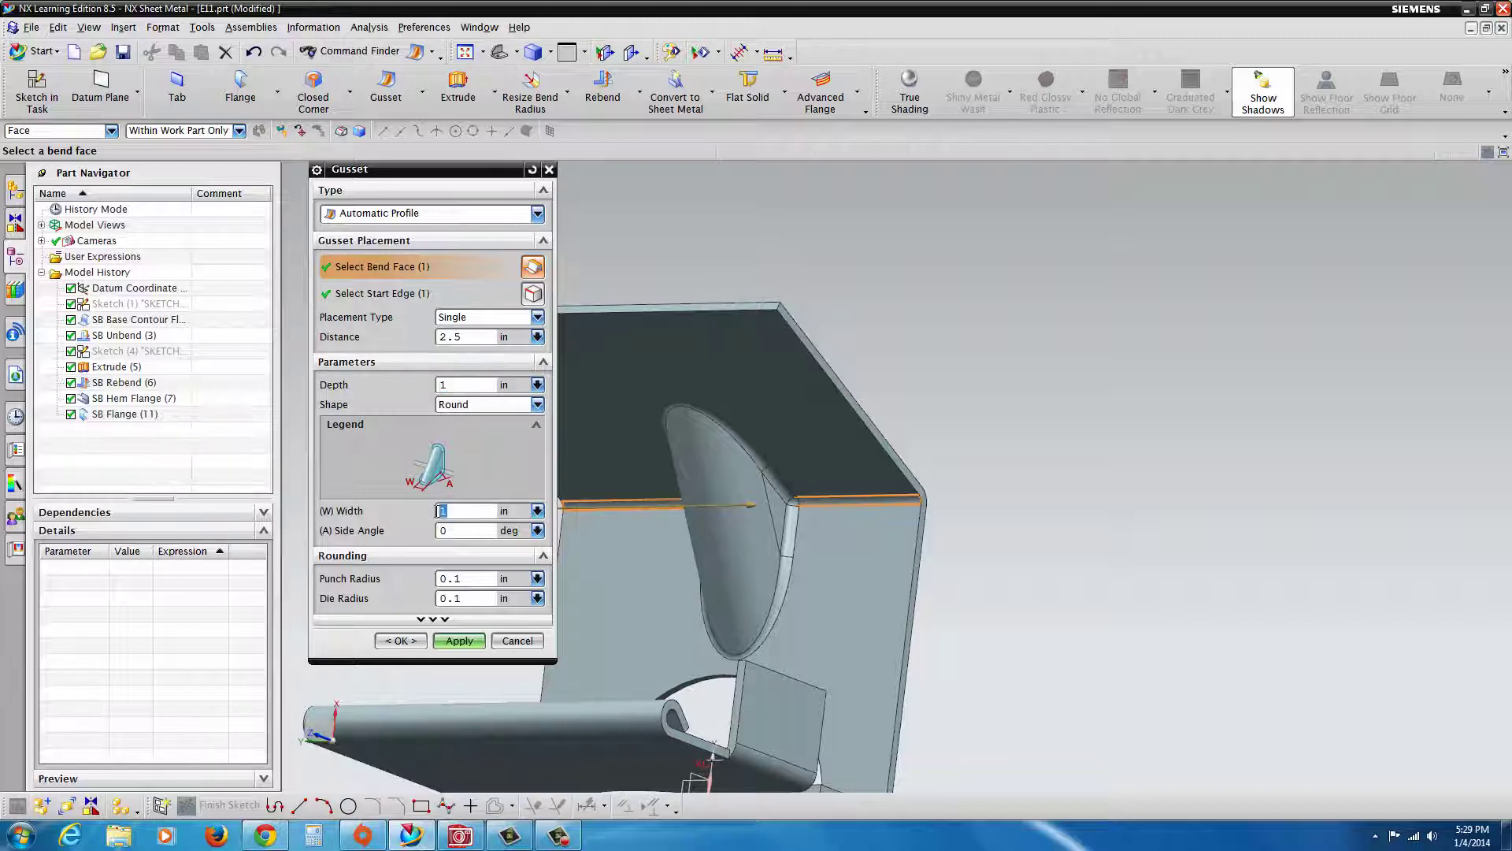
{"action": "left_click", "coordinate": [440, 516]}
{"action": "type", "text": ".5"}
{"action": "key", "text": "Return"}
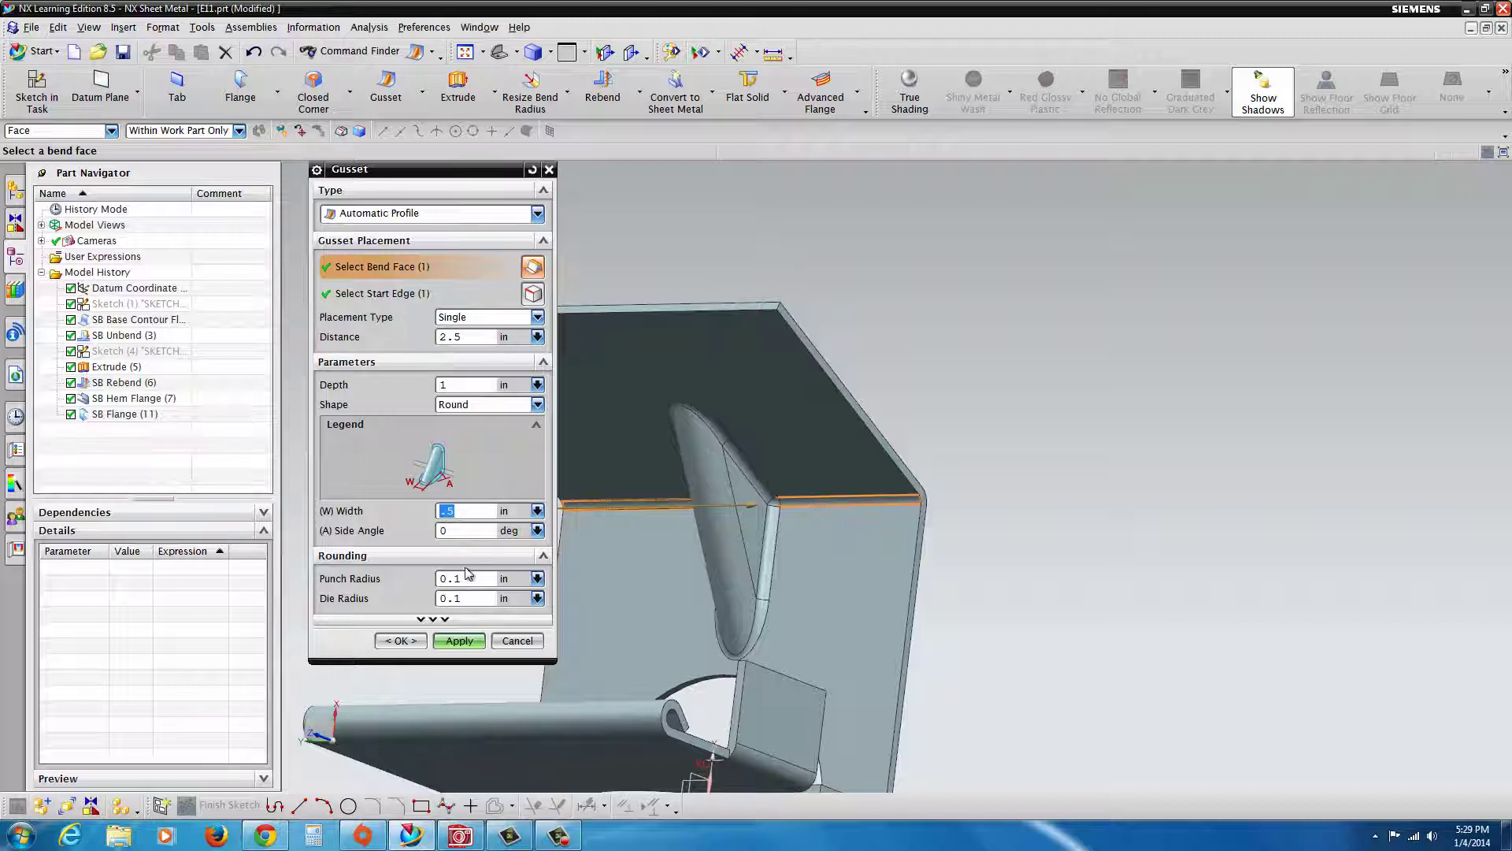
- Try a Square gusset profile, switch back to Round, and accept the 0.5 in wide gusset
{"action": "left_click", "coordinate": [536, 404]}
{"action": "left_click", "coordinate": [494, 431]}
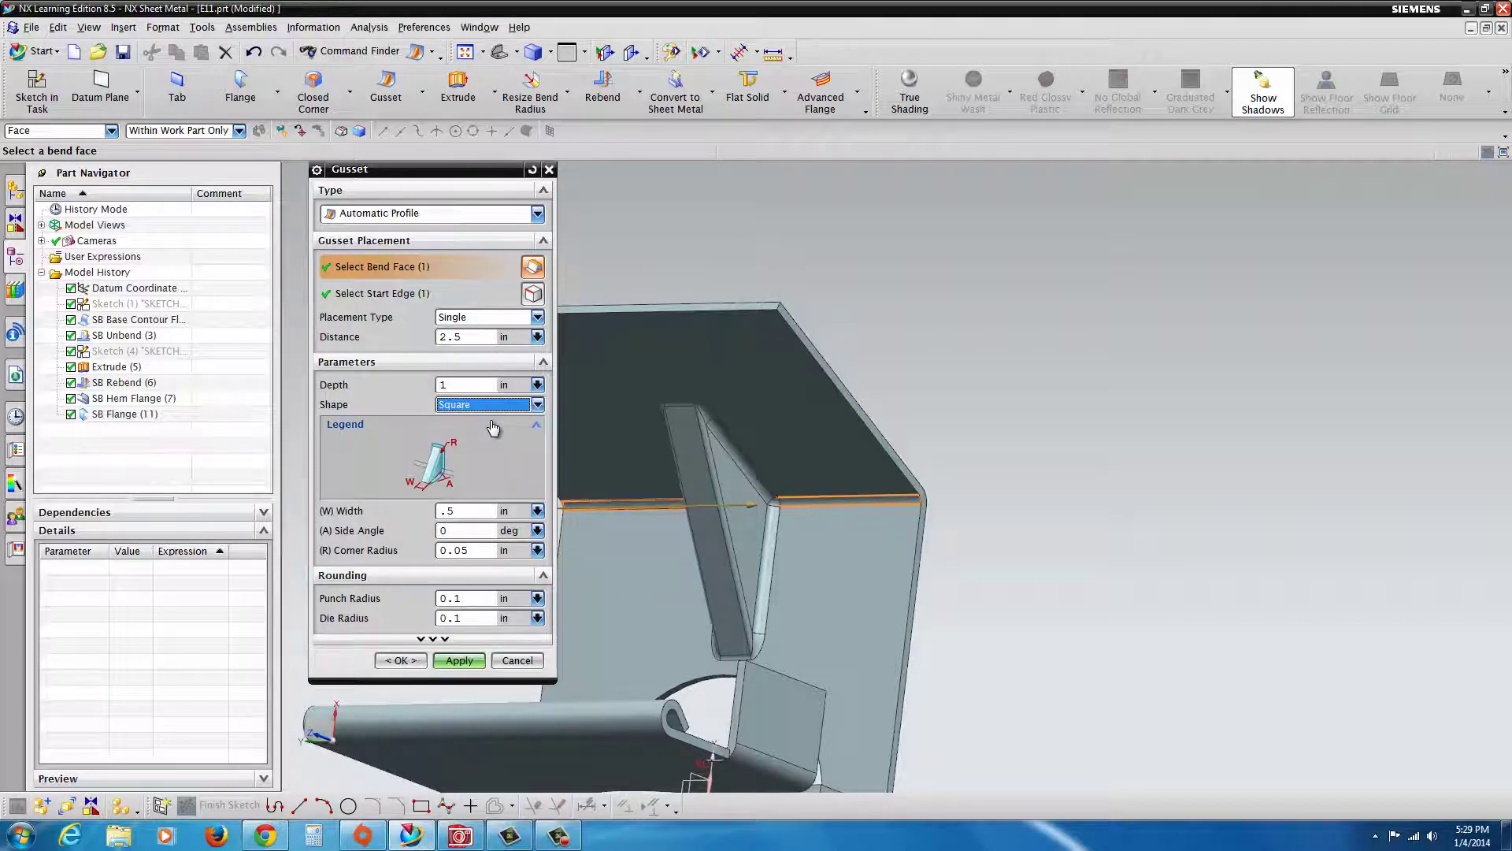
{"action": "left_click", "coordinate": [540, 405]}
{"action": "left_click", "coordinate": [488, 431]}
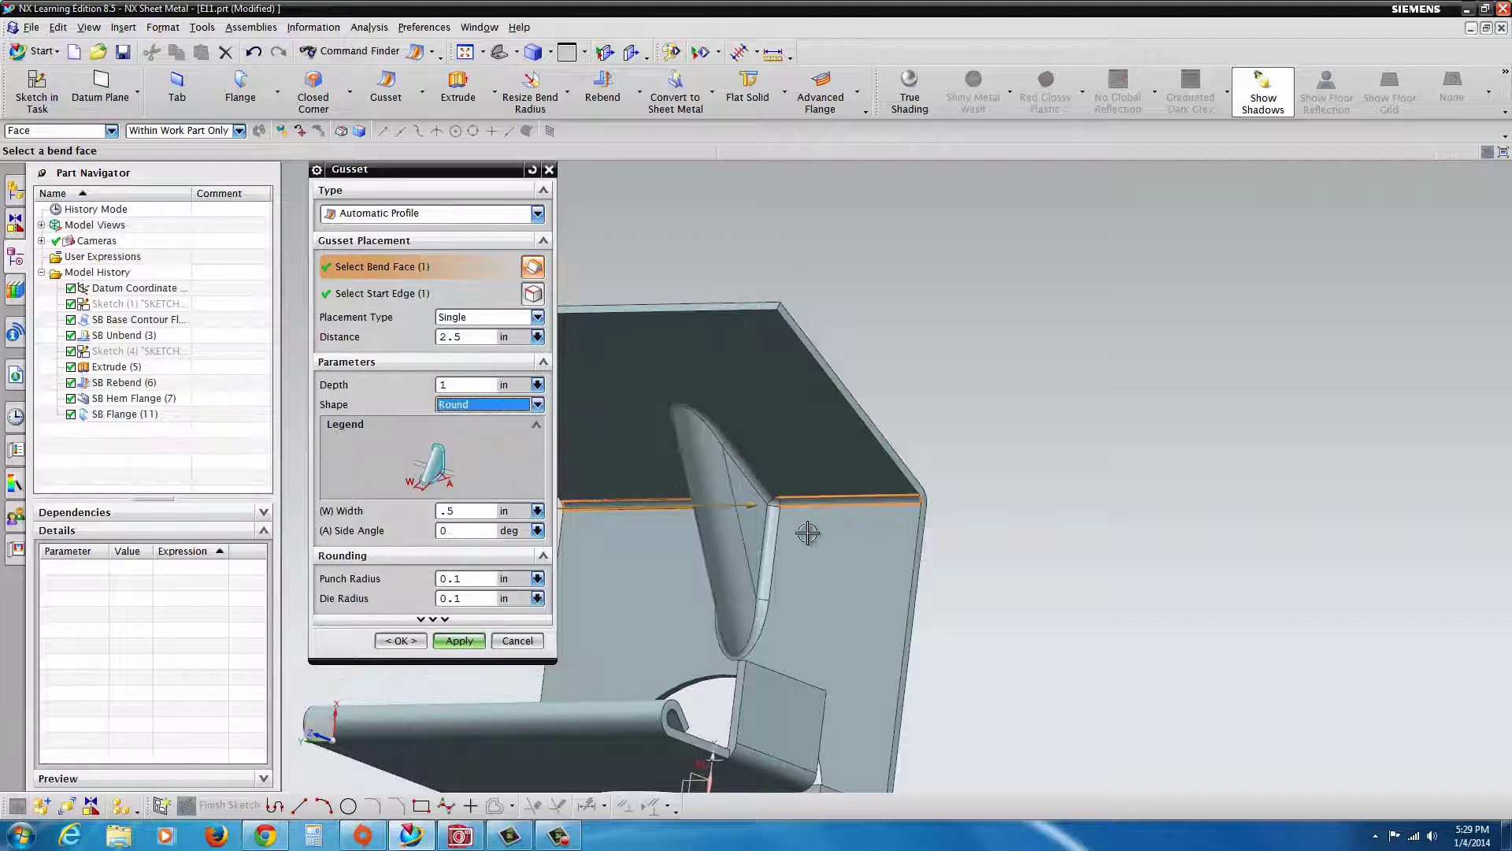
{"action": "middle_click_drag", "start_coordinate": [756, 565], "coordinate": [675, 527]}
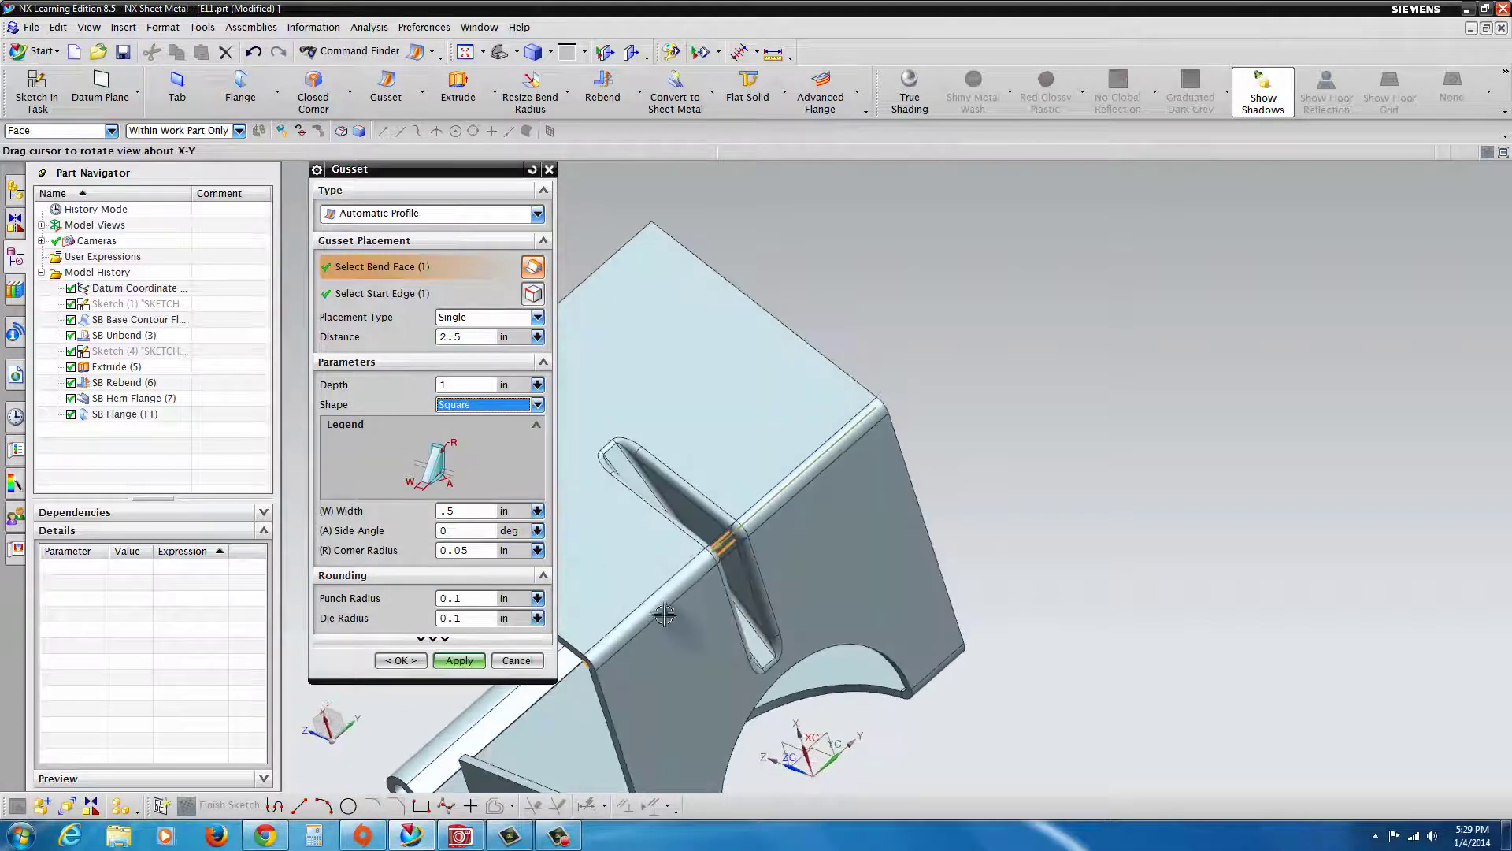
{"action": "left_click", "coordinate": [539, 405]}
{"action": "left_click", "coordinate": [494, 434]}
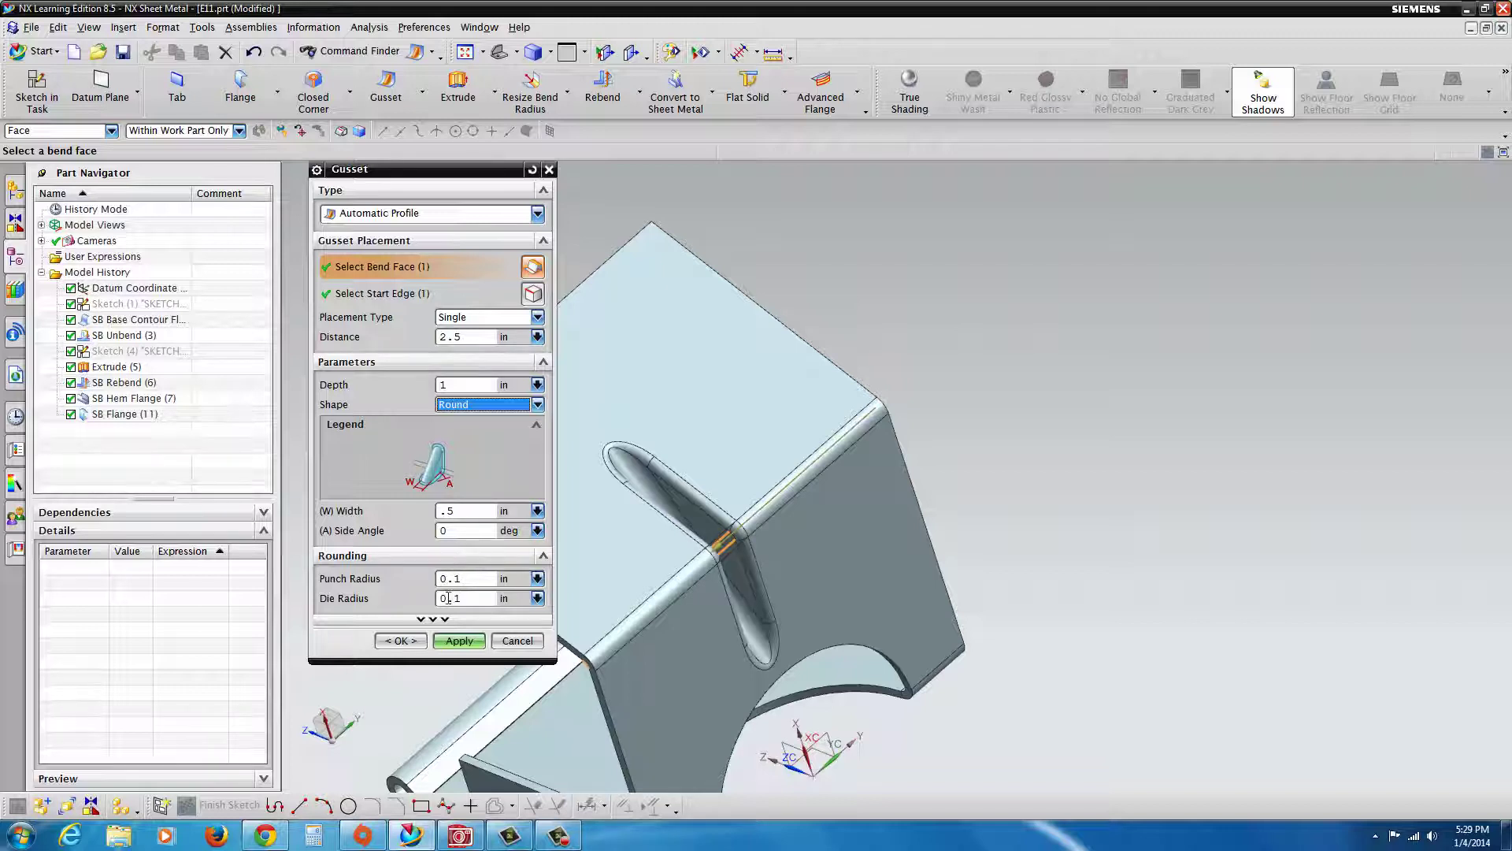
{"action": "left_click", "coordinate": [401, 640]}
{"action": "middle_click_drag", "start_coordinate": [523, 618], "coordinate": [654, 654]}
- Create a new sketch on the small rectangular flange face
{"action": "scroll", "coordinate": [569, 650], "scroll_direction": "down", "scroll_amount": 5}
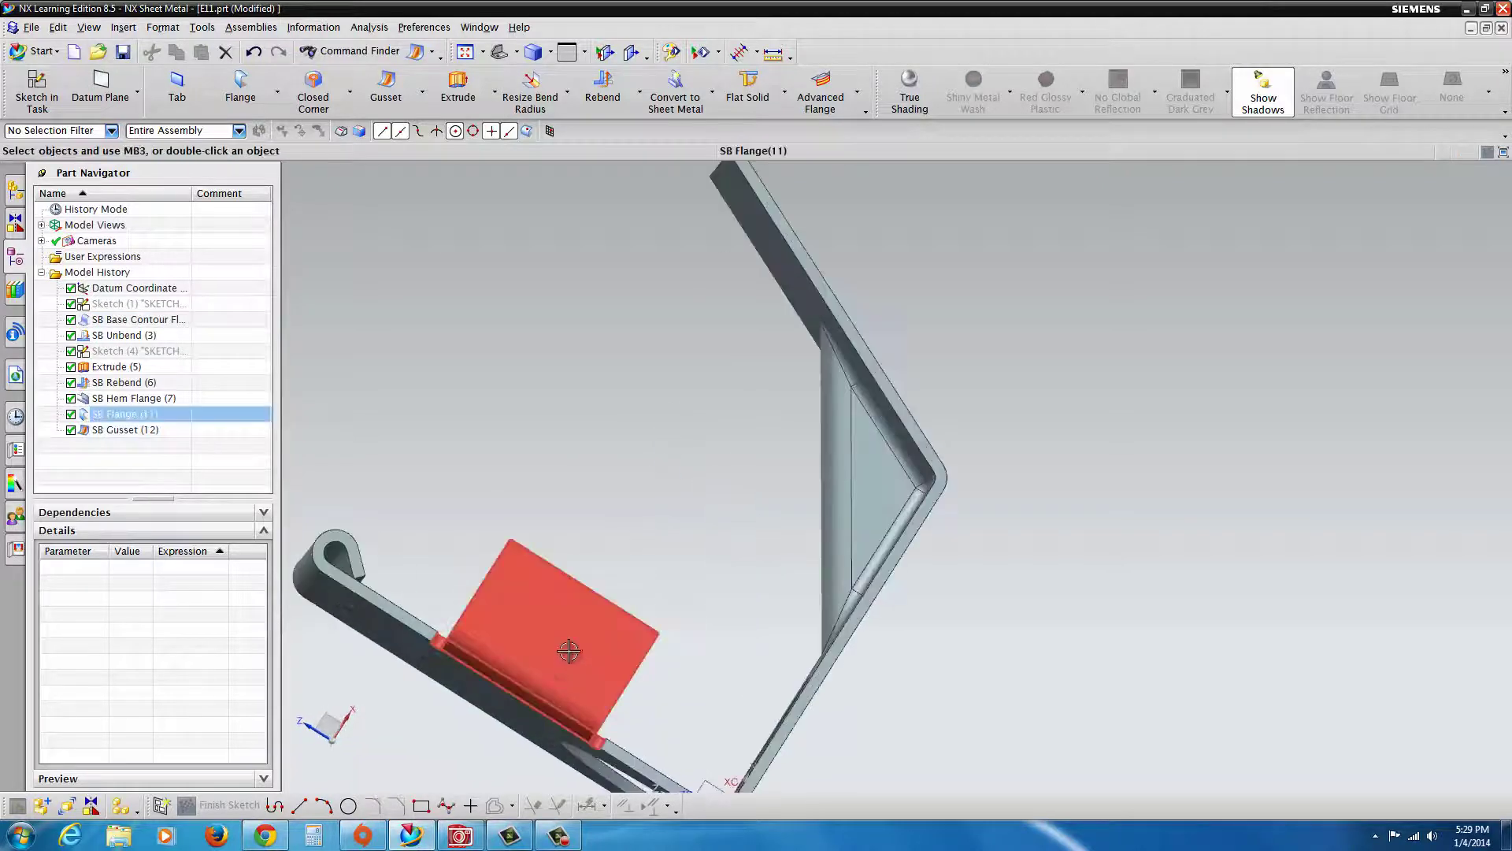
{"action": "left_click", "coordinate": [172, 811]}
{"action": "left_click", "coordinate": [567, 653]}
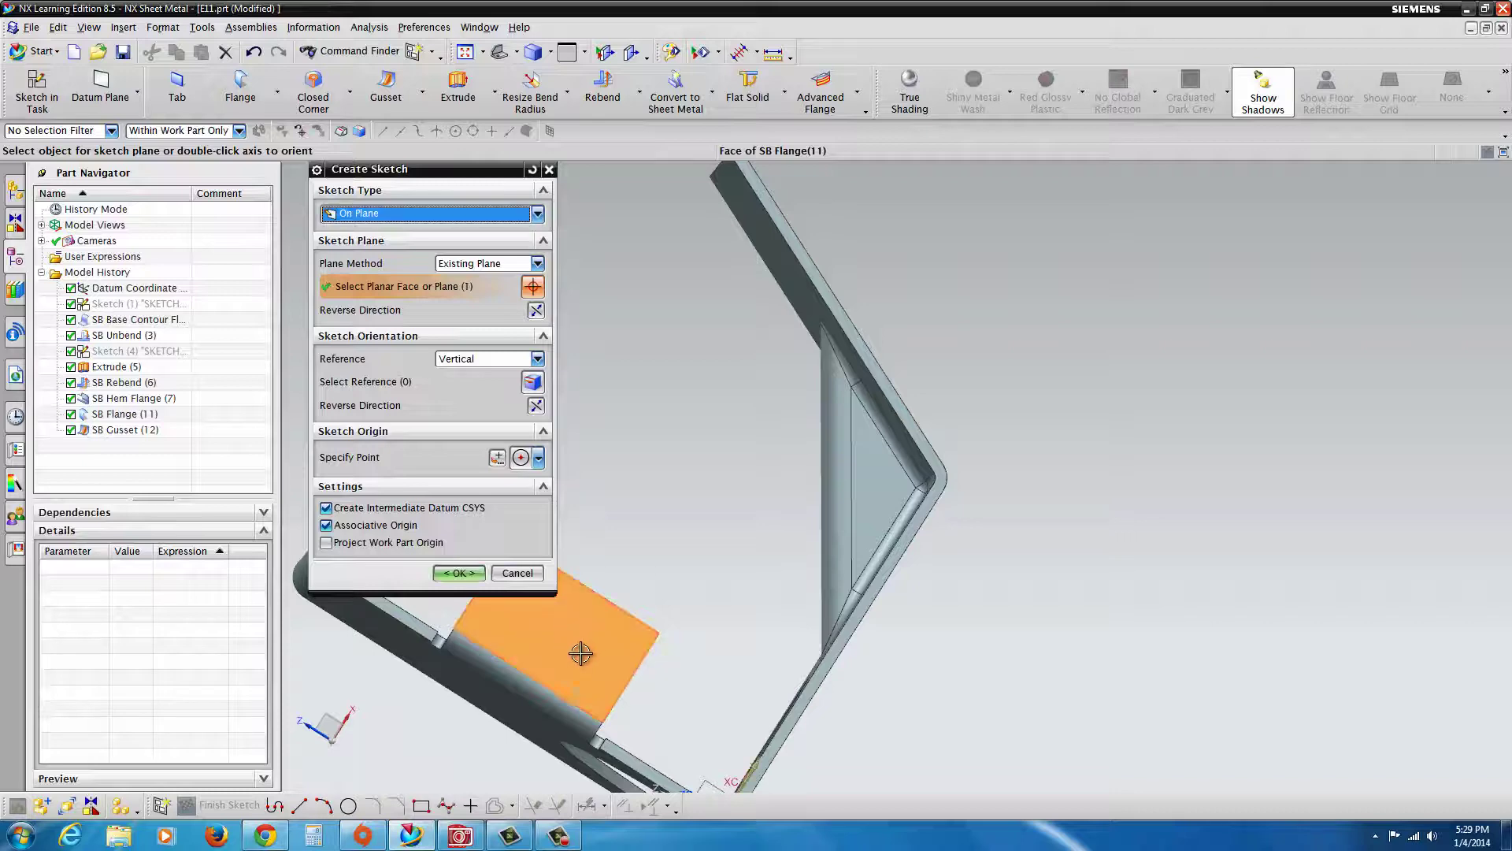
{"action": "left_click", "coordinate": [463, 575]}
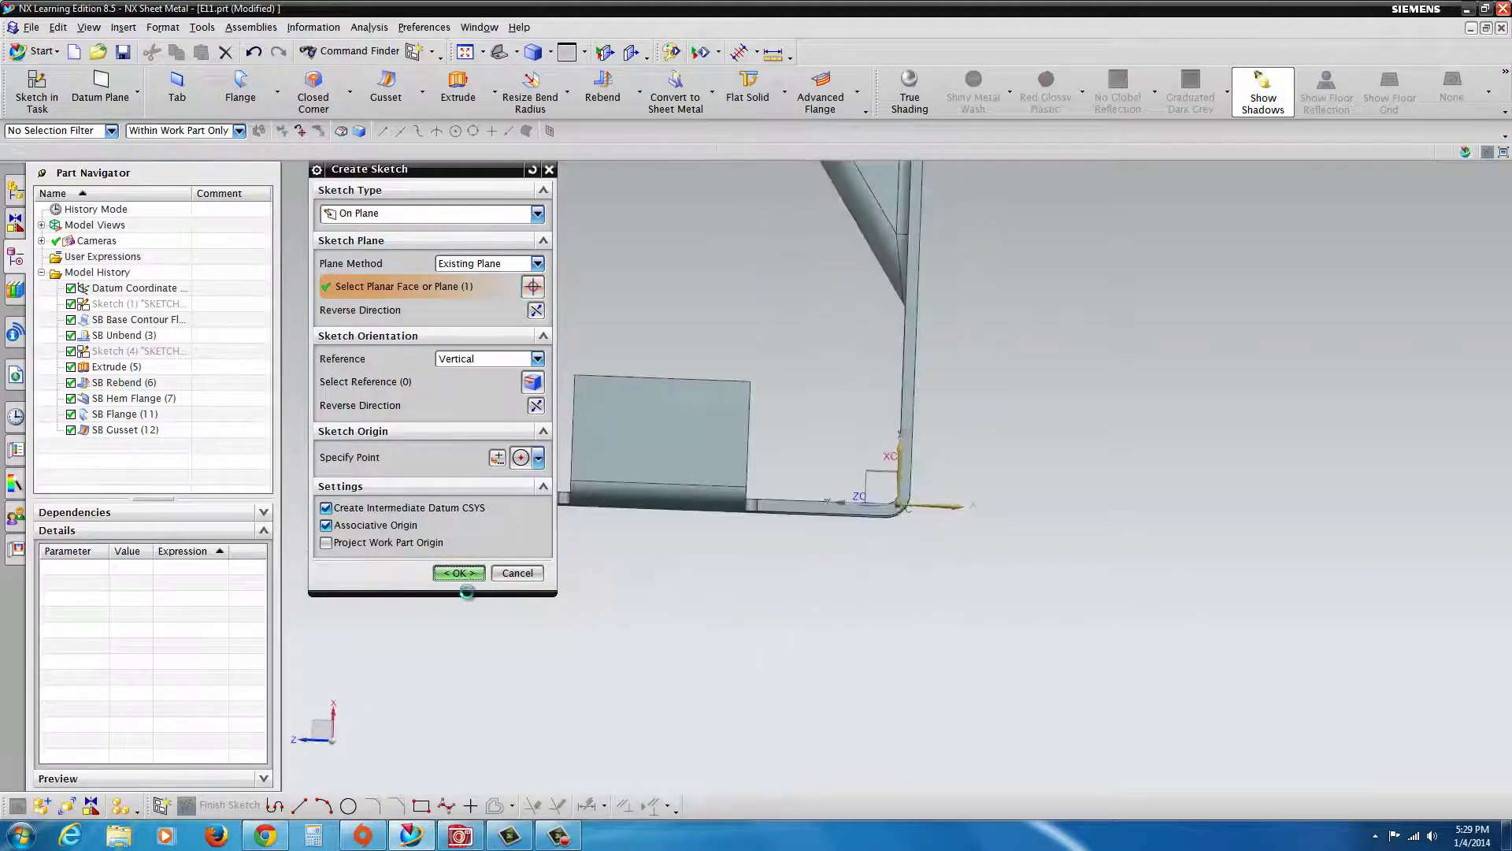
- Draw a Ø0.490 circle and a diagonal line from the lower-left edge to the top-right corner
{"action": "left_click", "coordinate": [348, 806]}
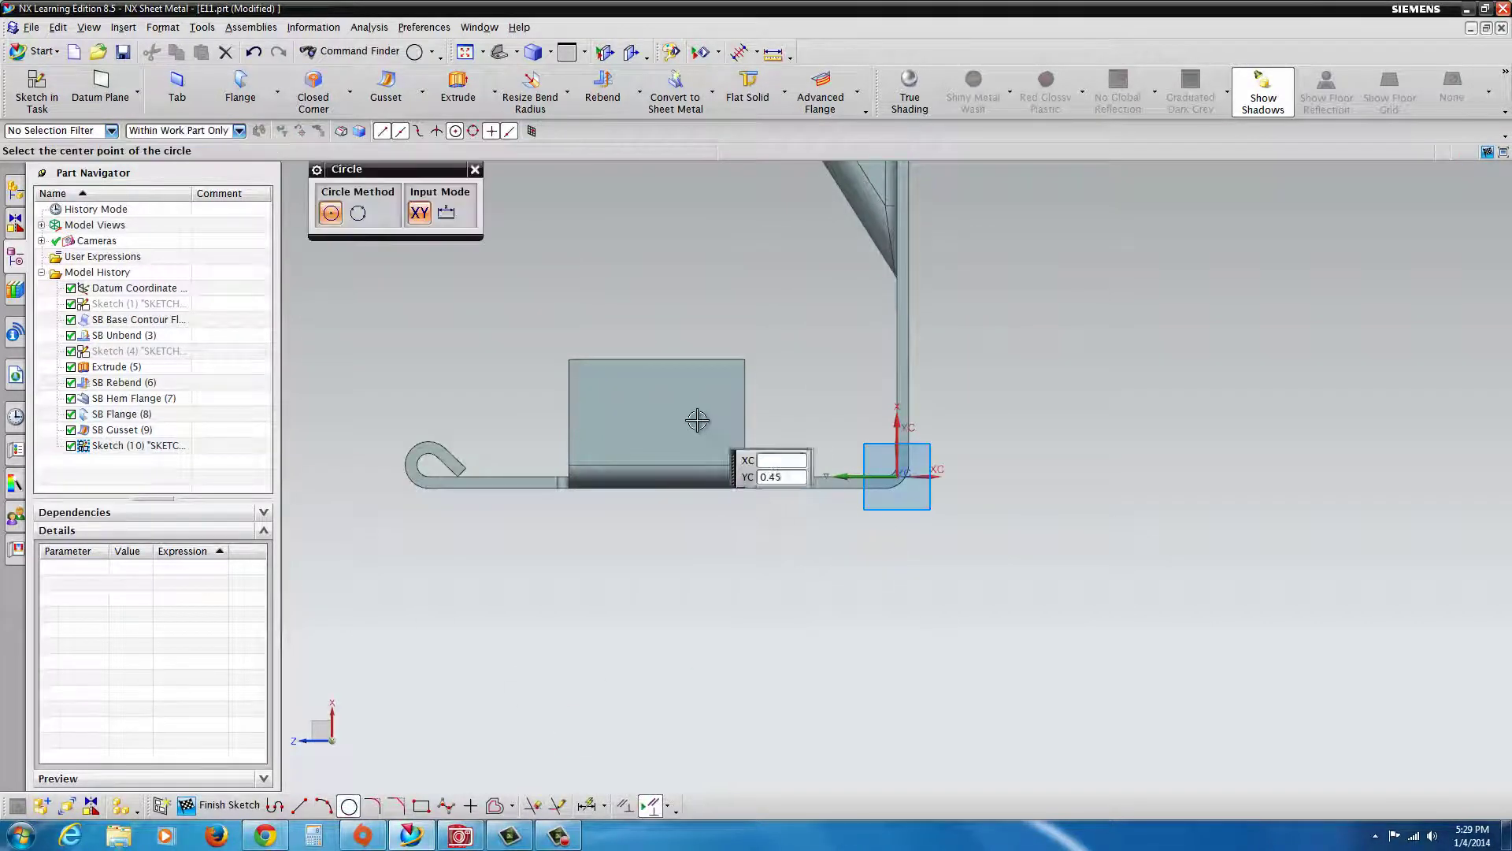
{"action": "left_click", "coordinate": [658, 414]}
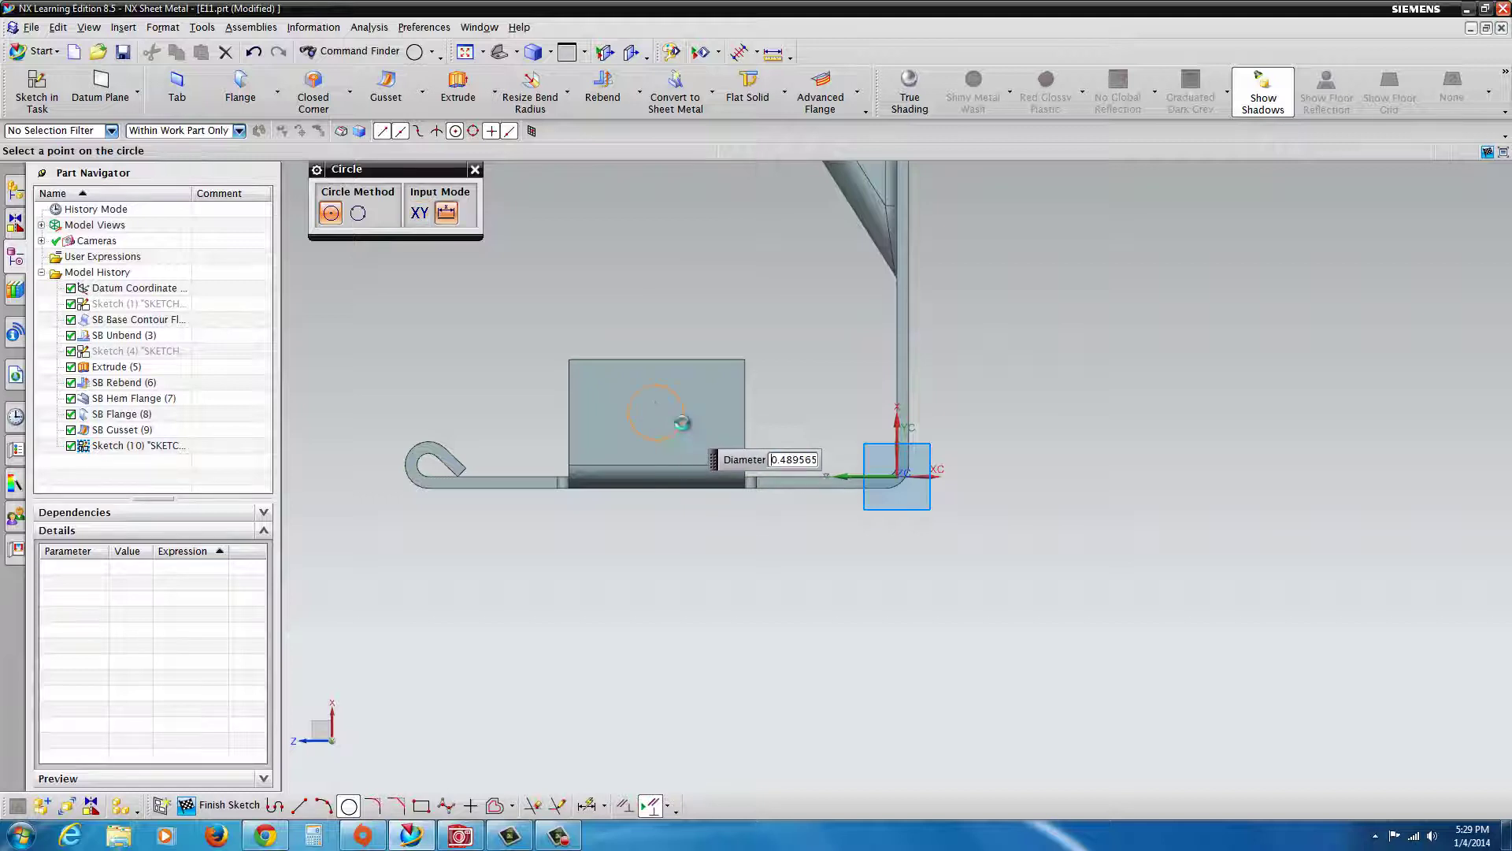
{"action": "left_click", "coordinate": [684, 423]}
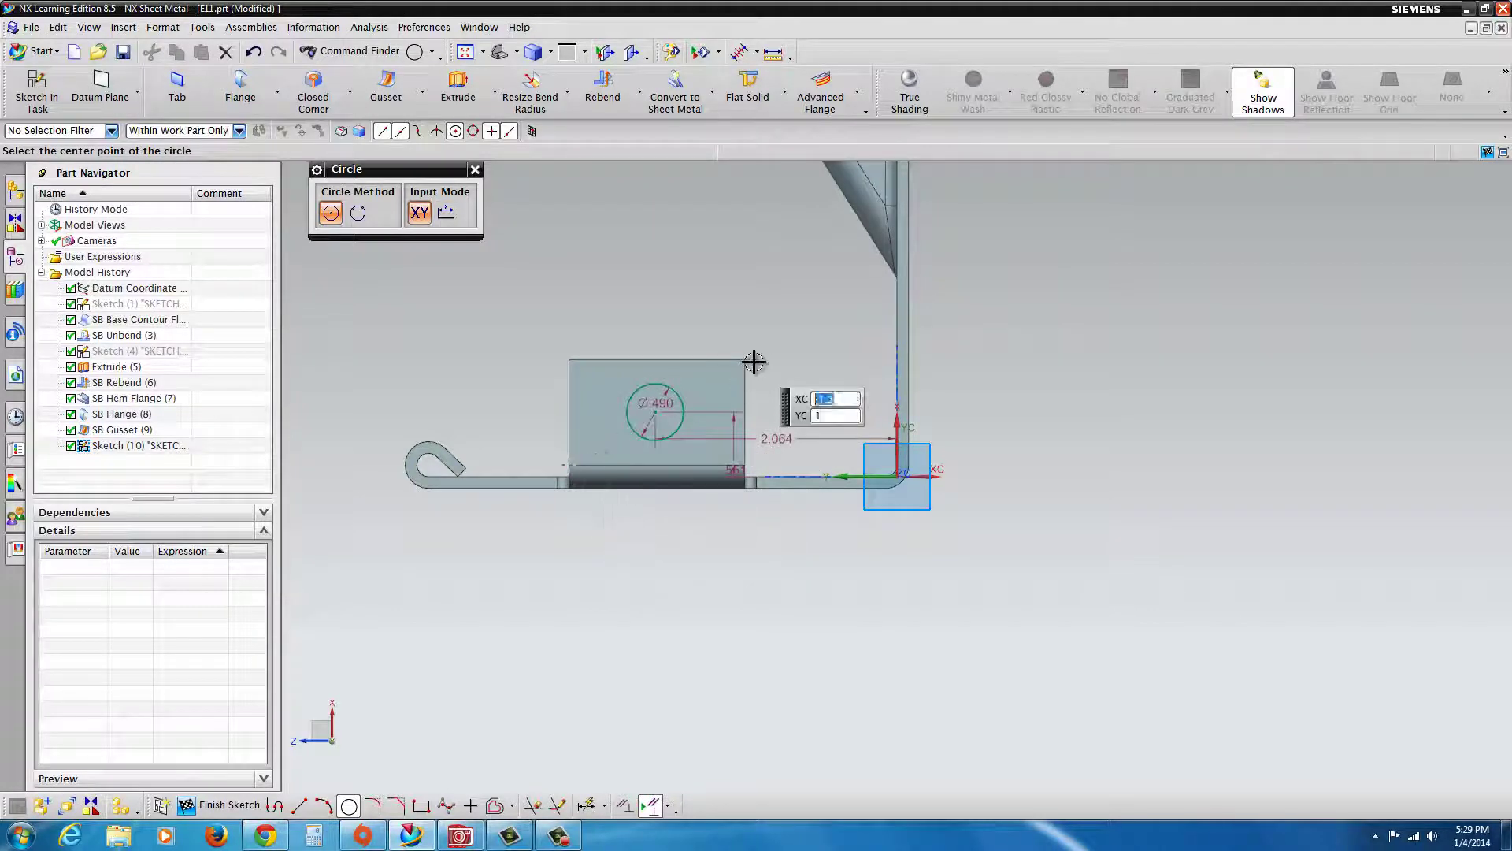
{"action": "left_click", "coordinate": [299, 806]}
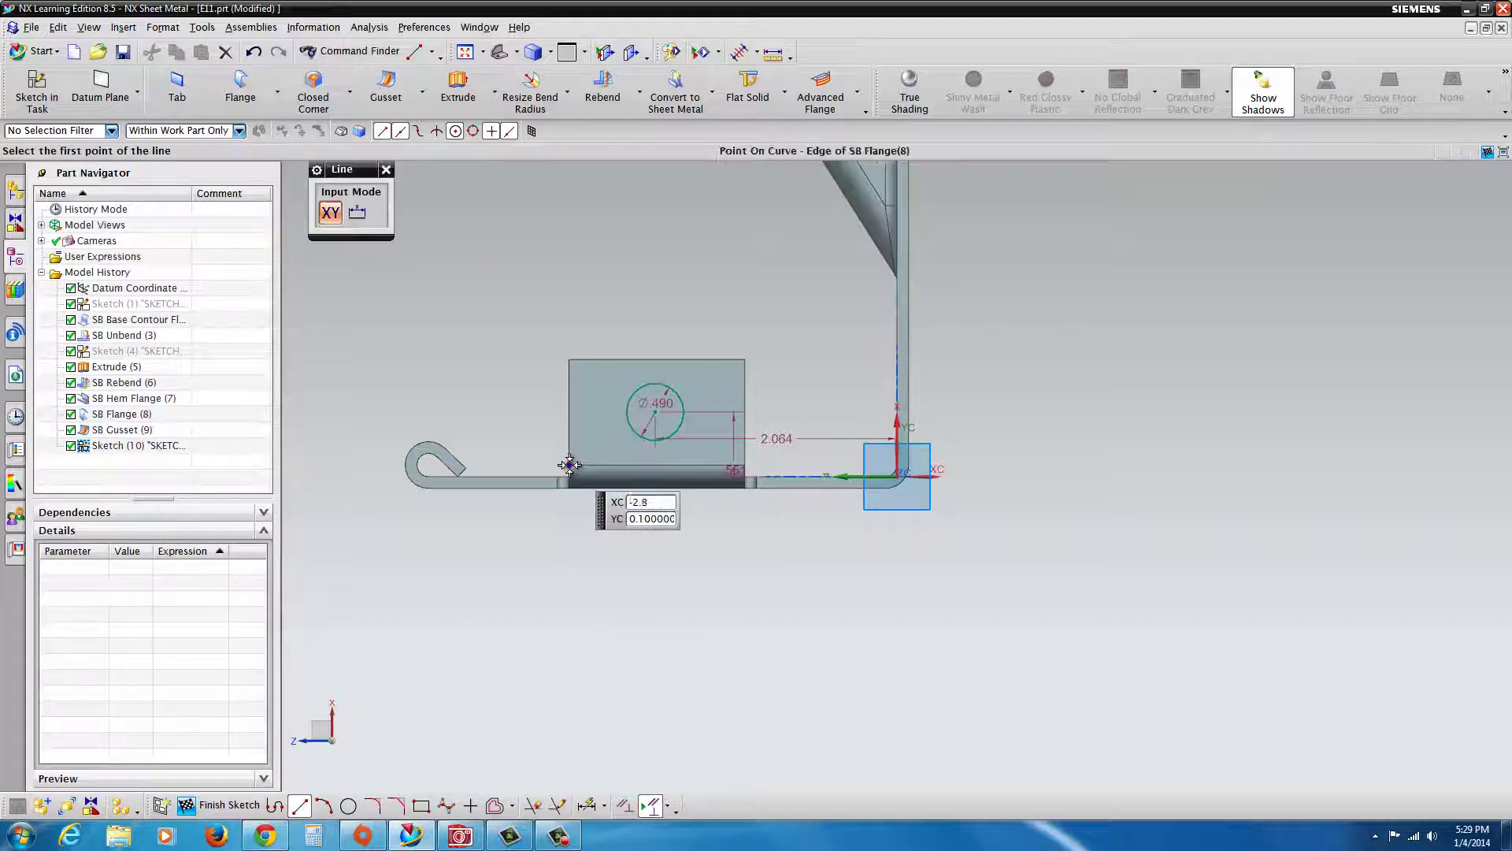
{"action": "left_click", "coordinate": [569, 465]}
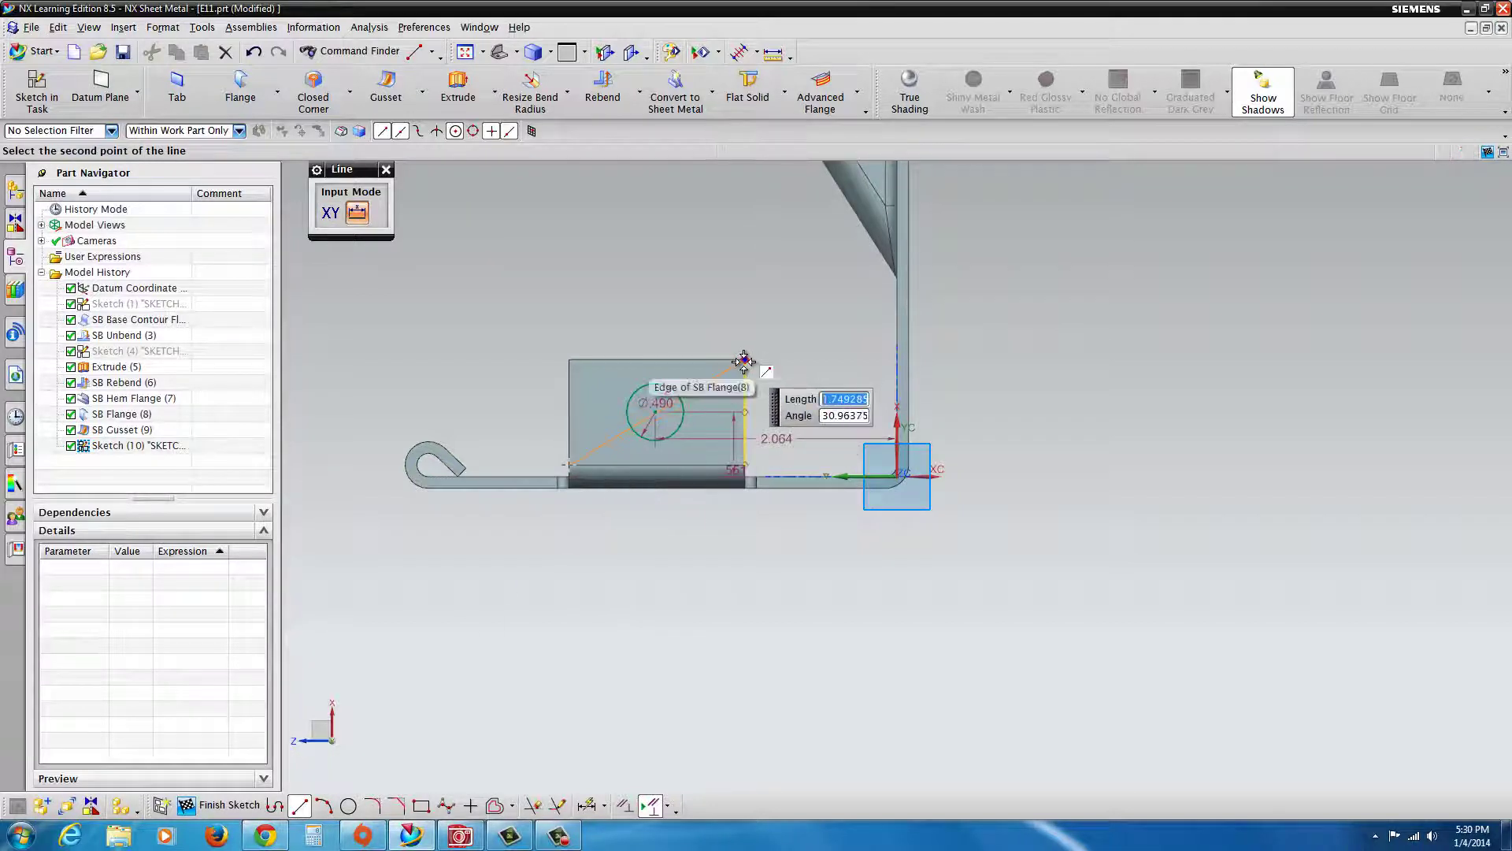
{"action": "left_click", "coordinate": [745, 360]}
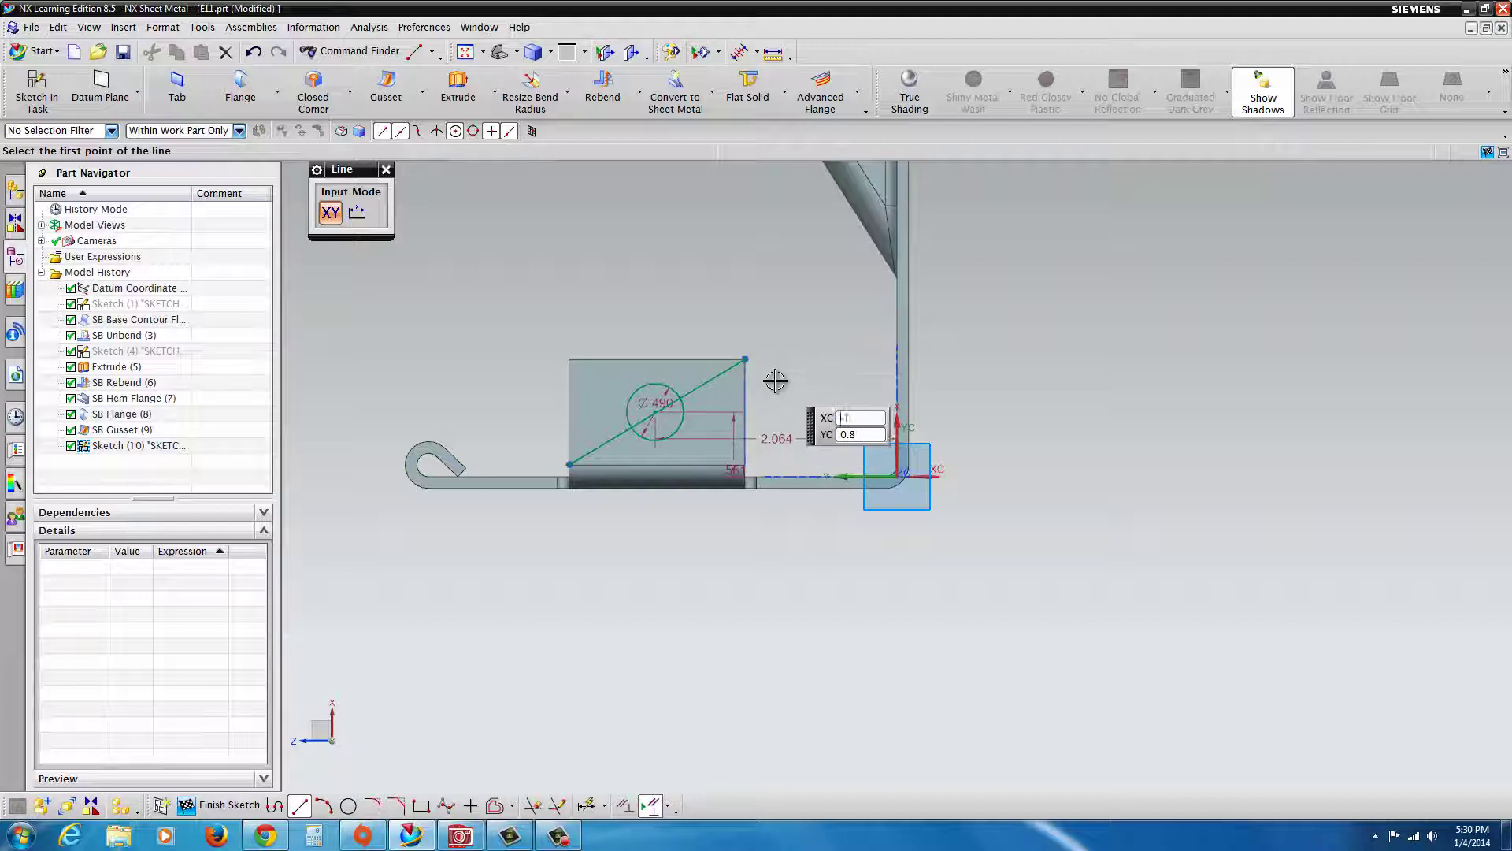
{"action": "key", "text": "Escape"}
- Convert the diagonal line to reference geometry
{"action": "right_click", "coordinate": [720, 376]}
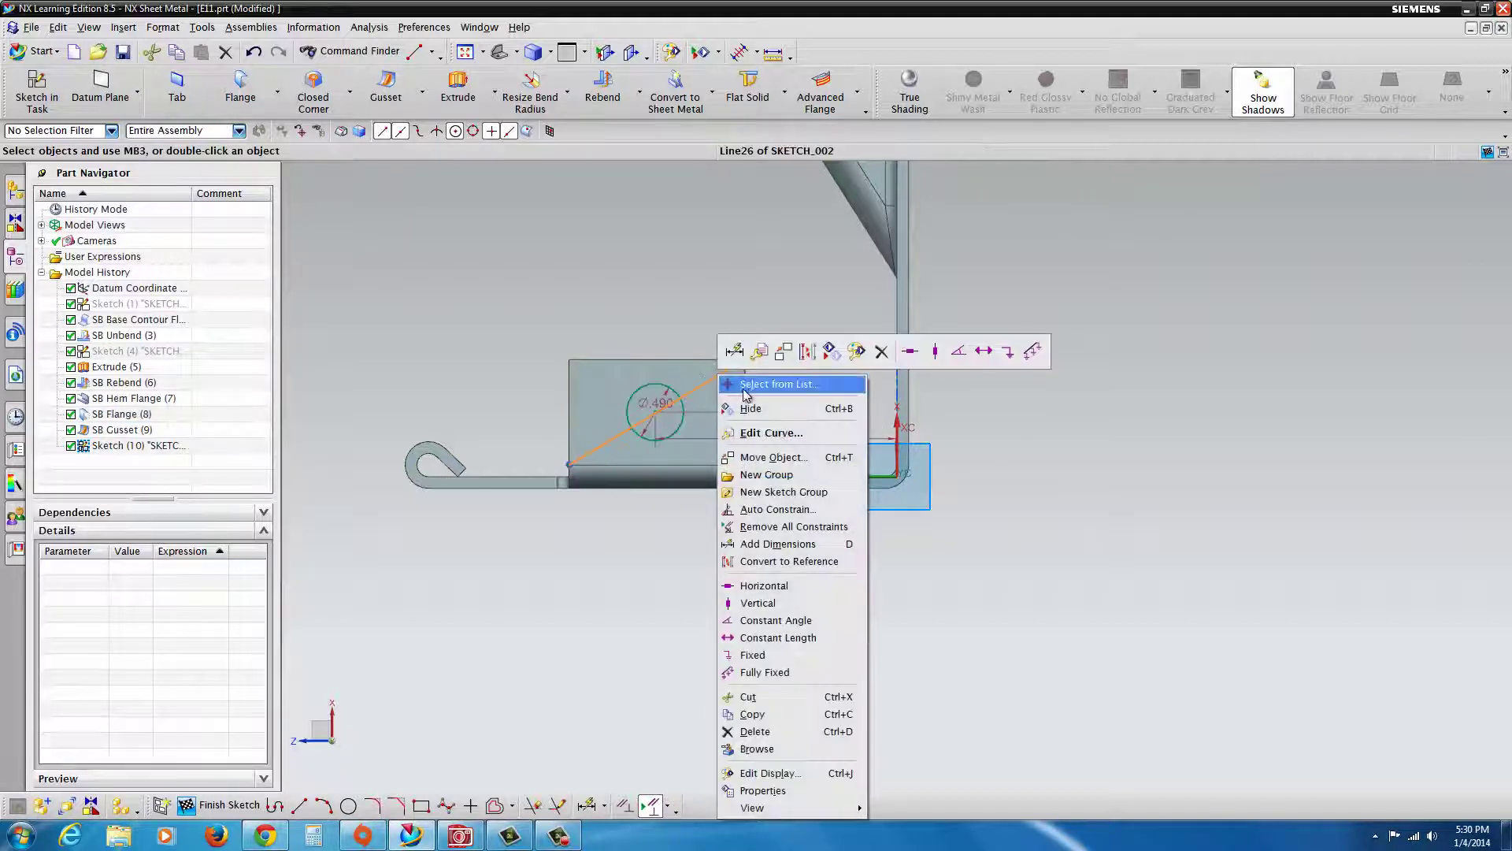
{"action": "left_click", "coordinate": [812, 359]}
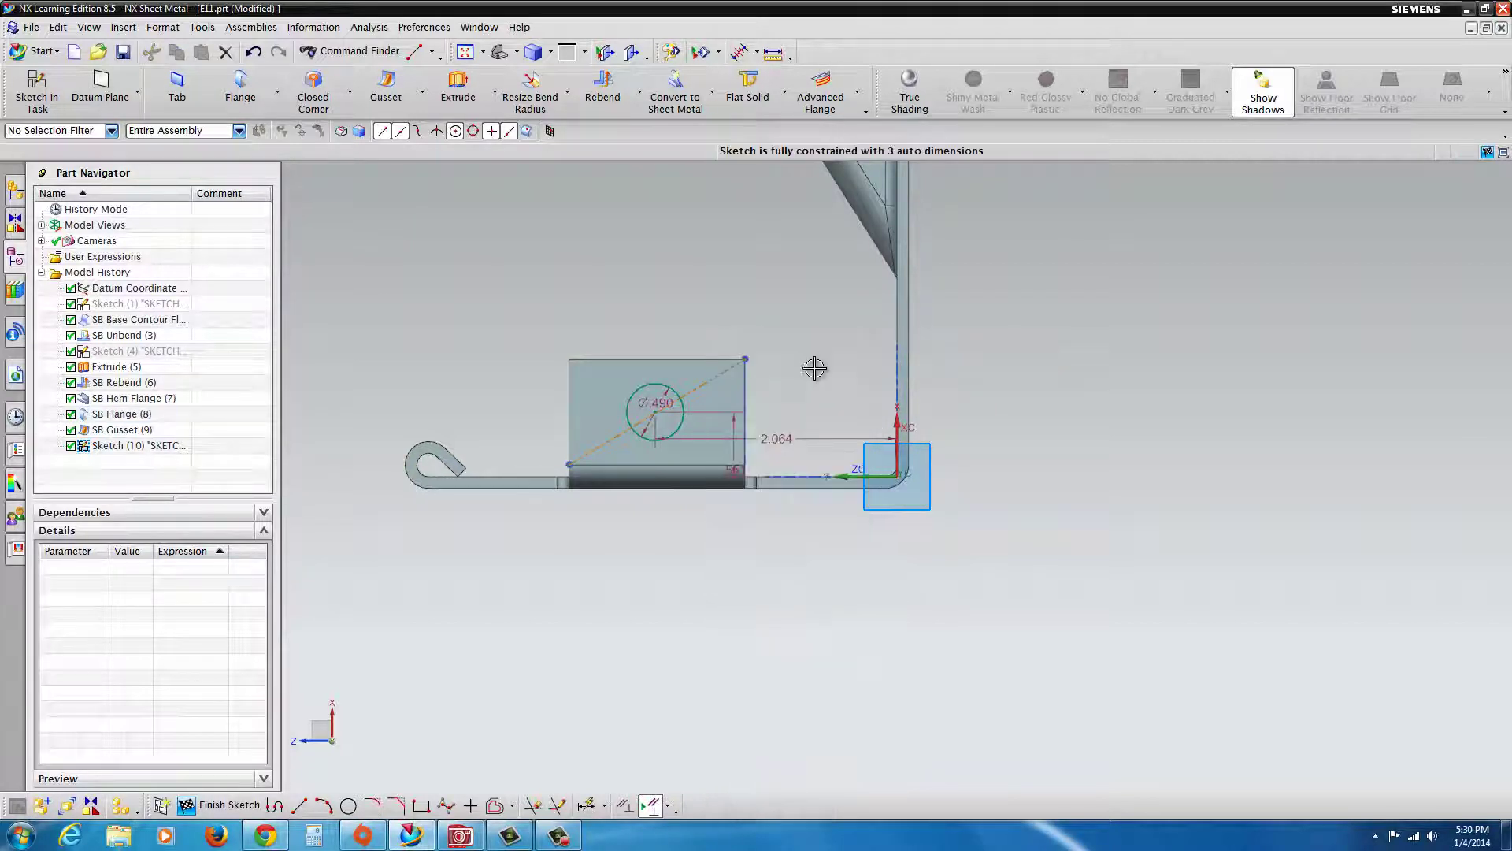
{"action": "scroll", "coordinate": [669, 407], "scroll_direction": "up", "scroll_amount": 2}
{"action": "key", "text": "Escape"}
- Constrain the circle tangent to the diagonal line, then apply a midpoint constraint to the circle centre
{"action": "left_click", "coordinate": [625, 807]}
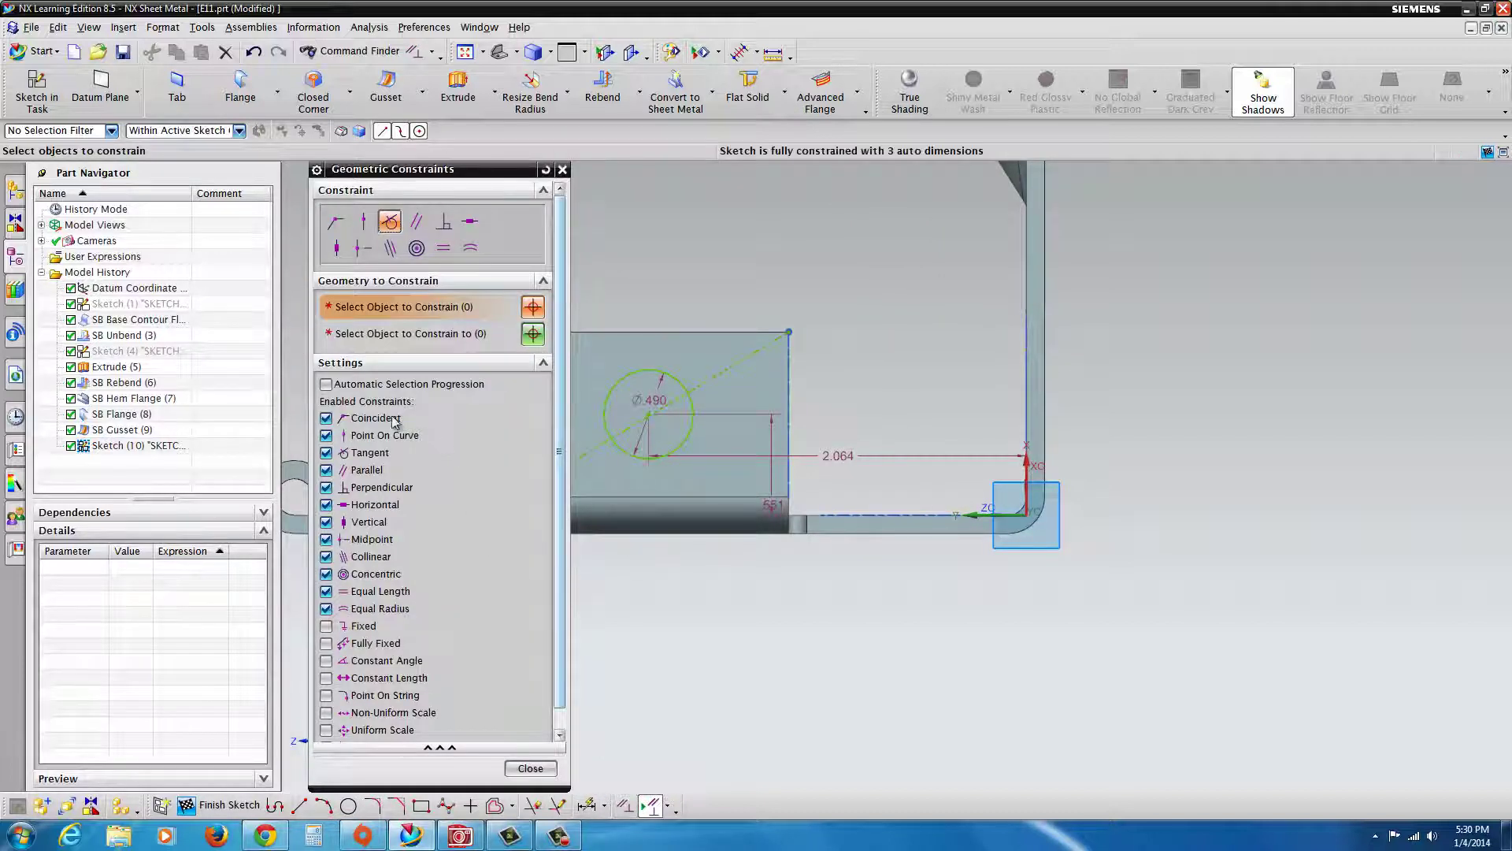
{"action": "left_click", "coordinate": [326, 540]}
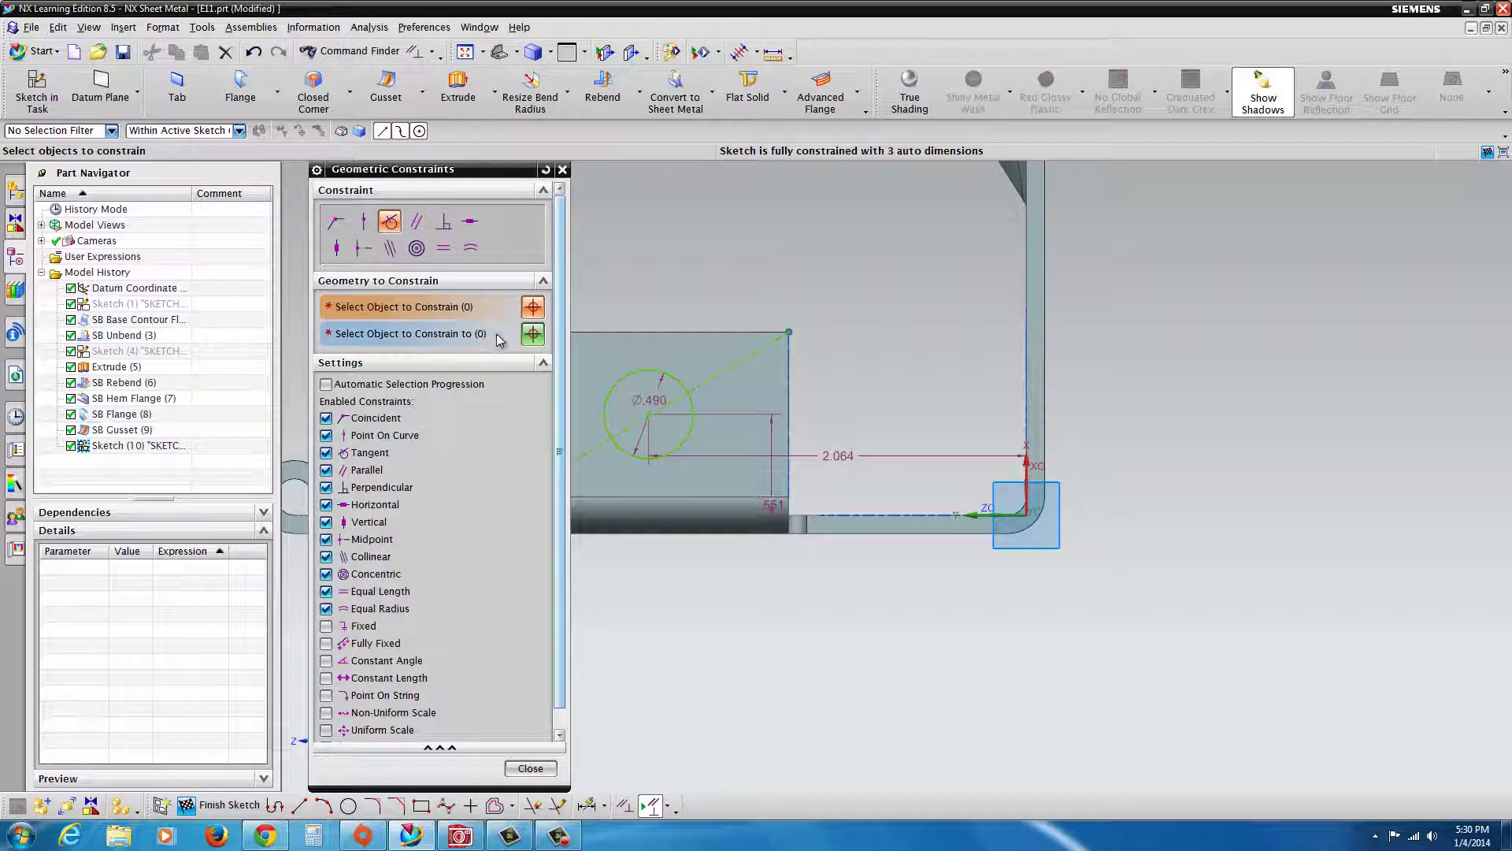
{"action": "left_click", "coordinate": [668, 406]}
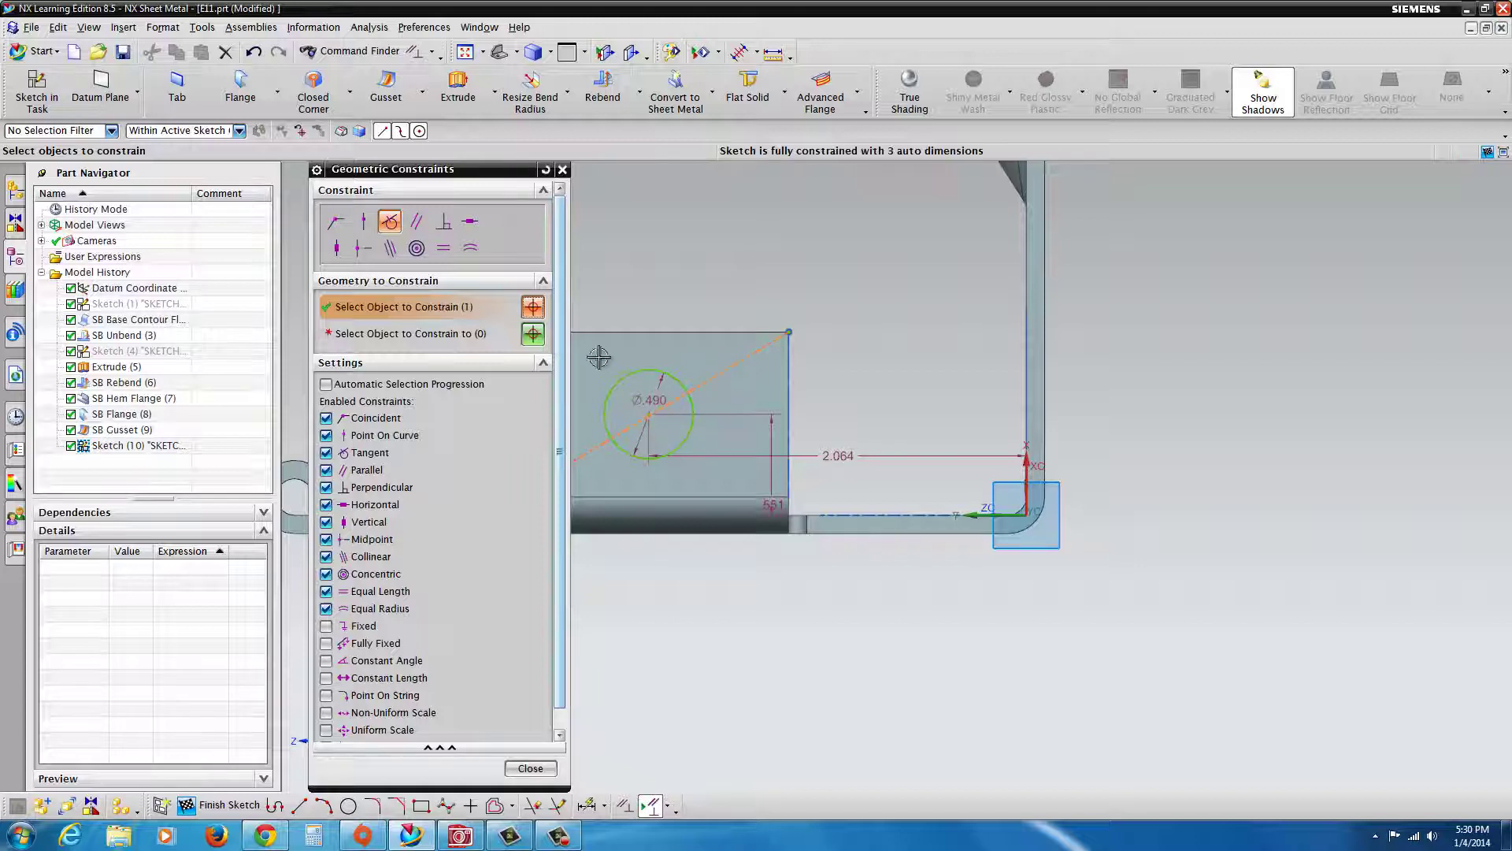
{"action": "left_click", "coordinate": [534, 336]}
{"action": "scroll", "coordinate": [653, 422], "scroll_direction": "up", "scroll_amount": 4}
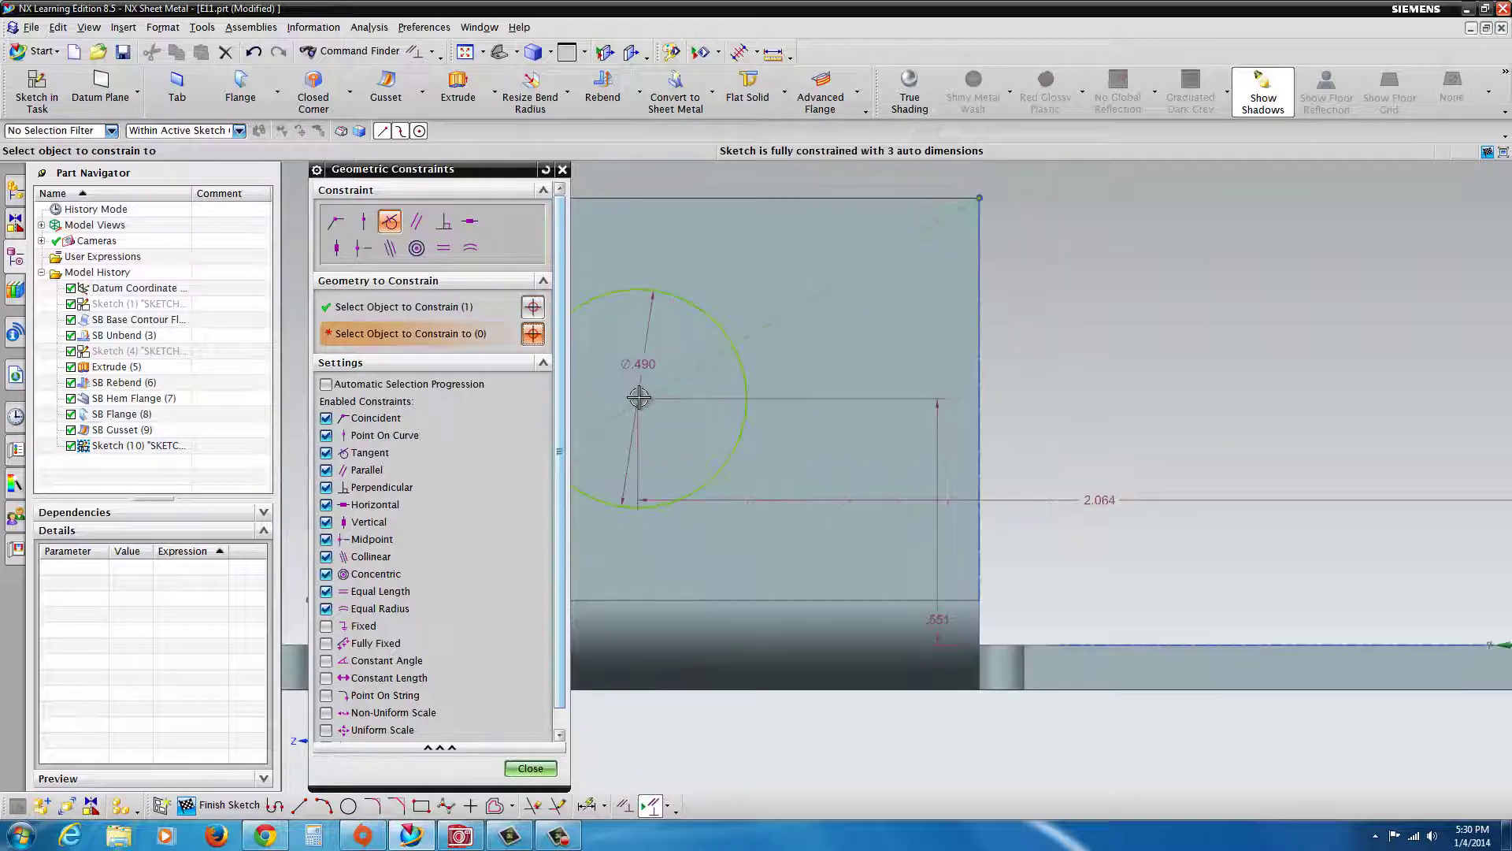
{"action": "left_click", "coordinate": [723, 327]}
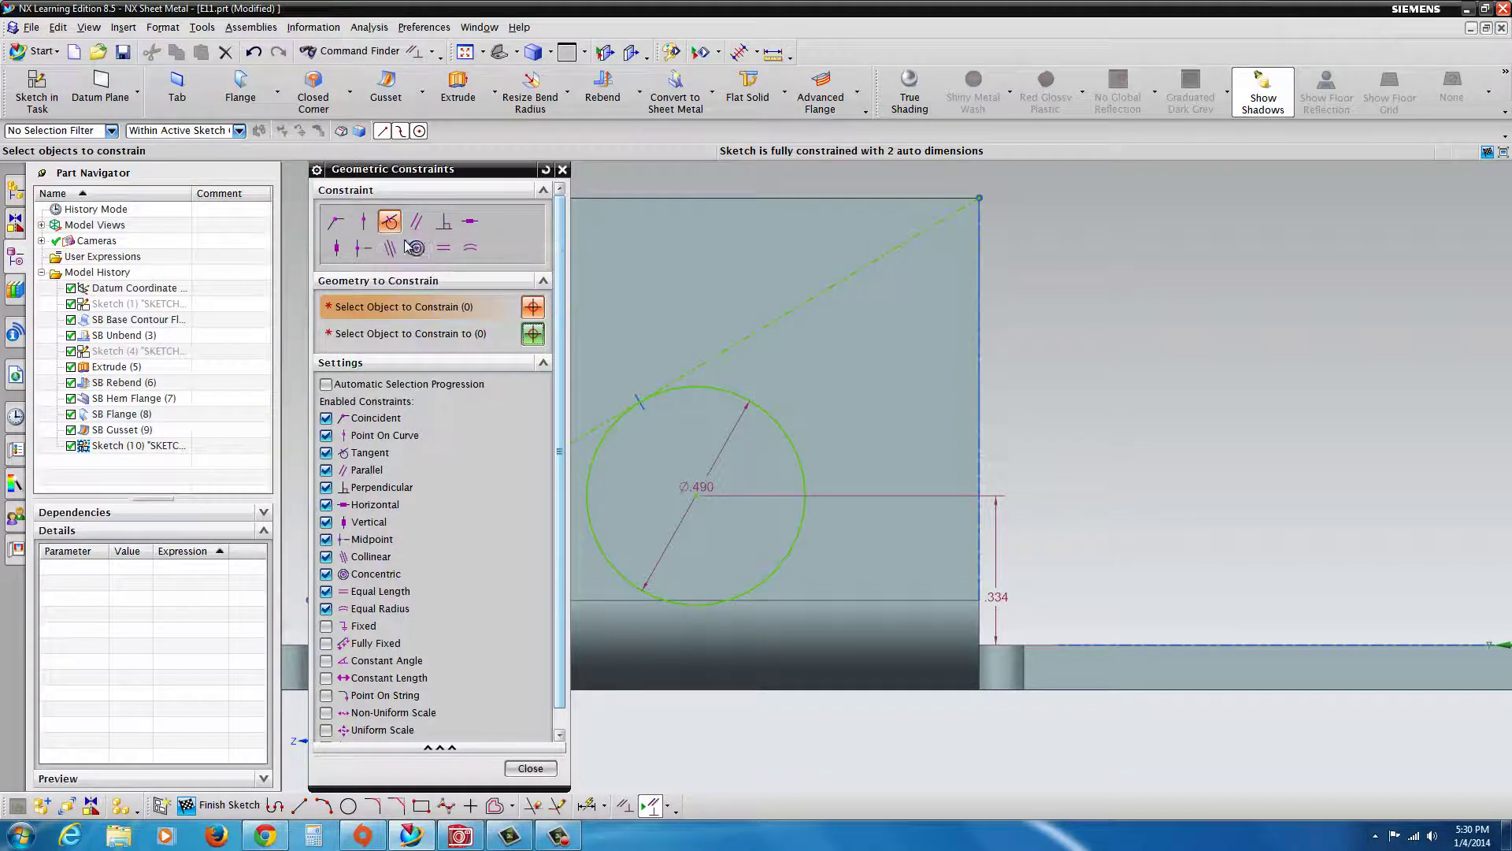
{"action": "left_click", "coordinate": [368, 225]}
{"action": "left_click", "coordinate": [363, 249]}
{"action": "left_click", "coordinate": [695, 495]}
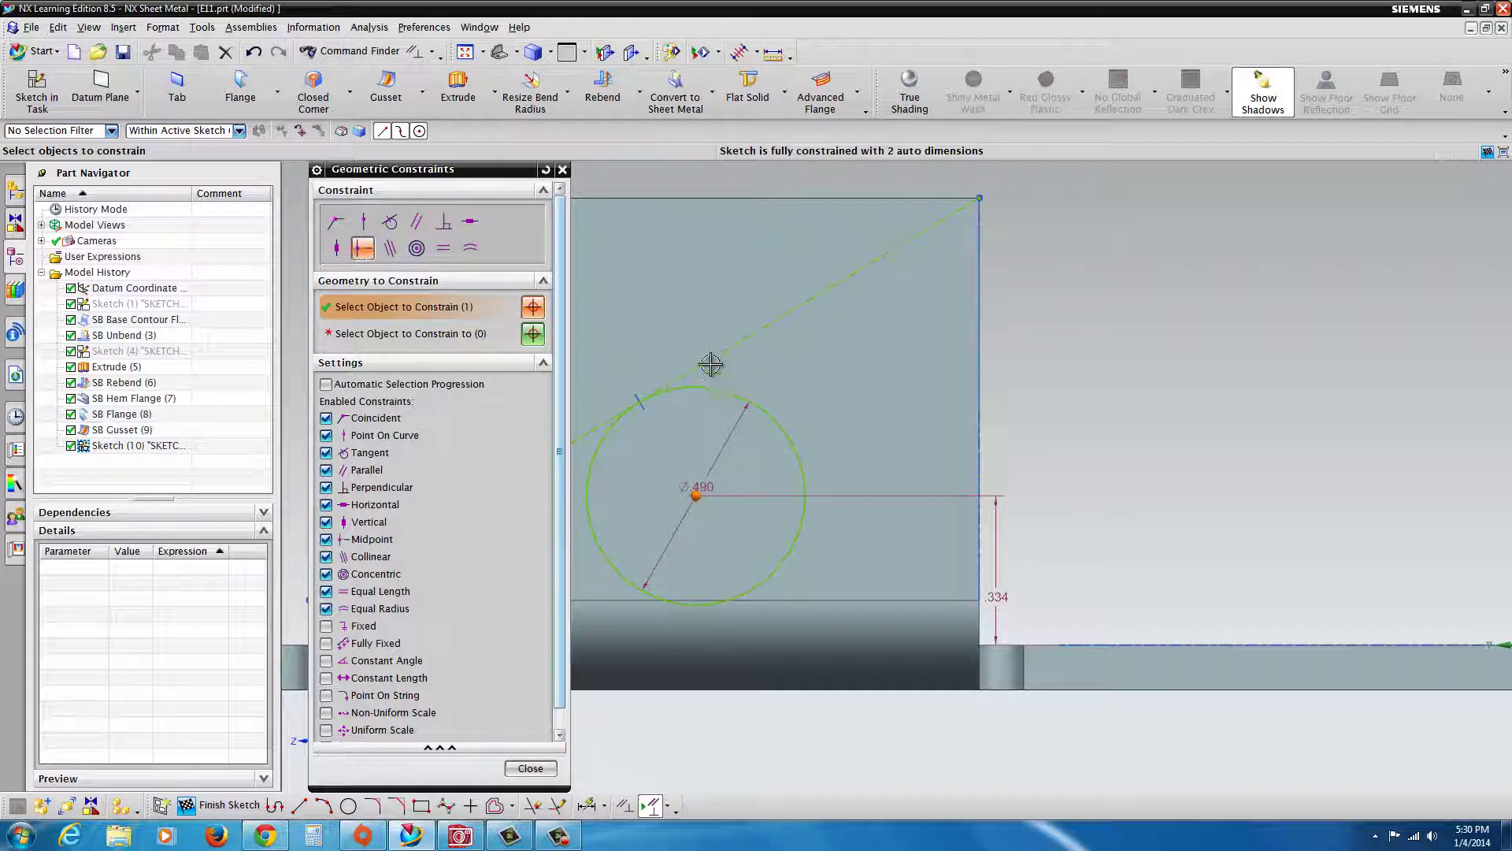
- Close the constraint settings and attempt to delete the Ø.490 circle with Ctrl+D
{"action": "left_click", "coordinate": [530, 768]}
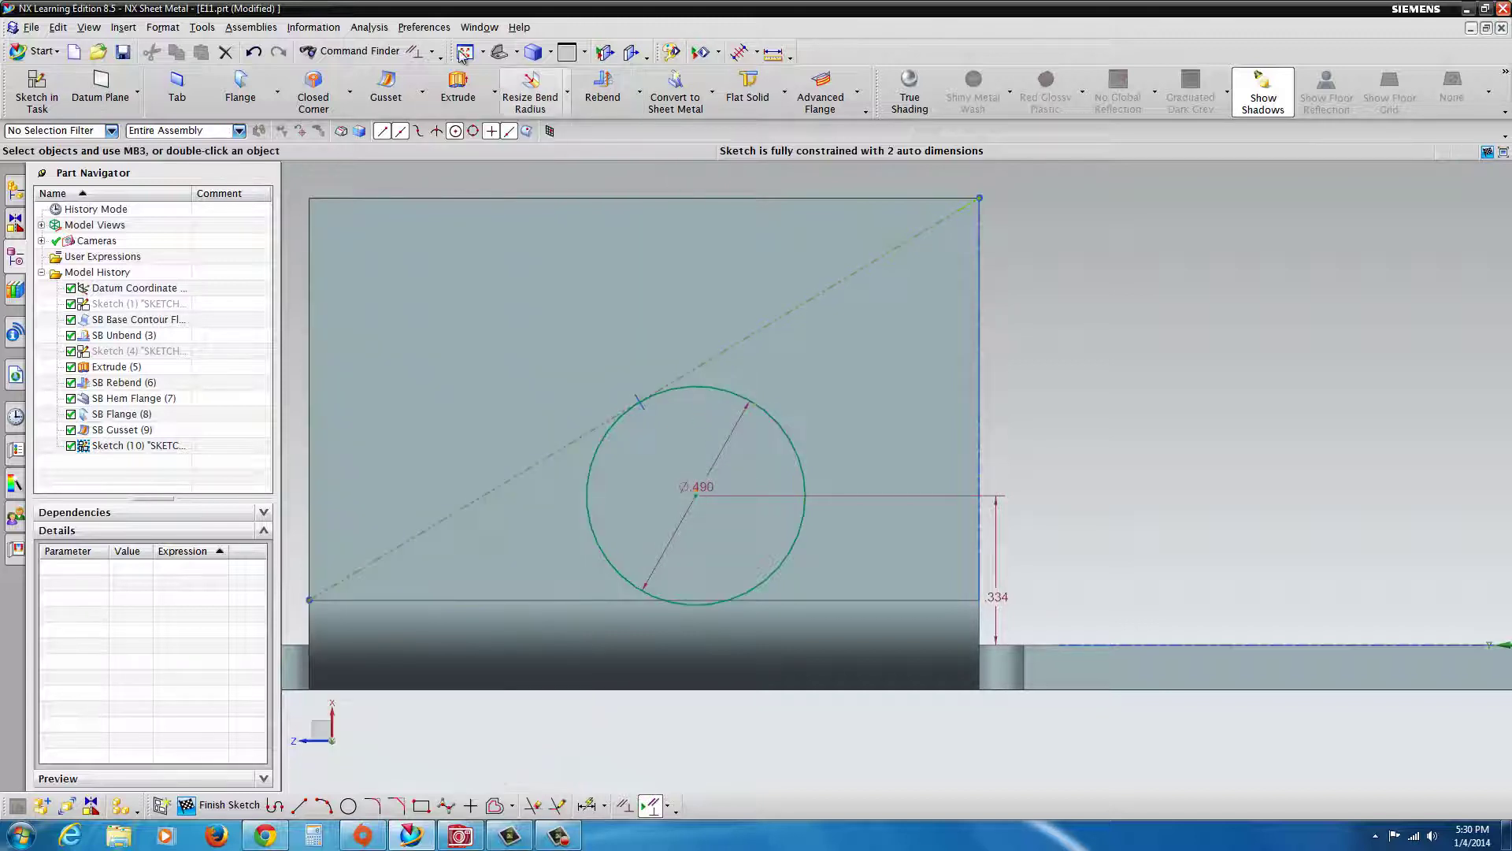
{"action": "left_click", "coordinate": [769, 412]}
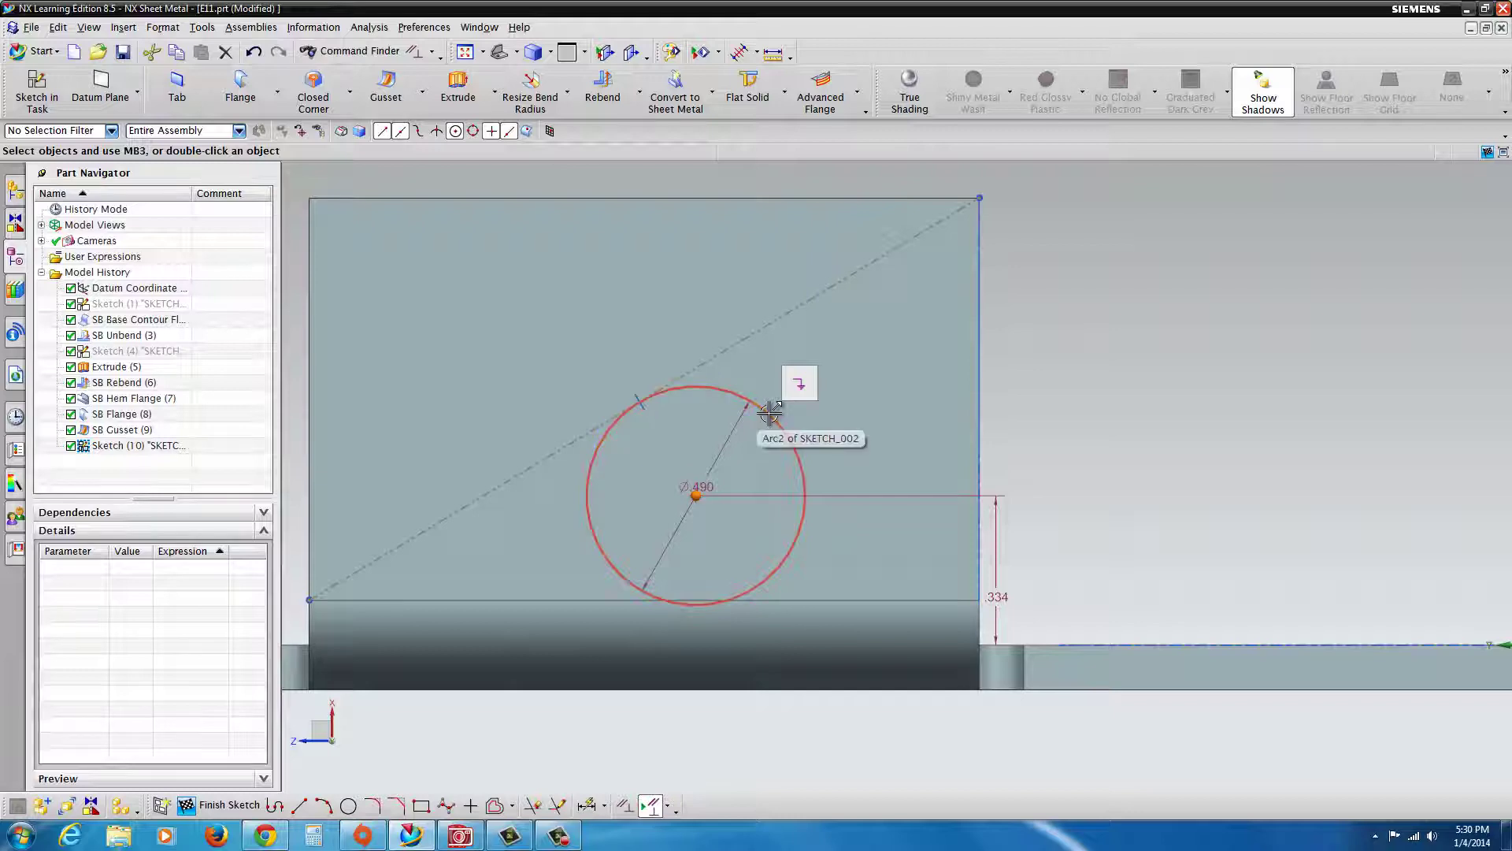
{"action": "key", "text": "ctrl+d"}
{"action": "key", "text": "Escape"}
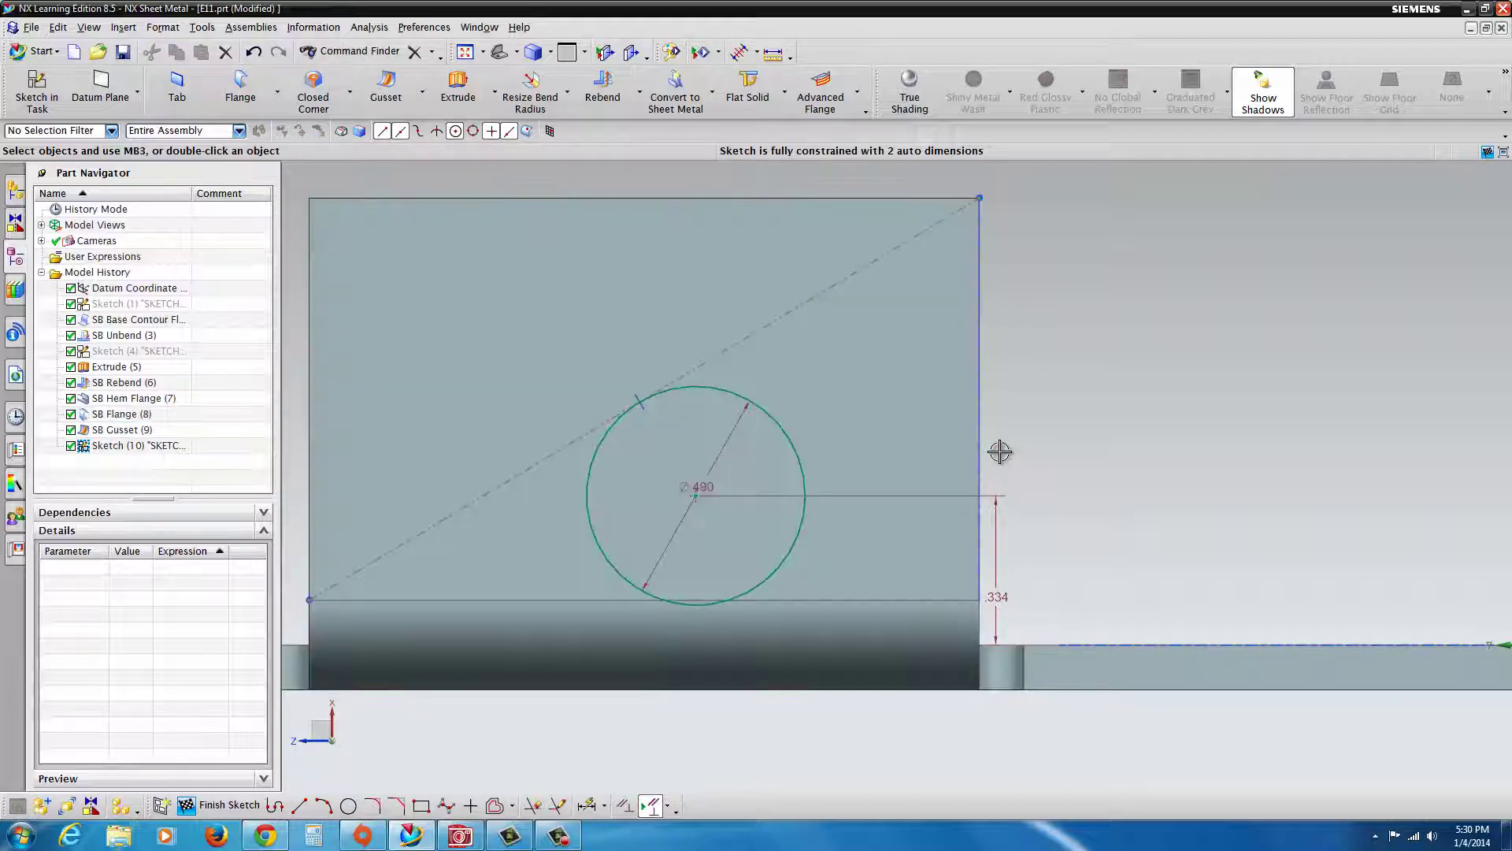
{"action": "left_click", "coordinate": [797, 453]}
{"action": "key", "text": "ctrl+d"}
{"action": "left_click", "coordinate": [513, 555]}
{"action": "left_click", "coordinate": [513, 554]}
{"action": "scroll", "coordinate": [798, 605], "scroll_direction": "down", "scroll_amount": 4}
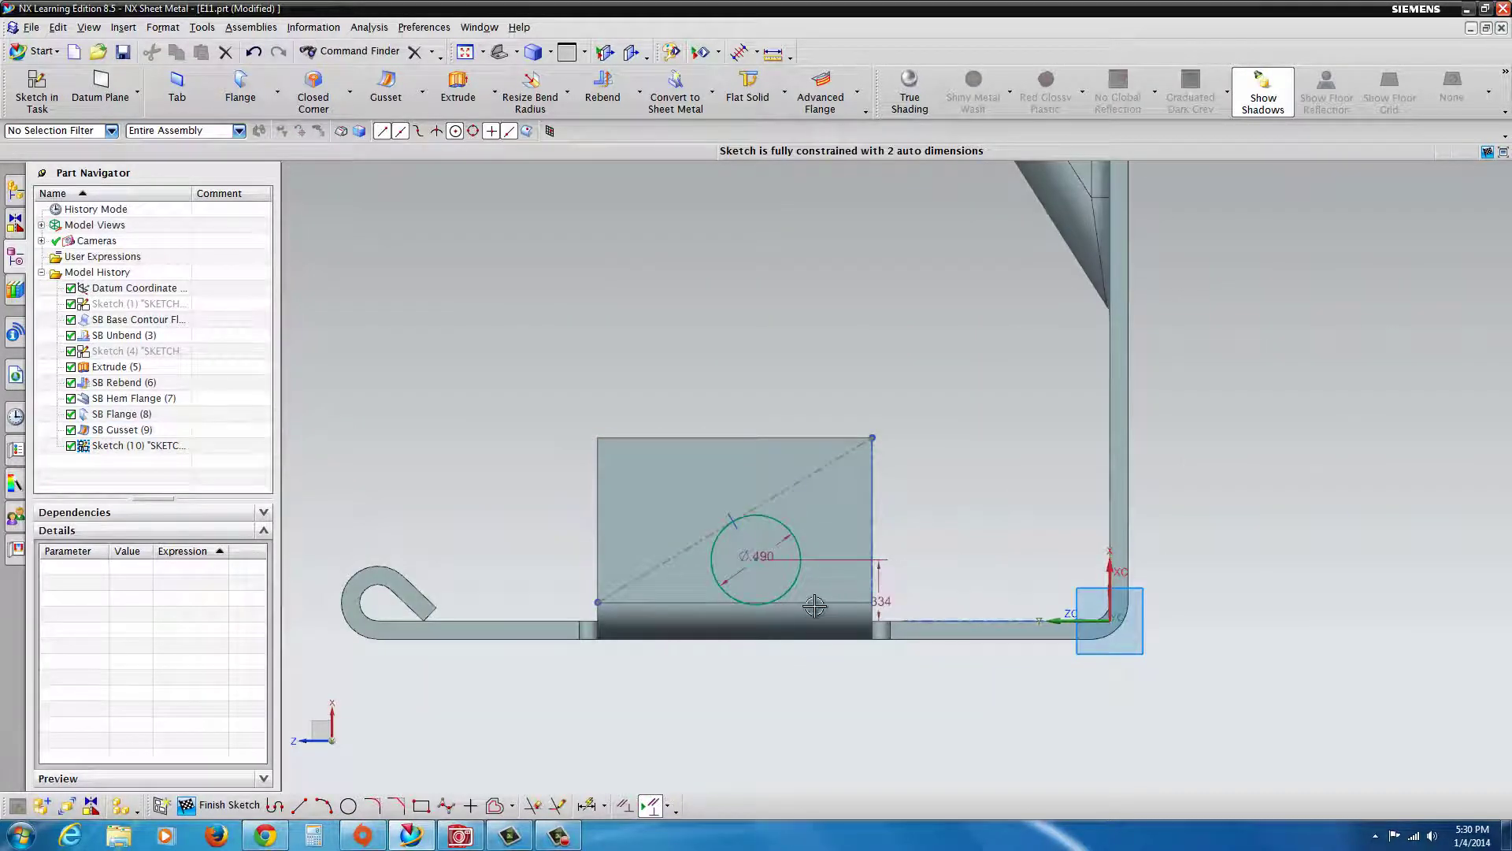
- Draw a Ø.401 circle centred on the diagonal's midpoint and delete the old Ø.490 circle
{"action": "left_click", "coordinate": [348, 806]}
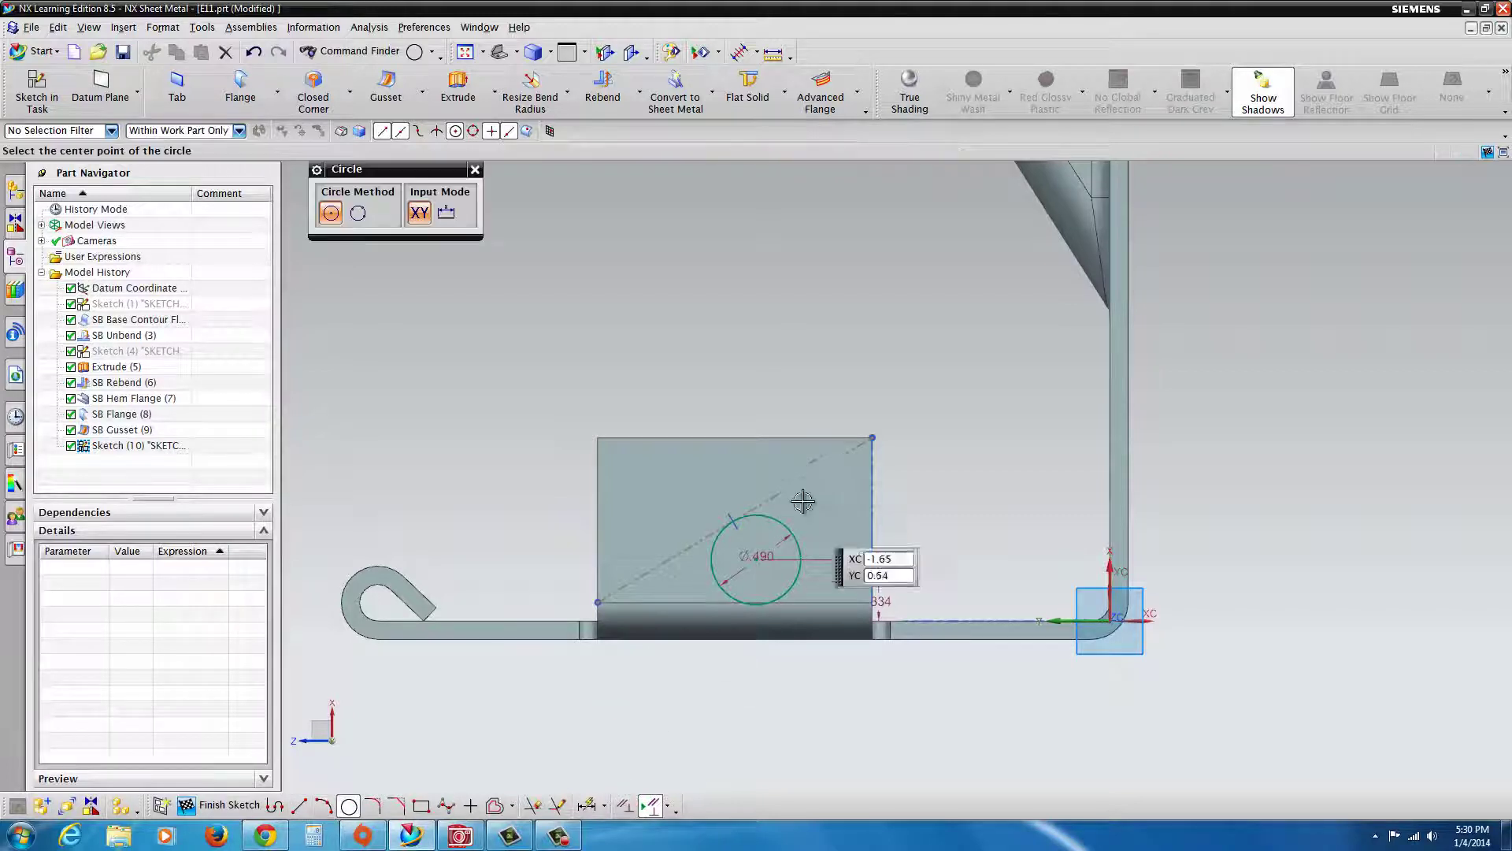
{"action": "left_click", "coordinate": [726, 526]}
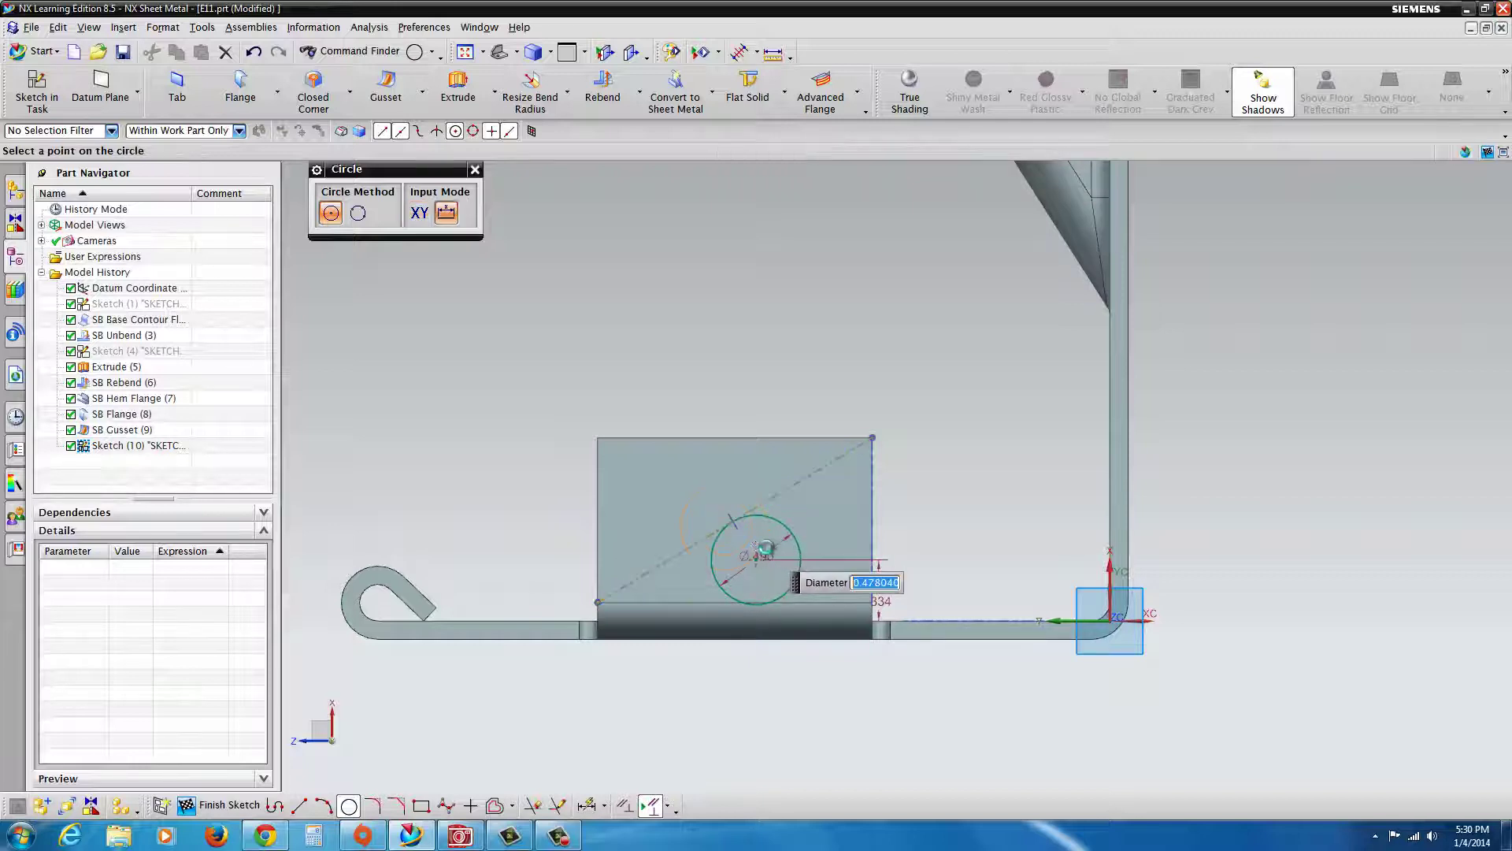
{"action": "left_click", "coordinate": [759, 538]}
{"action": "key", "text": "Escape"}
{"action": "left_click", "coordinate": [790, 533]}
{"action": "key", "text": "Delete"}
{"action": "scroll", "coordinate": [827, 535], "scroll_direction": "down", "scroll_amount": 1}
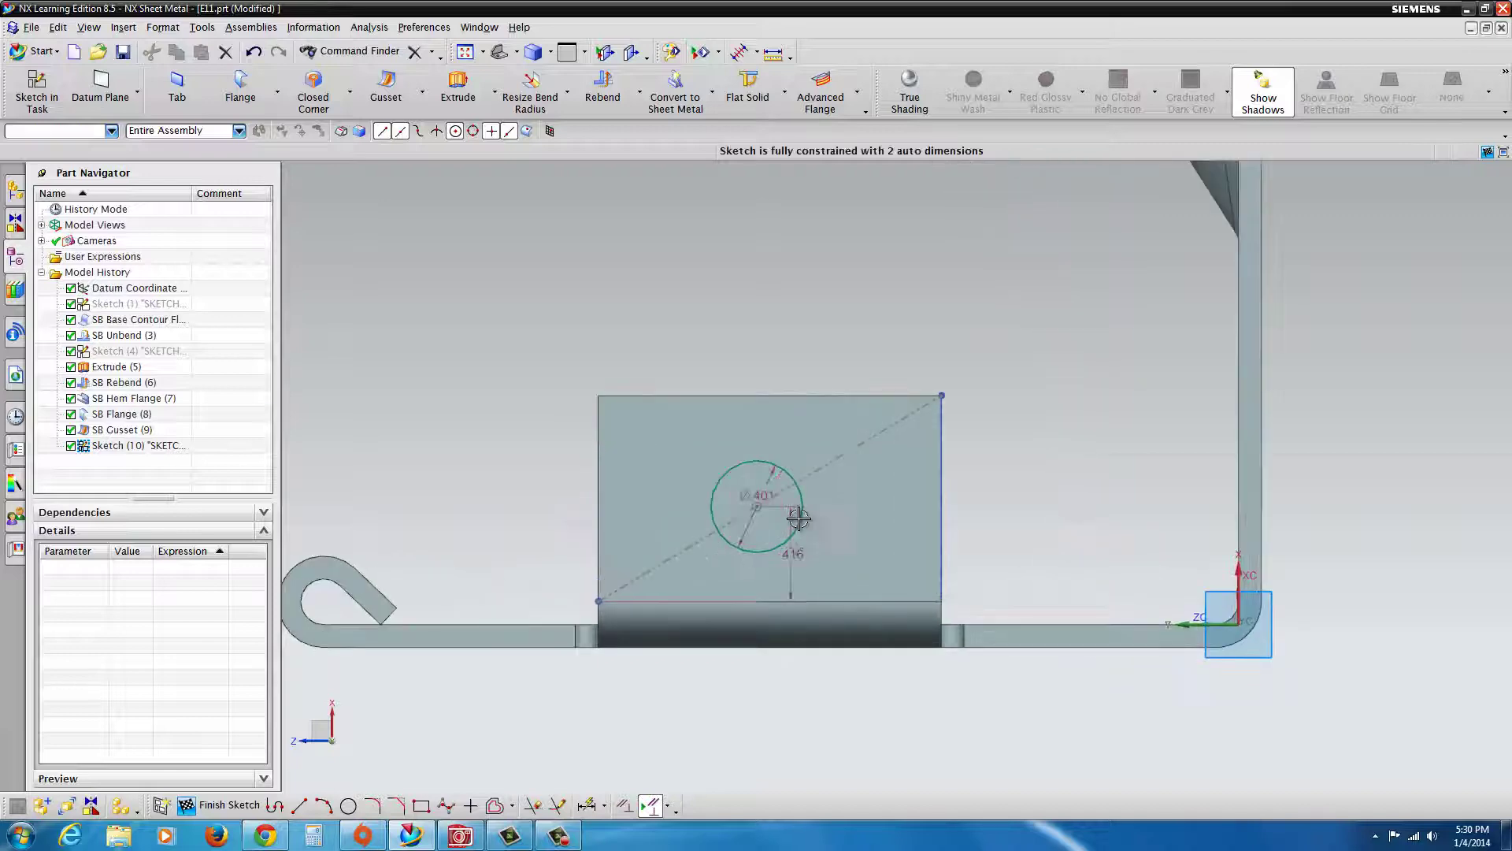
{"action": "mouse_move", "coordinate": [712, 581]}
{"action": "middle_mouse_down"}
{"action": "mouse_move", "coordinate": [770, 550]}
{"action": "mouse_move", "coordinate": [865, 150]}
{"action": "middle_mouse_up"}
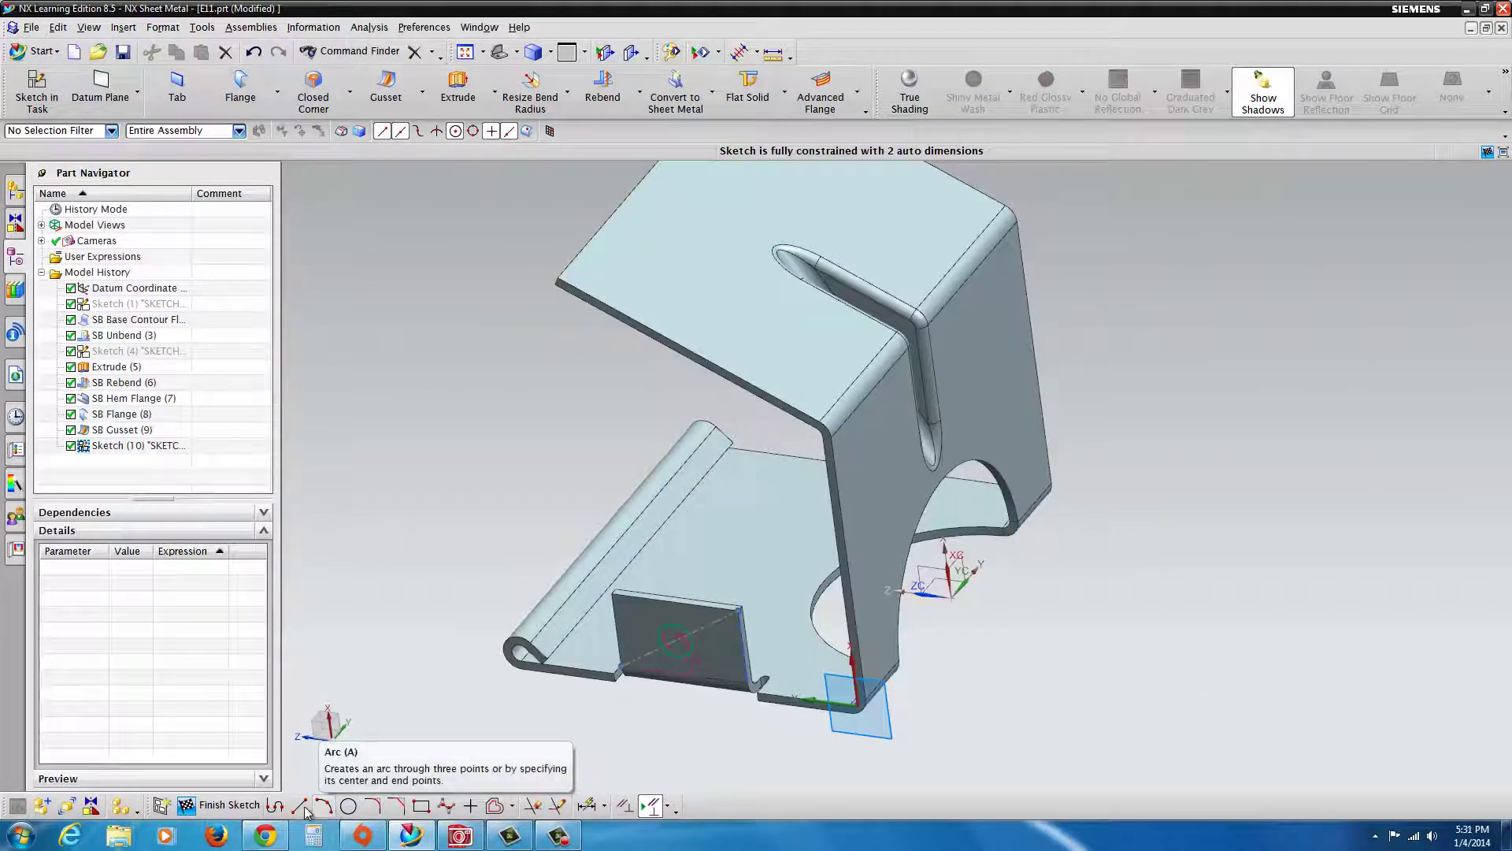
- Extrude the circle with Through All start and end limits, subtracting a hole through the flange
{"action": "left_click", "coordinate": [458, 87]}
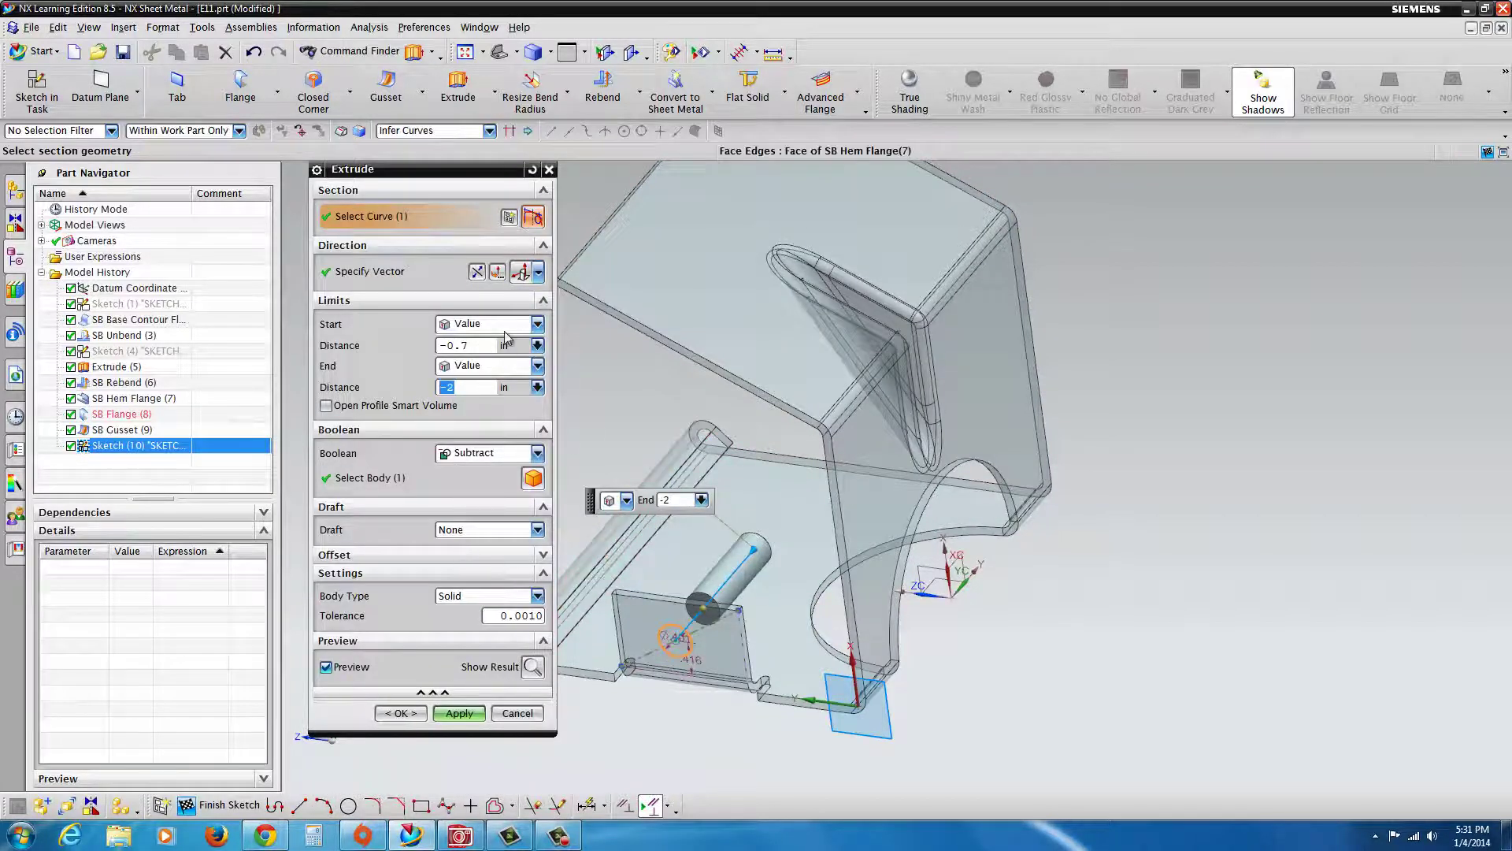
{"action": "left_click", "coordinate": [457, 714]}
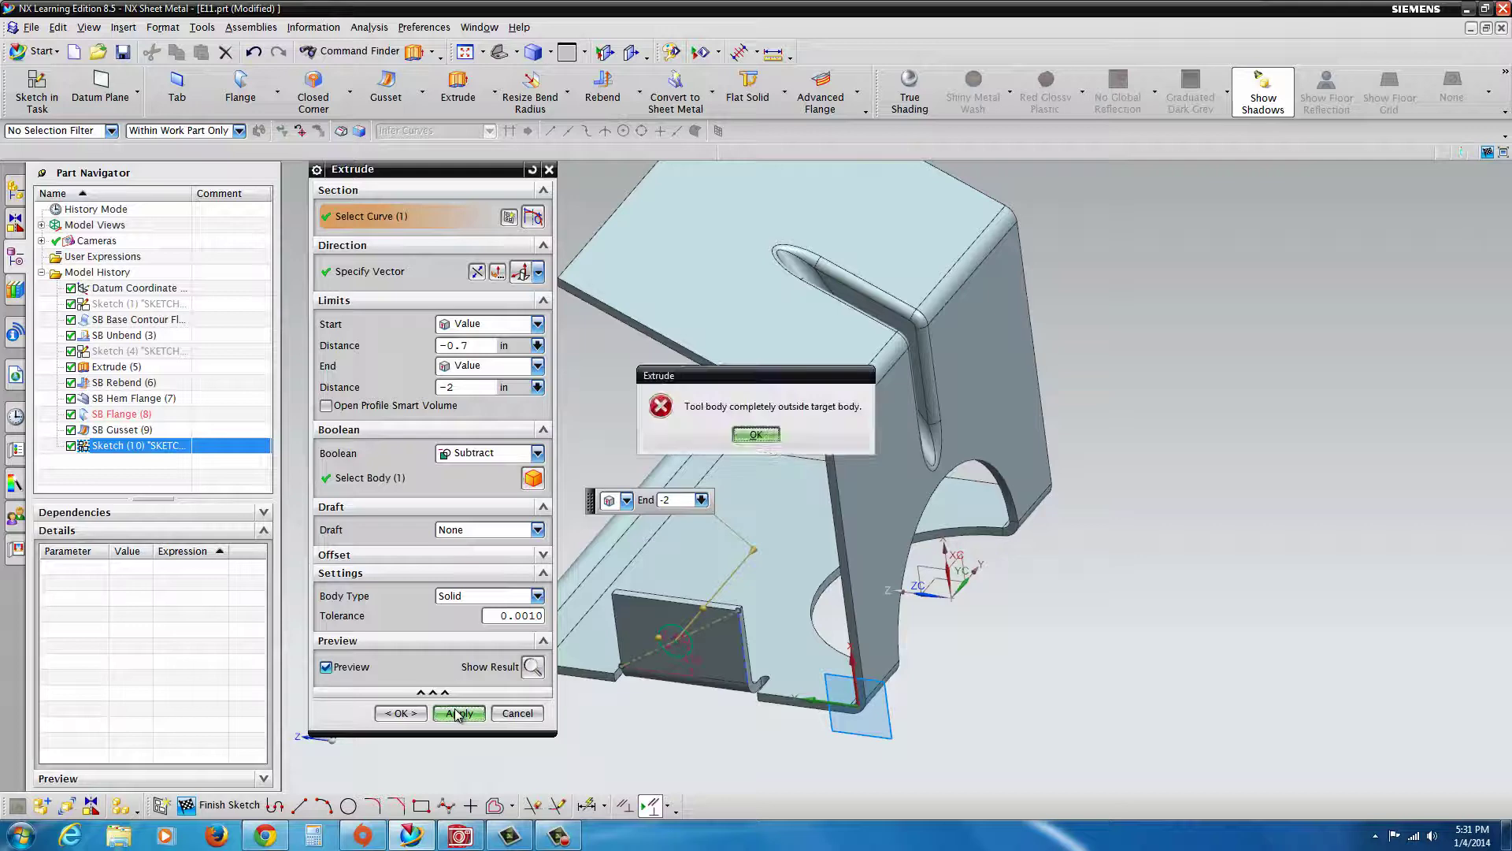
{"action": "left_click", "coordinate": [755, 435]}
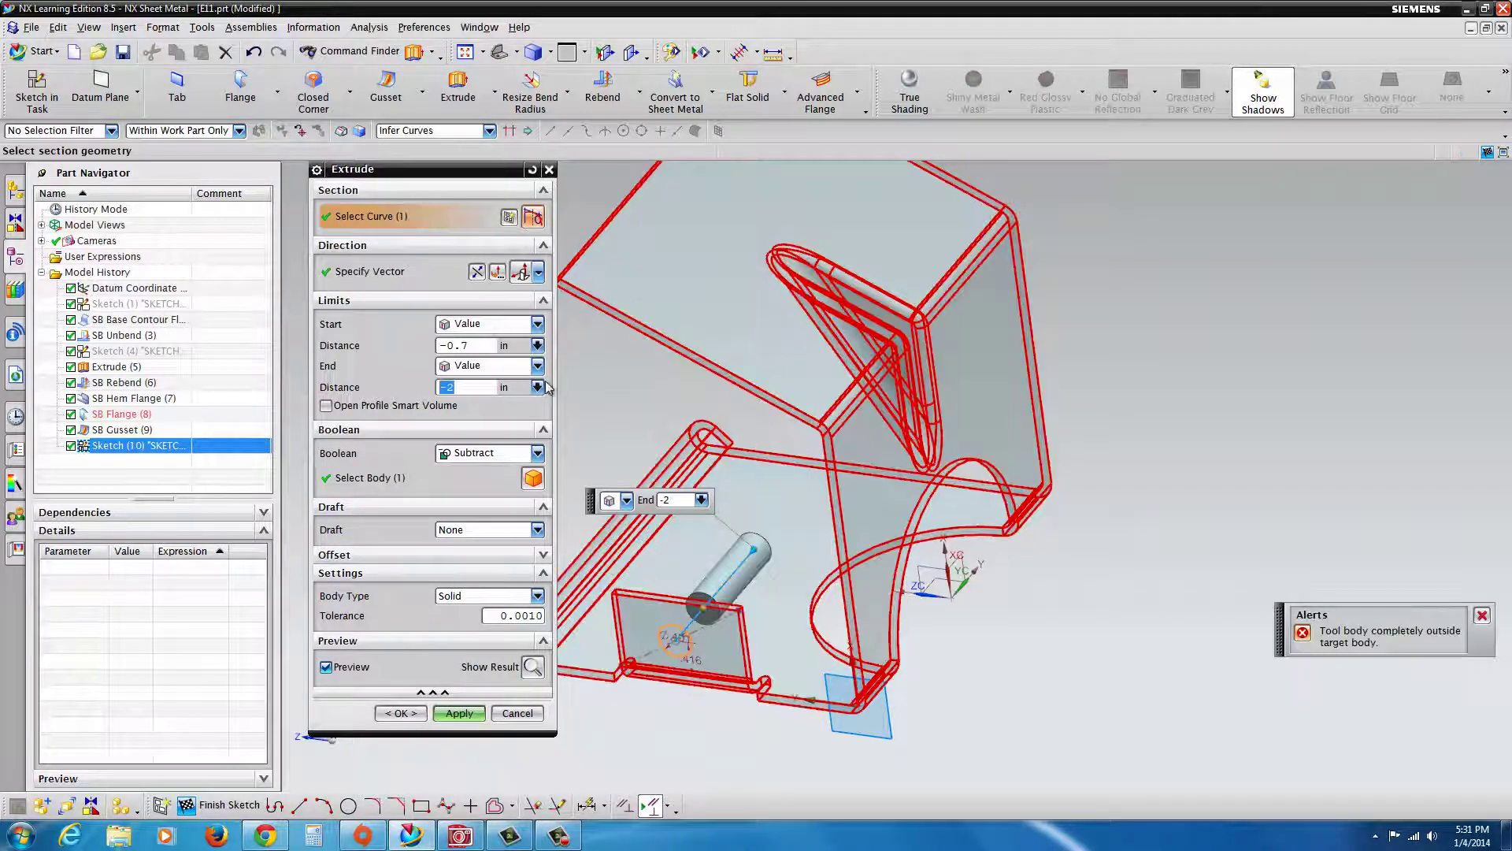
{"action": "left_click", "coordinate": [537, 325]}
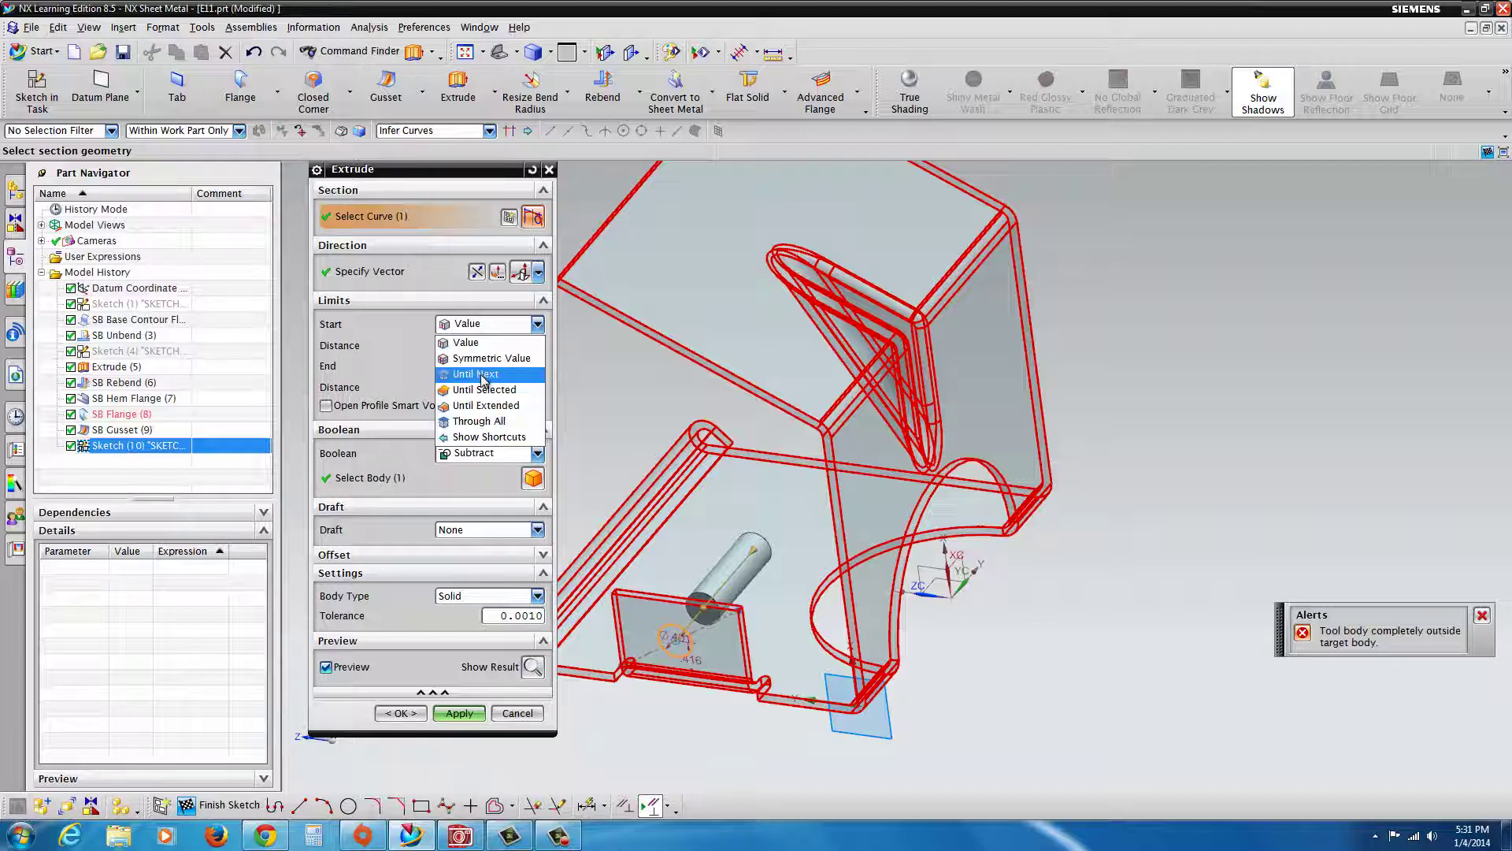
{"action": "left_click", "coordinate": [482, 422]}
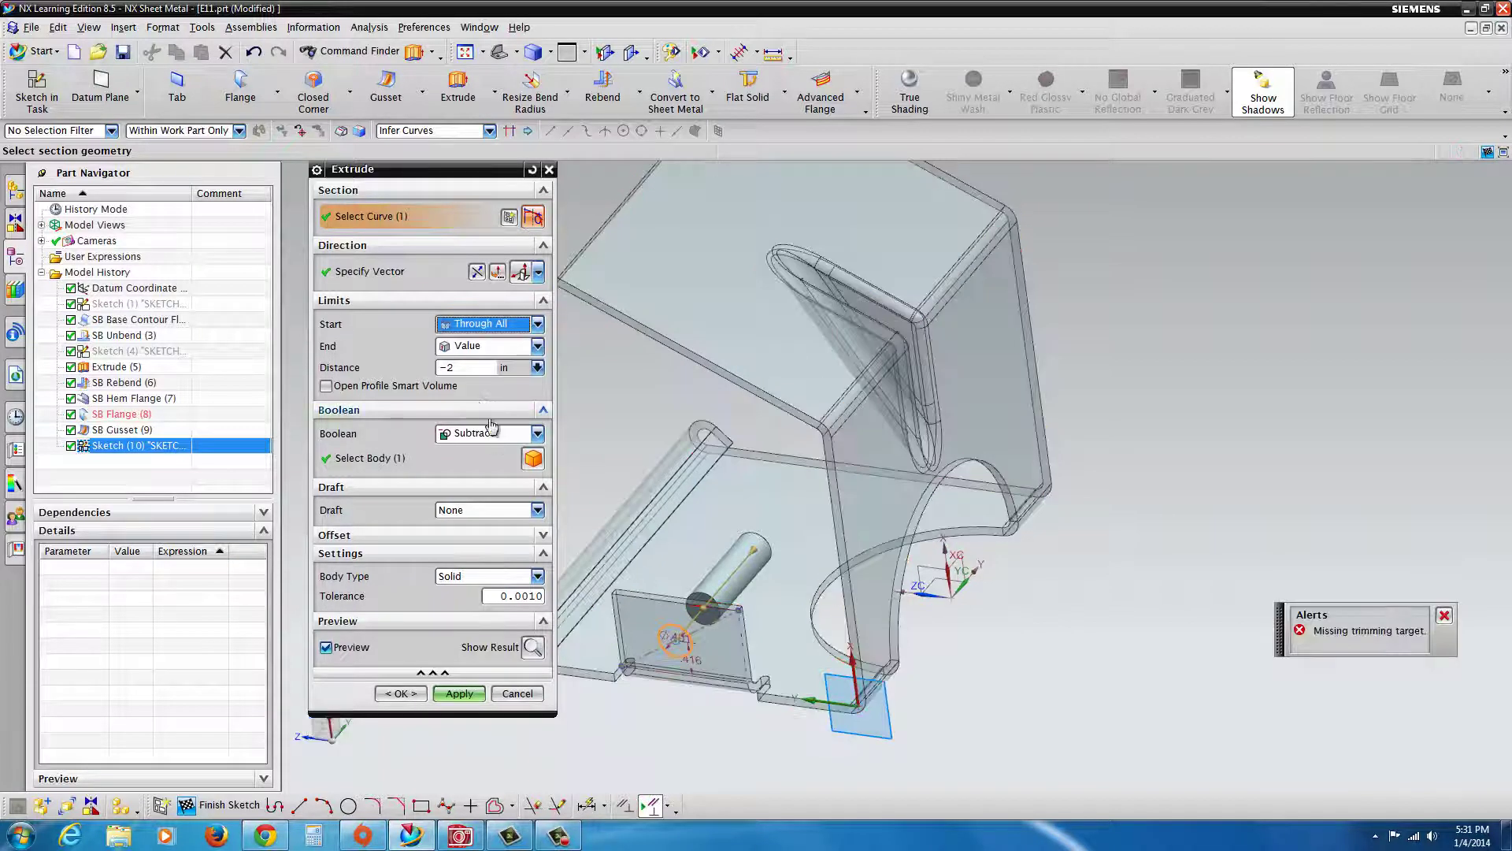
{"action": "left_click", "coordinate": [534, 349]}
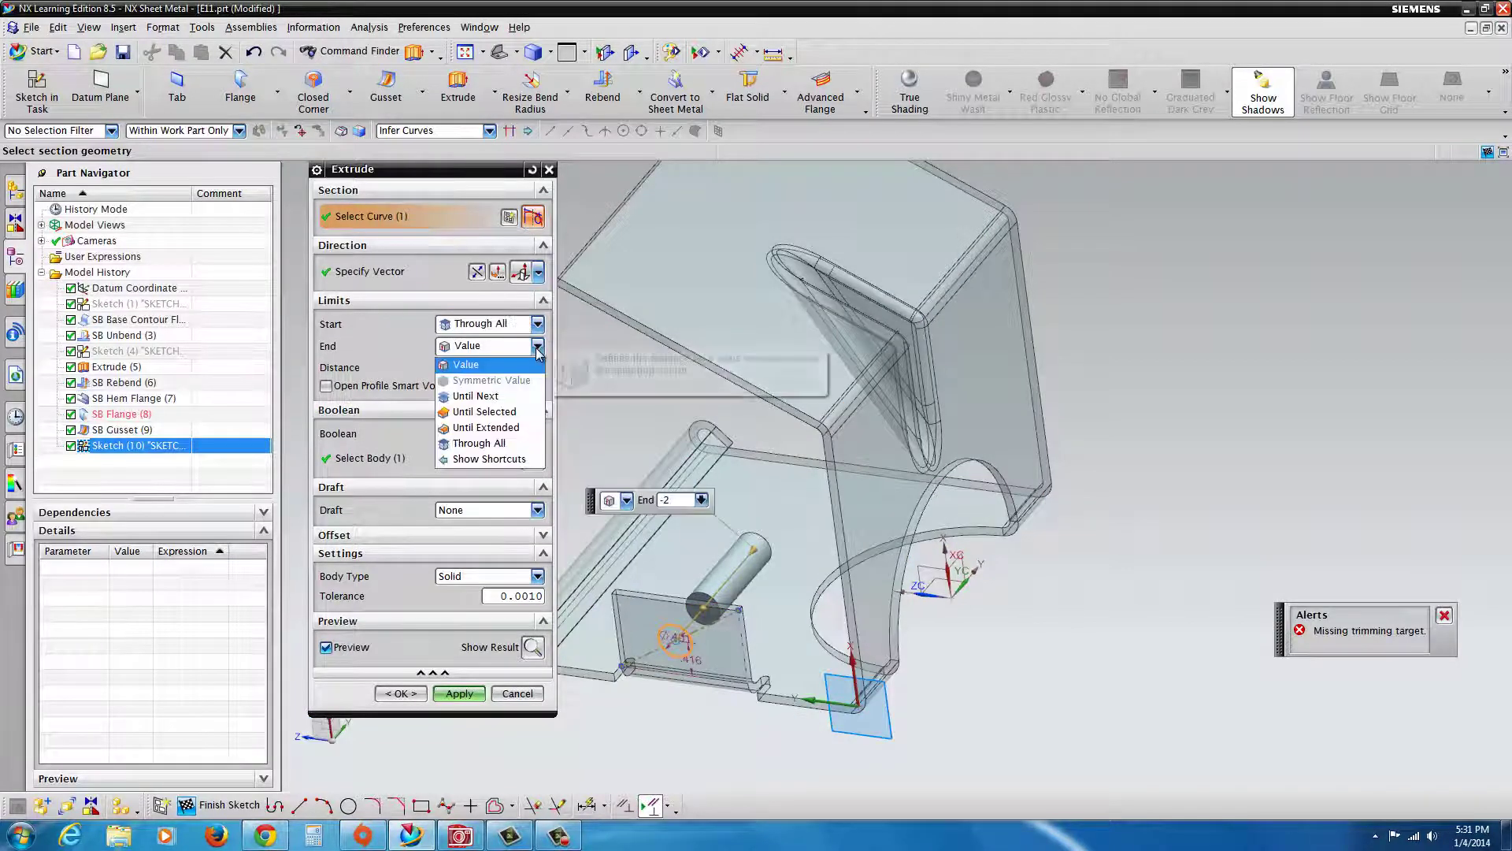
{"action": "left_click", "coordinate": [479, 442]}
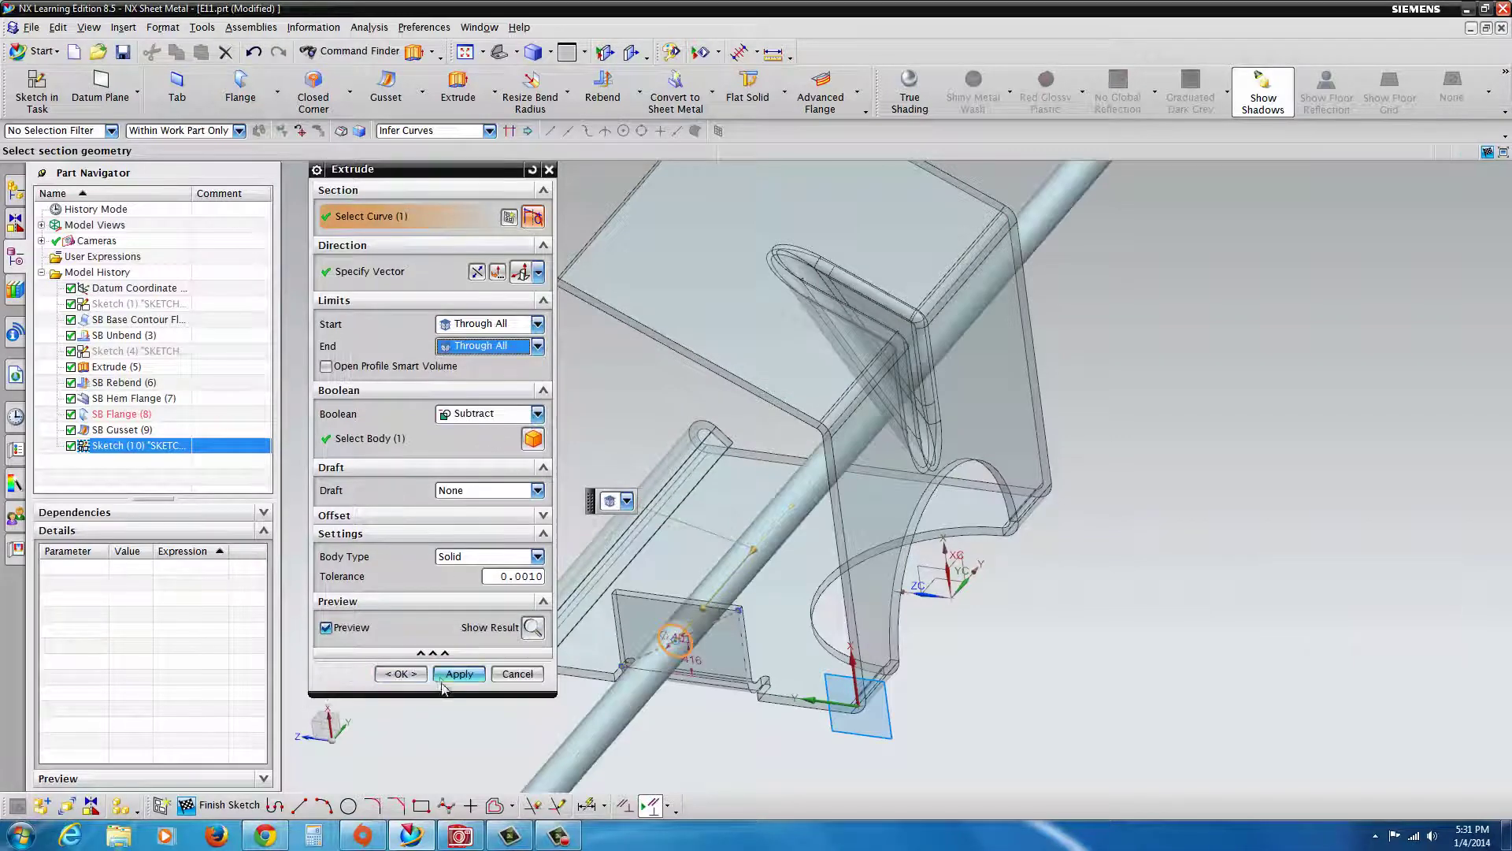
{"action": "left_click", "coordinate": [430, 675]}
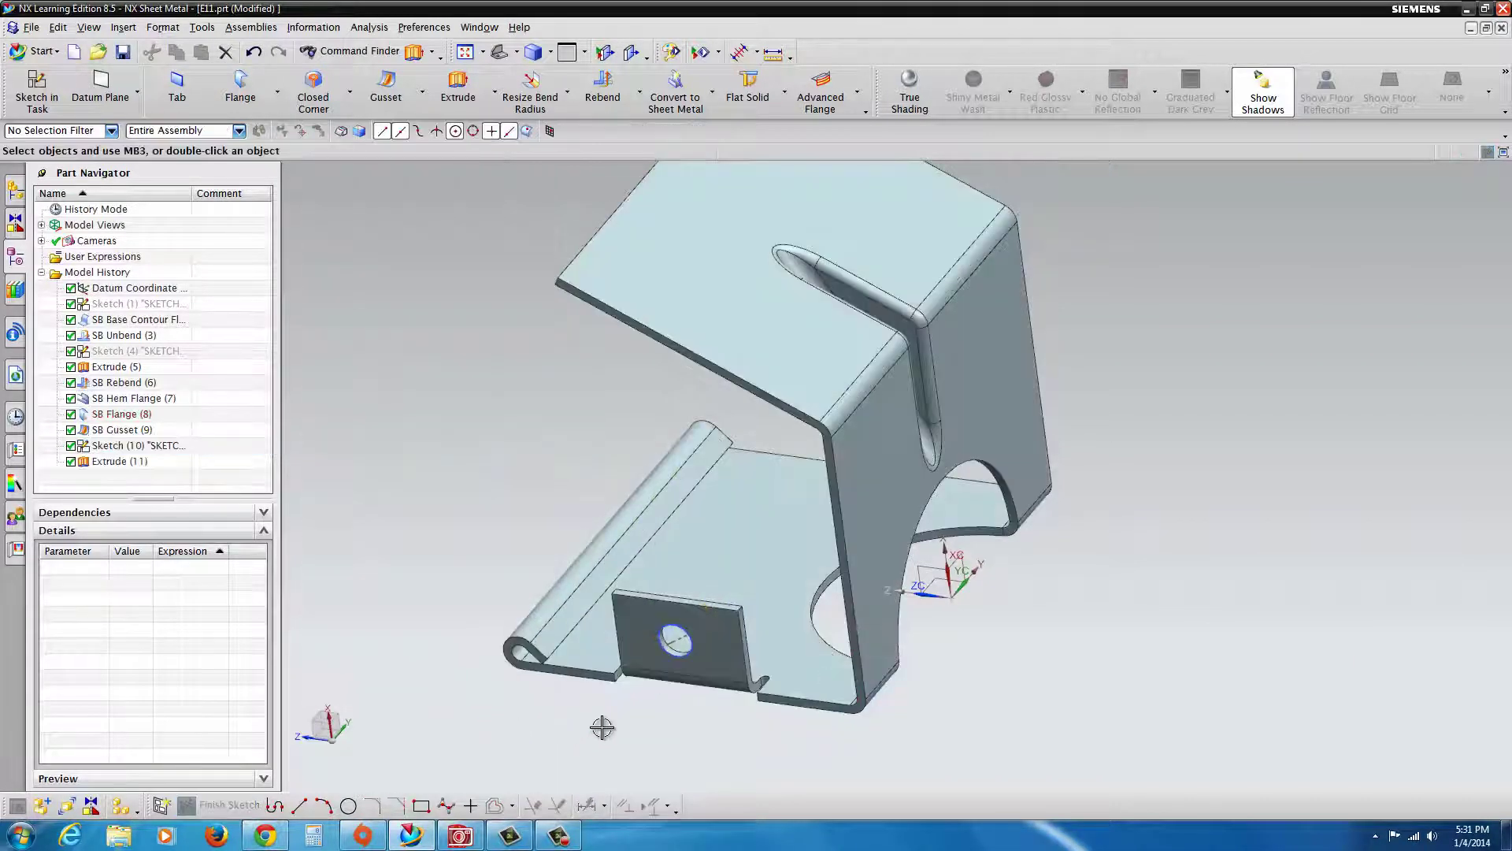
- Create a new sketch on the top flange face
{"action": "middle_click_drag", "start_coordinate": [675, 601], "coordinate": [737, 607]}
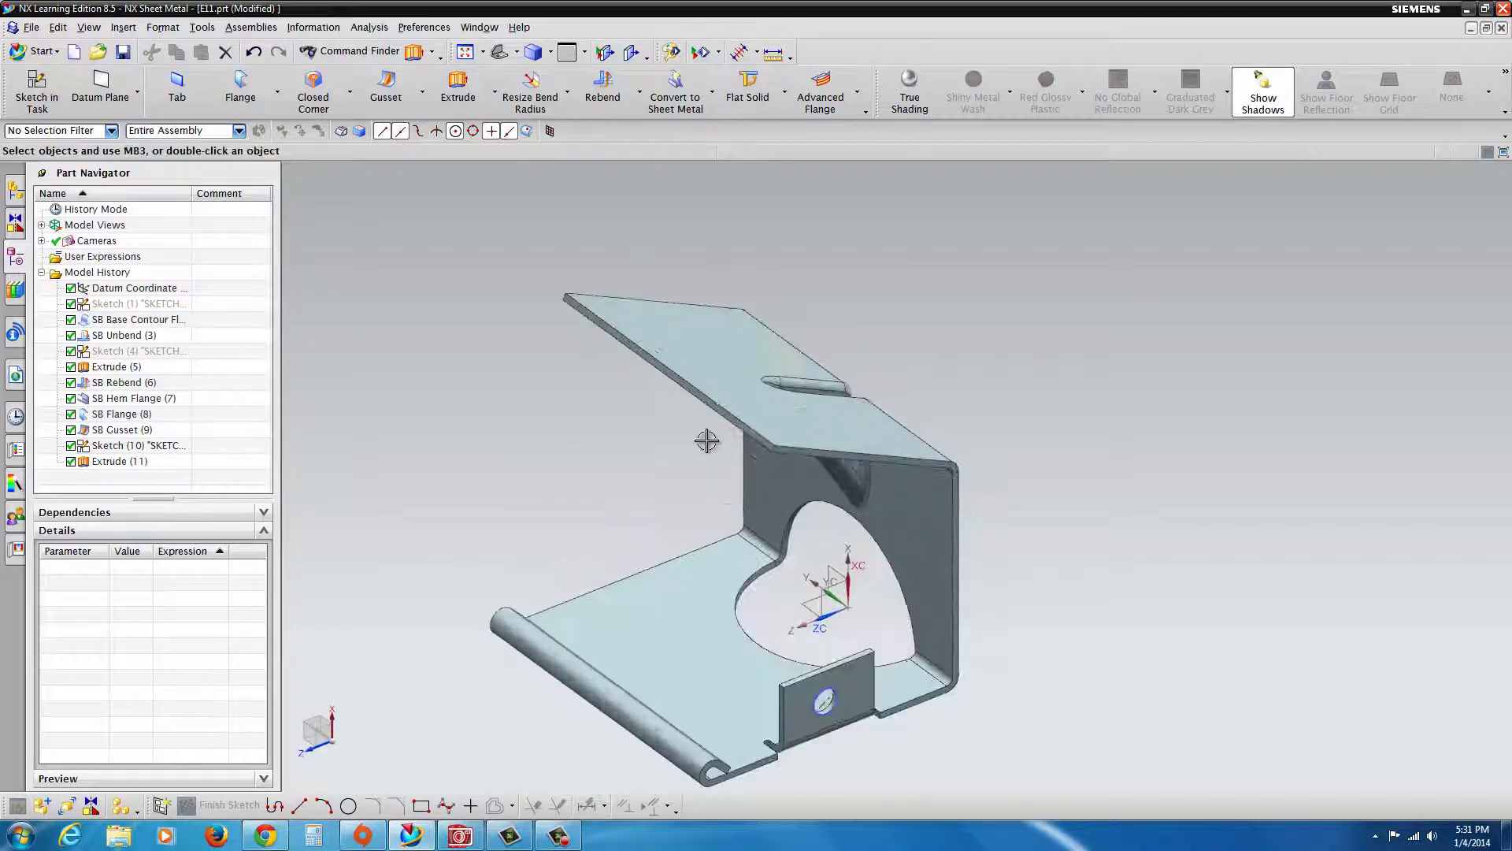
{"action": "mouse_move", "coordinate": [706, 321]}
{"action": "middle_mouse_down"}
{"action": "mouse_move", "coordinate": [666, 367]}
{"action": "mouse_move", "coordinate": [685, 339]}
{"action": "middle_mouse_up"}
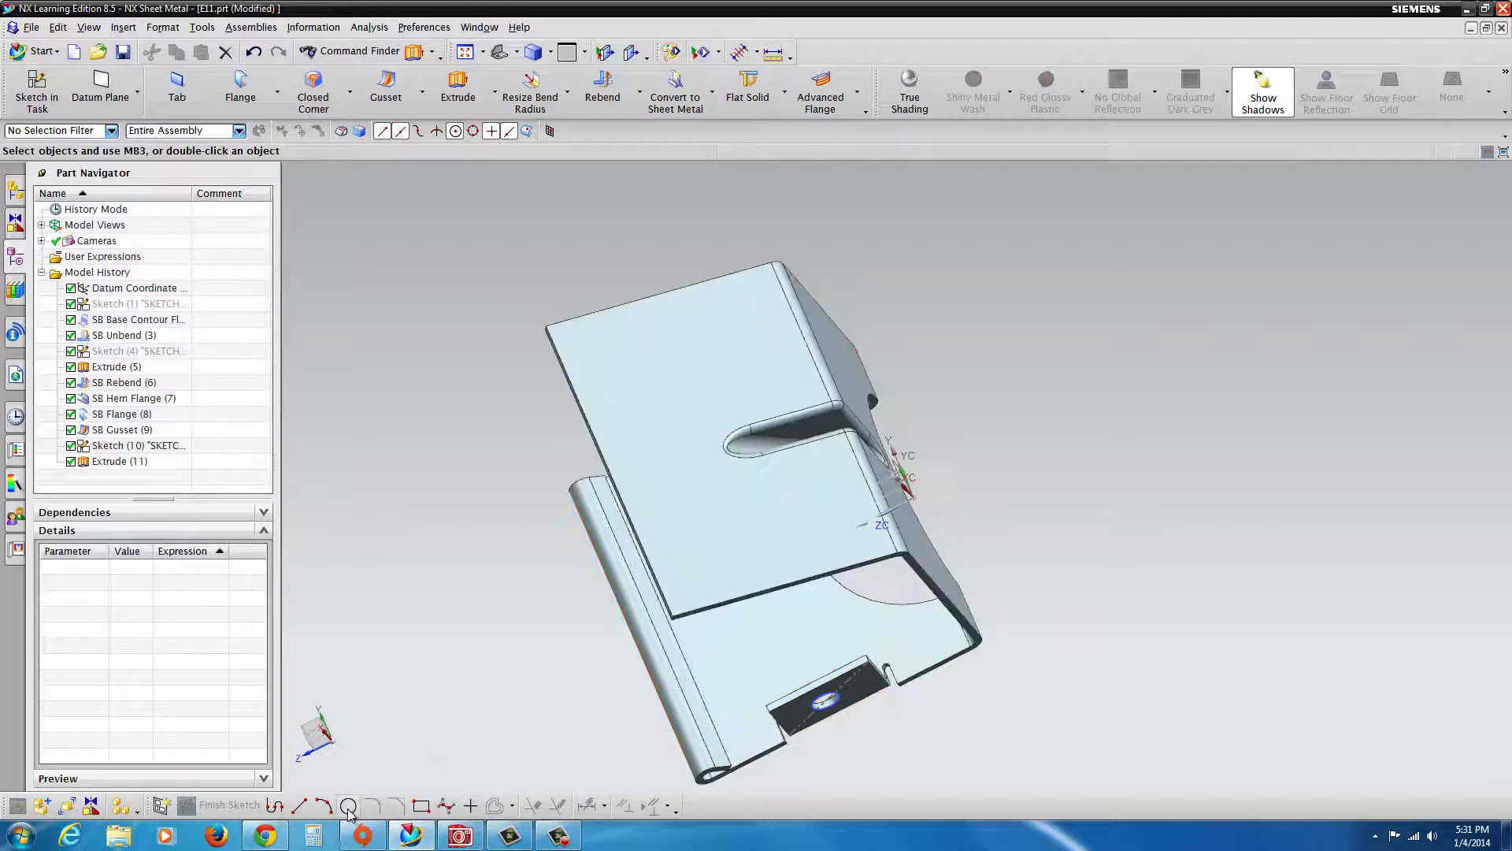
{"action": "left_click", "coordinate": [160, 805]}
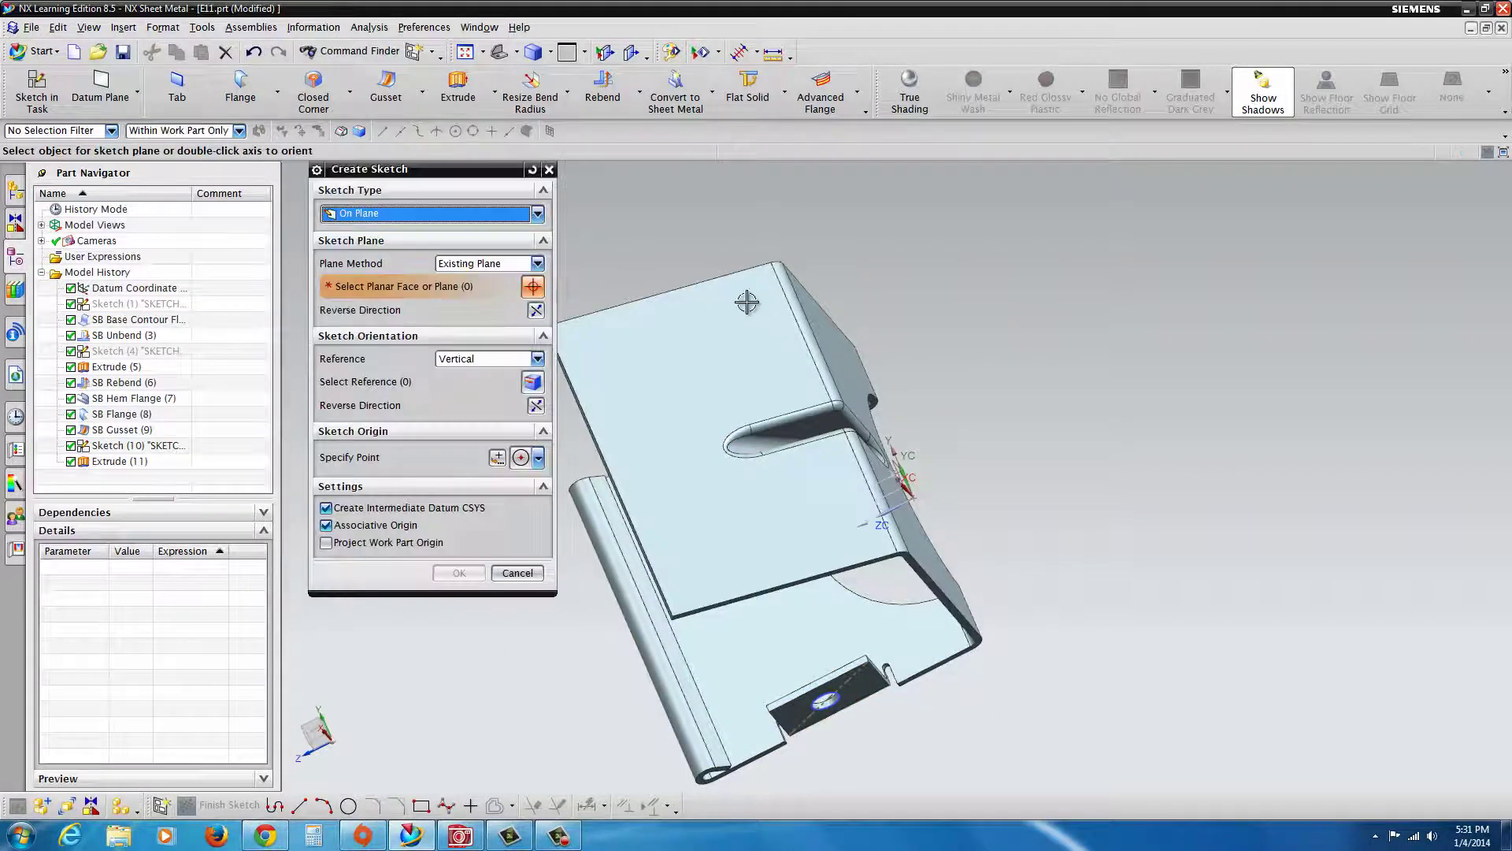
{"action": "left_click", "coordinate": [663, 335]}
{"action": "left_click", "coordinate": [458, 572]}
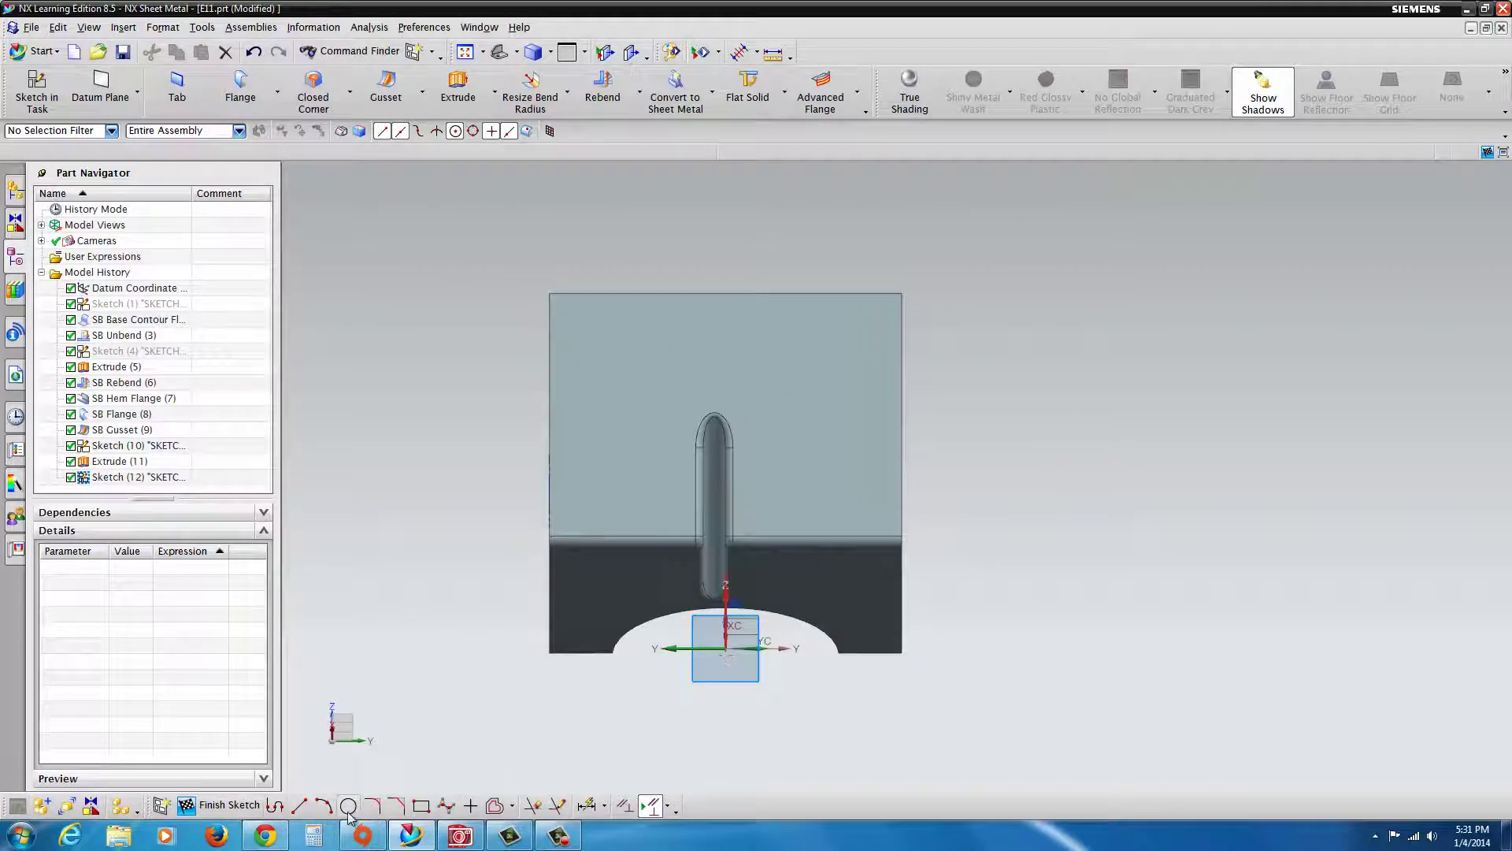
- Draw a .300 × .950 rectangle slot on the face and open the curve operations list
{"action": "left_click", "coordinate": [419, 805]}
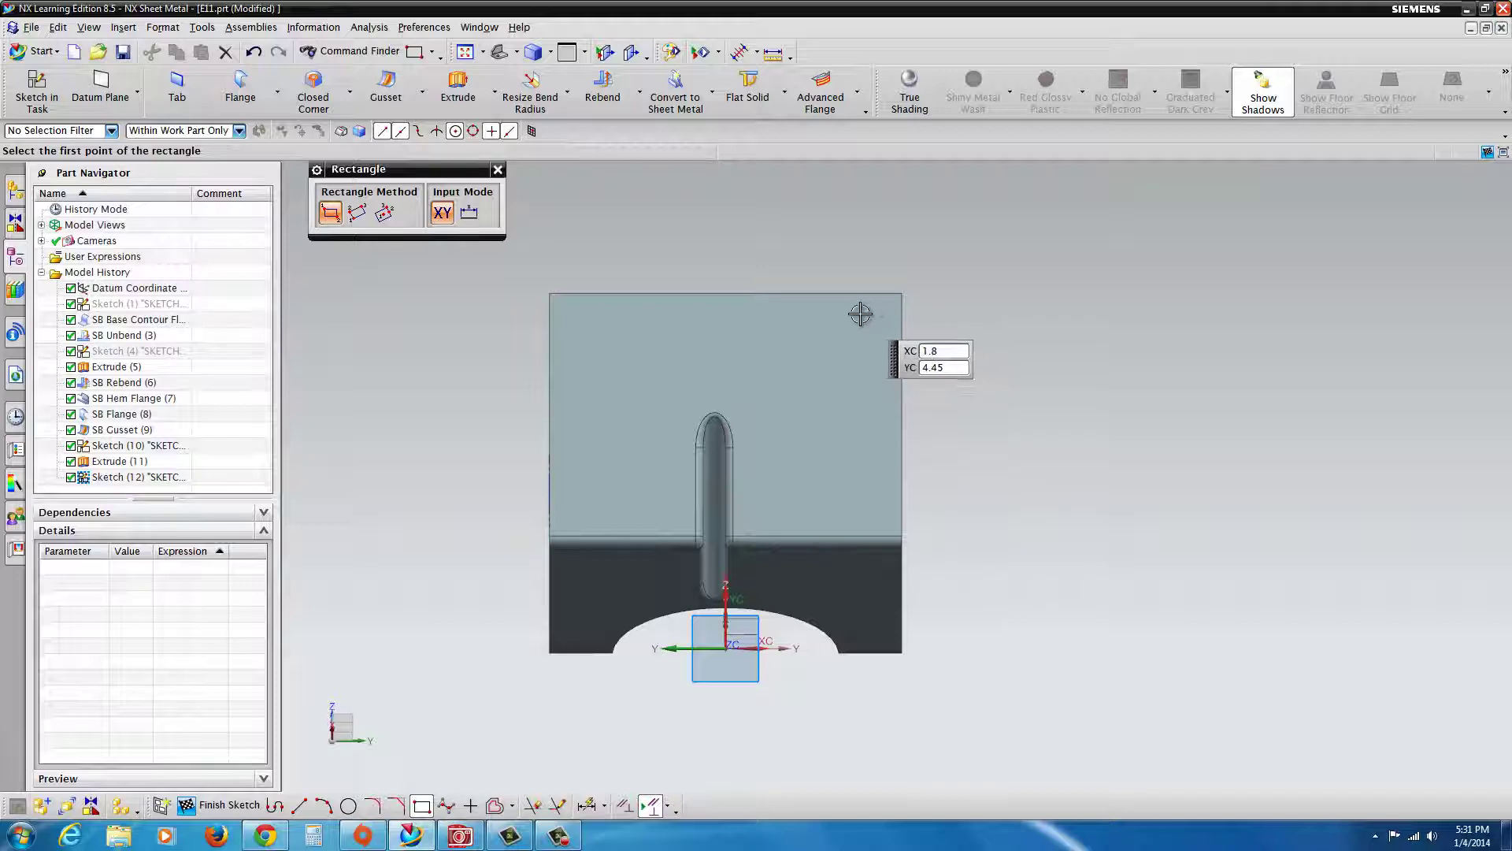
{"action": "left_click", "coordinate": [883, 386]}
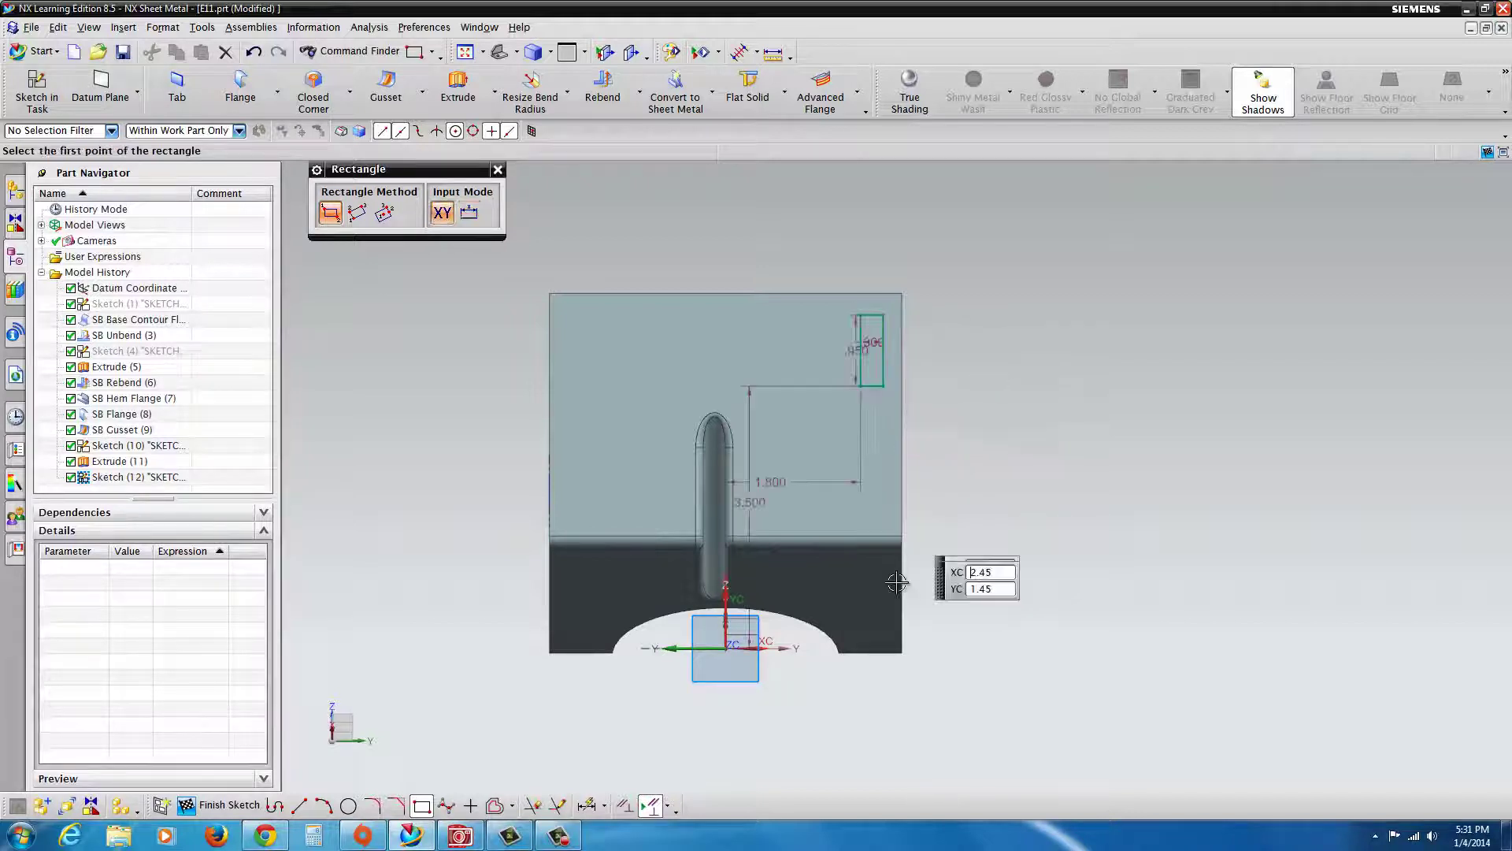
{"action": "scroll", "coordinate": [925, 367], "scroll_direction": "up", "scroll_amount": 2}
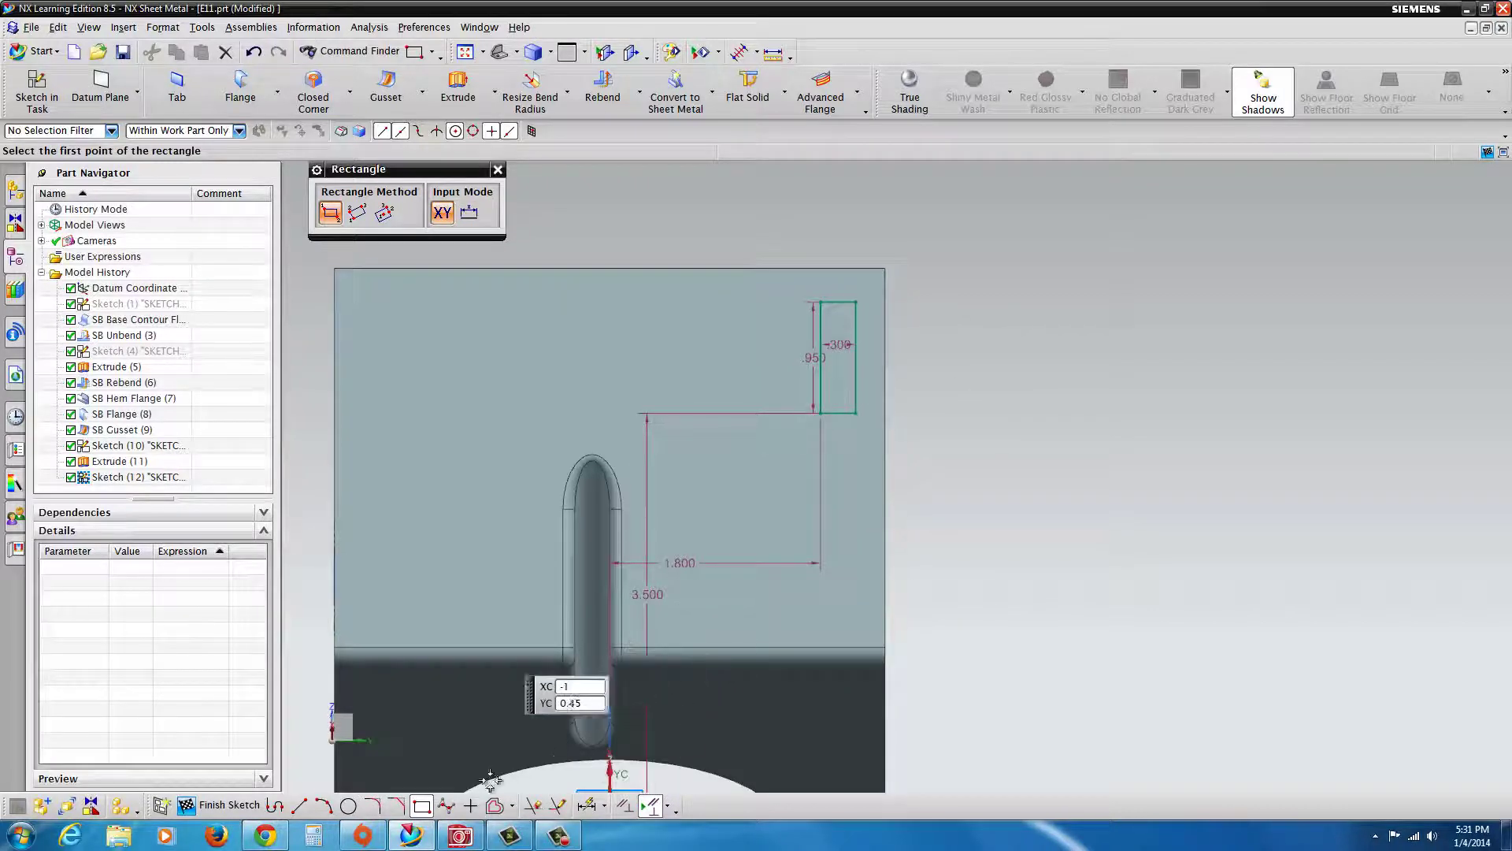
{"action": "left_click", "coordinate": [511, 807]}
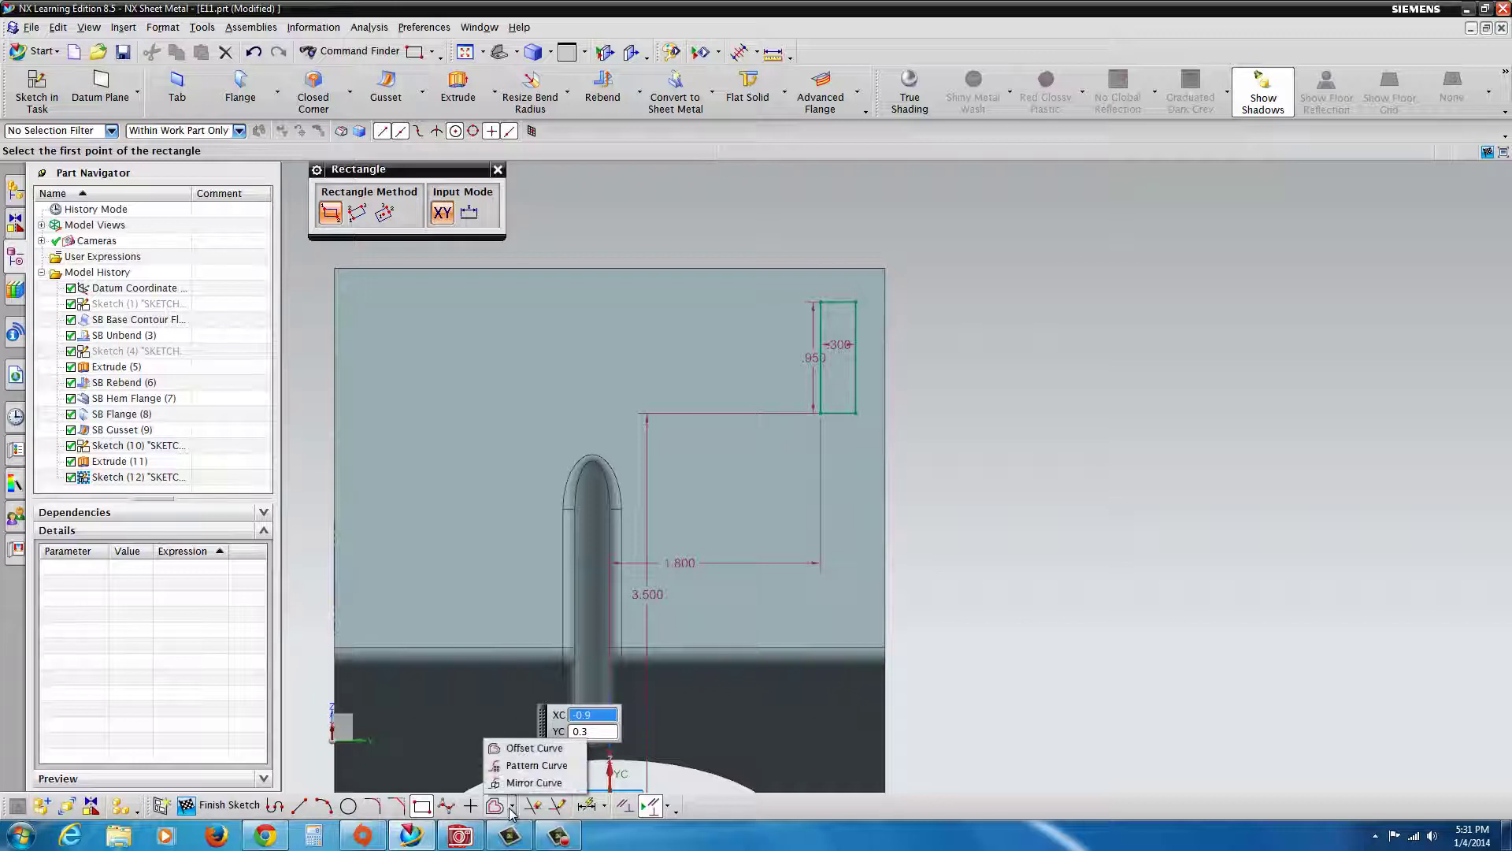
- Pattern the rectangle linearly along the sketch horizontal axis: count 5, pitch 0.375
{"action": "left_click", "coordinate": [536, 766]}
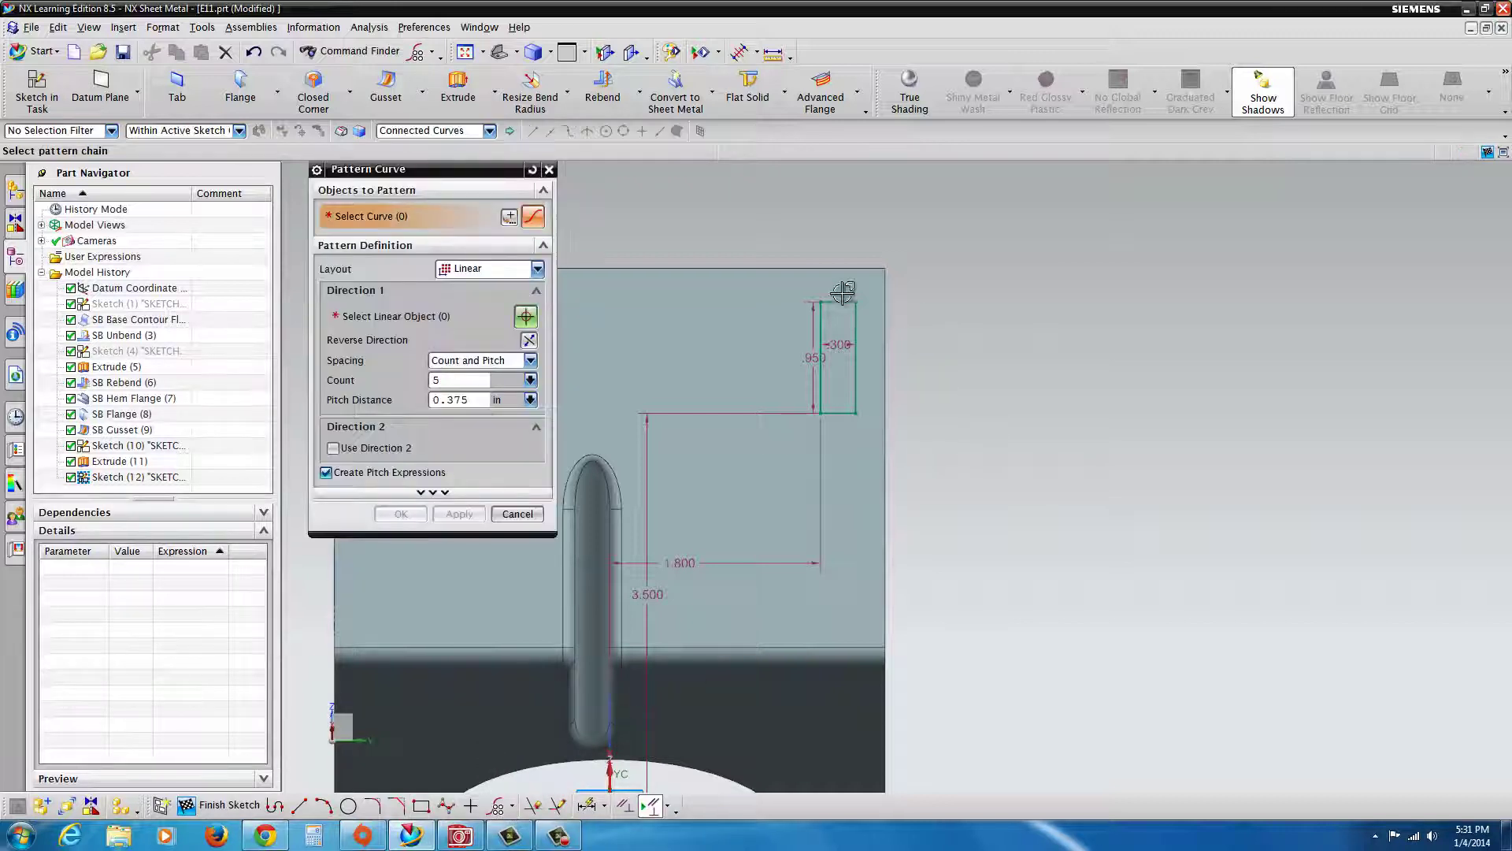
{"action": "left_click_drag", "start_coordinate": [780, 246], "coordinate": [934, 471]}
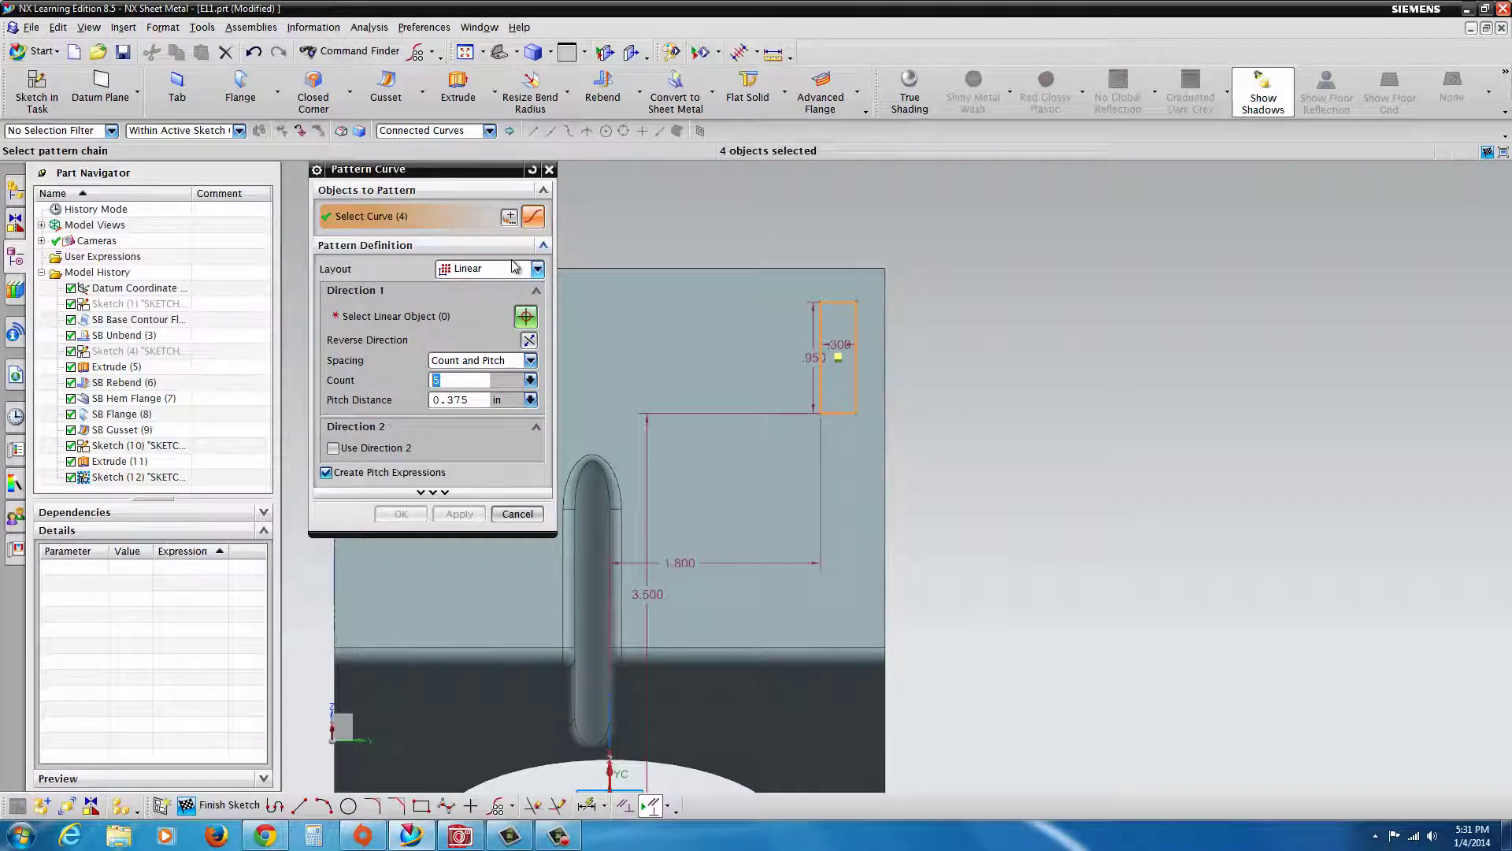
{"action": "scroll", "coordinate": [630, 770], "scroll_direction": "up", "scroll_amount": 3}
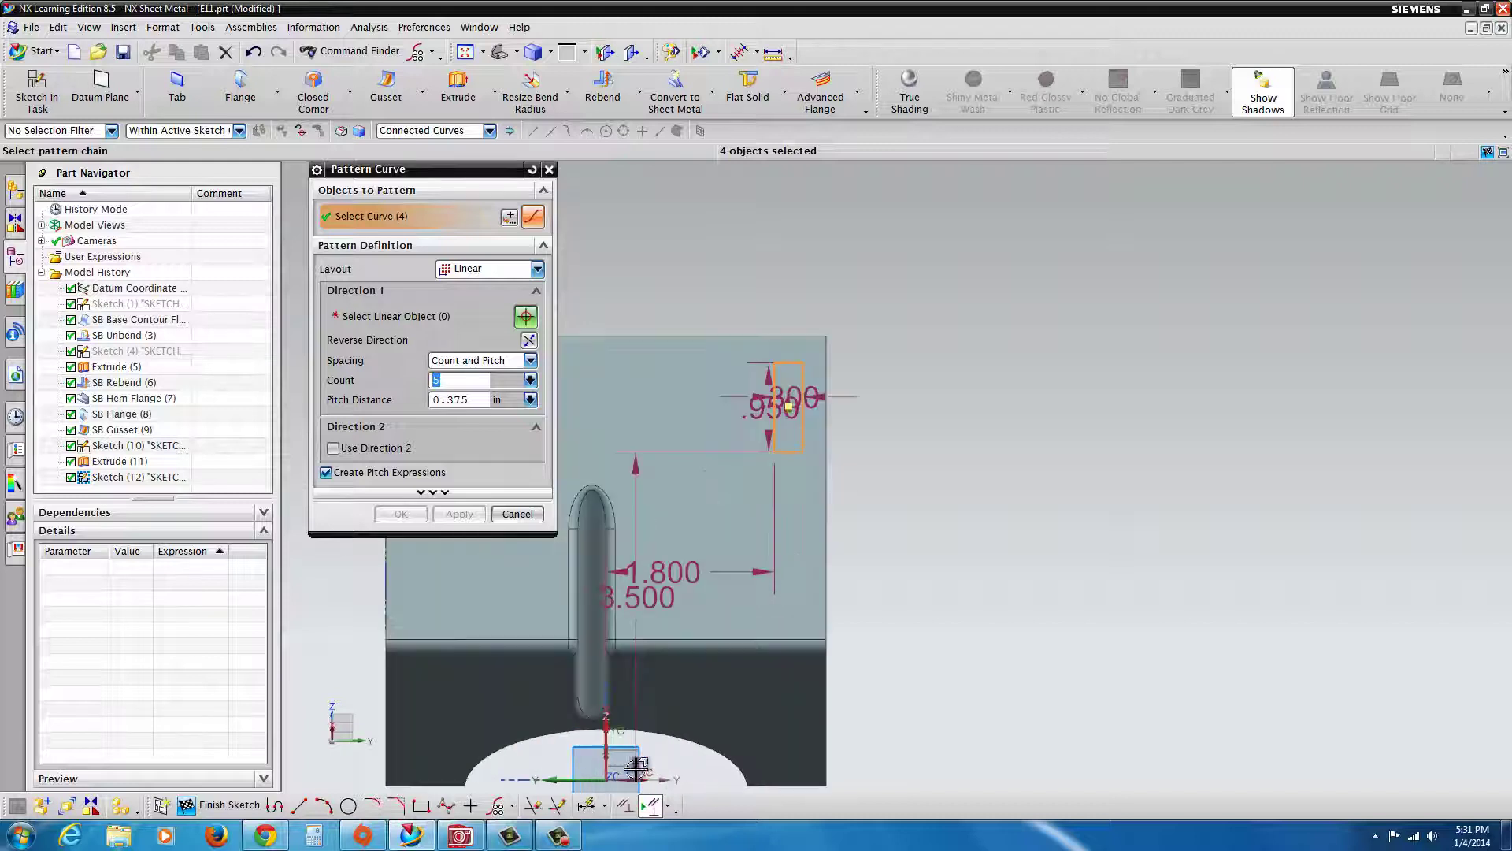
{"action": "left_click", "coordinate": [526, 316]}
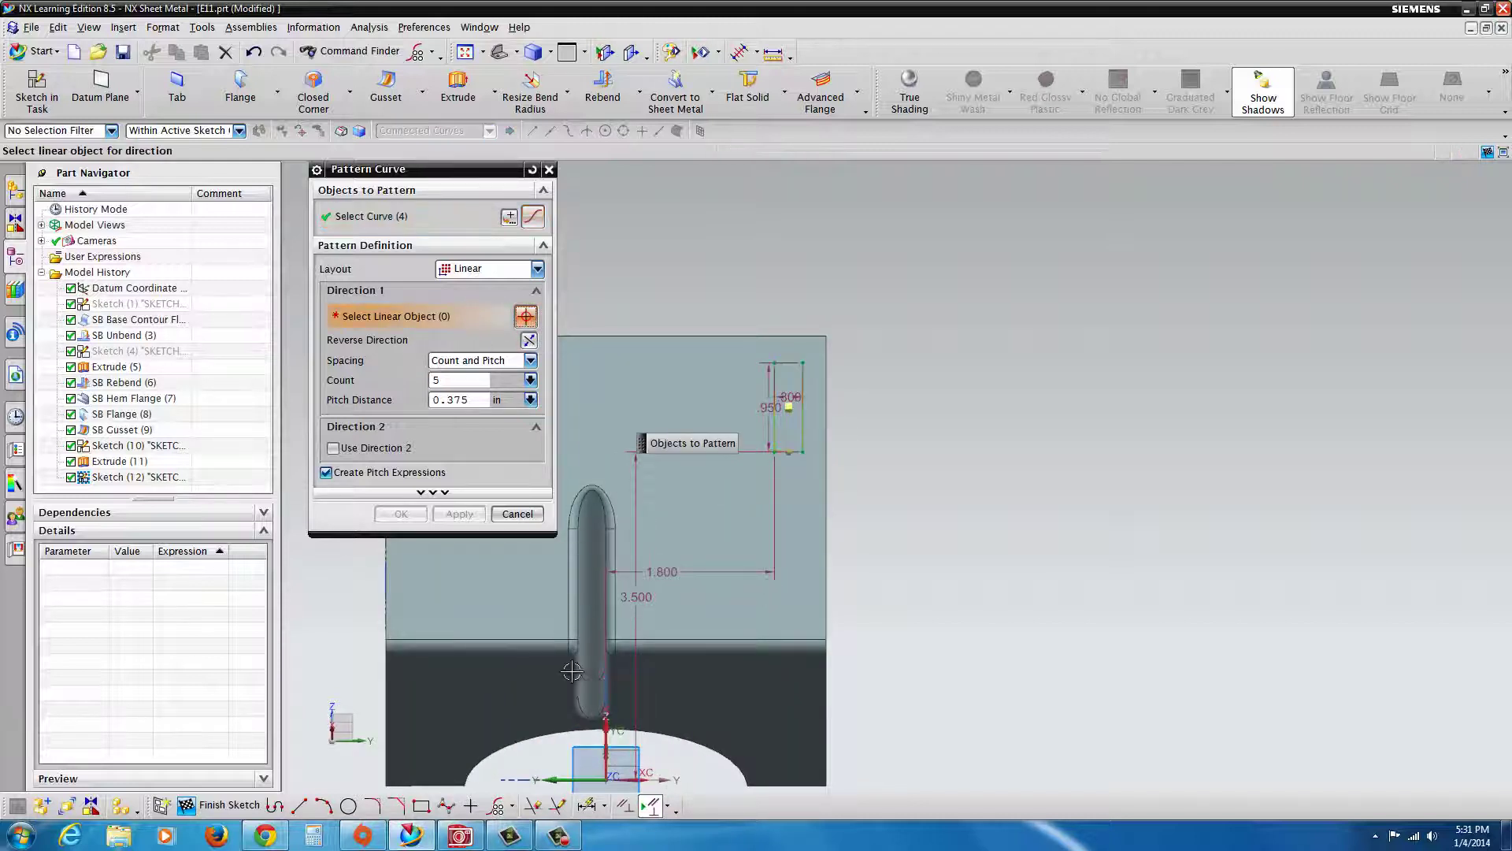
{"action": "left_click", "coordinate": [558, 779]}
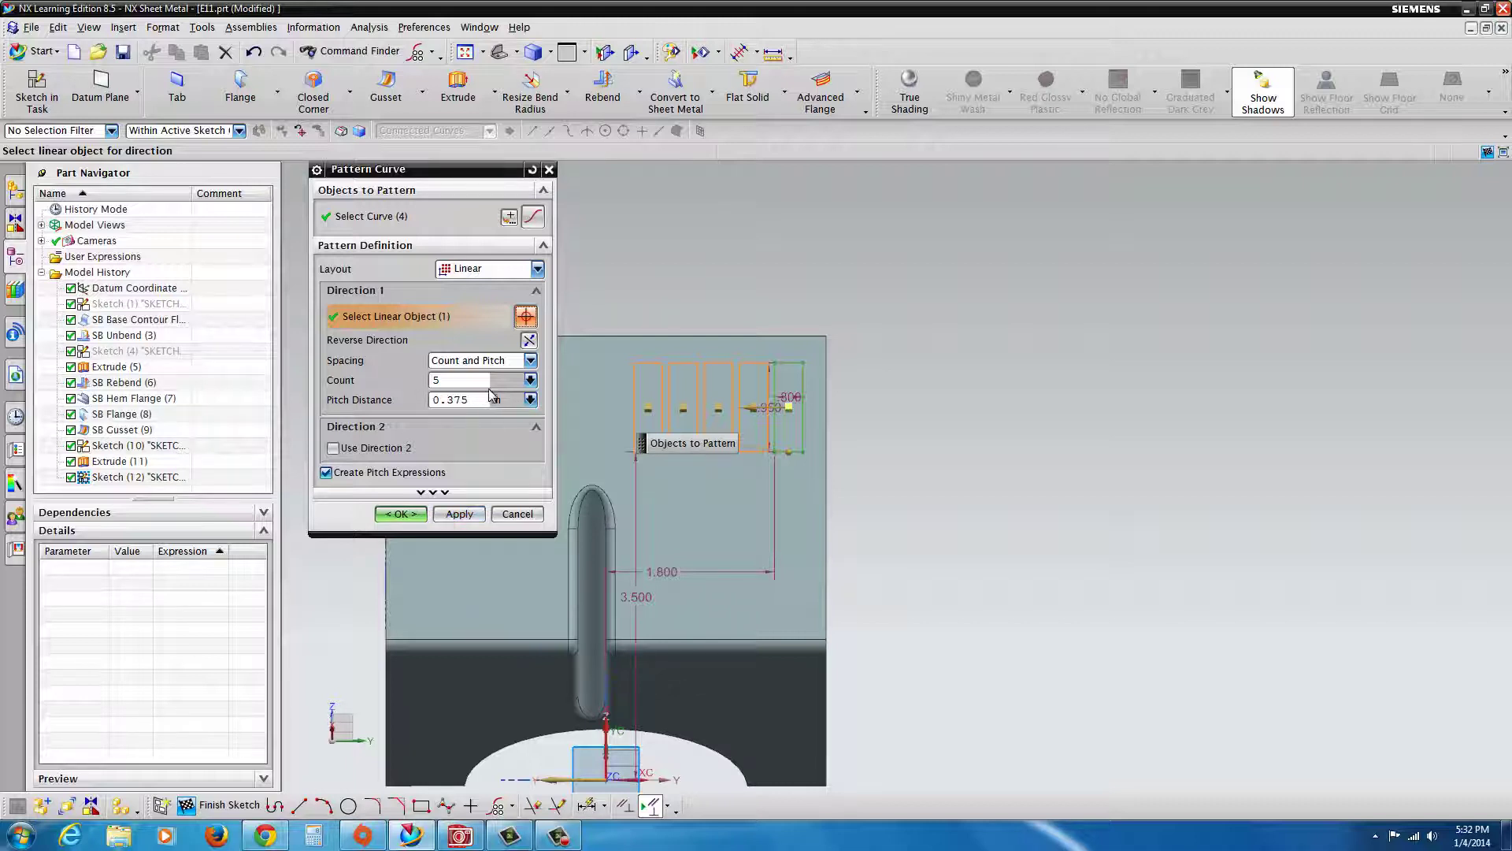
{"action": "left_click", "coordinate": [408, 517]}
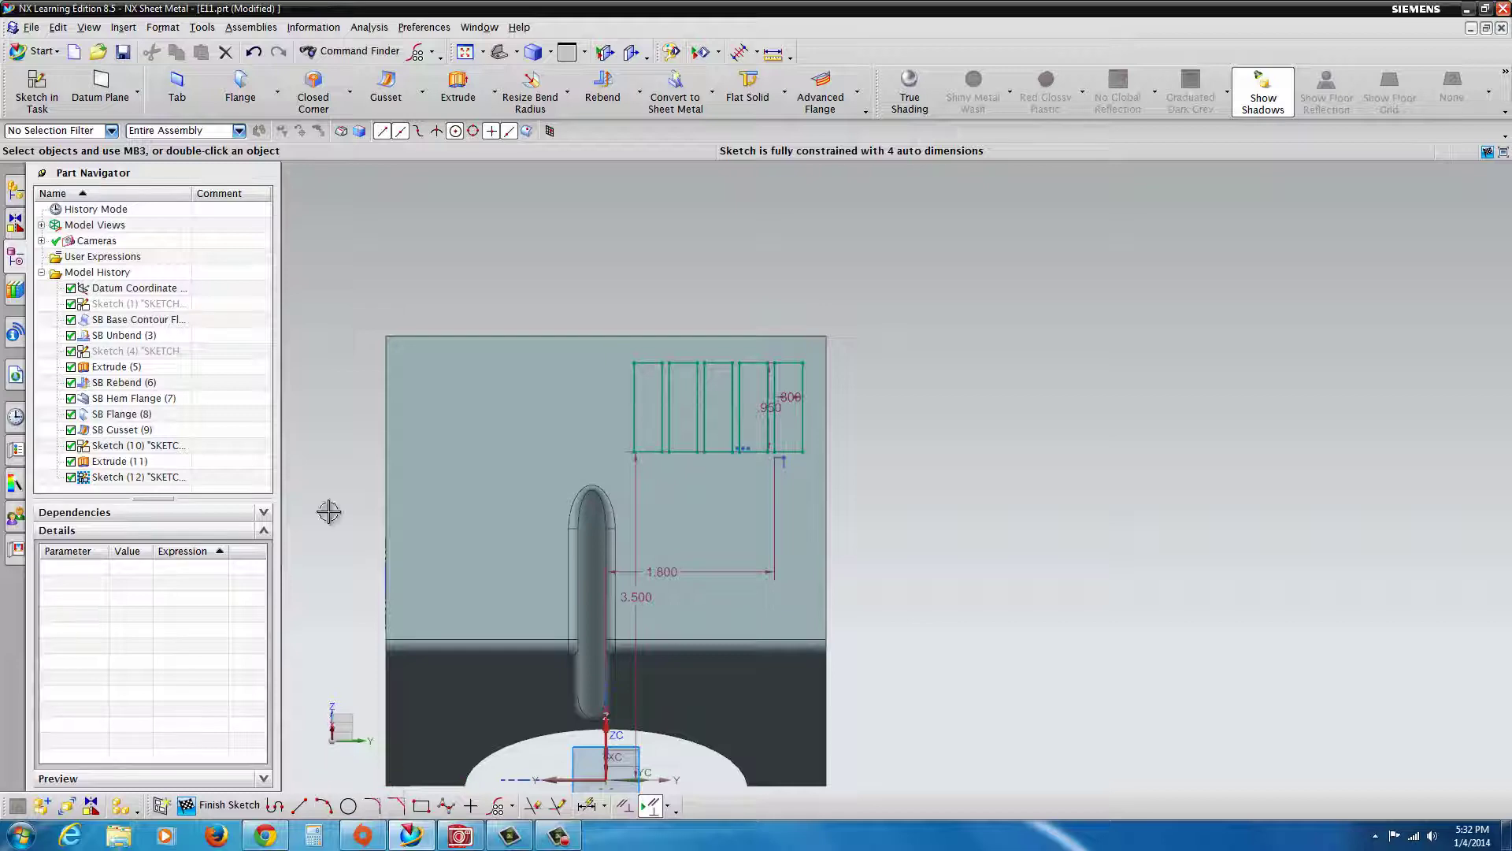
- Start an extrude of the slot sketch and try the cut with the default limits
{"action": "left_click", "coordinate": [457, 87]}
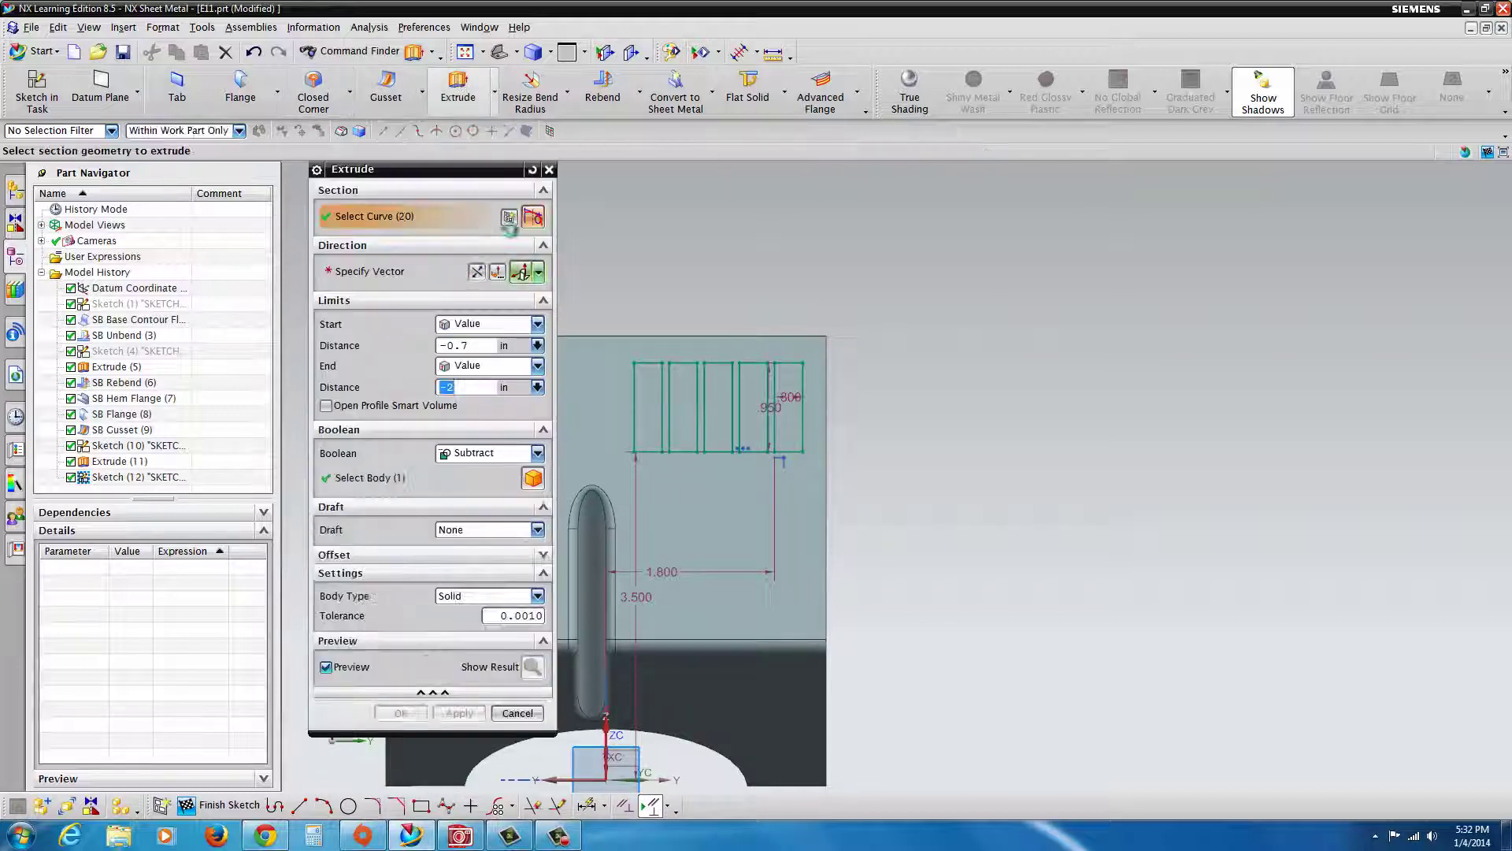
{"action": "middle_click_drag", "start_coordinate": [857, 426], "coordinate": [670, 464]}
{"action": "left_click", "coordinate": [460, 712]}
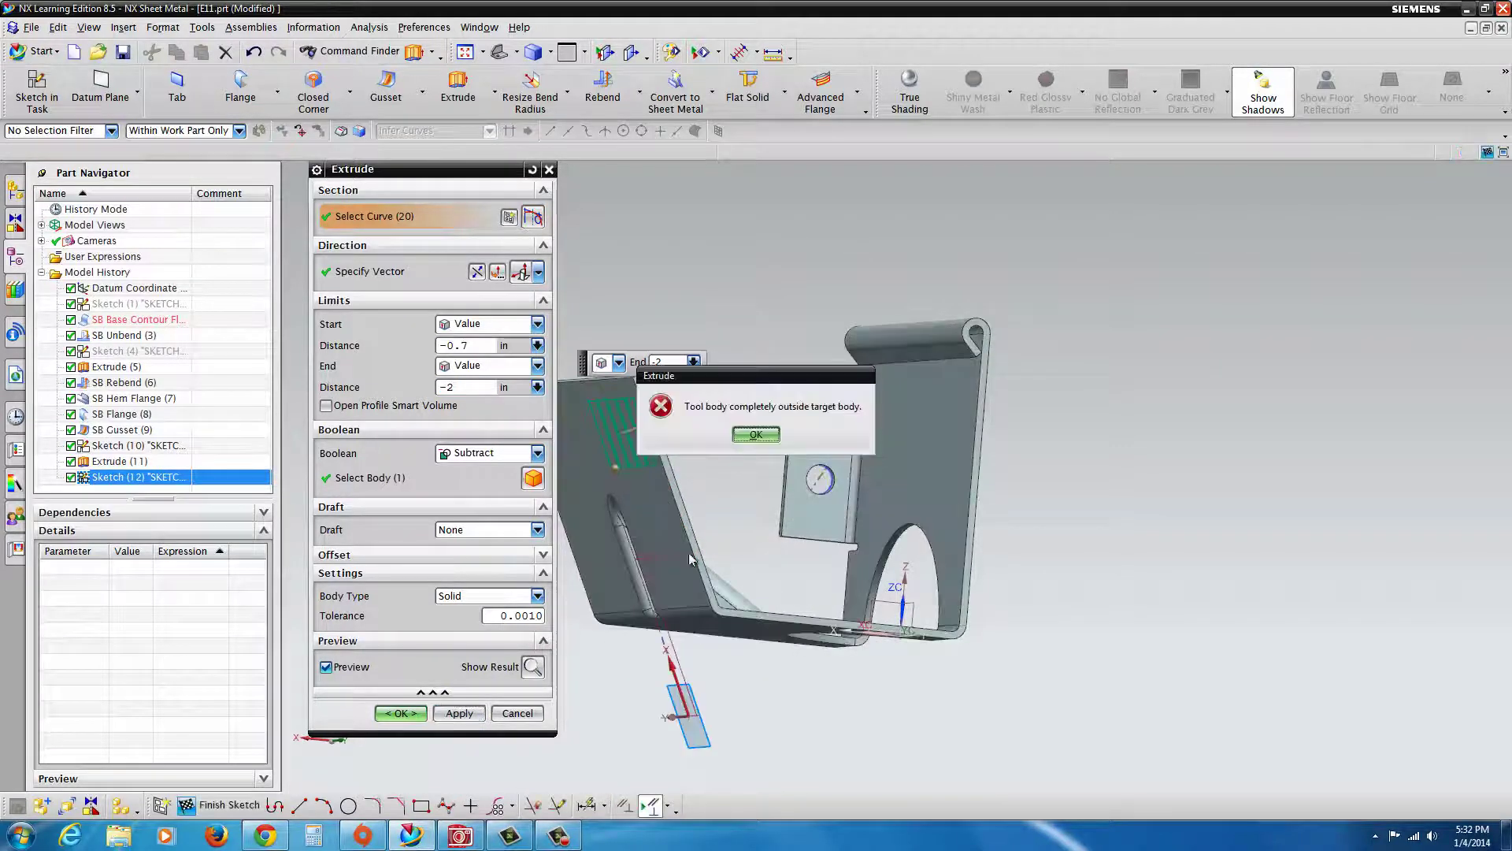
{"action": "left_click", "coordinate": [753, 435]}
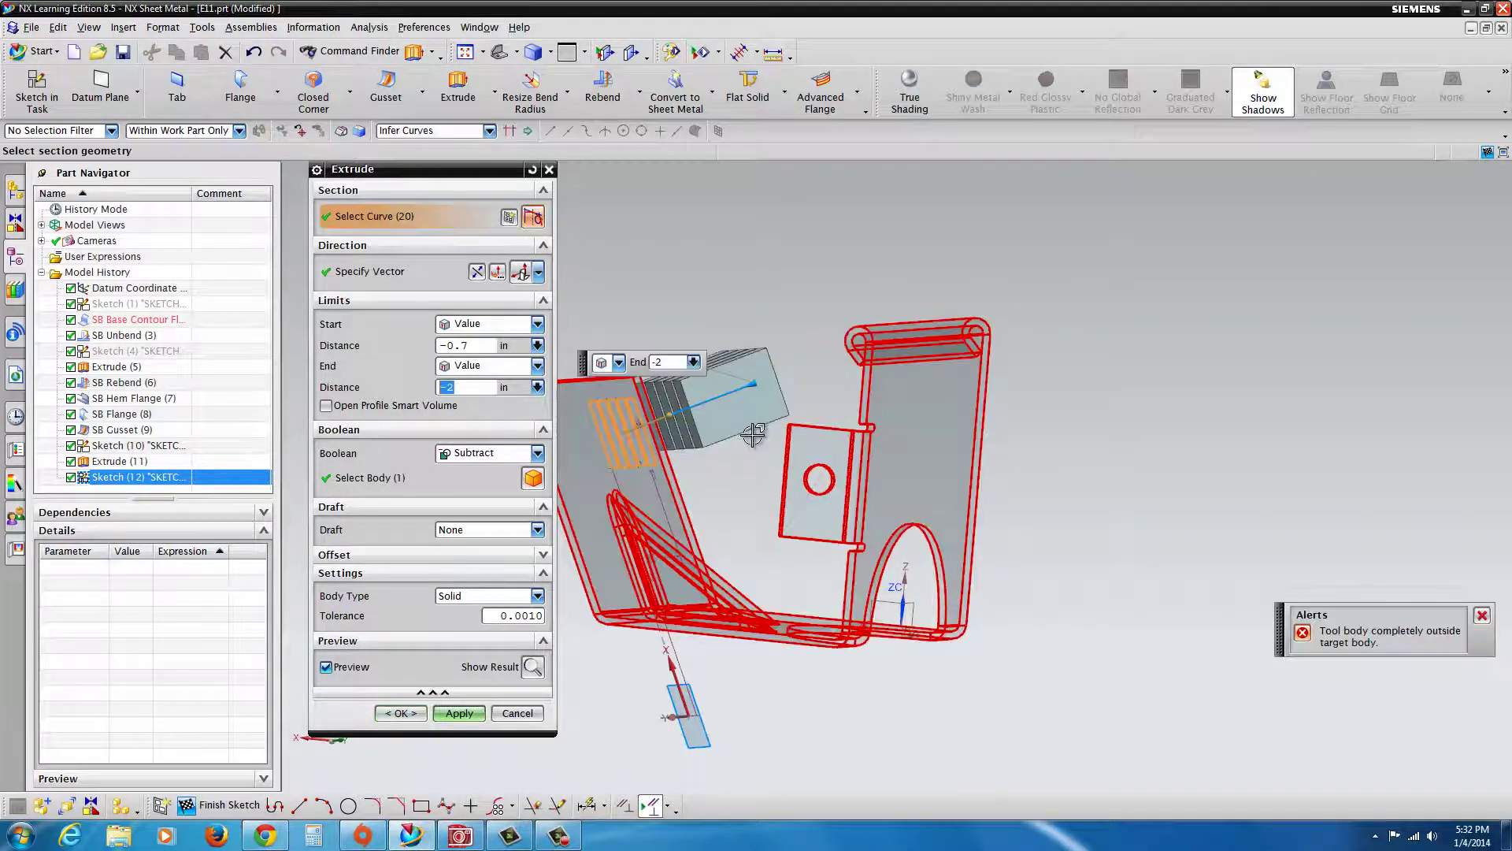
- Retry the cut with the end set to Until Next and the start Through All
{"action": "left_click", "coordinate": [537, 366]}
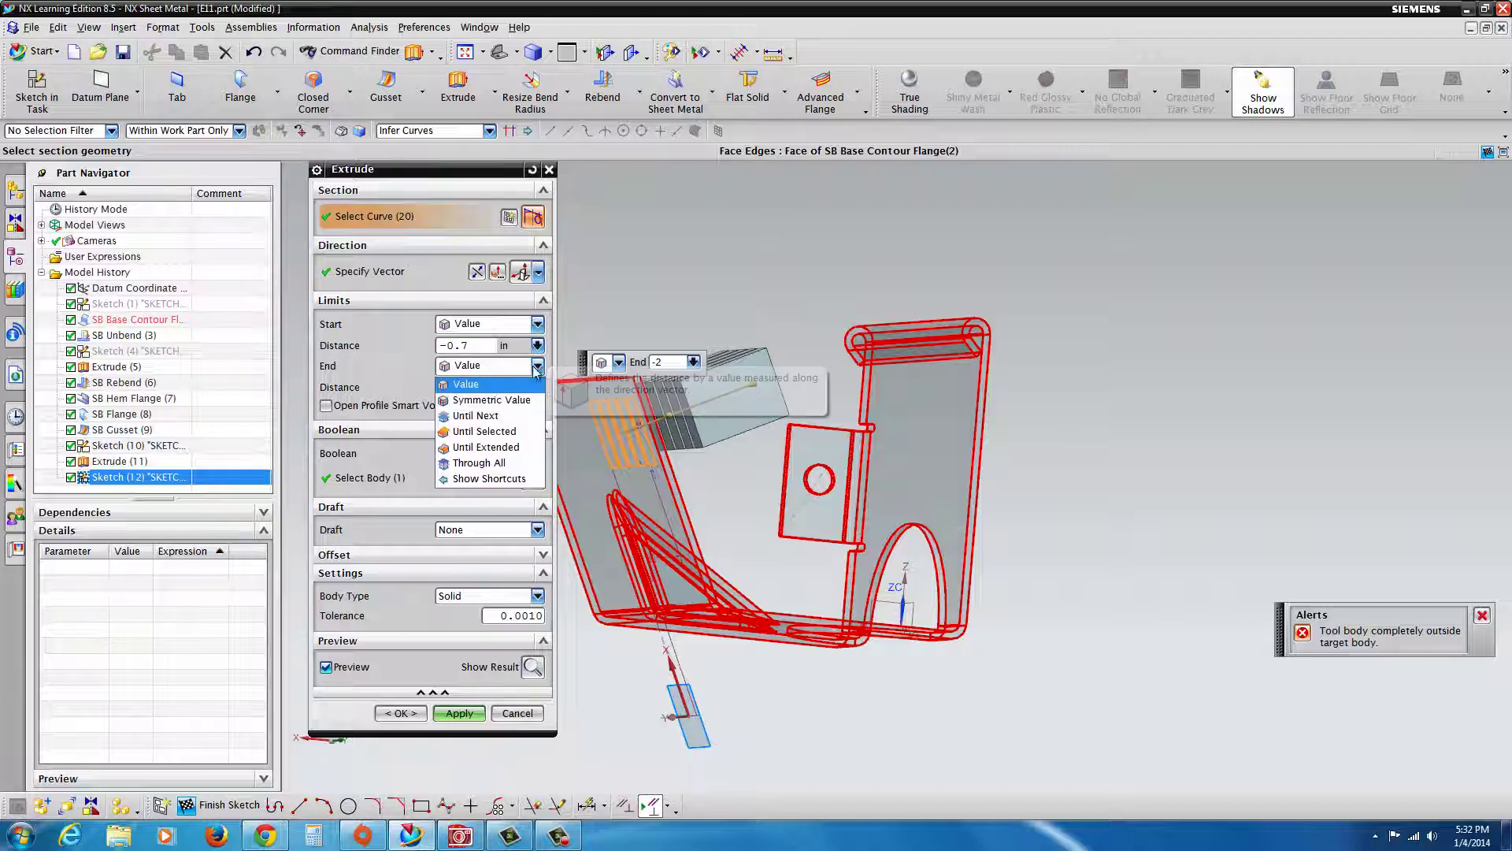
{"action": "left_click", "coordinate": [497, 416]}
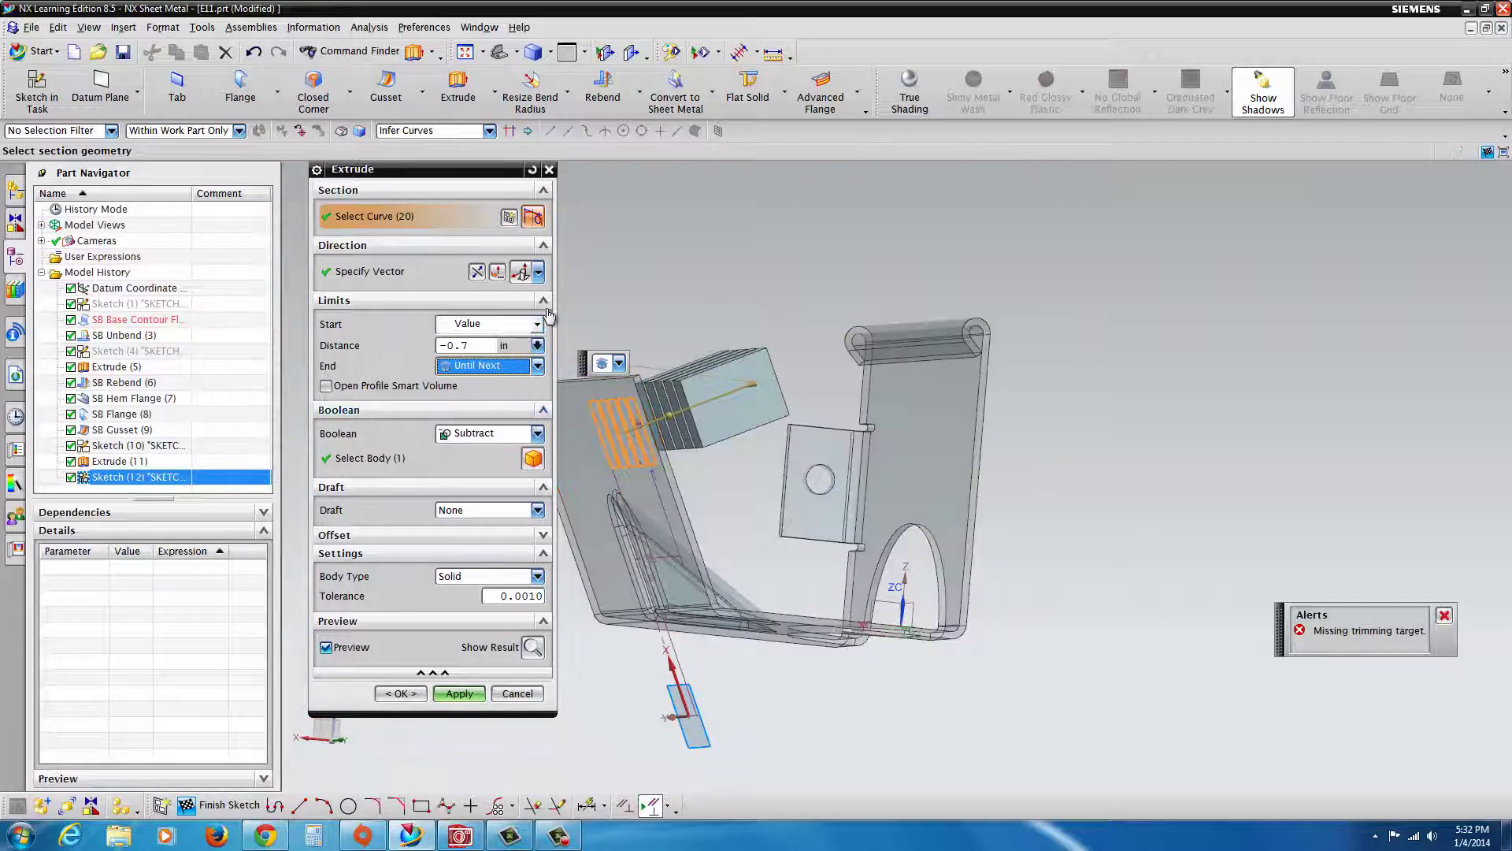
{"action": "left_click", "coordinate": [538, 323]}
{"action": "left_click", "coordinate": [478, 423]}
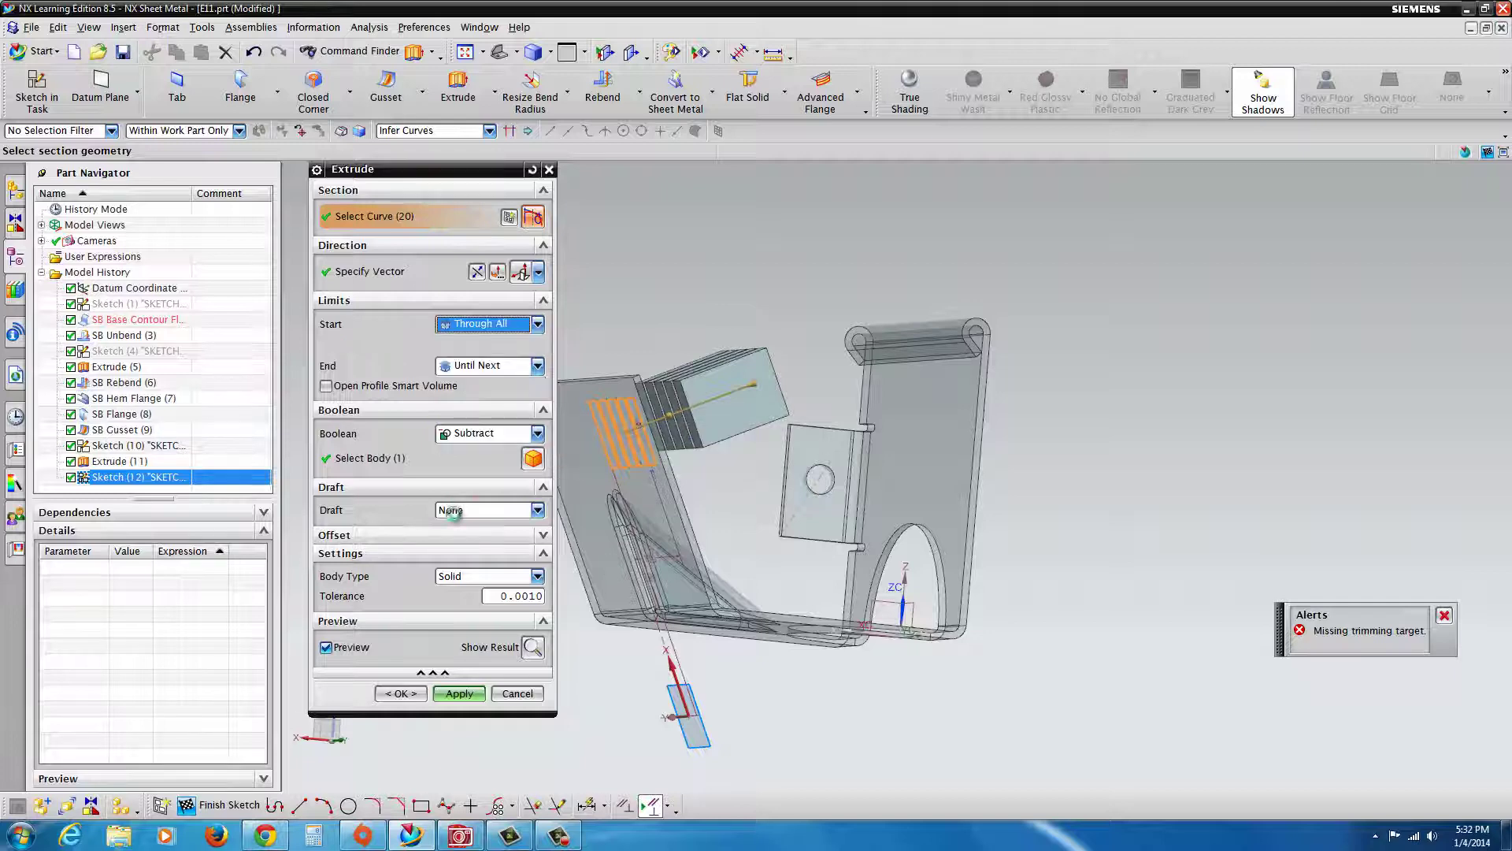
{"action": "left_click", "coordinate": [459, 674]}
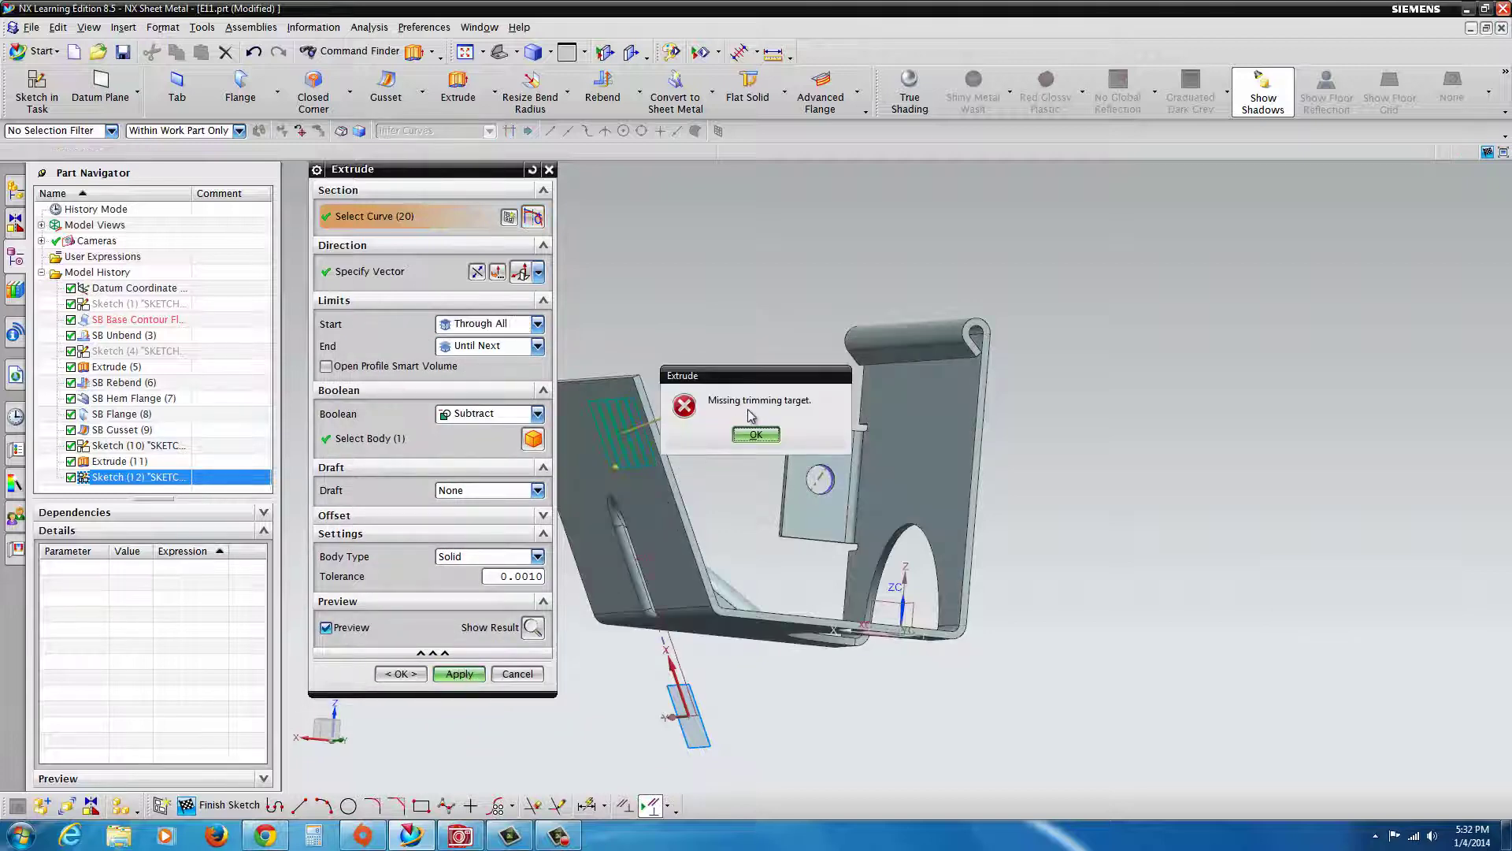
{"action": "left_click", "coordinate": [749, 437]}
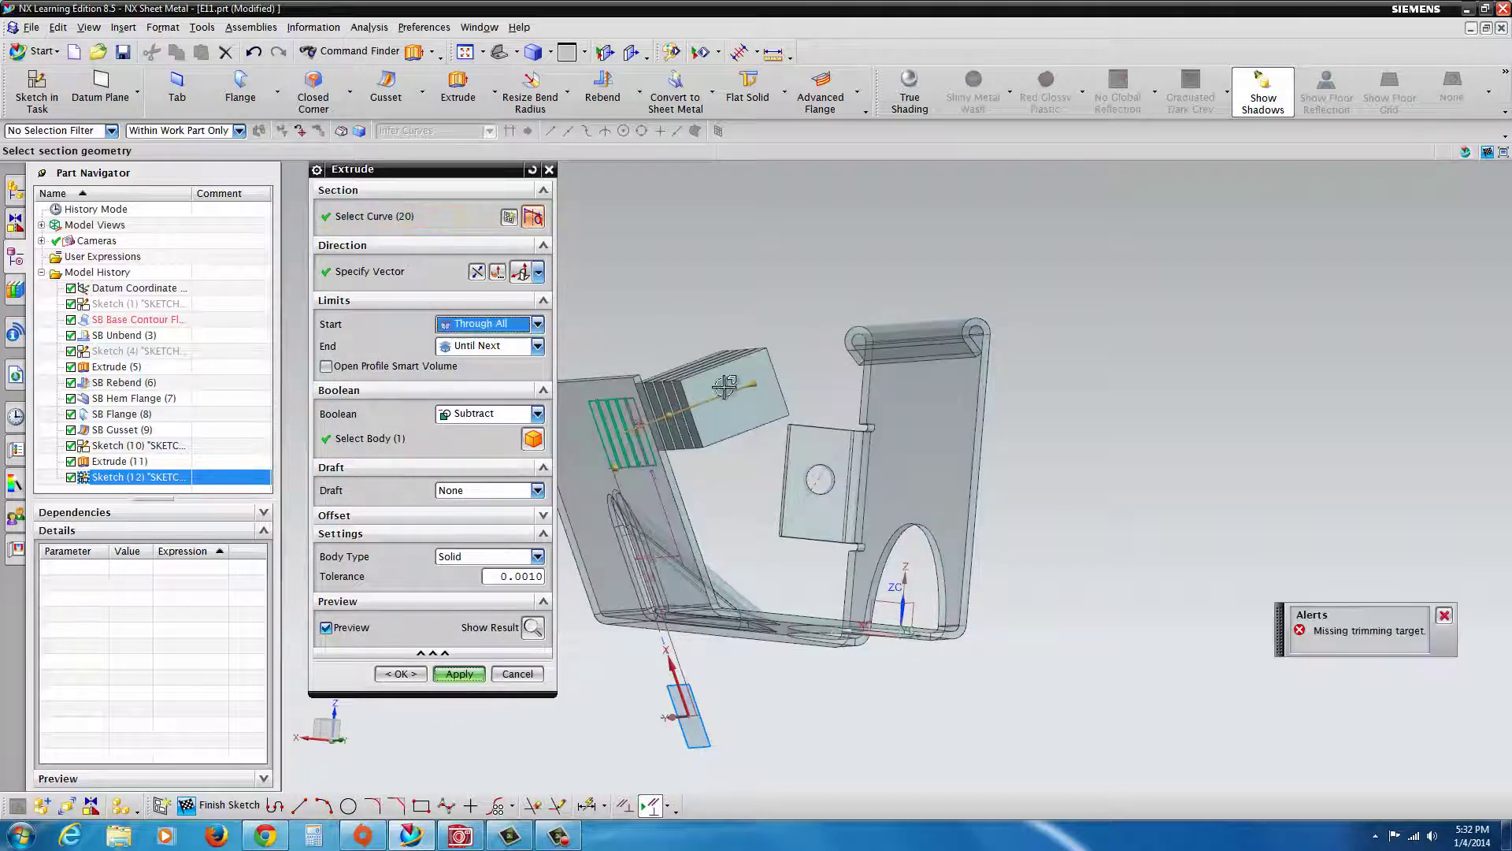
- Retry with the start at Until Next, then reset the start limit to Value
{"action": "left_click", "coordinate": [540, 327]}
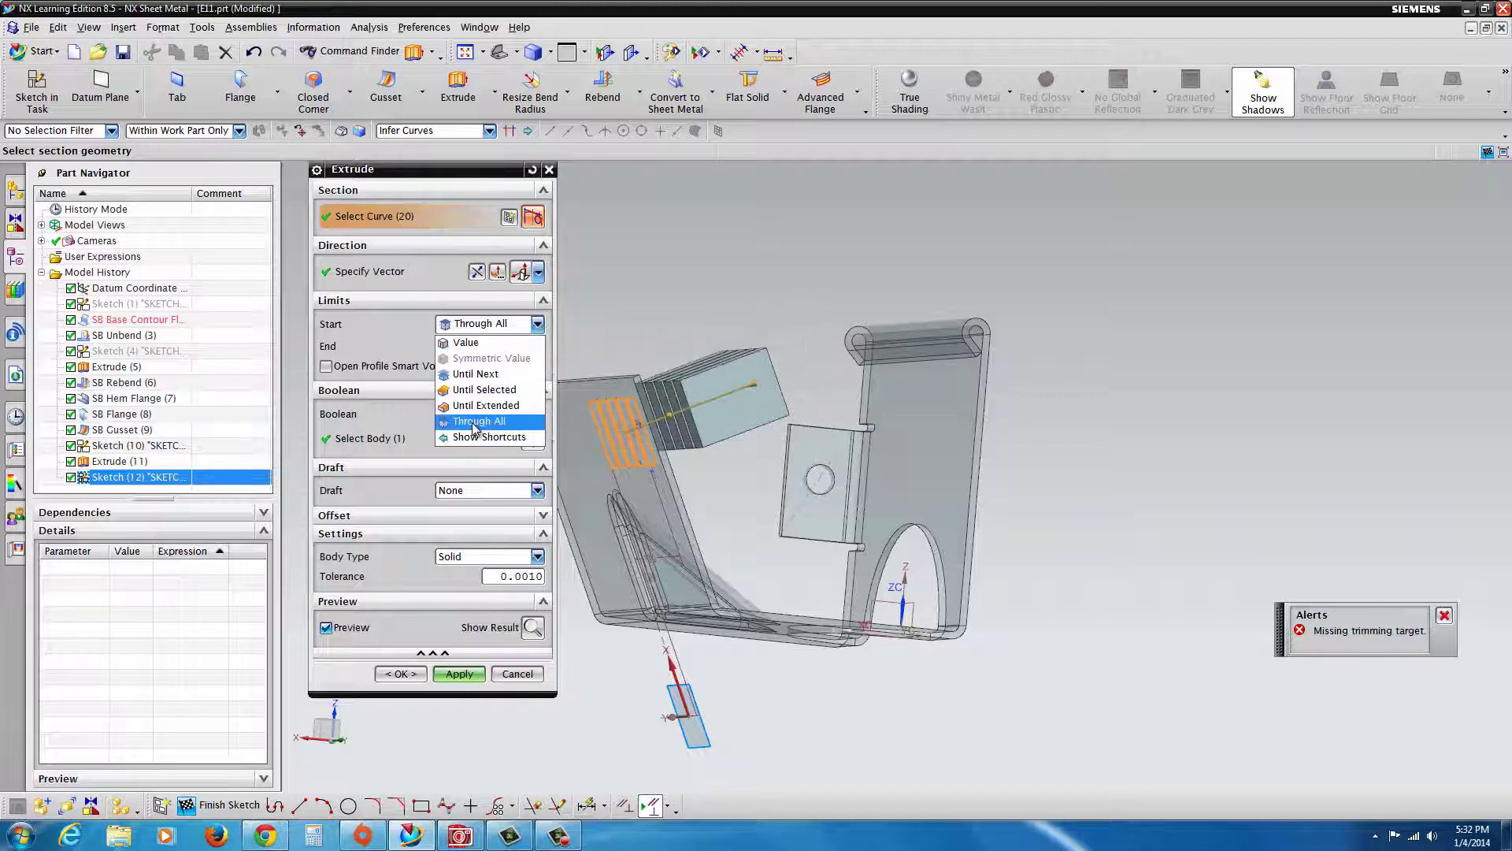
{"action": "left_click", "coordinate": [476, 374]}
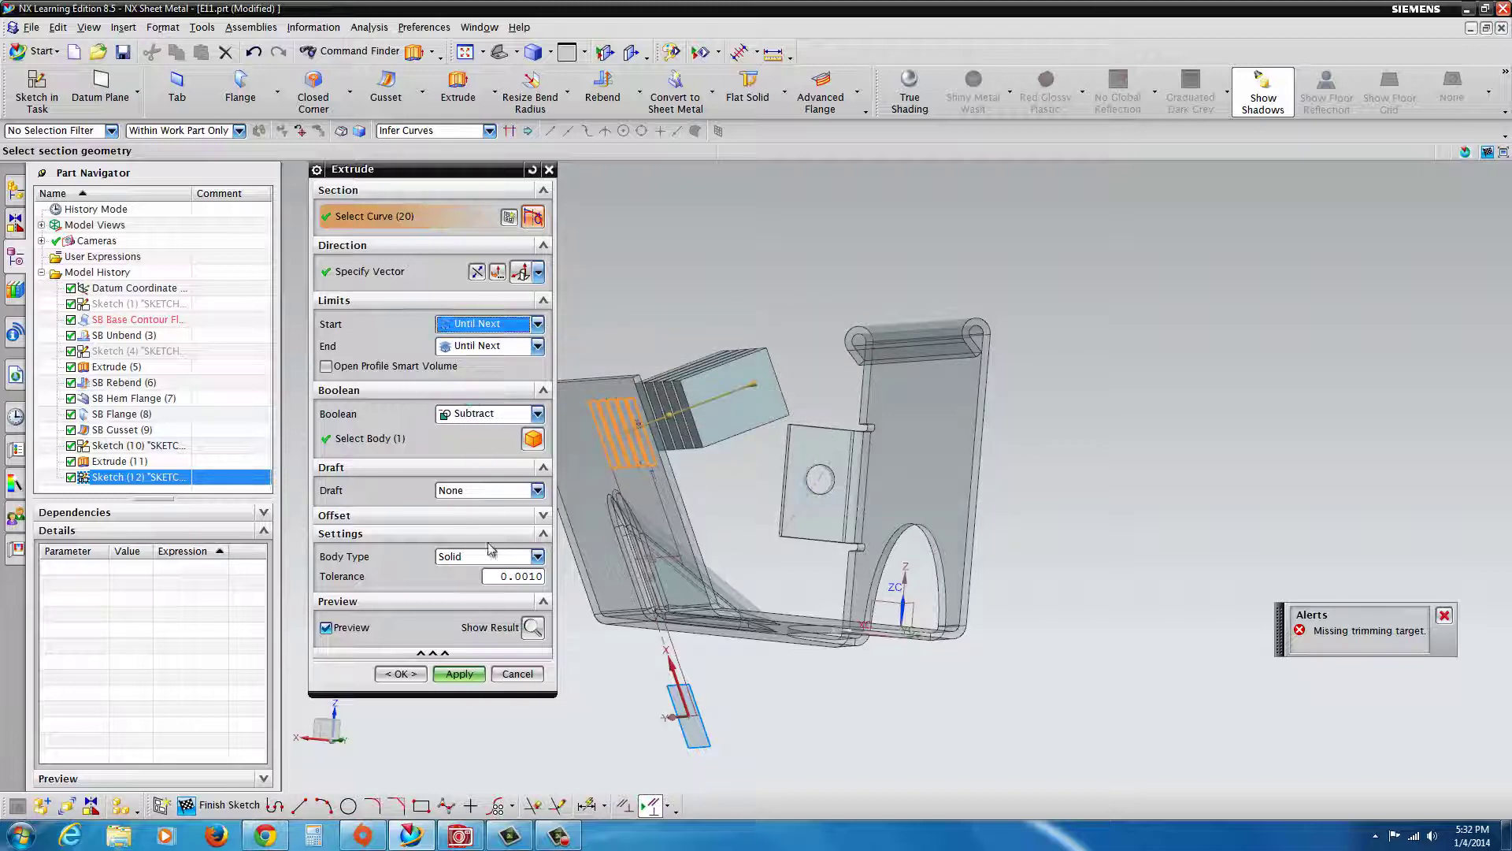
{"action": "left_click", "coordinate": [460, 675]}
{"action": "left_click", "coordinate": [756, 435]}
{"action": "left_click", "coordinate": [538, 324]}
{"action": "left_click", "coordinate": [482, 341]}
- Set both the start and end limits of the extrude to Through All
{"action": "middle_click_drag", "start_coordinate": [717, 411], "coordinate": [754, 410]}
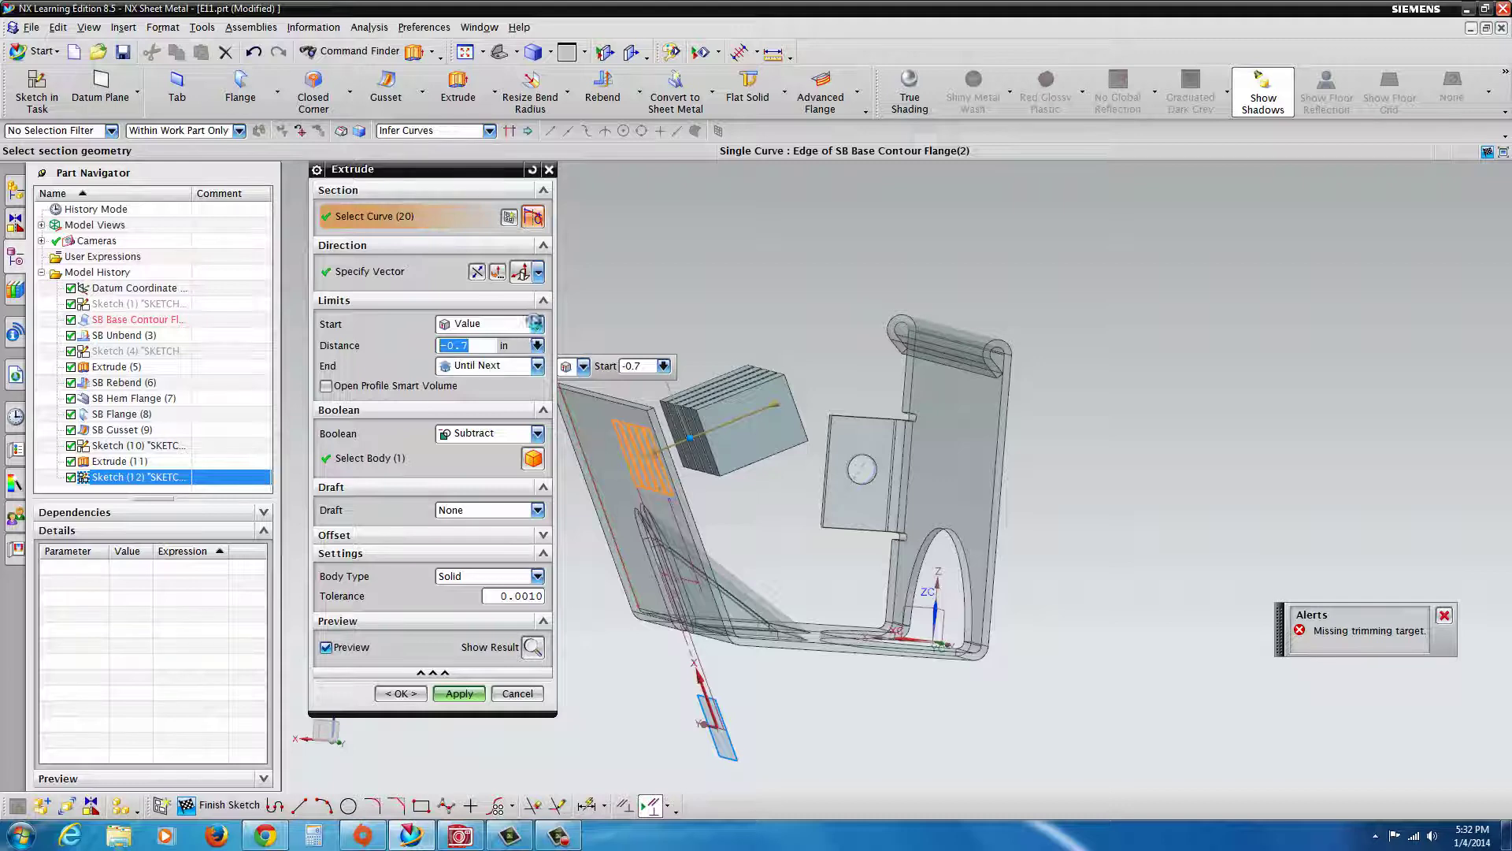
{"action": "left_click", "coordinate": [538, 324]}
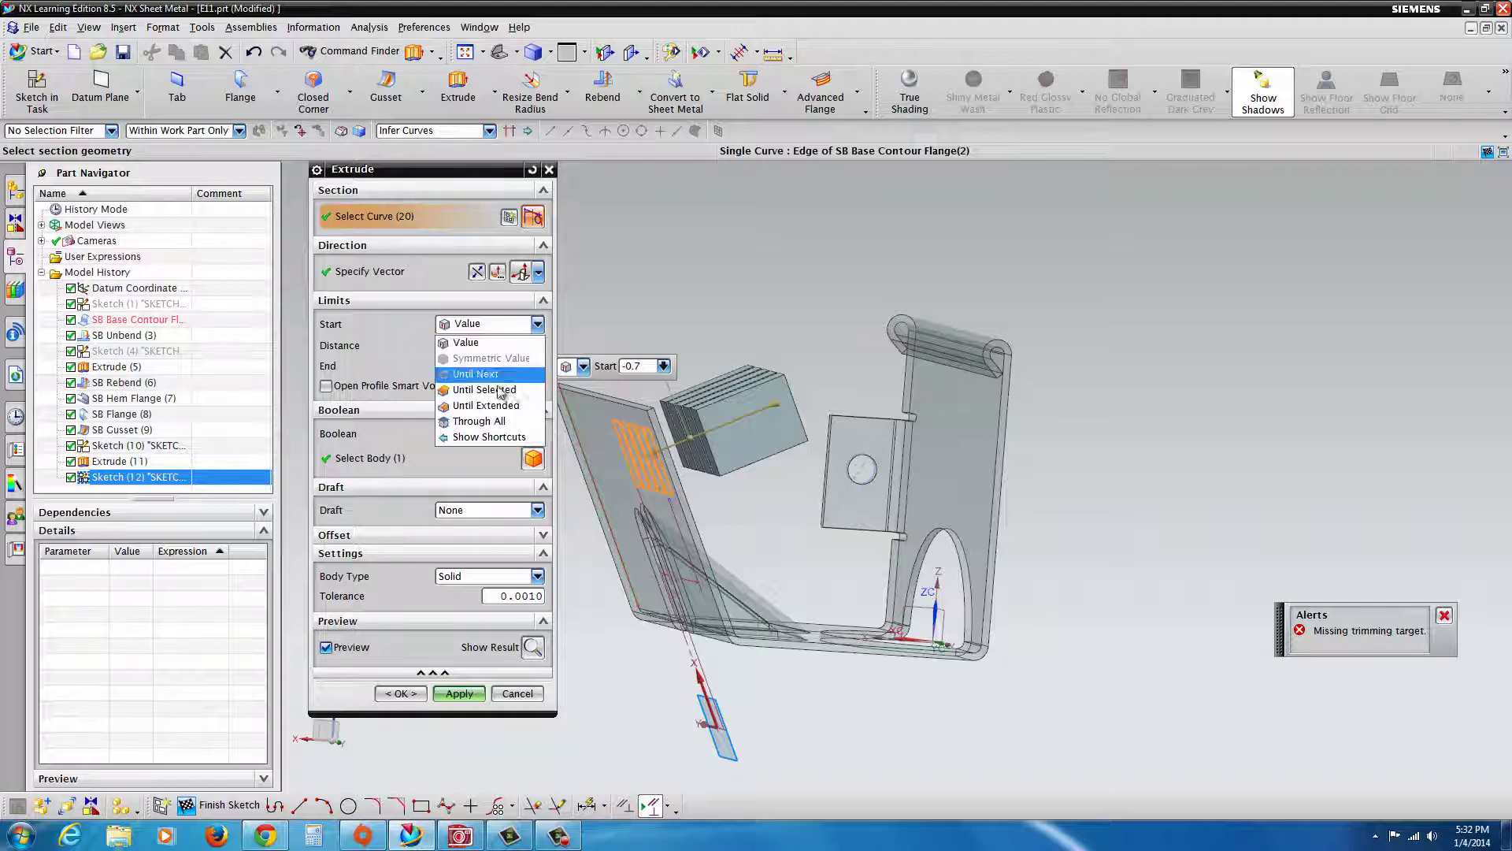
{"action": "left_click", "coordinate": [479, 422]}
{"action": "left_click", "coordinate": [537, 347]}
{"action": "left_click", "coordinate": [477, 443]}
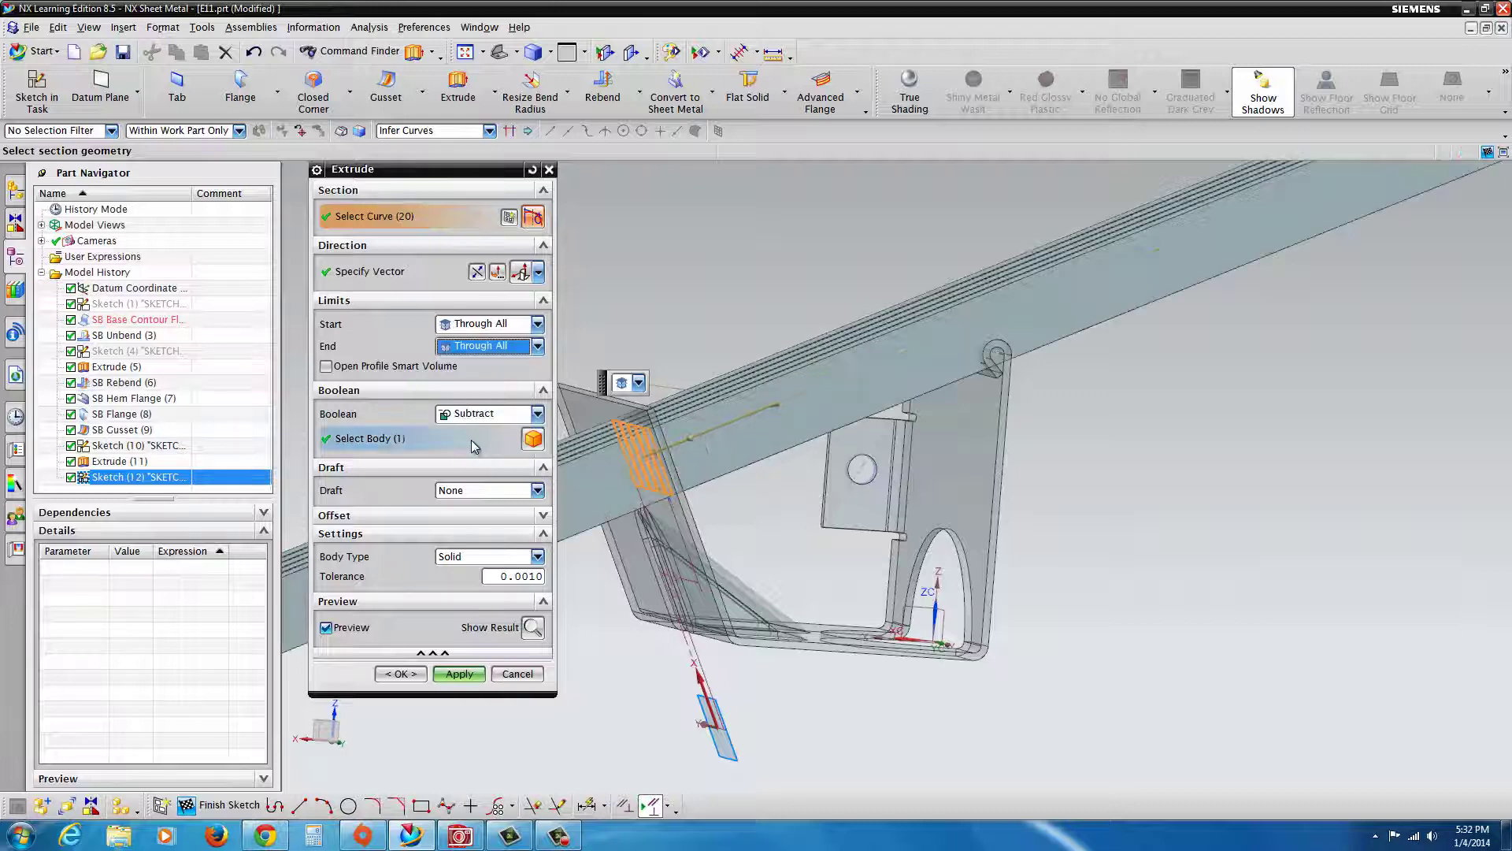
{"action": "scroll", "coordinate": [488, 346], "scroll_direction": "up", "scroll_amount": 5}
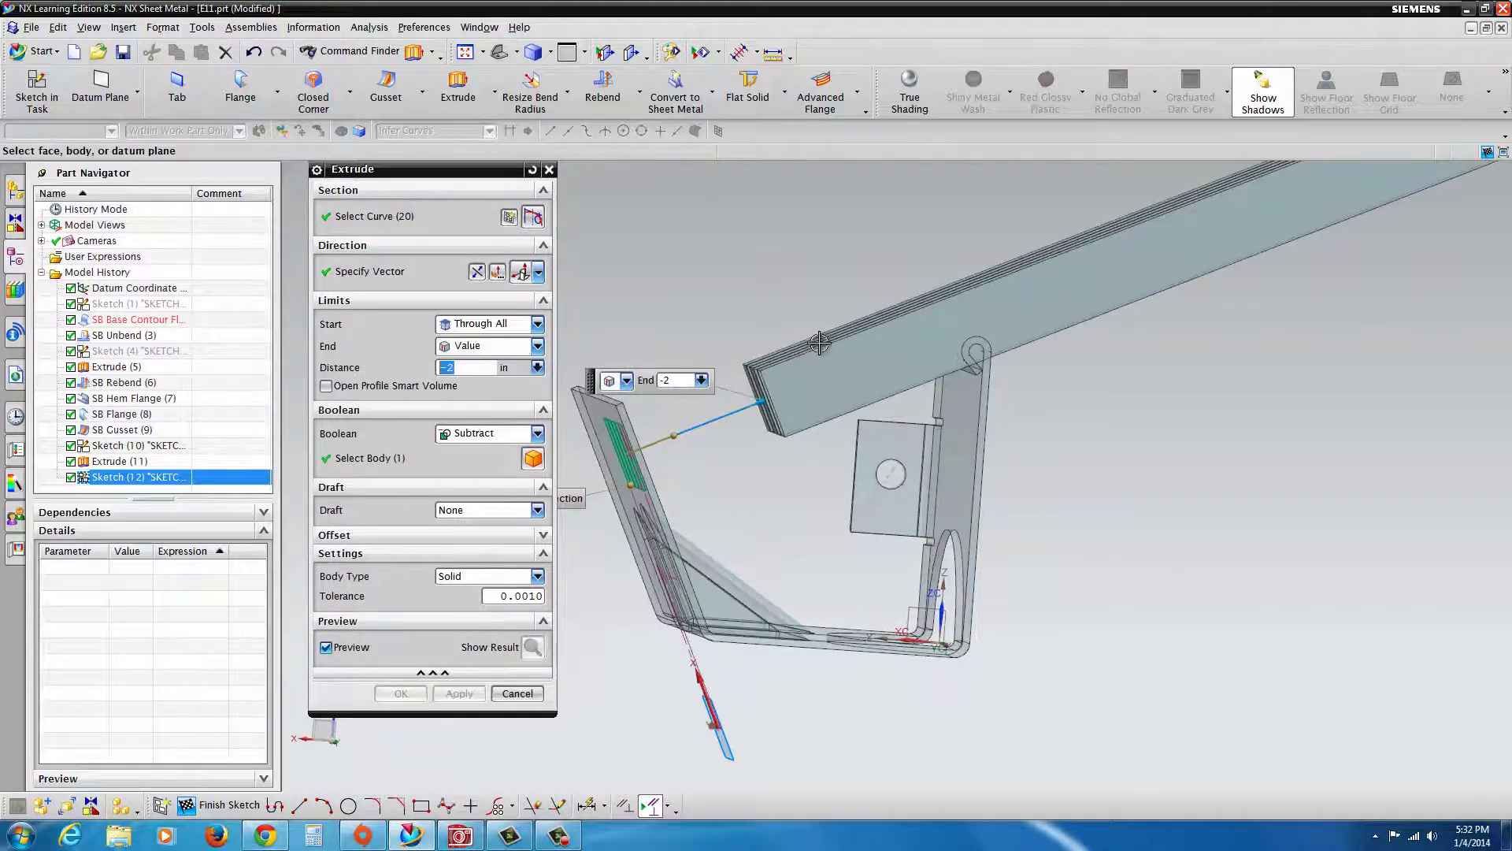
{"action": "middle_click_drag", "start_coordinate": [819, 342], "coordinate": [808, 396]}
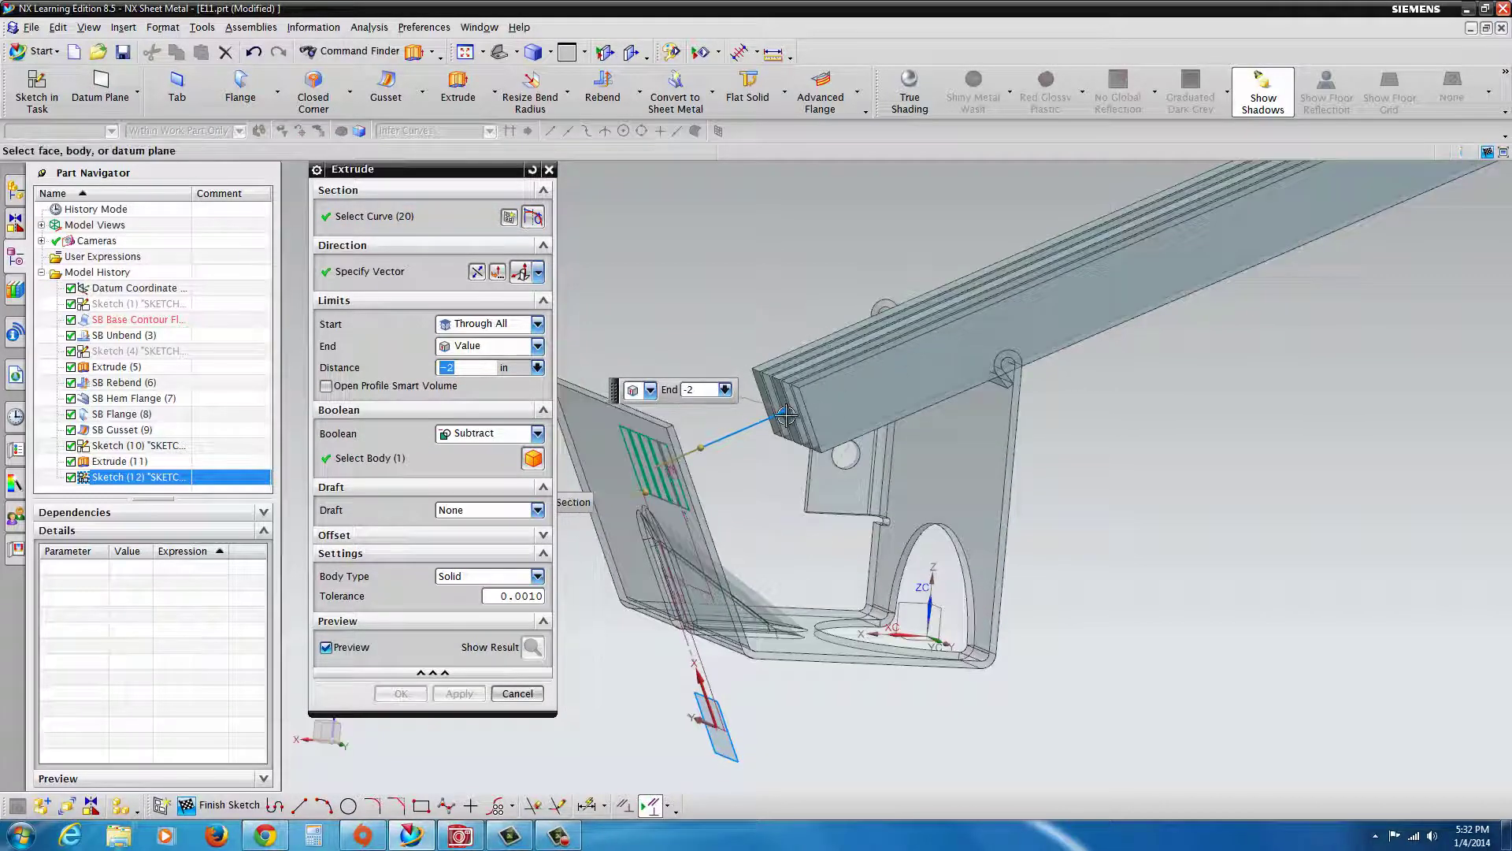
{"action": "left_click", "coordinate": [538, 347]}
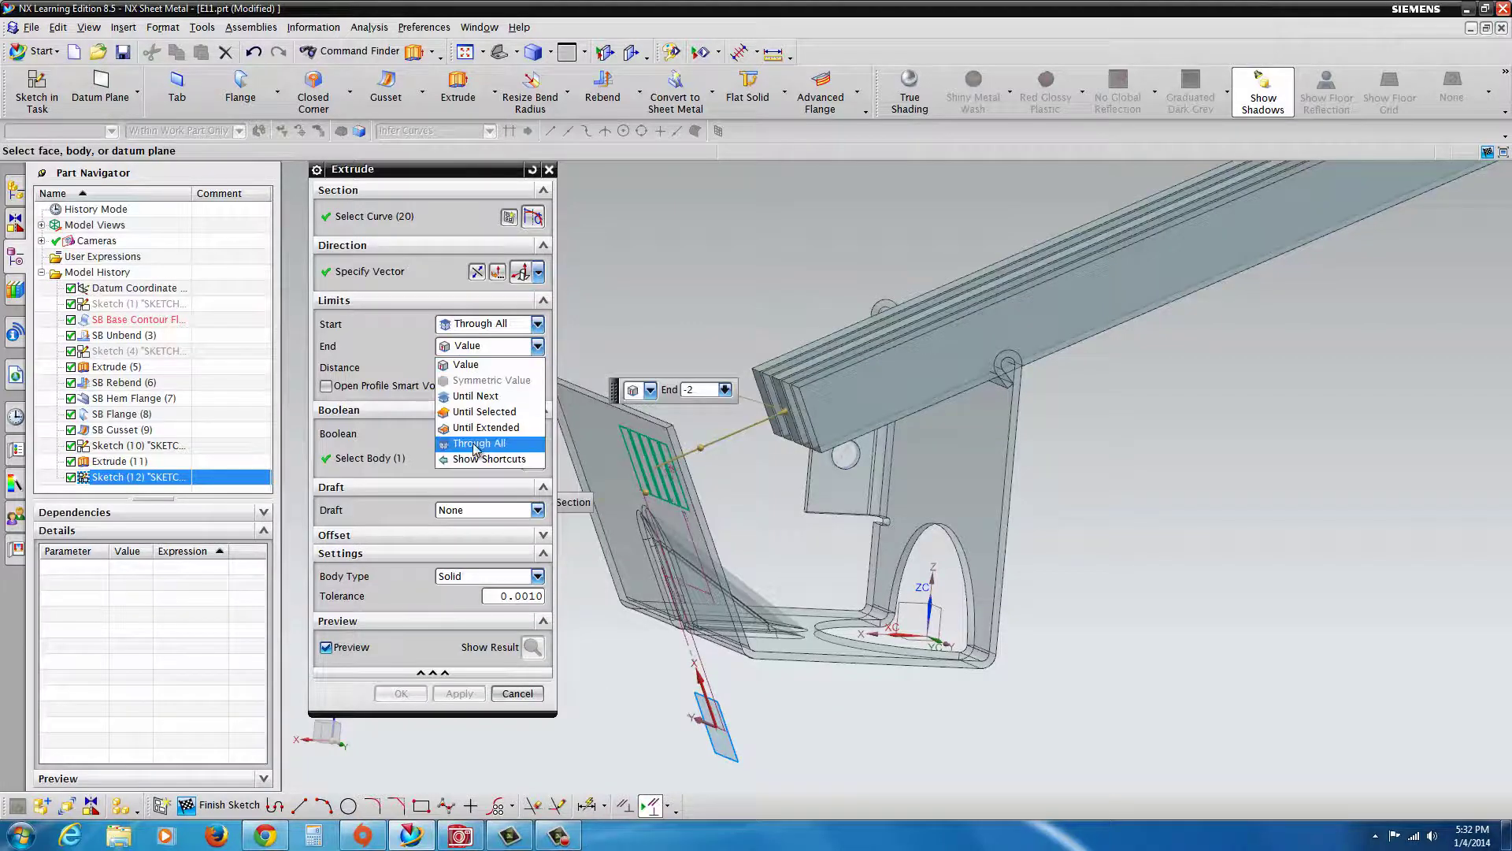
{"action": "left_click", "coordinate": [479, 443]}
- Set the start distance to 0.2 in, end Through All, and apply the subtract cut
{"action": "left_click", "coordinate": [538, 324]}
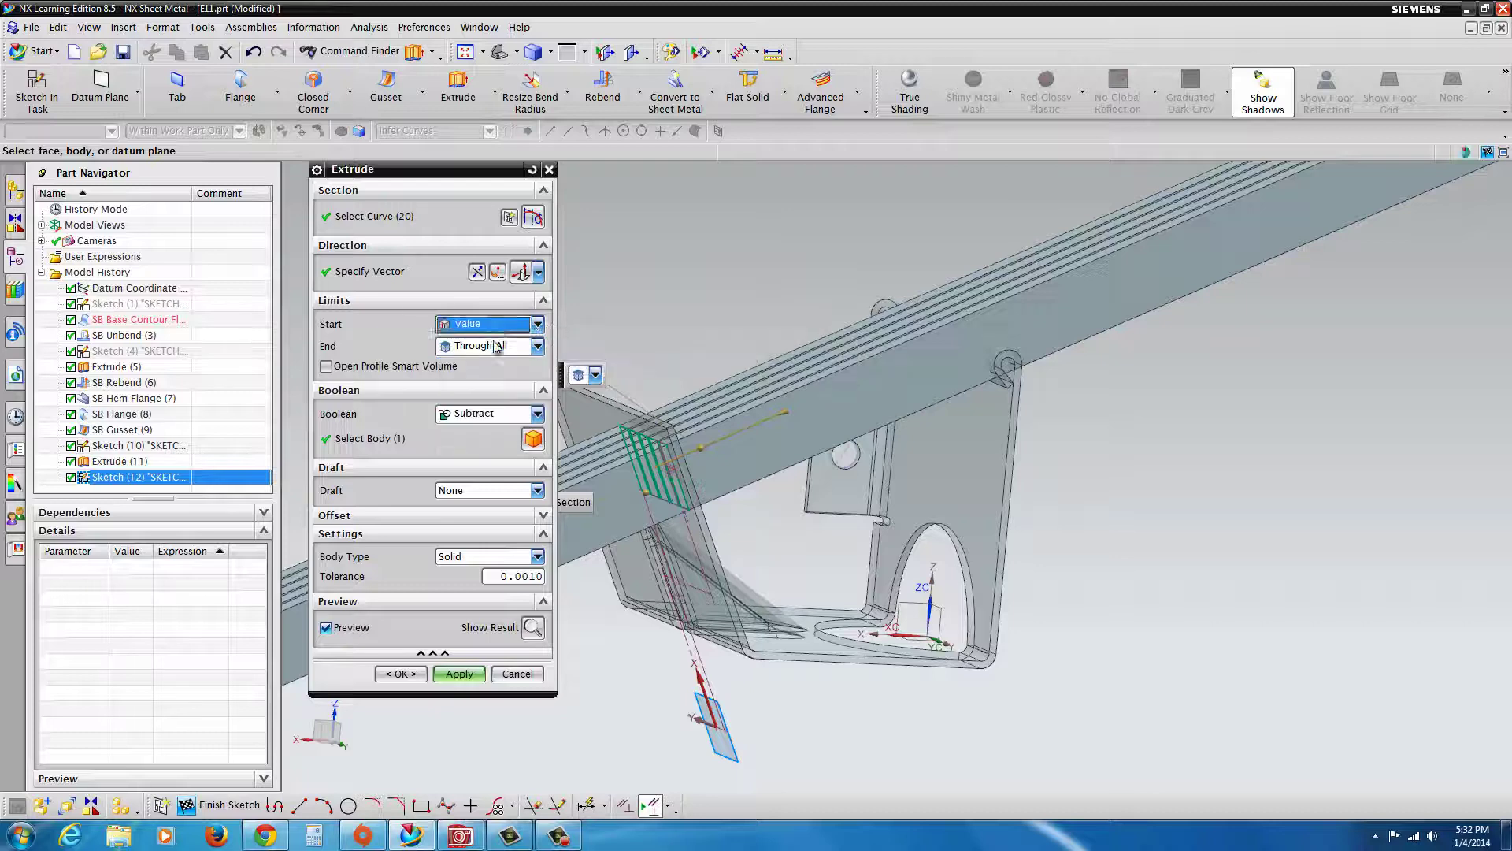
{"action": "left_click", "coordinate": [504, 342]}
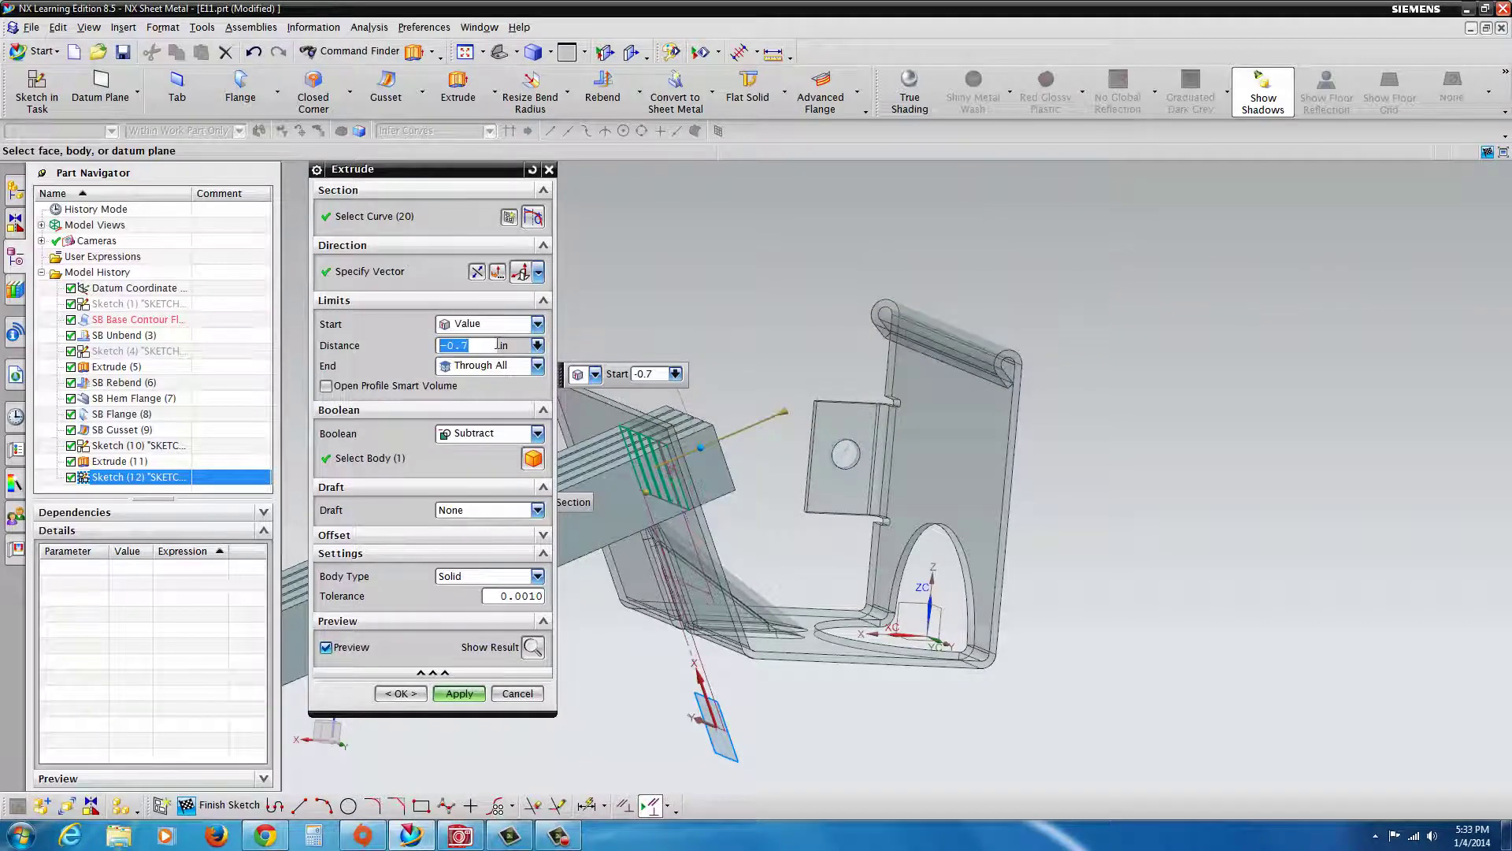
{"action": "key", "text": "Return"}
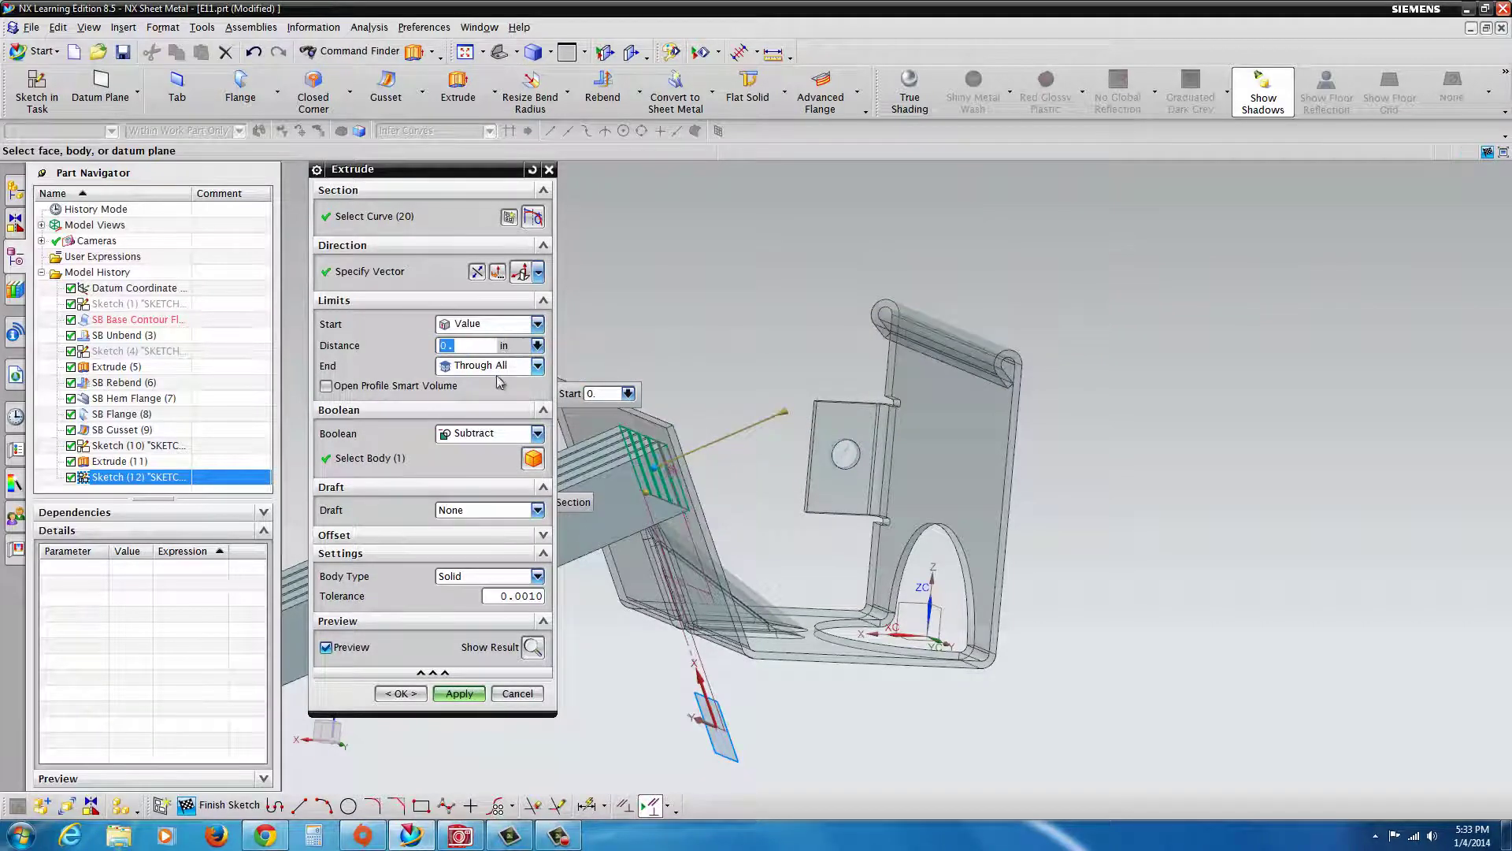
{"action": "left_click", "coordinate": [454, 695]}
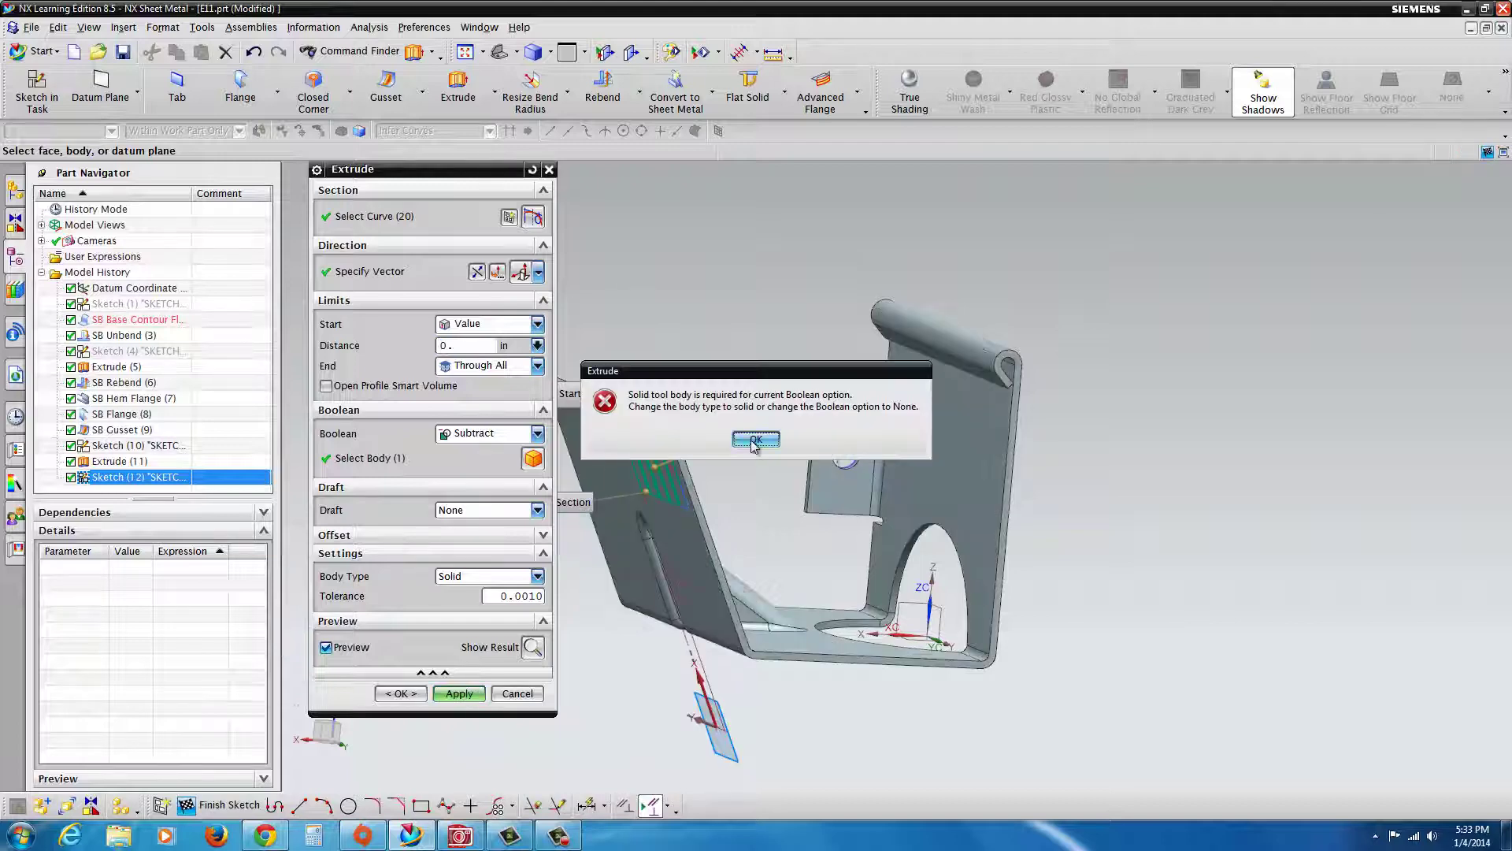
{"action": "left_click", "coordinate": [752, 438]}
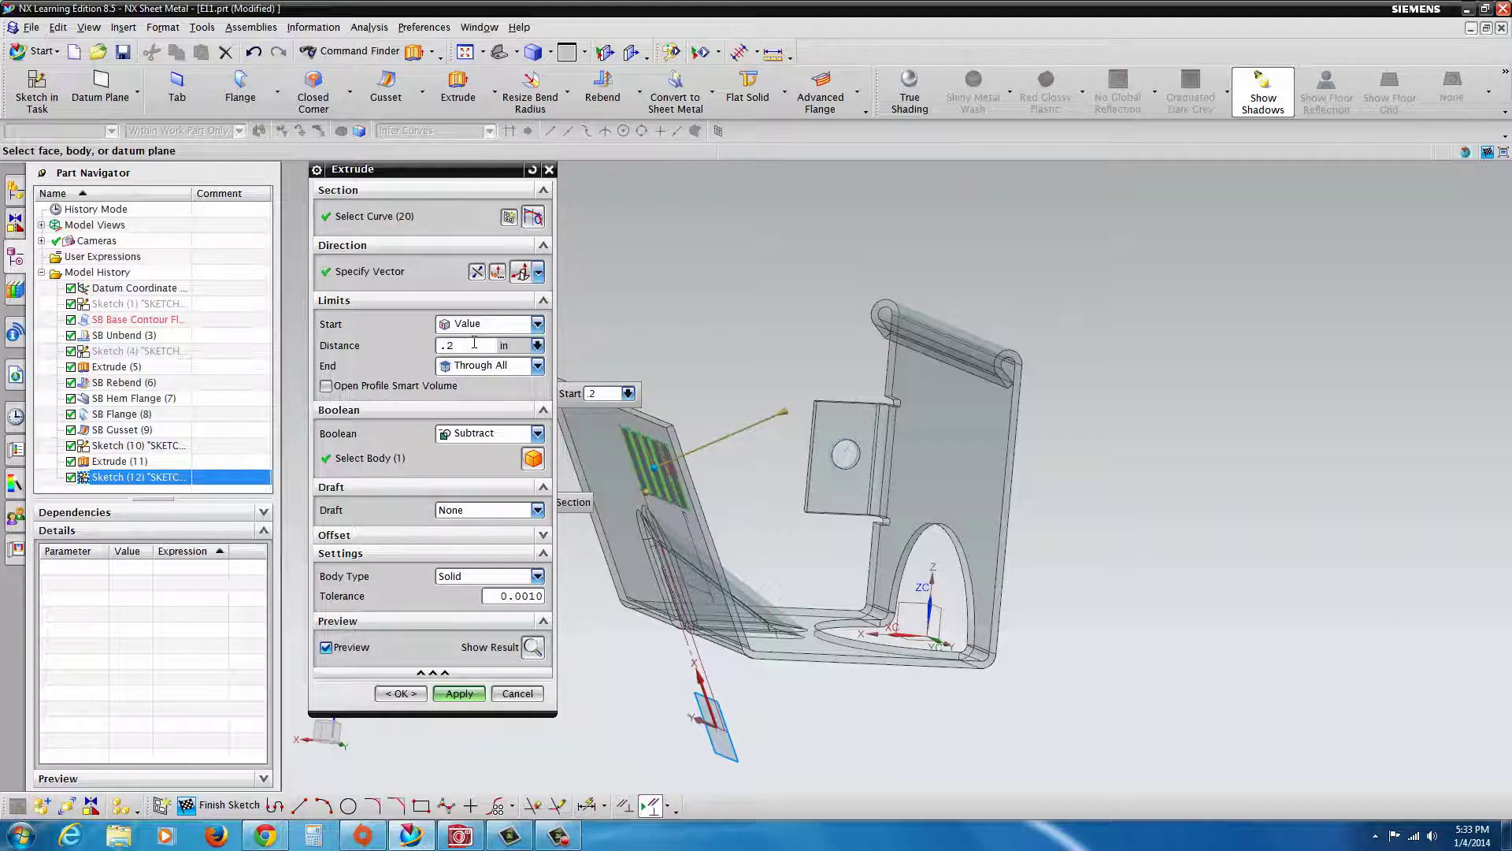
{"action": "double_click", "coordinate": [475, 344]}
{"action": "left_click", "coordinate": [455, 693]}
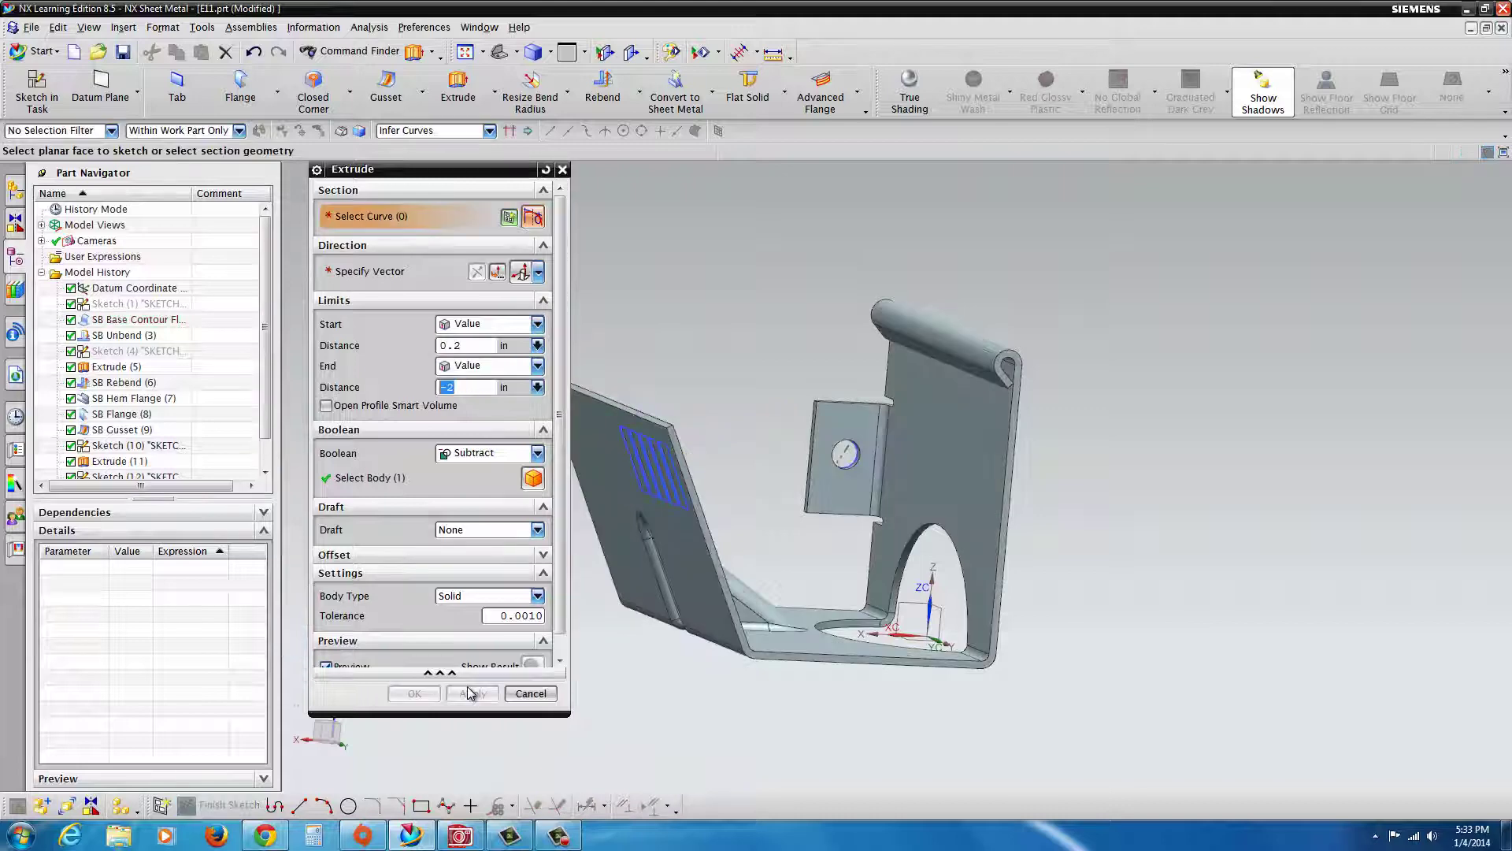
{"action": "middle_click_drag", "start_coordinate": [736, 456], "coordinate": [693, 465]}
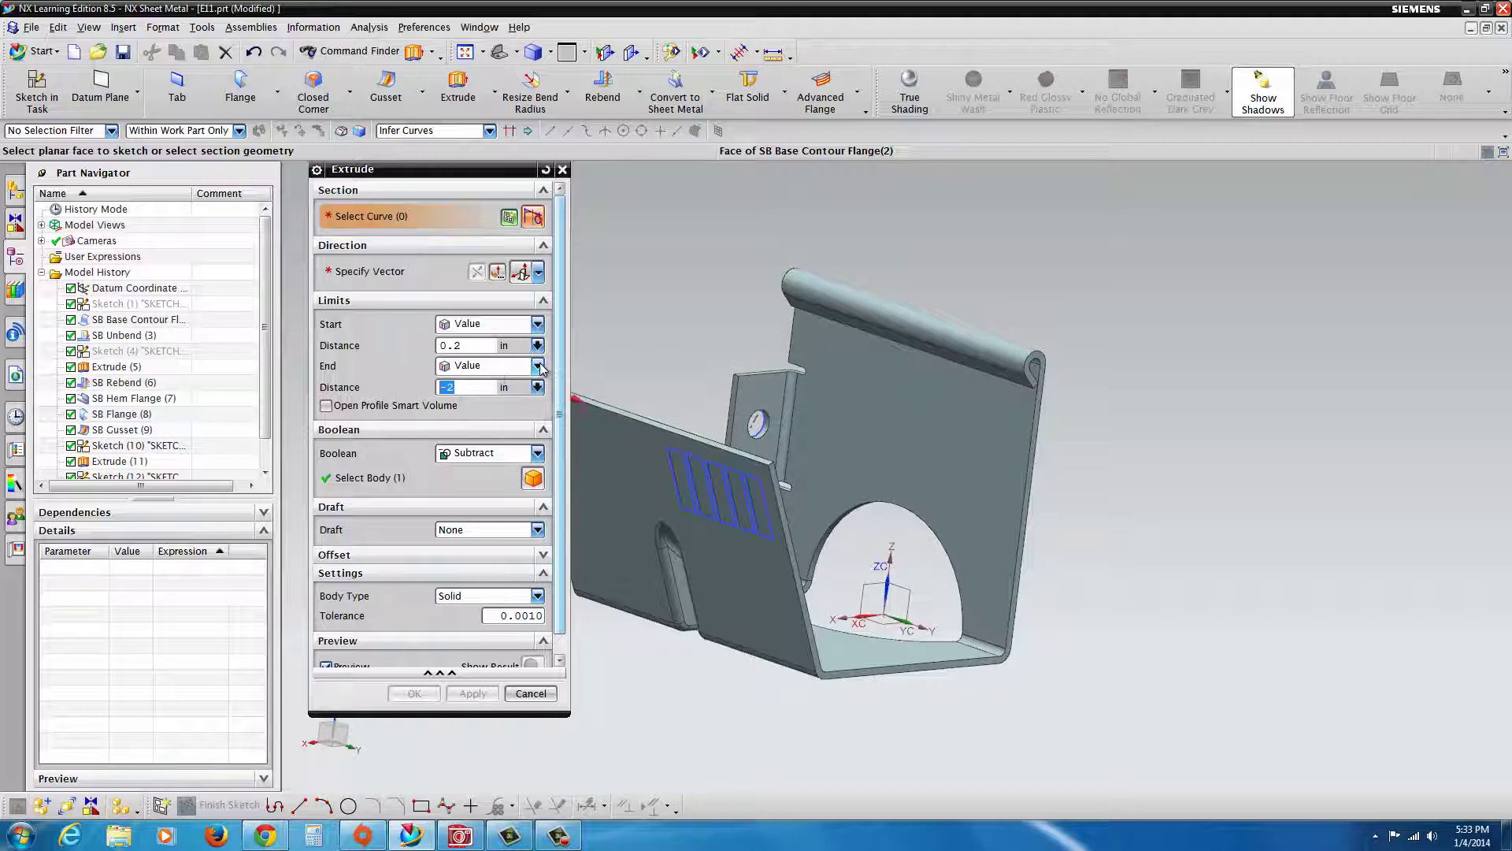
- Close the Extrude dialog and reopen Extrude (13) to edit its parameters
{"action": "left_click", "coordinate": [529, 694]}
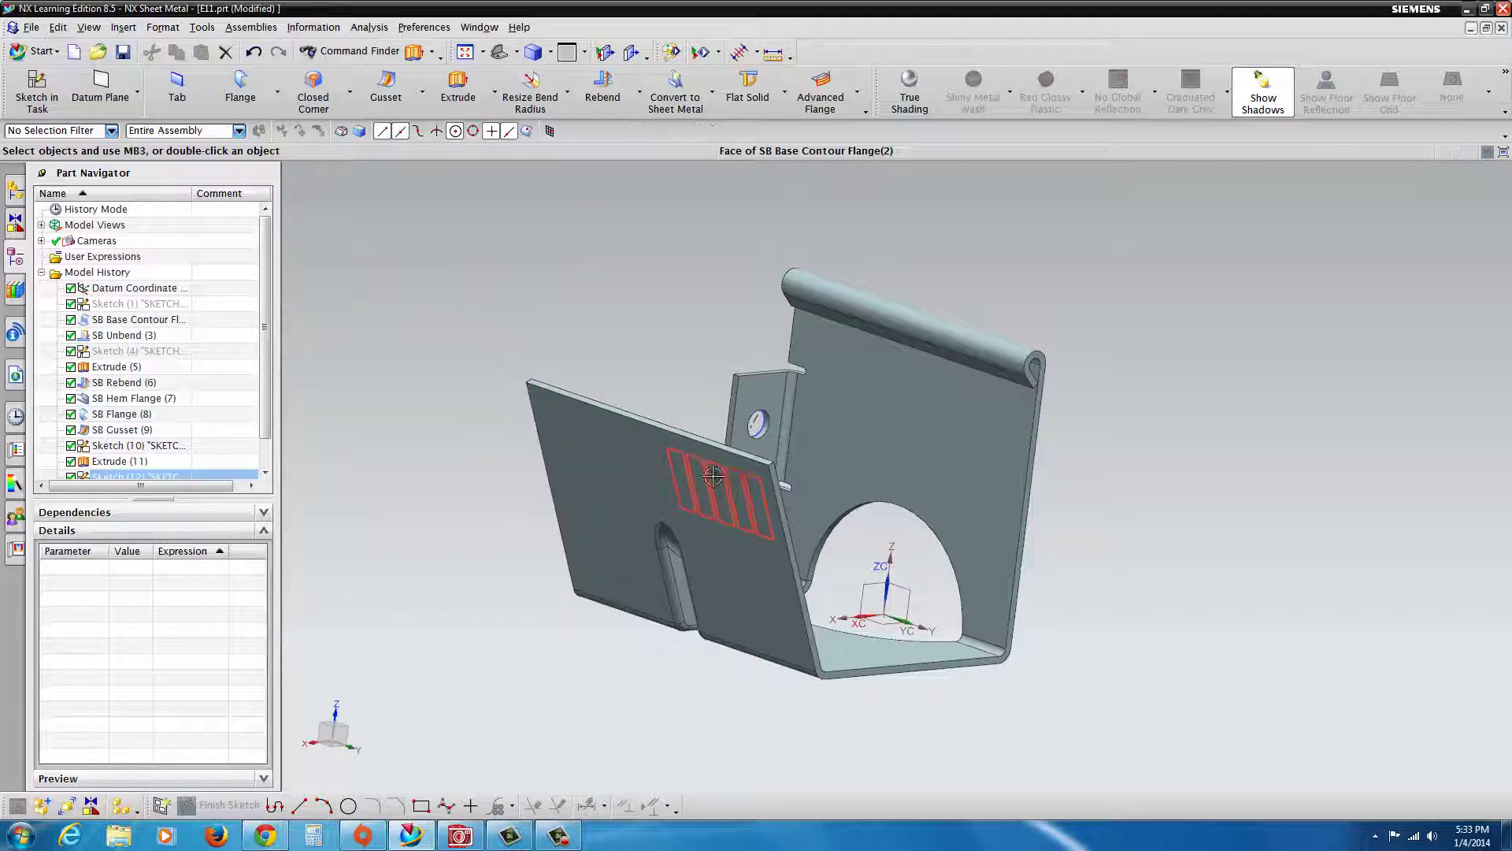
{"action": "middle_click_drag", "start_coordinate": [771, 472], "coordinate": [254, 543]}
{"action": "scroll", "coordinate": [265, 426], "scroll_direction": "down", "scroll_amount": 1}
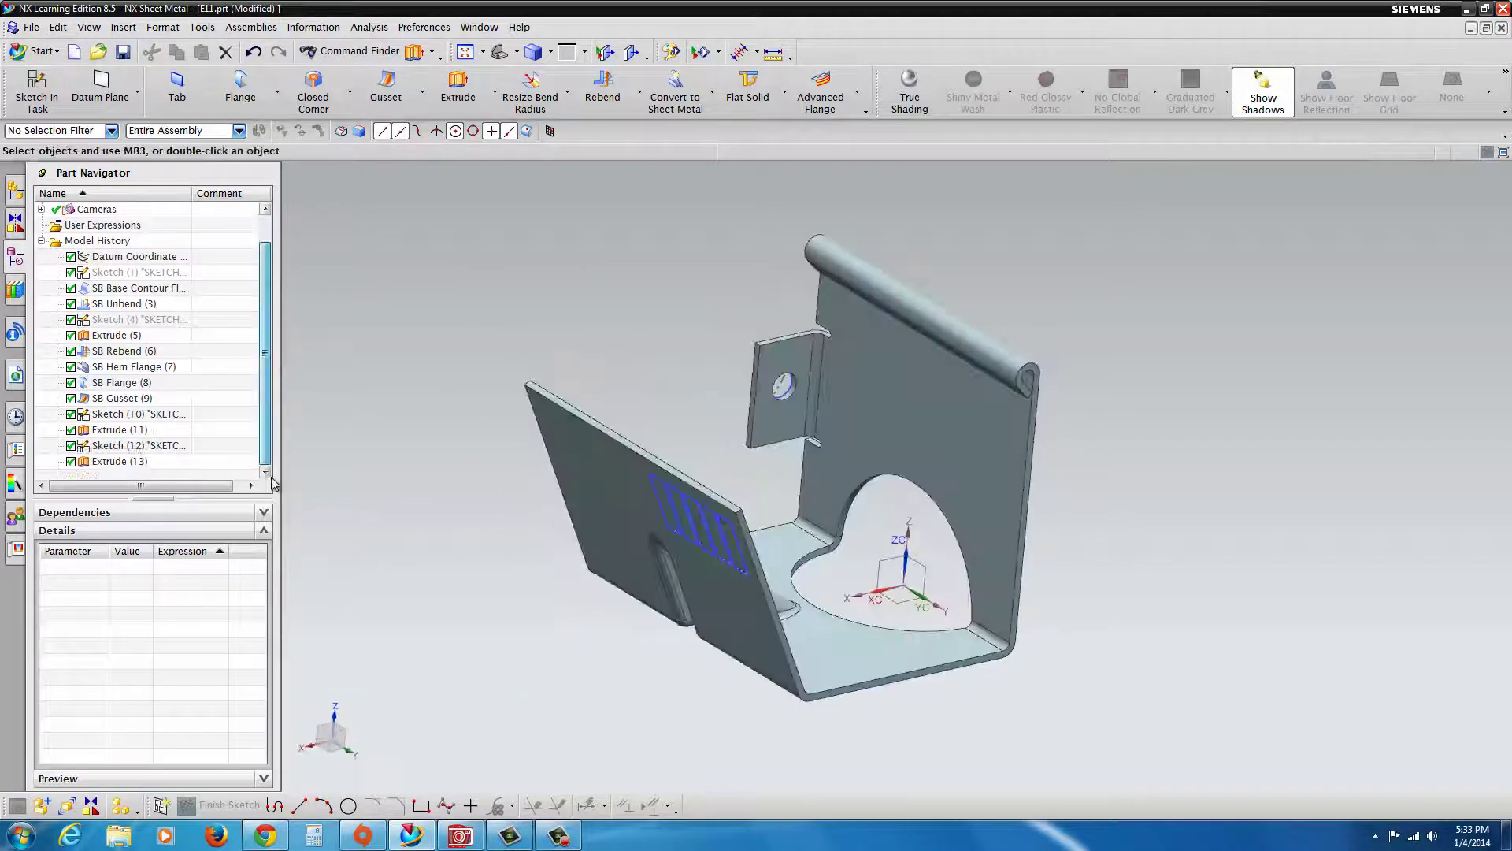
{"action": "left_click", "coordinate": [100, 465]}
{"action": "right_click", "coordinate": [101, 464]}
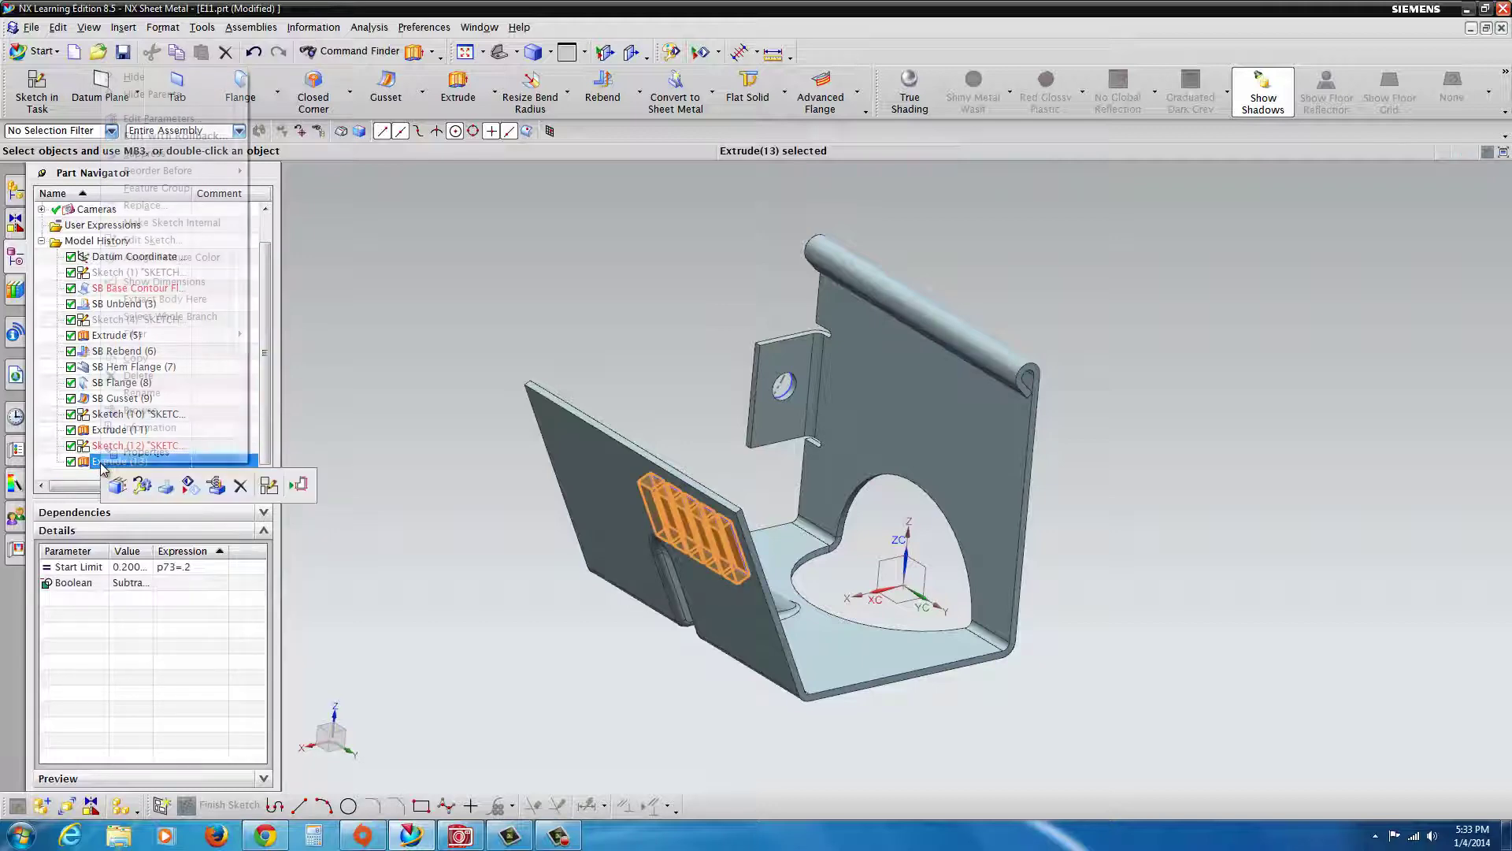
{"action": "left_click", "coordinate": [116, 483]}
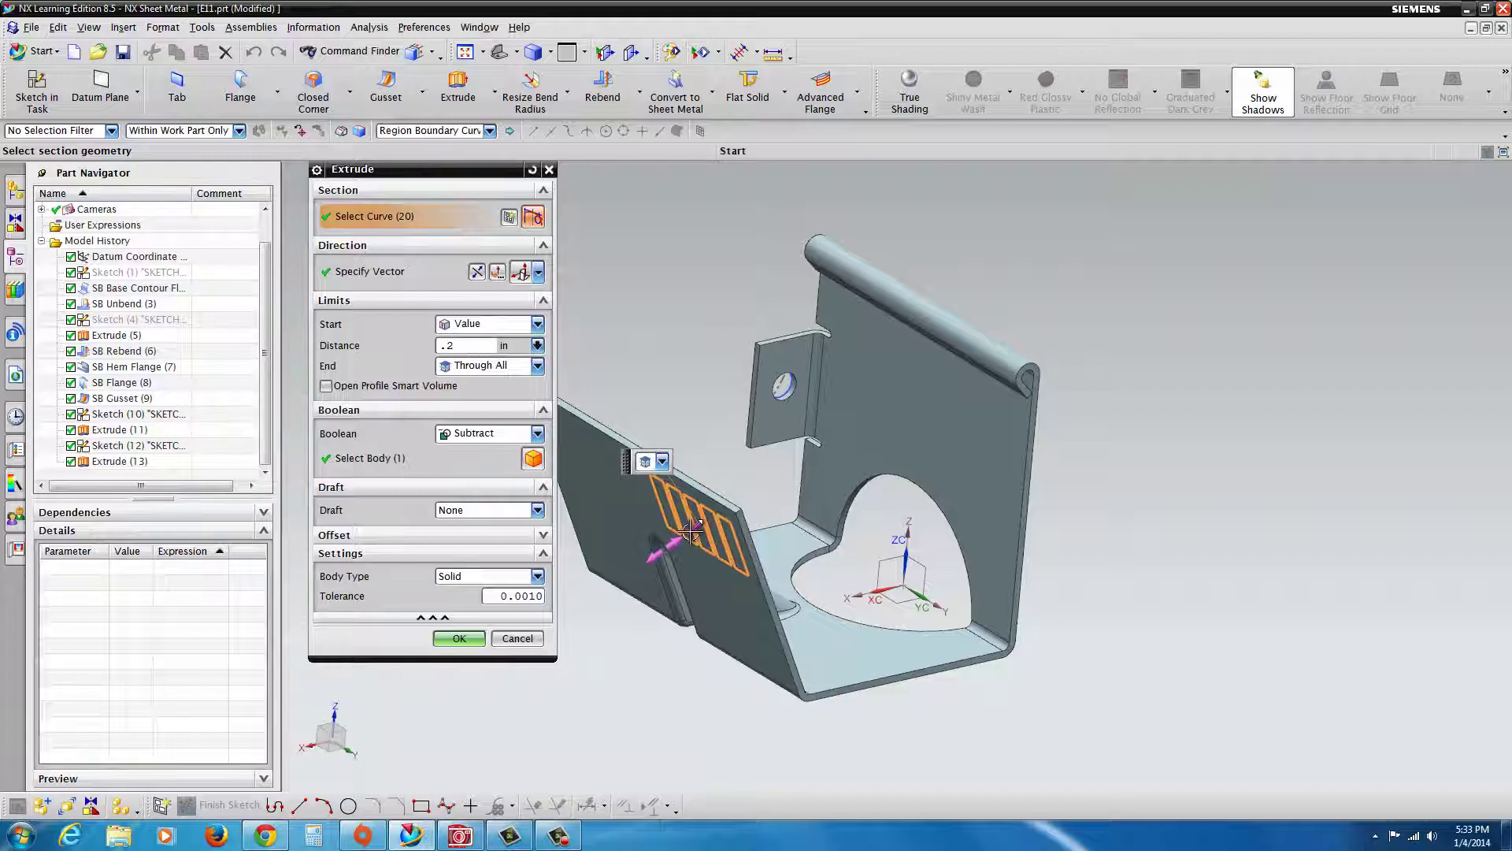
- Change Extrude (13)'s end limit to Value with Boolean Subtract, and confirm
{"action": "left_click", "coordinate": [530, 370]}
{"action": "left_click", "coordinate": [472, 384]}
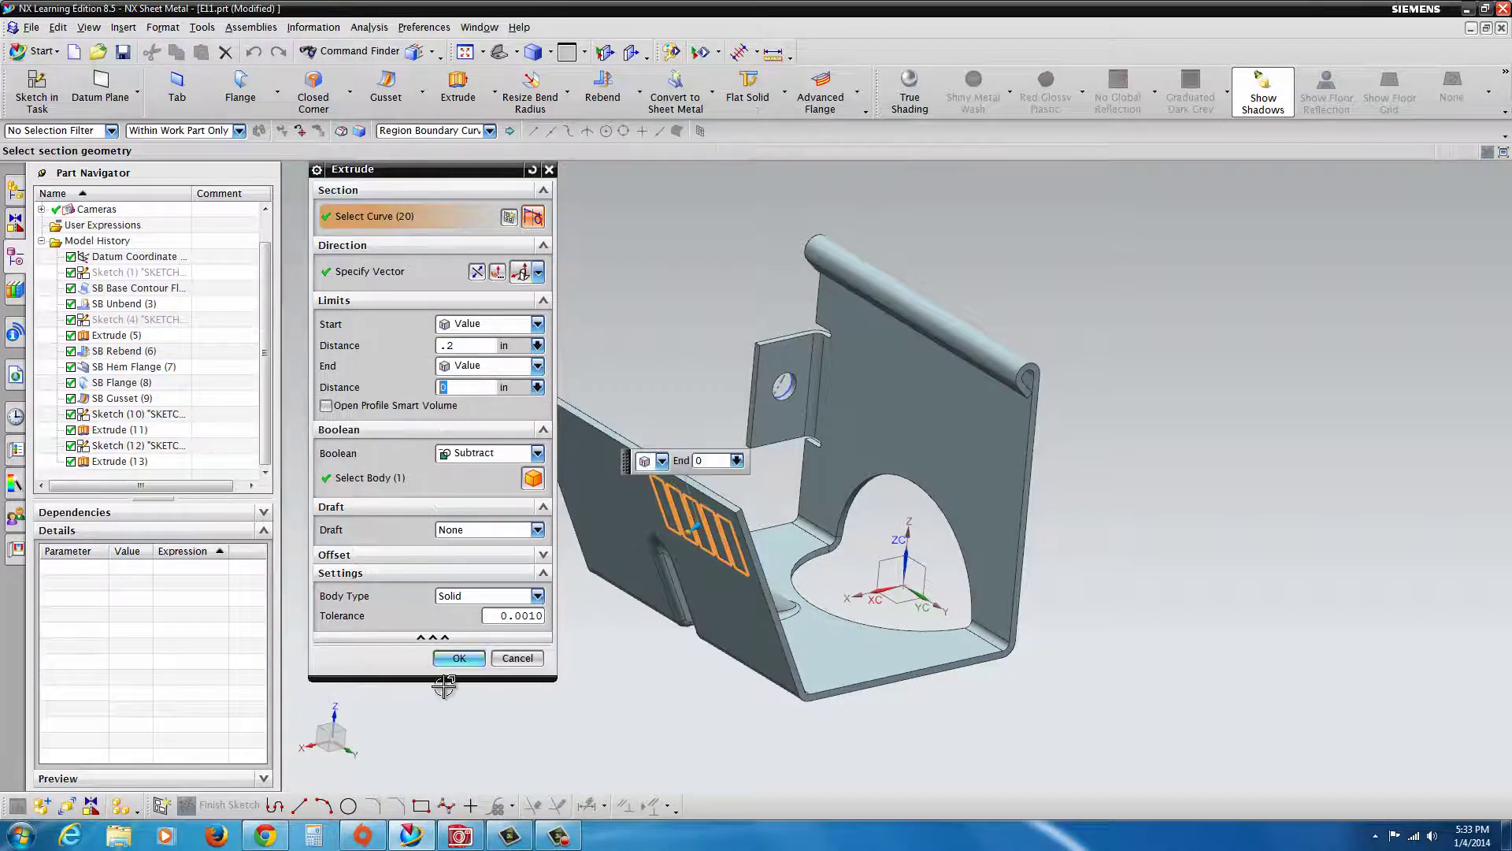
{"action": "left_click", "coordinate": [488, 453]}
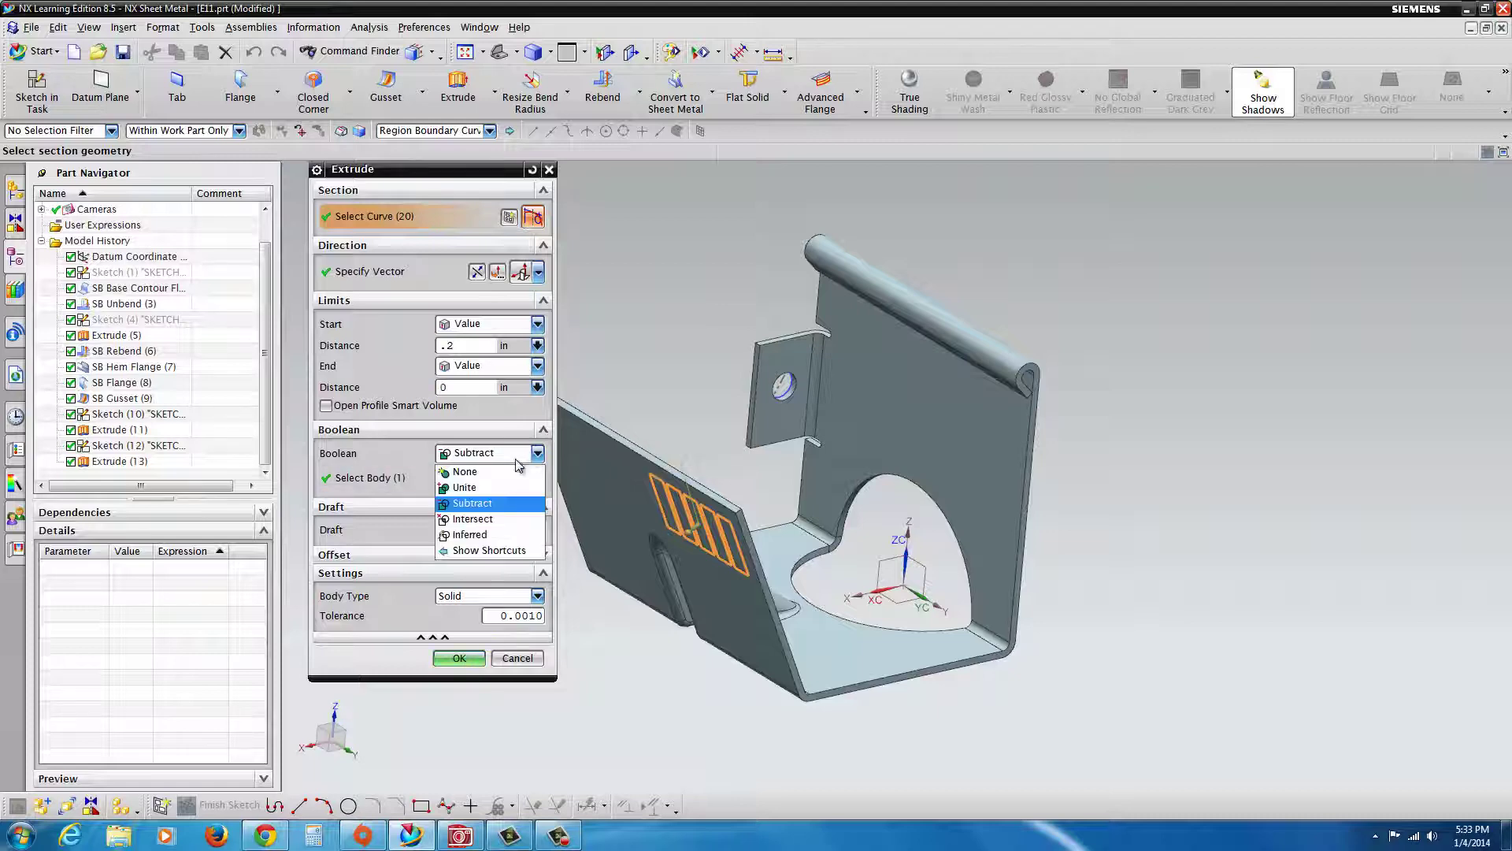
{"action": "left_click", "coordinate": [463, 512]}
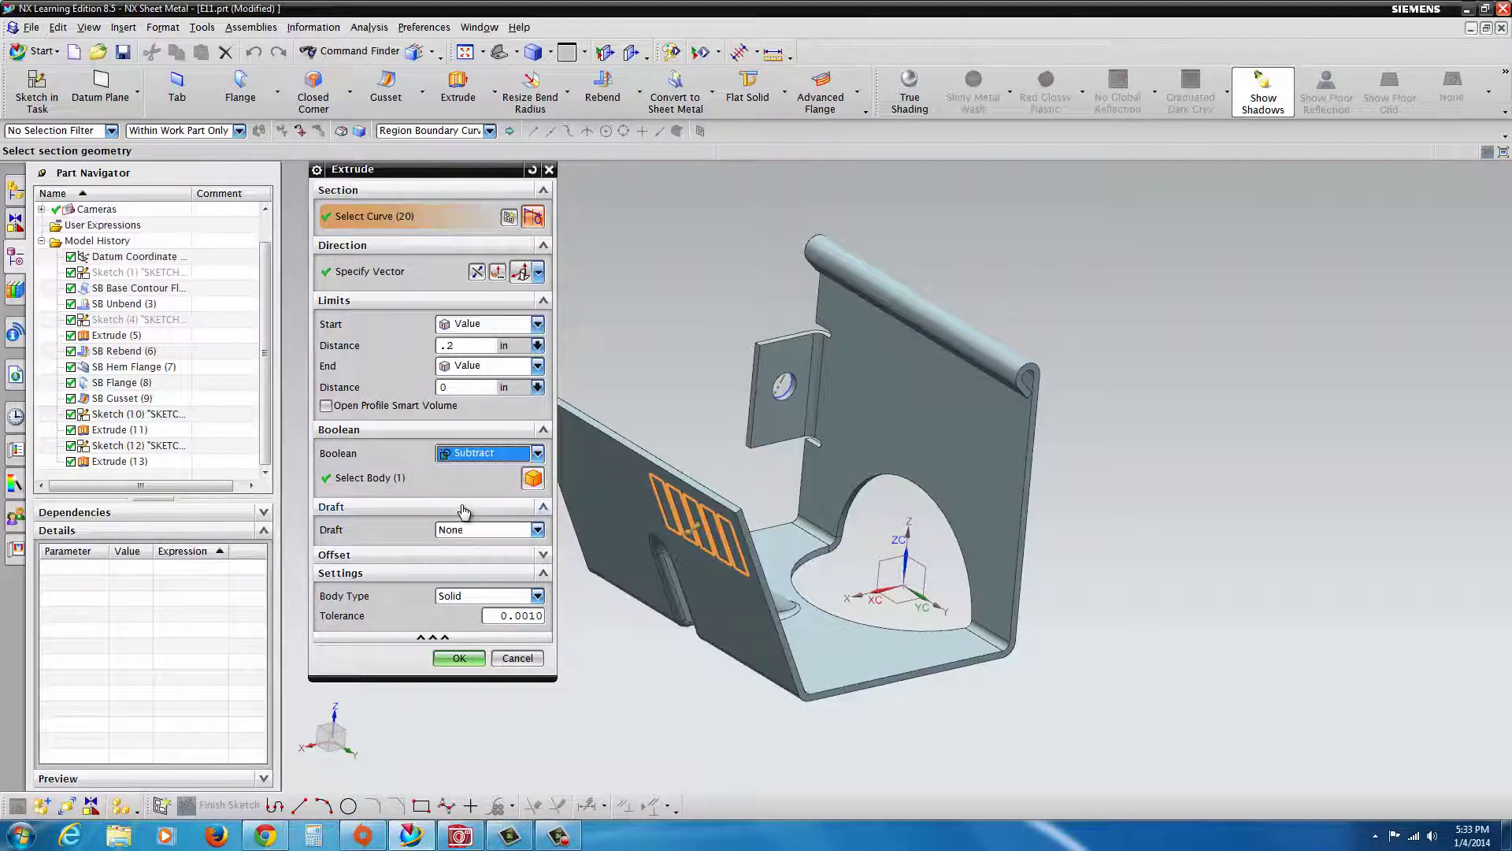
{"action": "left_click", "coordinate": [459, 658]}
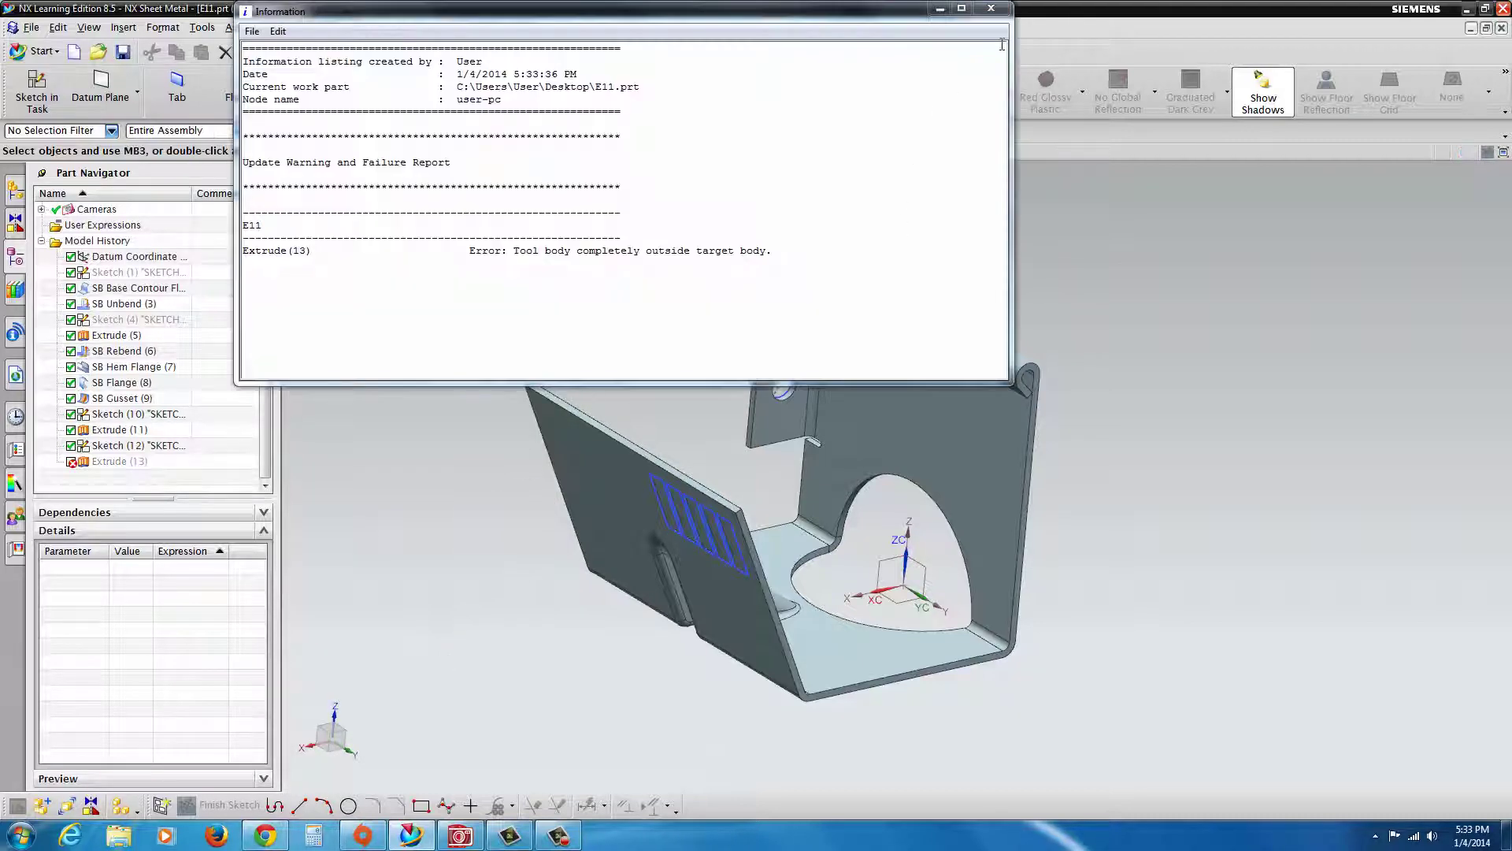
{"action": "left_click", "coordinate": [992, 10]}
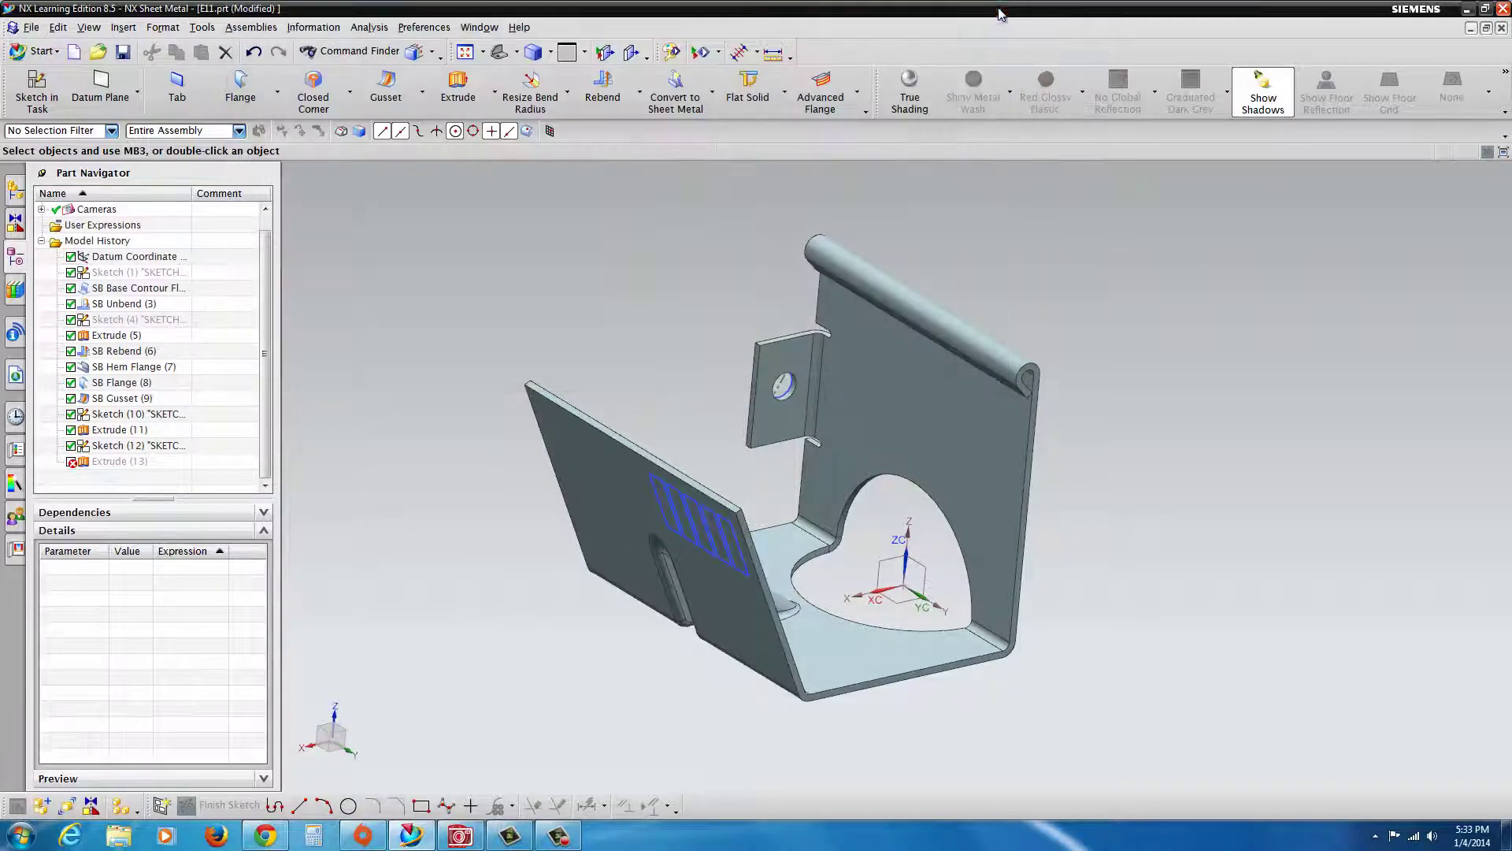
- Delete the failed Extrude (13) from the Part Navigator
{"action": "key", "text": "Home"}
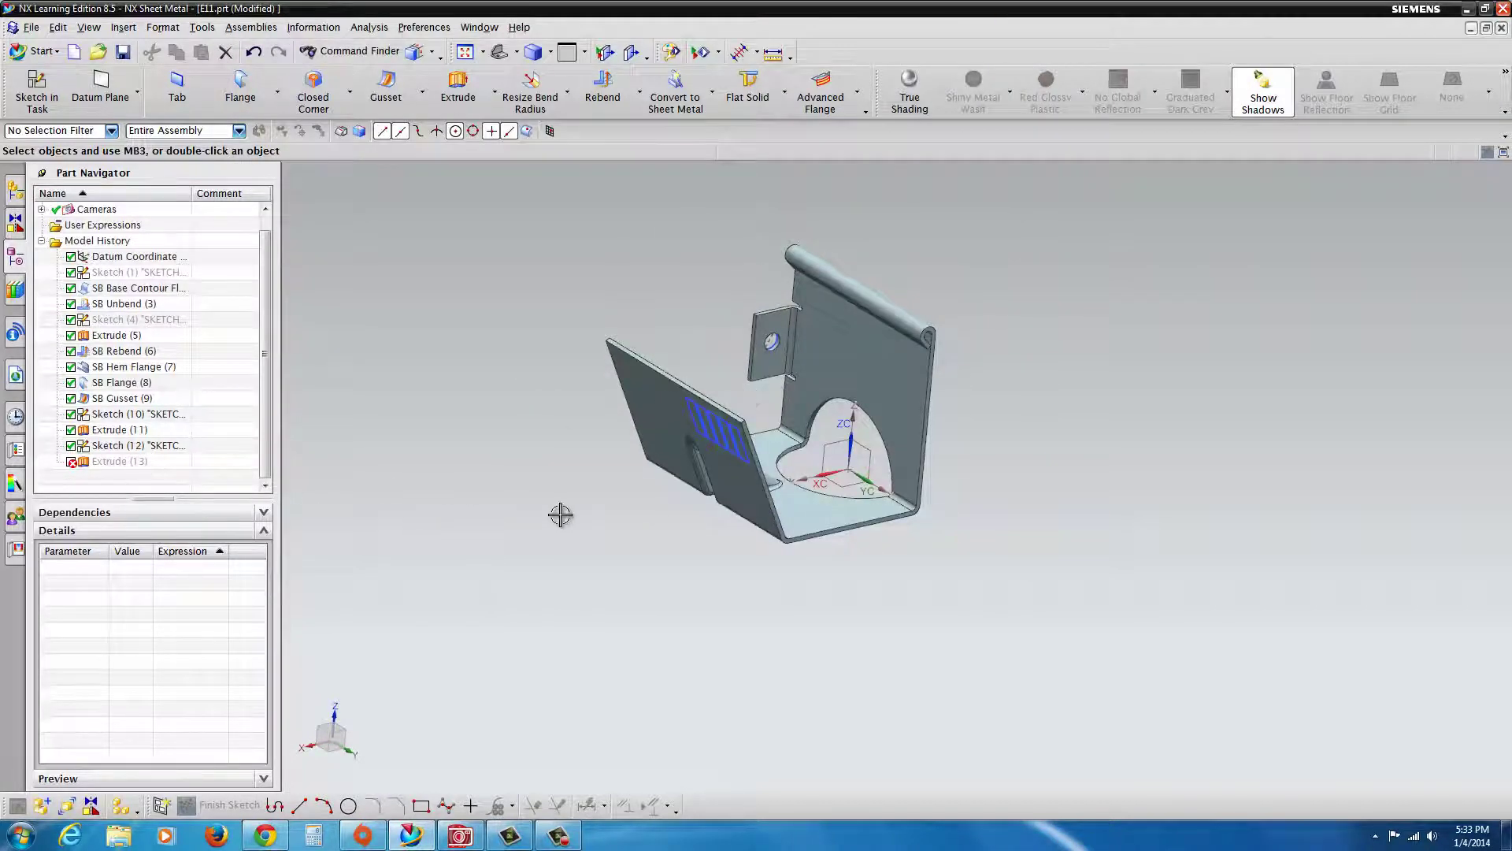
{"action": "middle_click_drag", "start_coordinate": [578, 513], "coordinate": [666, 400], "text": "shift"}
{"action": "left_click", "coordinate": [101, 465]}
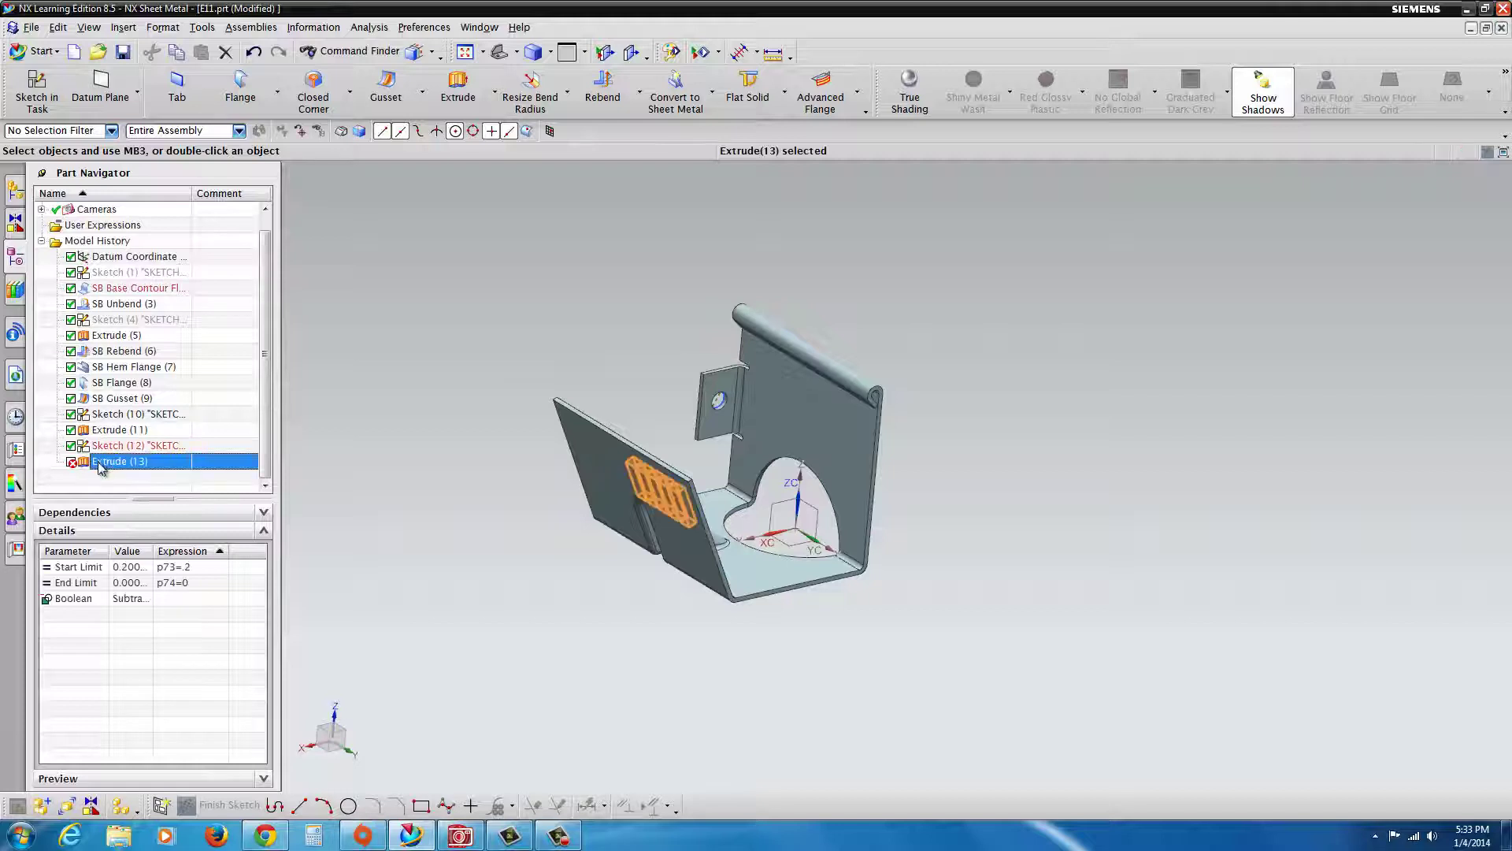
{"action": "key", "text": "Delete"}
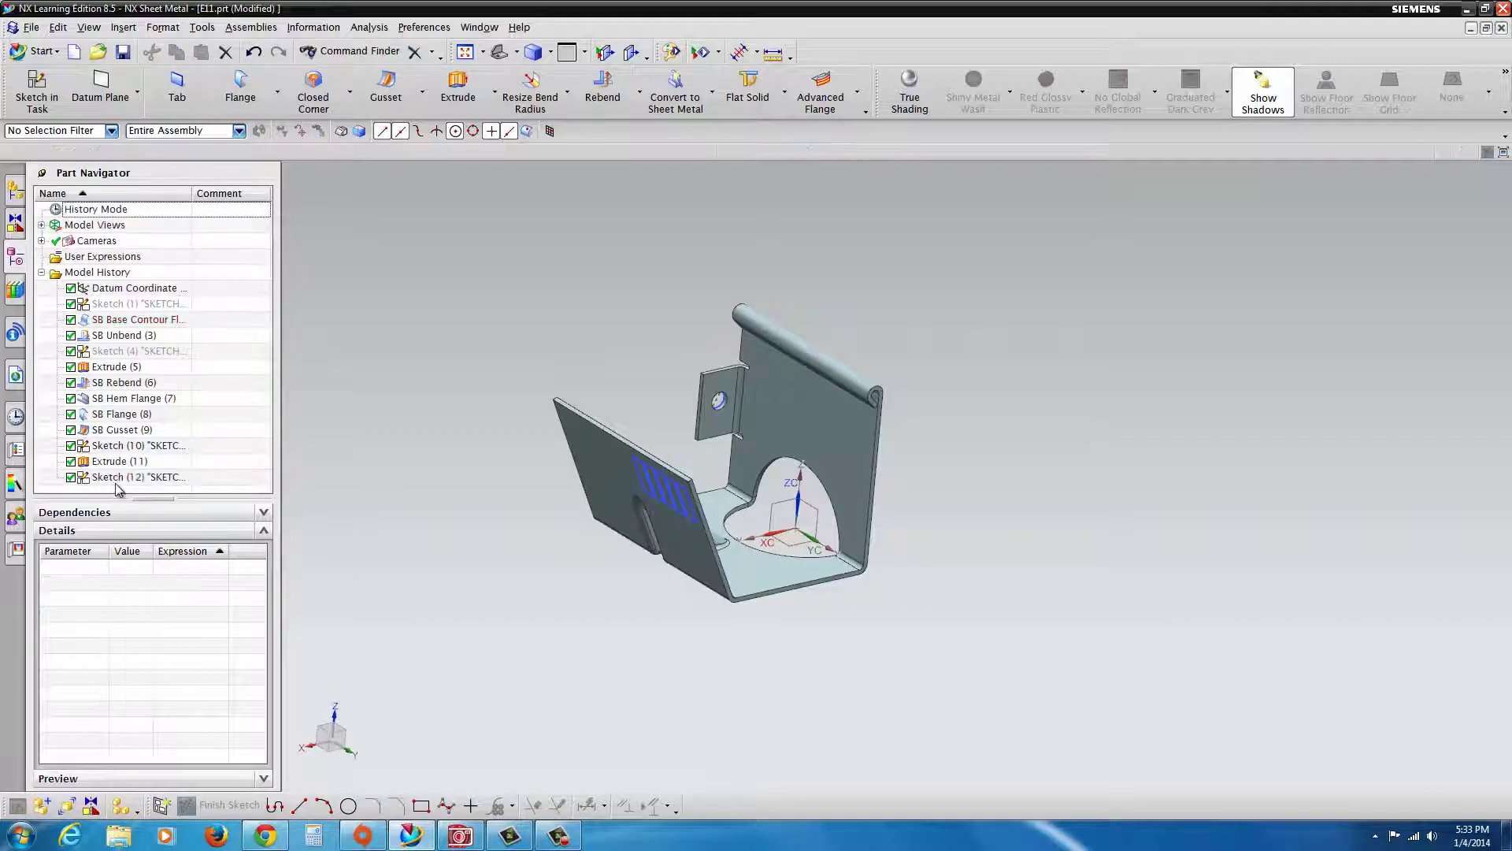
- Extrude Sketch (12) from 0.2 to -2 in as a Subtract to cut the five slots
{"action": "left_click", "coordinate": [686, 506]}
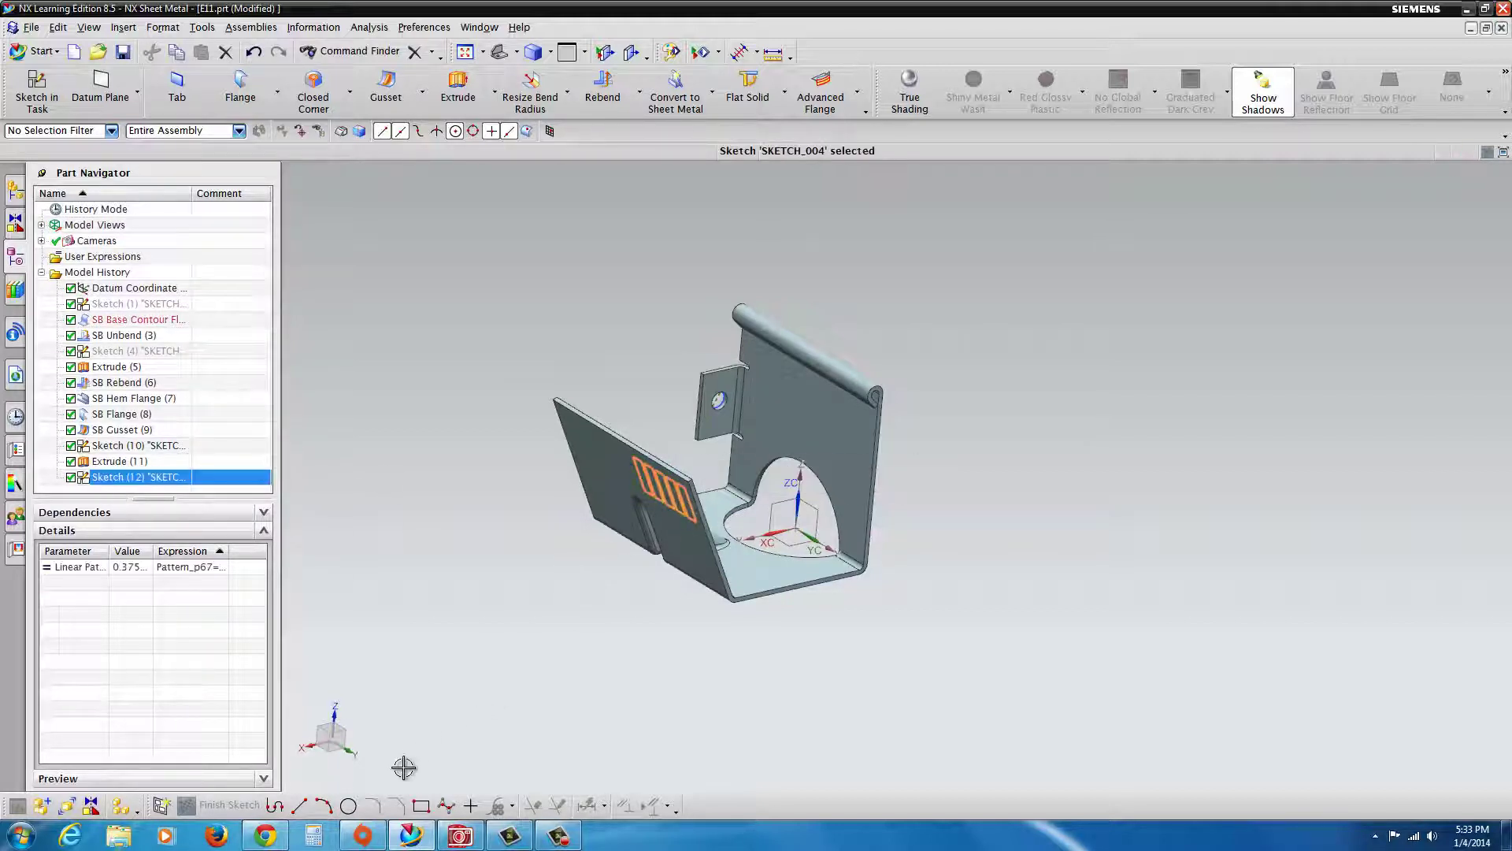
{"action": "left_click", "coordinate": [458, 86]}
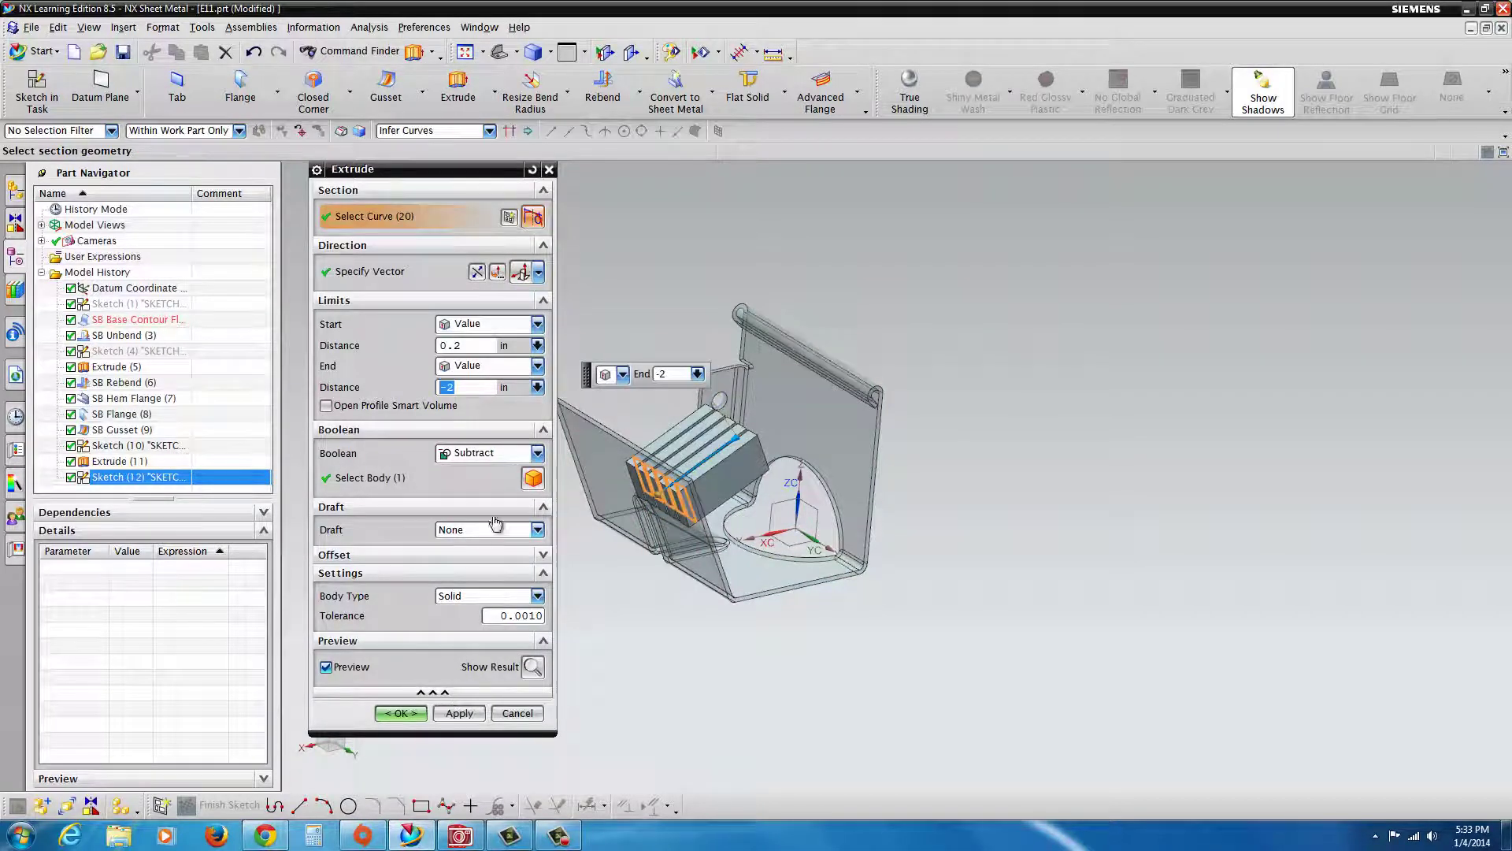
{"action": "left_click", "coordinate": [458, 713]}
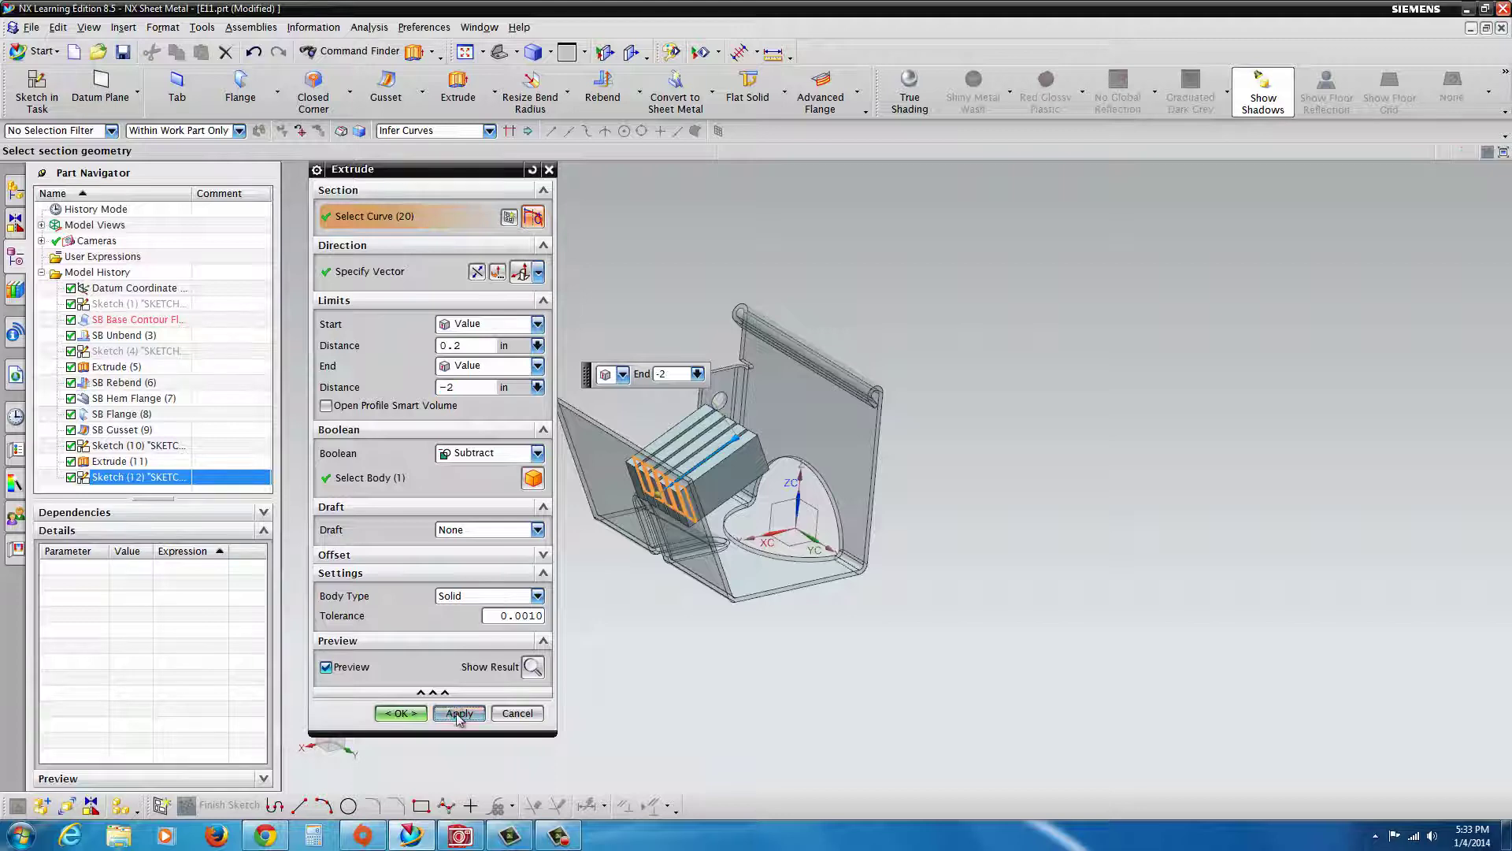
{"action": "left_click", "coordinate": [518, 713]}
{"action": "mouse_move", "coordinate": [709, 473]}
{"action": "middle_mouse_down"}
{"action": "mouse_move", "coordinate": [741, 460]}
{"action": "mouse_move", "coordinate": [709, 465]}
{"action": "mouse_move", "coordinate": [715, 429]}
{"action": "mouse_move", "coordinate": [764, 470]}
{"action": "middle_mouse_up"}
- Hide the slot sketch, then hide Sketch (10) on the upright flange
{"action": "right_click", "coordinate": [765, 470]}
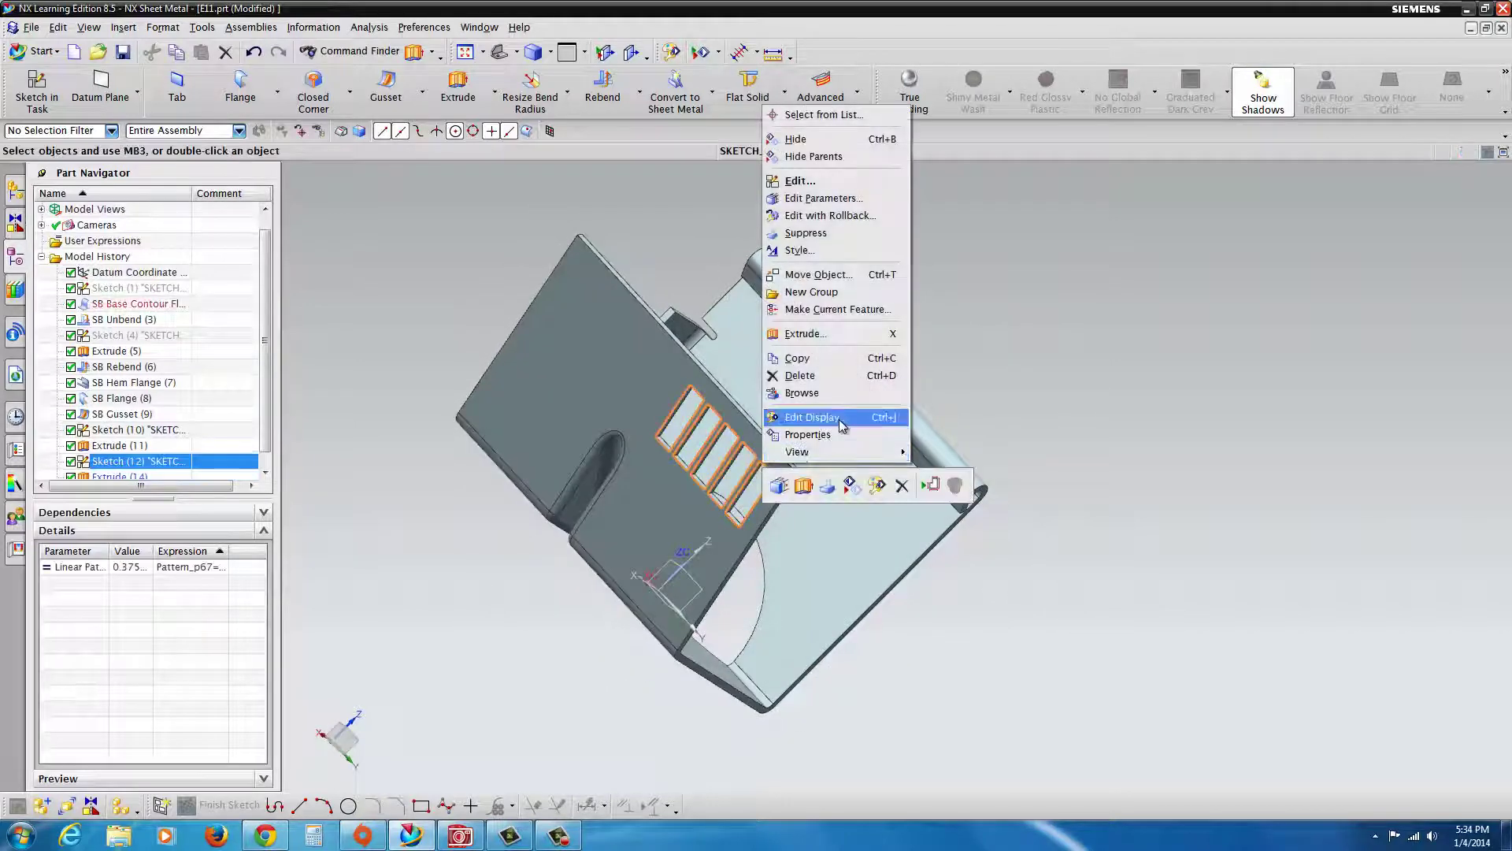
{"action": "left_click", "coordinate": [794, 154]}
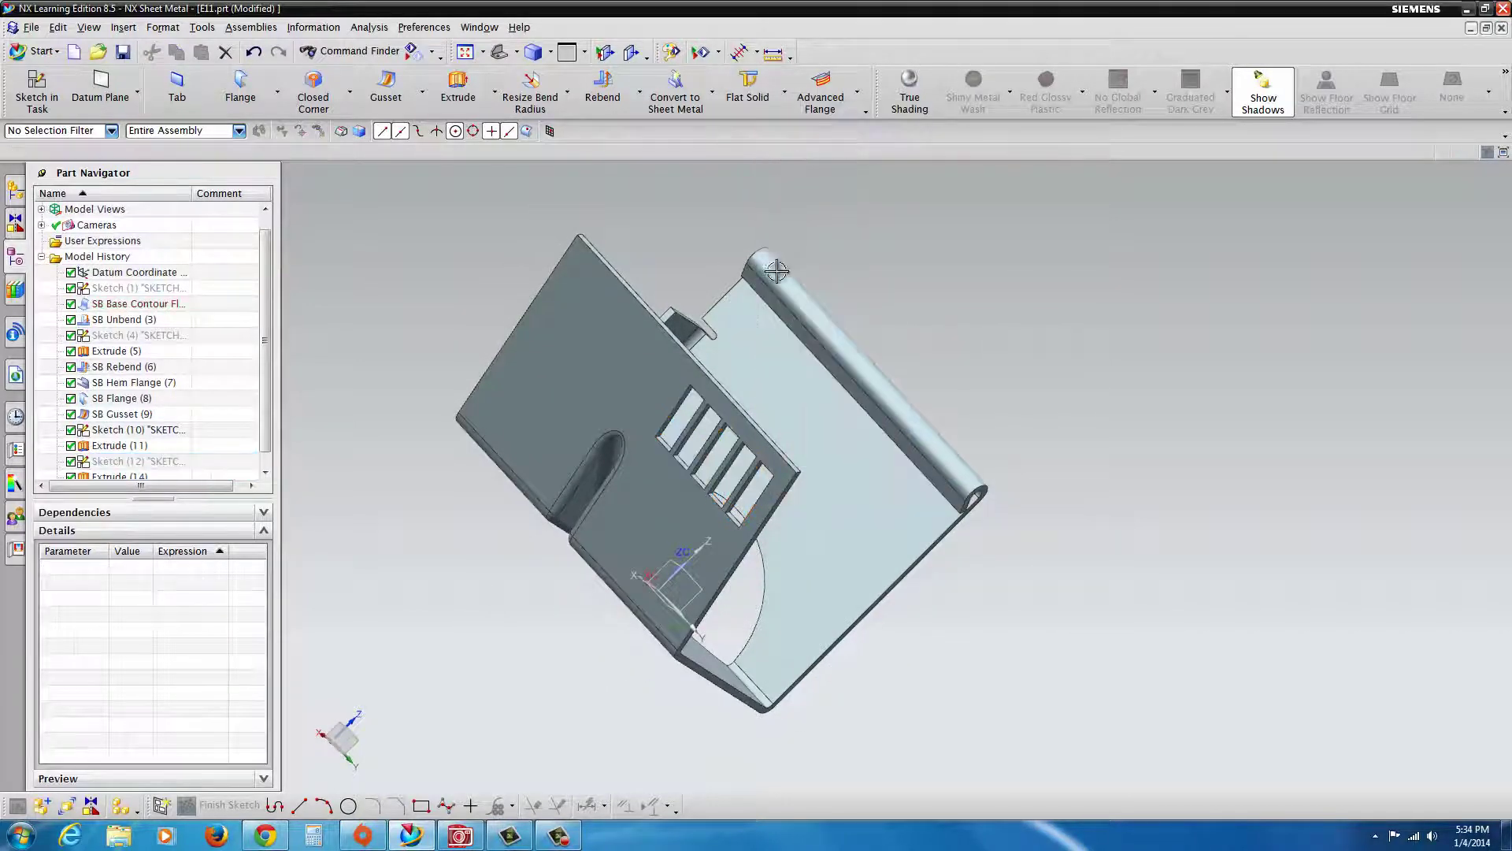
{"action": "mouse_move", "coordinate": [694, 409]}
{"action": "middle_mouse_down"}
{"action": "mouse_move", "coordinate": [532, 426]}
{"action": "mouse_move", "coordinate": [552, 441]}
{"action": "middle_mouse_up"}
{"action": "right_click", "coordinate": [660, 581]}
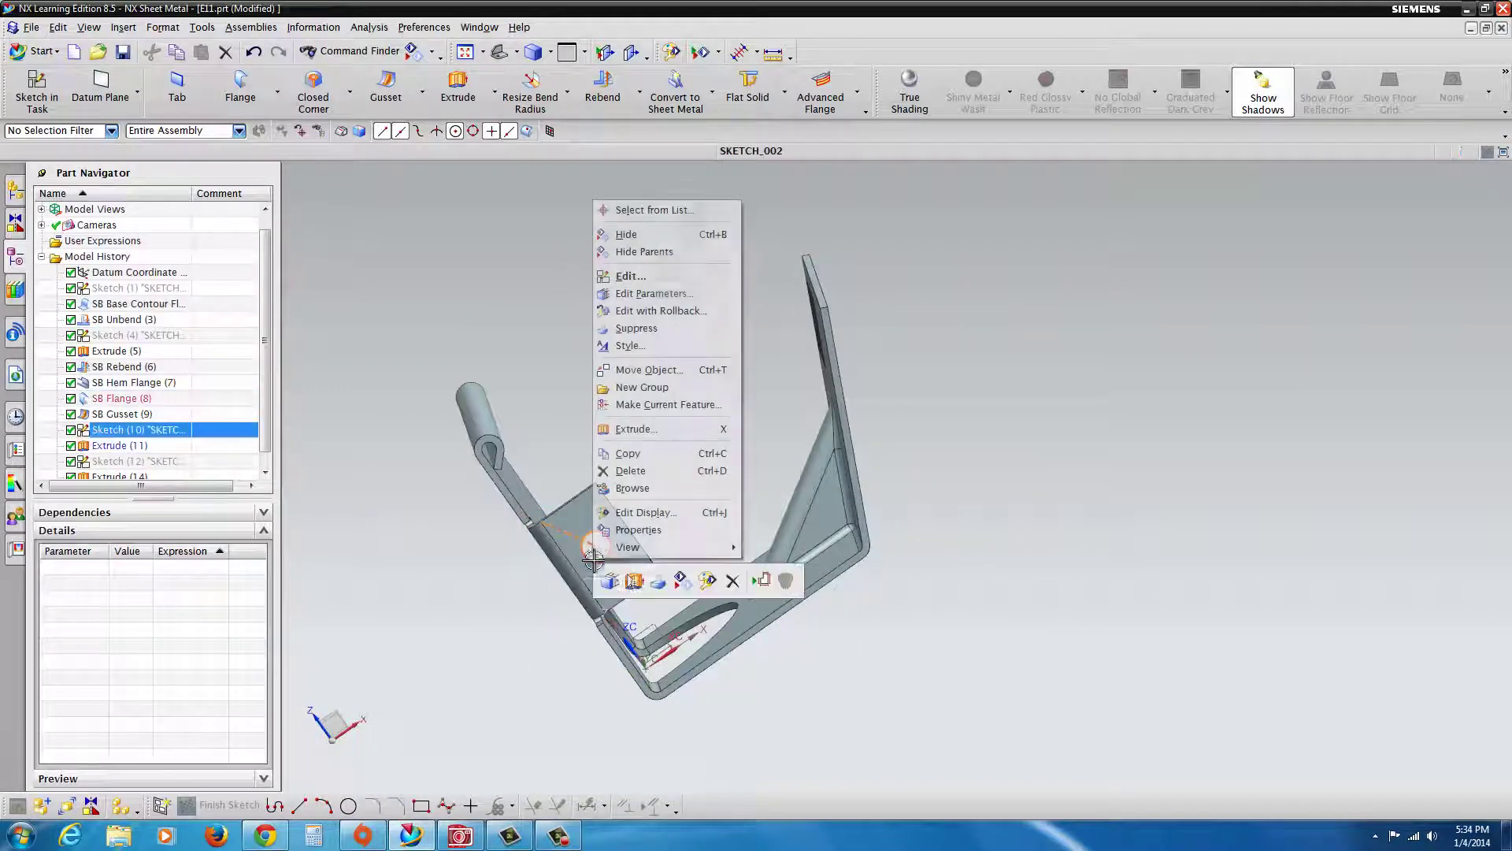
{"action": "left_click", "coordinate": [678, 587]}
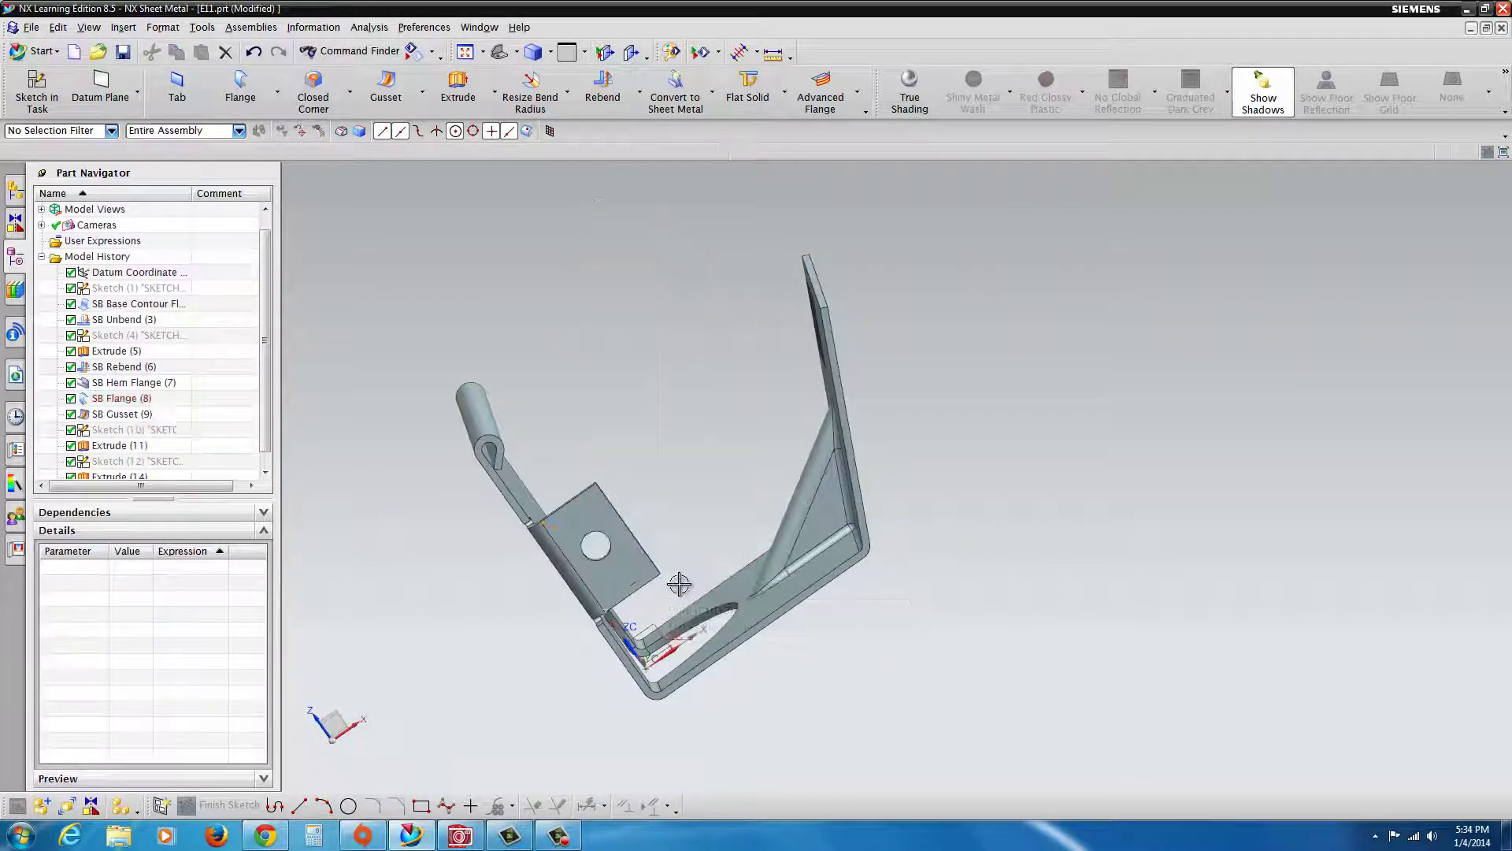
{"action": "mouse_move", "coordinate": [697, 441]}
{"action": "middle_mouse_down"}
{"action": "mouse_move", "coordinate": [709, 614]}
{"action": "mouse_move", "coordinate": [696, 518]}
{"action": "mouse_move", "coordinate": [678, 496]}
{"action": "mouse_move", "coordinate": [723, 461]}
{"action": "middle_mouse_up"}
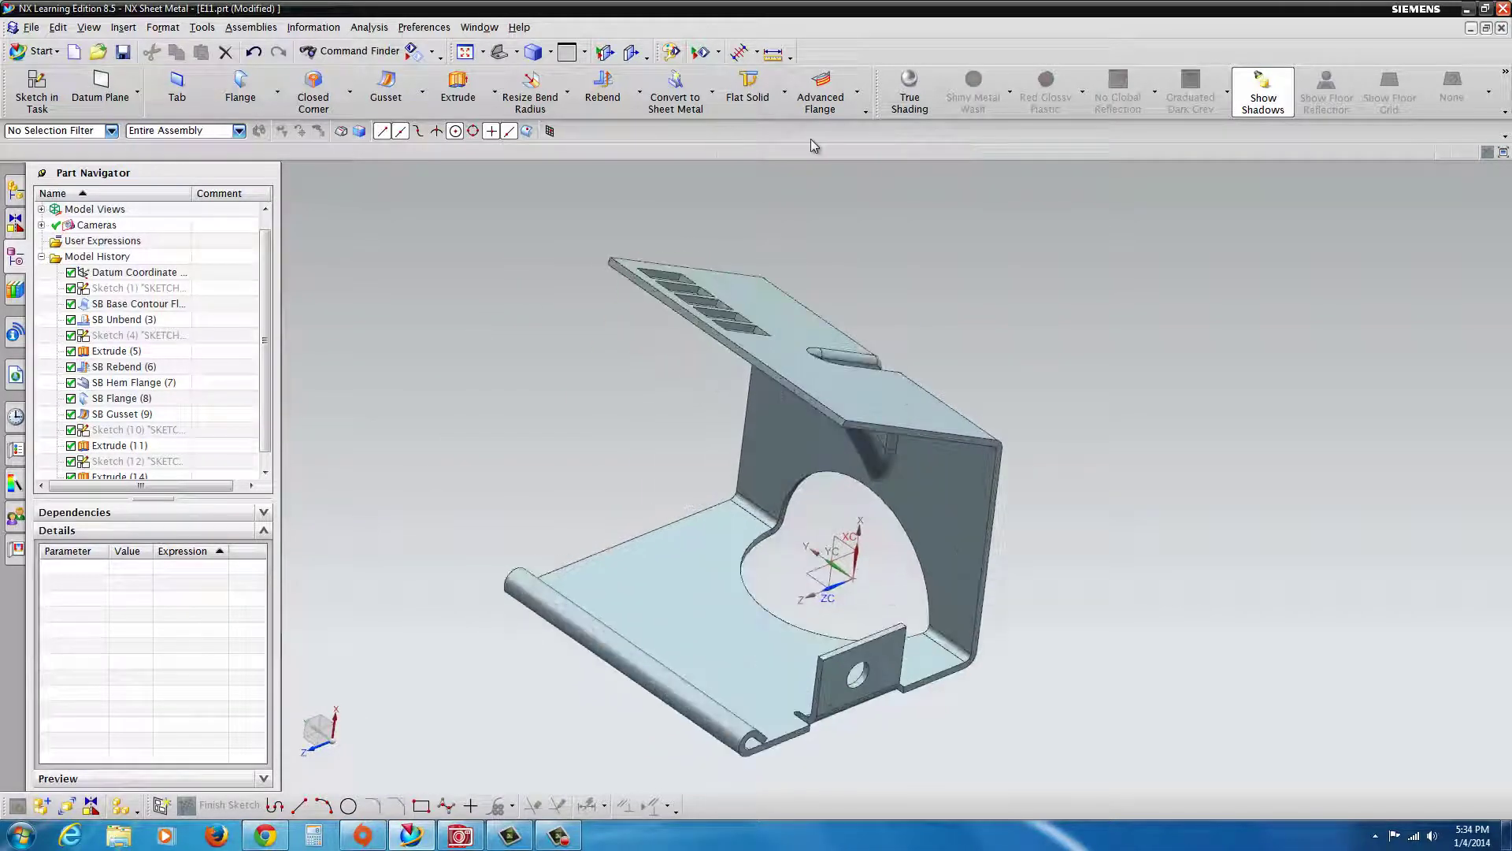
- Create a flat solid of the bracket with the base flange face held fixed
{"action": "left_click", "coordinate": [760, 98]}
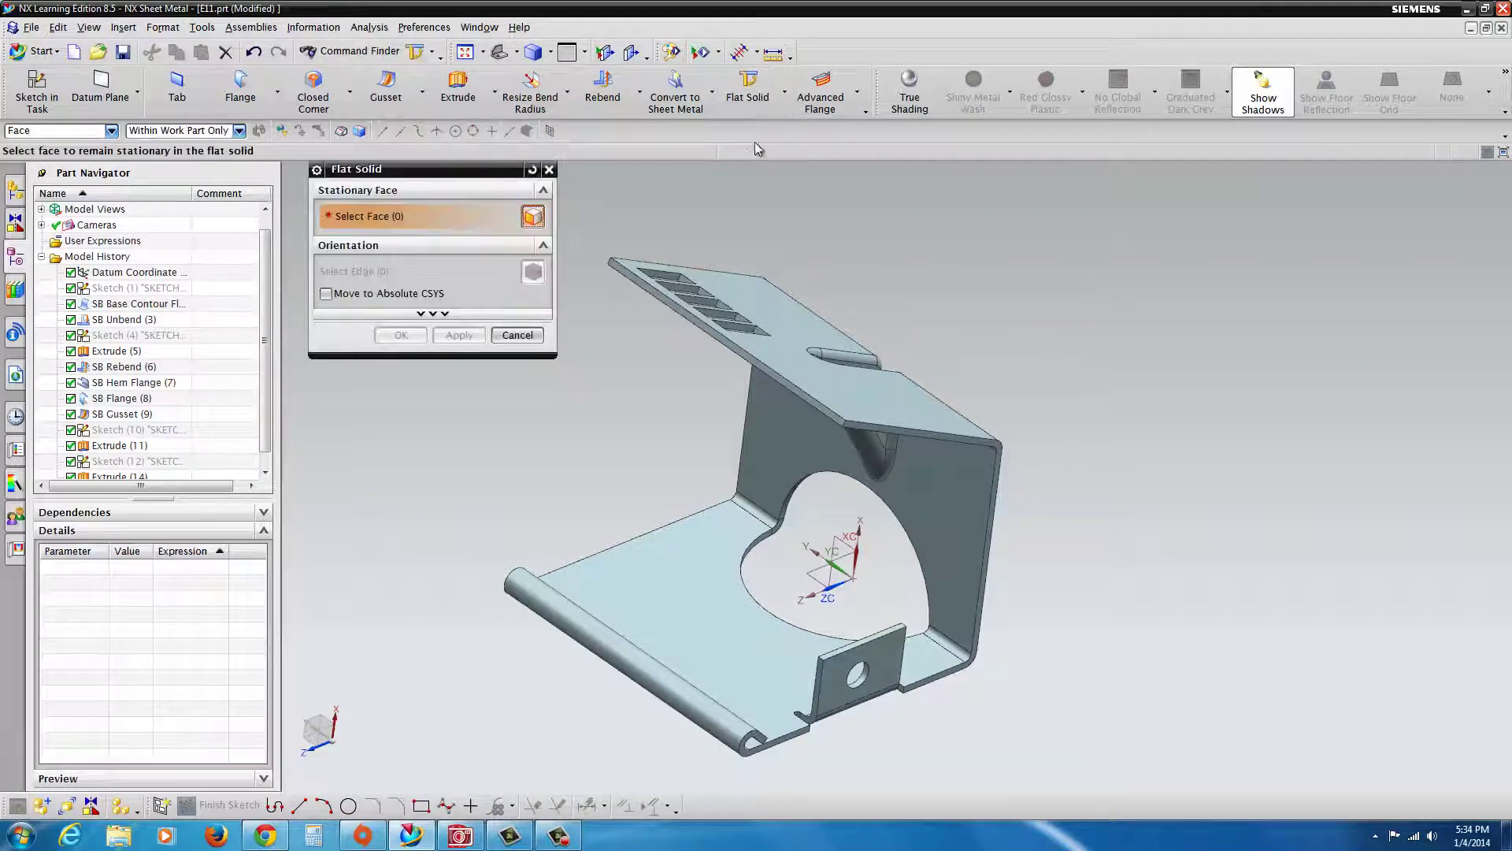
{"action": "left_click", "coordinate": [677, 596]}
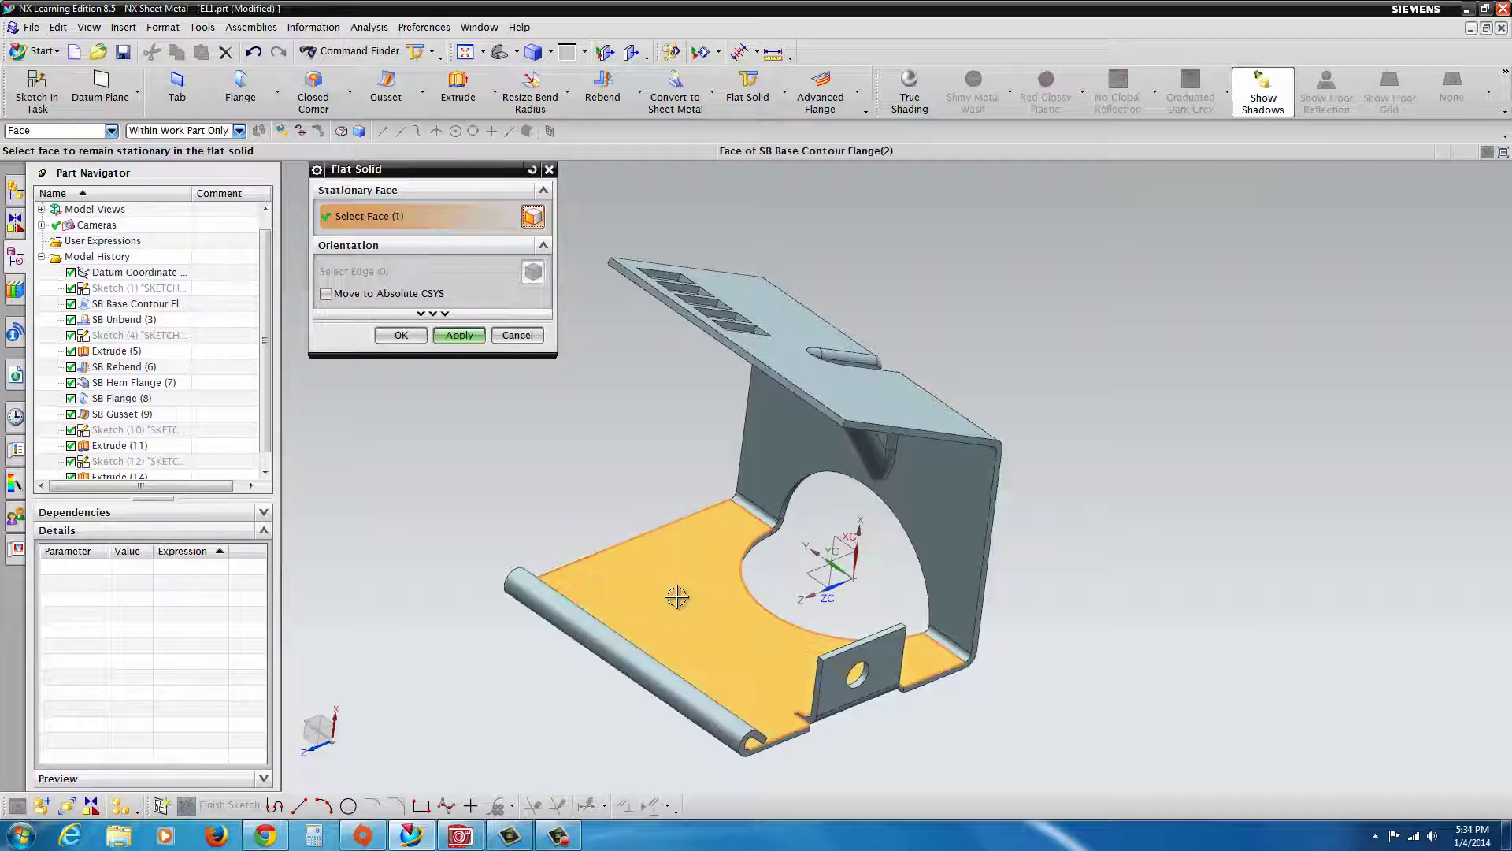
{"action": "left_click", "coordinate": [461, 335]}
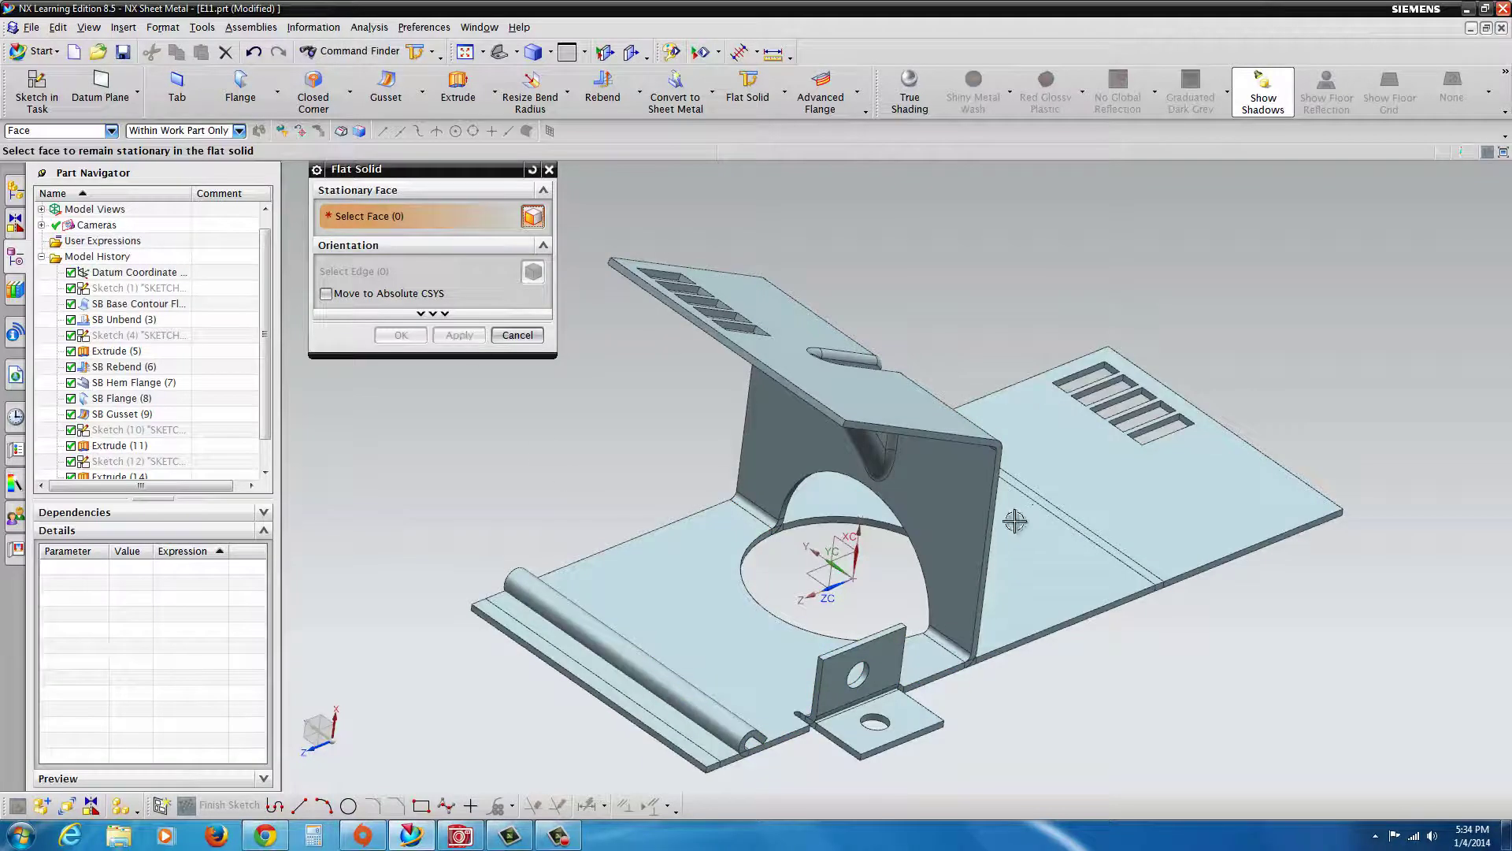
{"action": "left_click", "coordinate": [517, 336]}
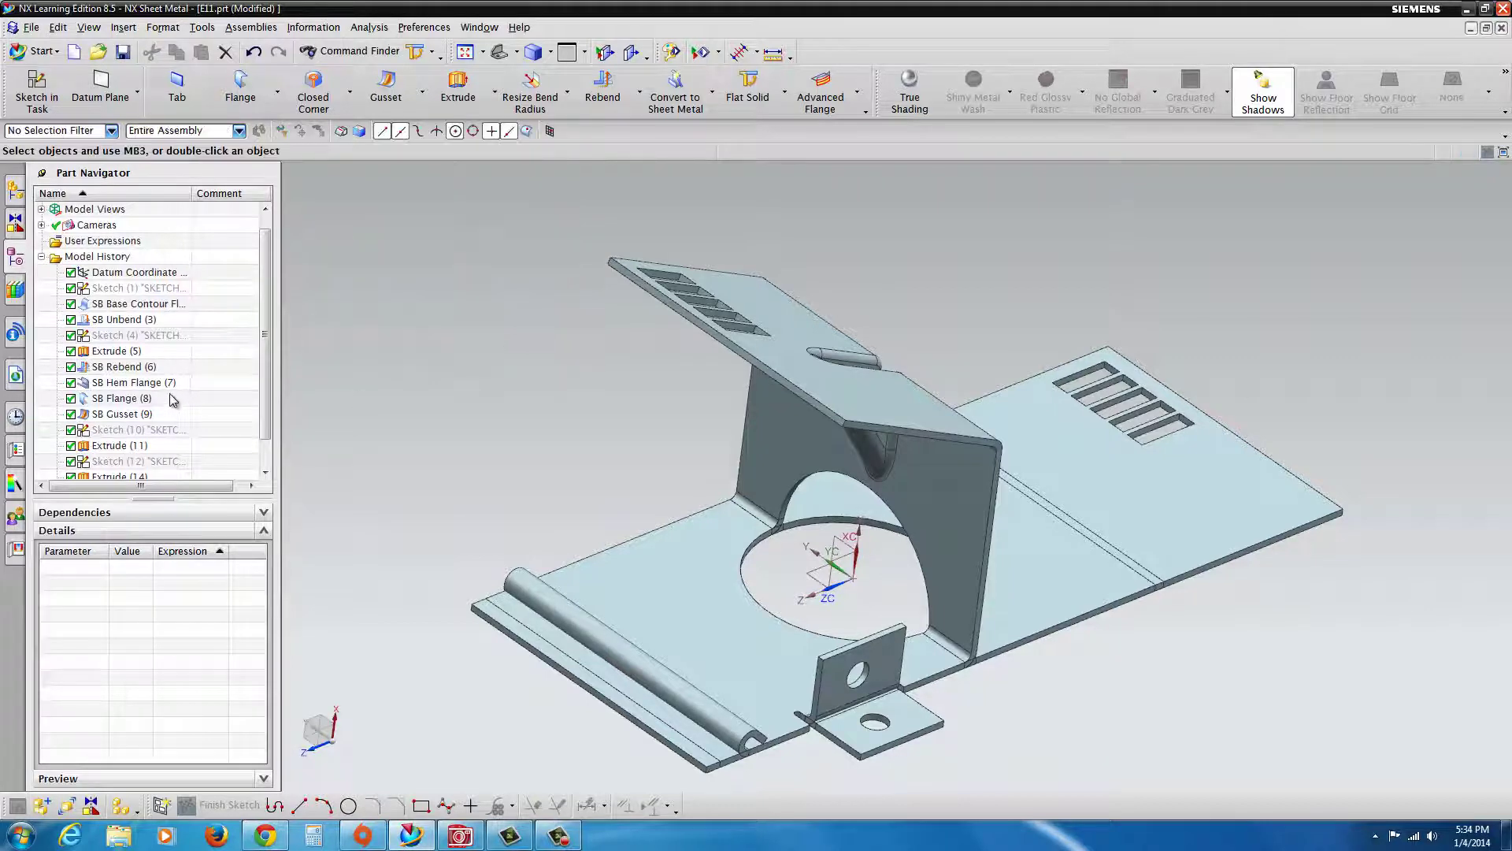
- Confirm the base contour flange unchanged, then hide it to leave the flat plate
{"action": "right_click", "coordinate": [785, 325]}
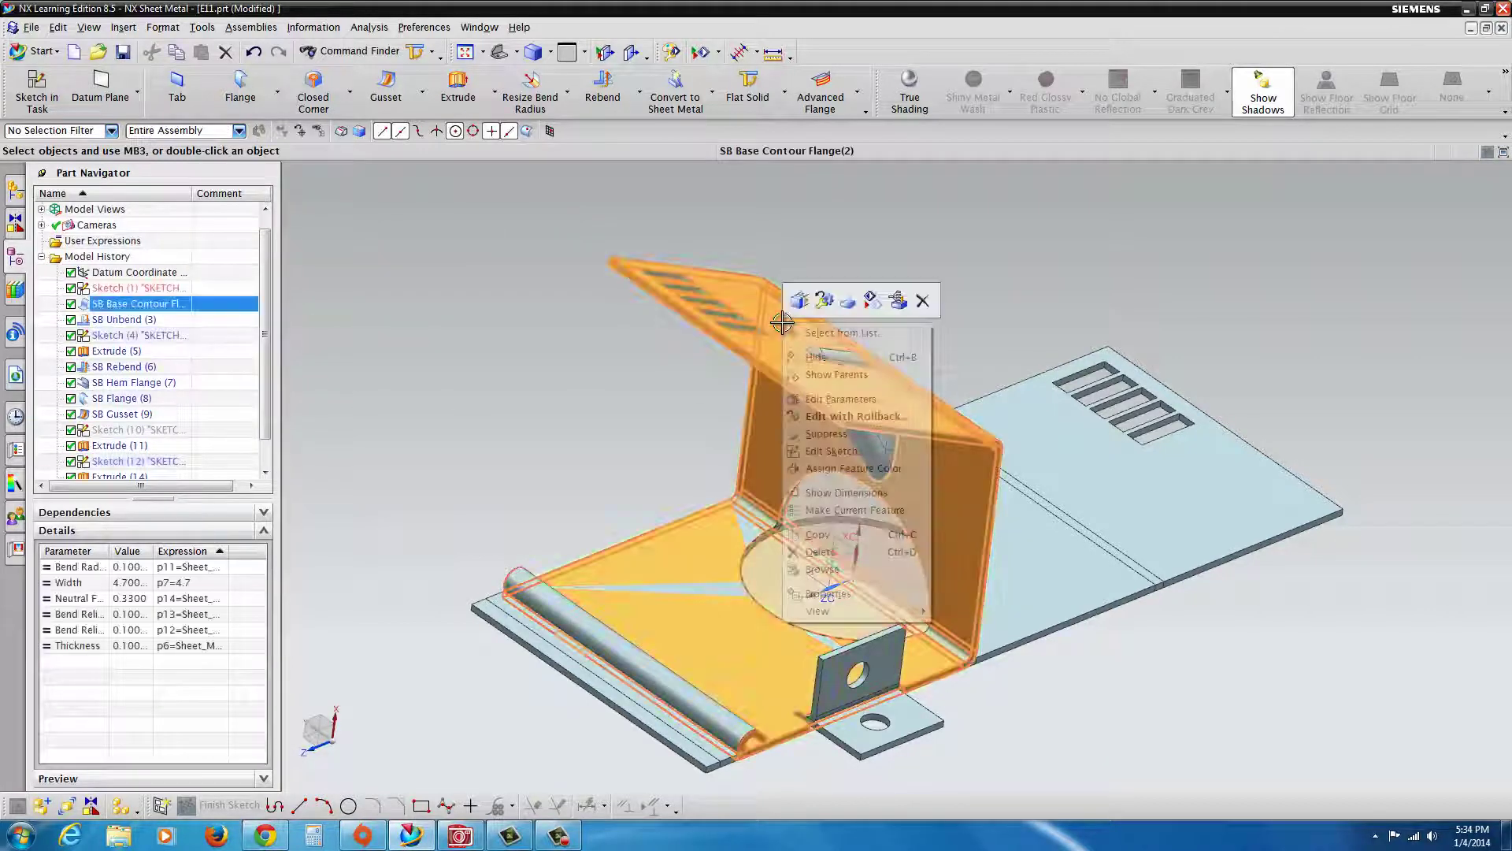
{"action": "left_click", "coordinate": [800, 304]}
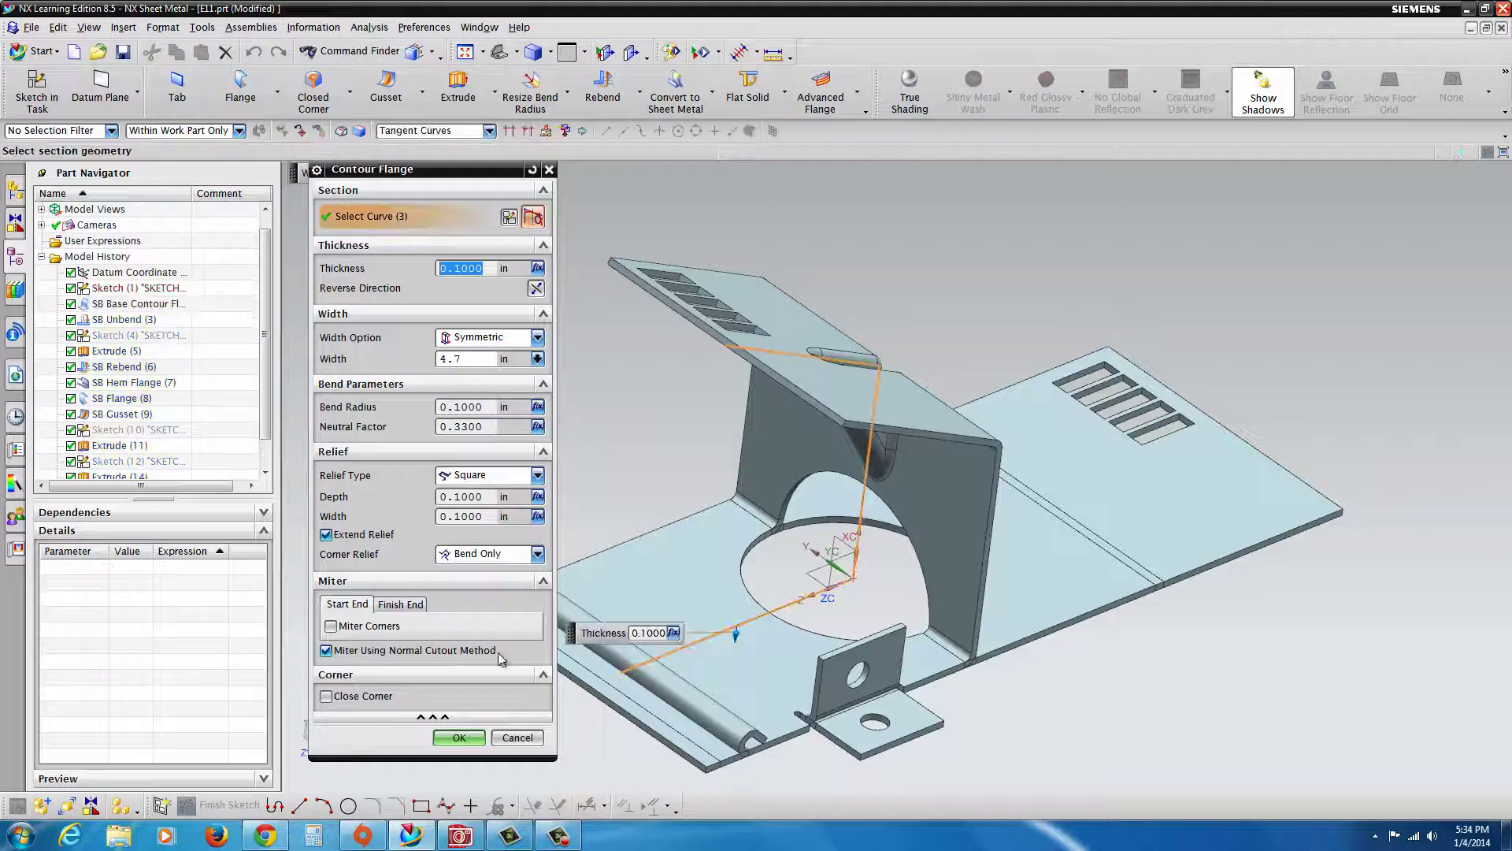
{"action": "left_click", "coordinate": [460, 739]}
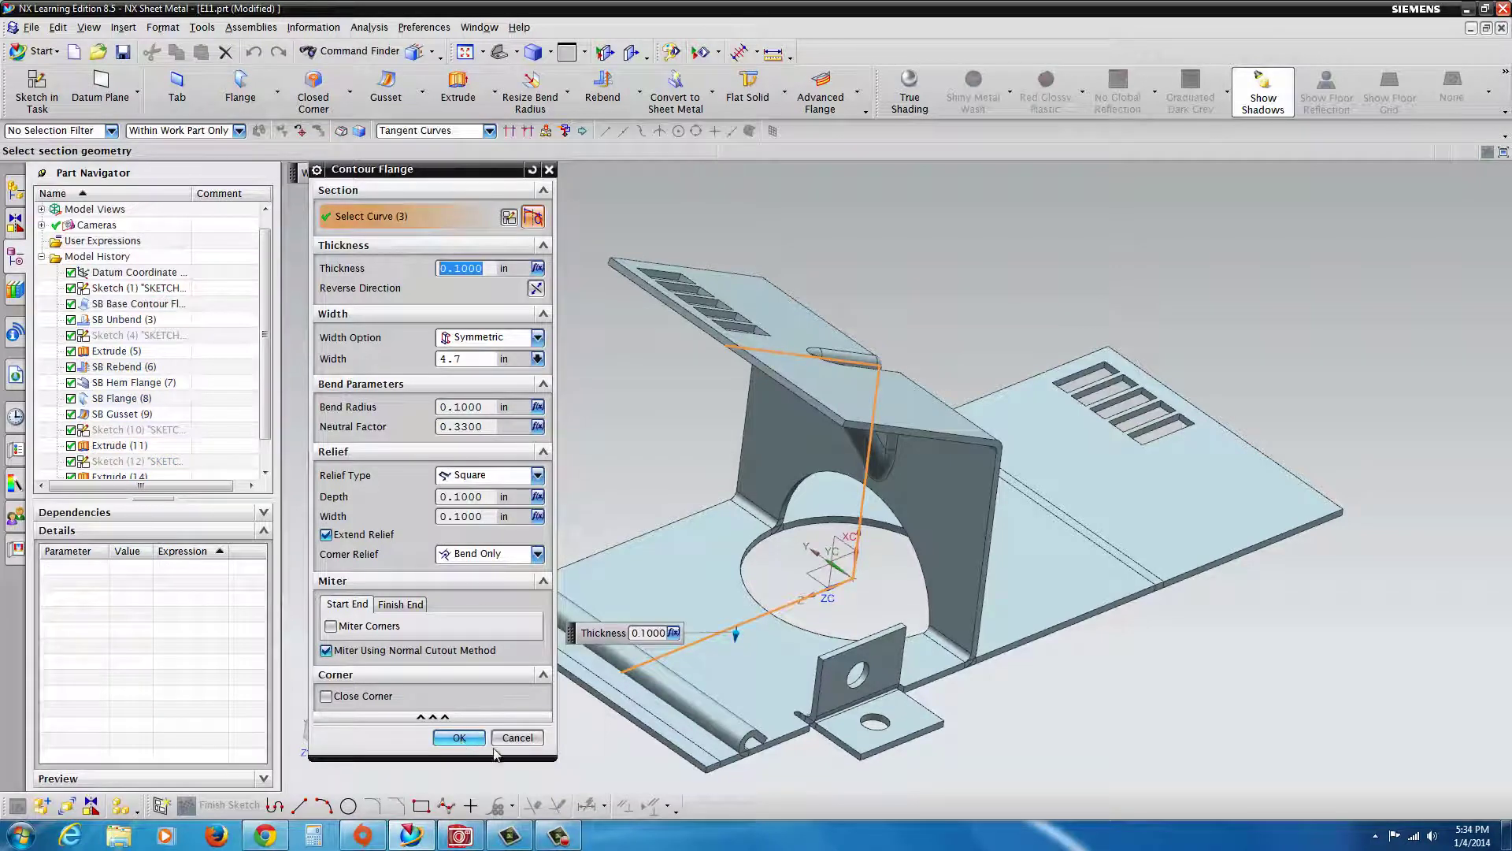
{"action": "right_click", "coordinate": [774, 316]}
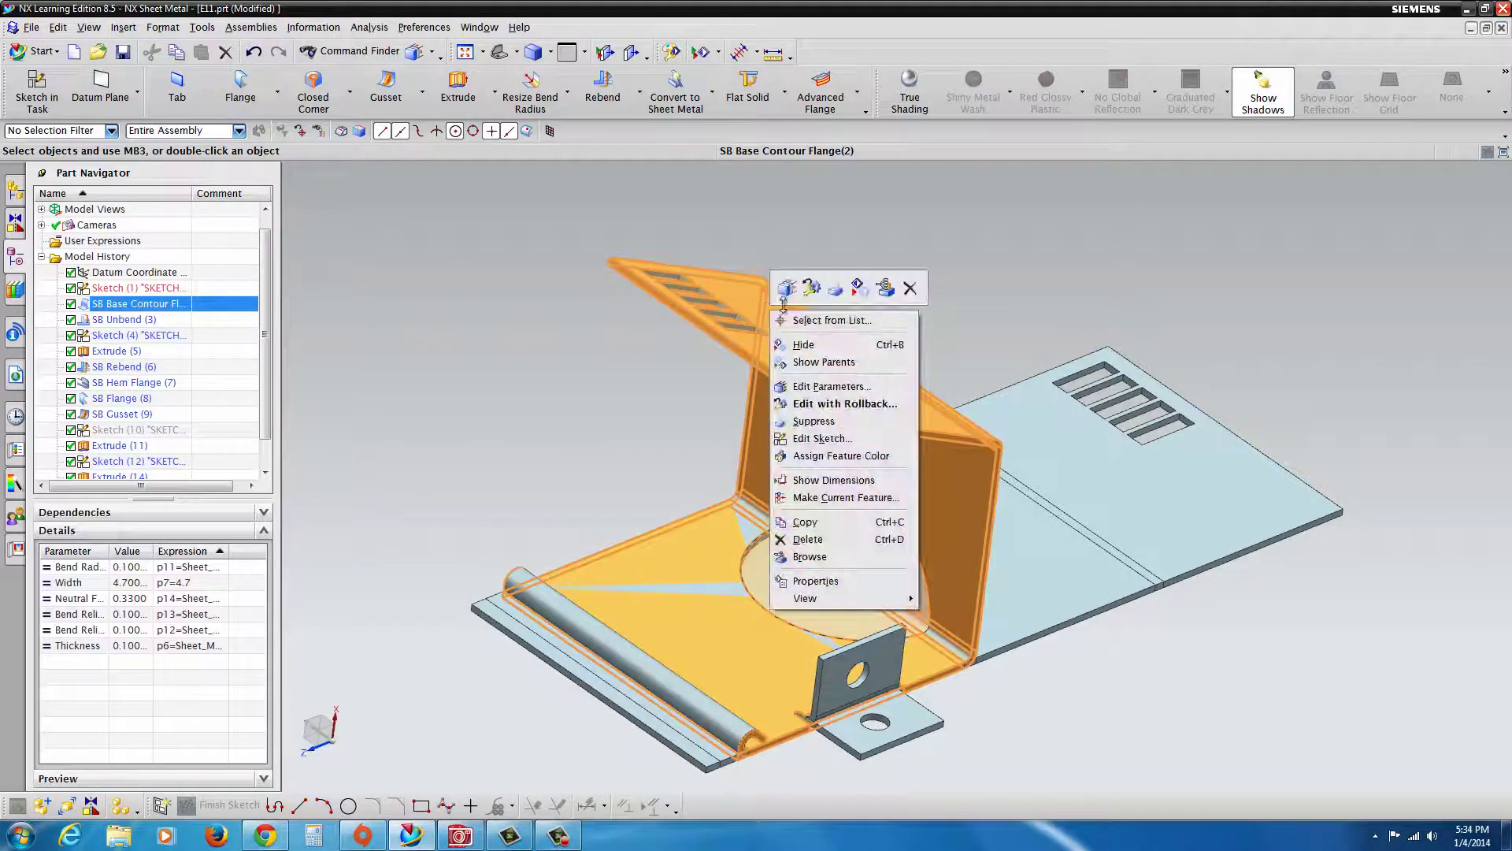
{"action": "left_click", "coordinate": [799, 346]}
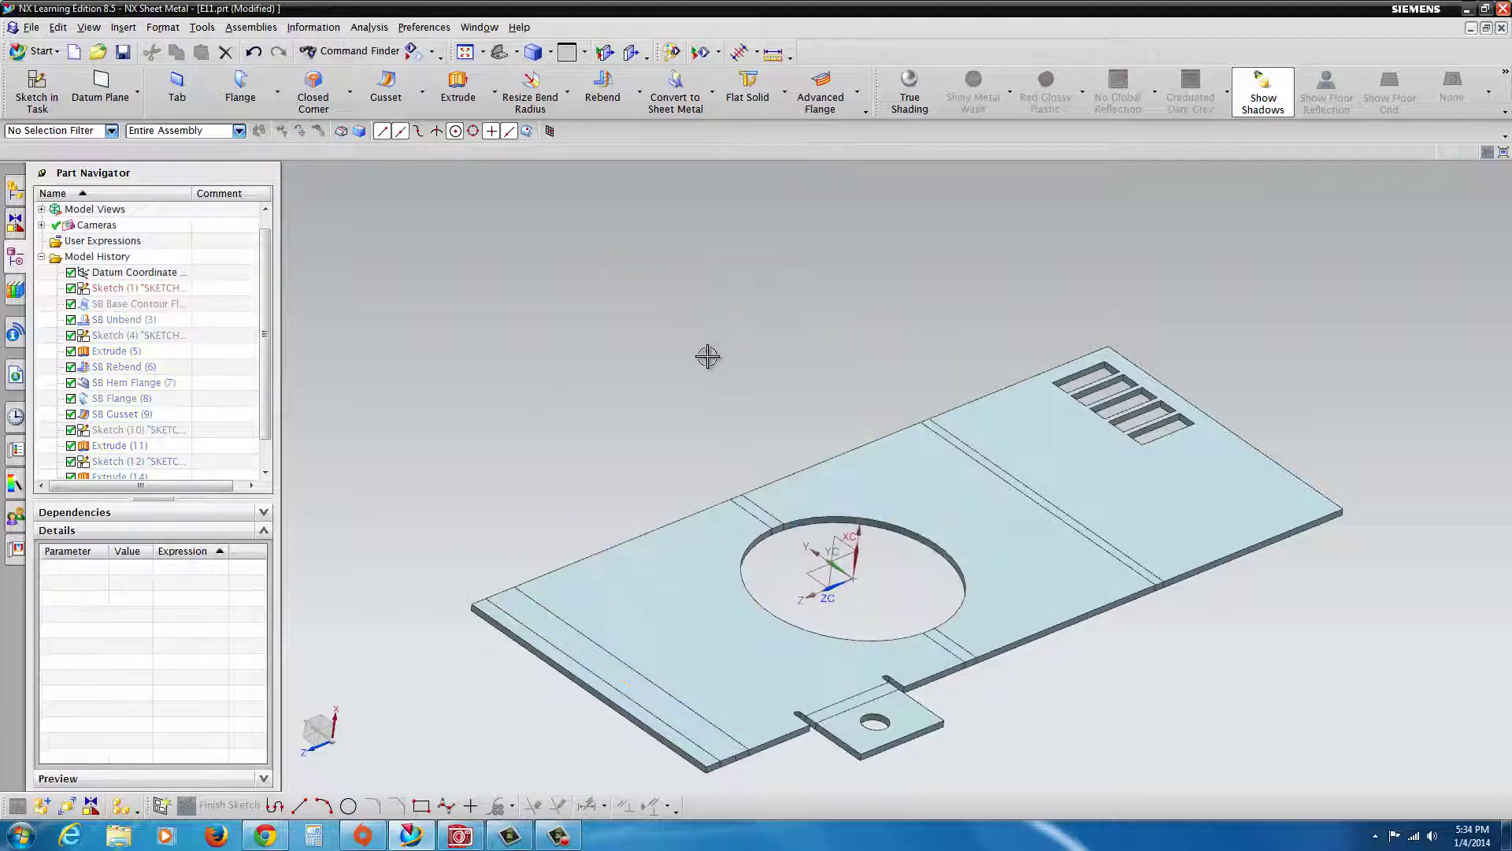
{"action": "mouse_move", "coordinate": [719, 415]}
{"action": "middle_mouse_down"}
{"action": "mouse_move", "coordinate": [736, 574]}
{"action": "mouse_move", "coordinate": [830, 449]}
{"action": "mouse_move", "coordinate": [816, 506]}
{"action": "middle_mouse_up"}
- Reset to the trimetric view and undo twice to restore the formed bracket
{"action": "key", "text": "Home"}
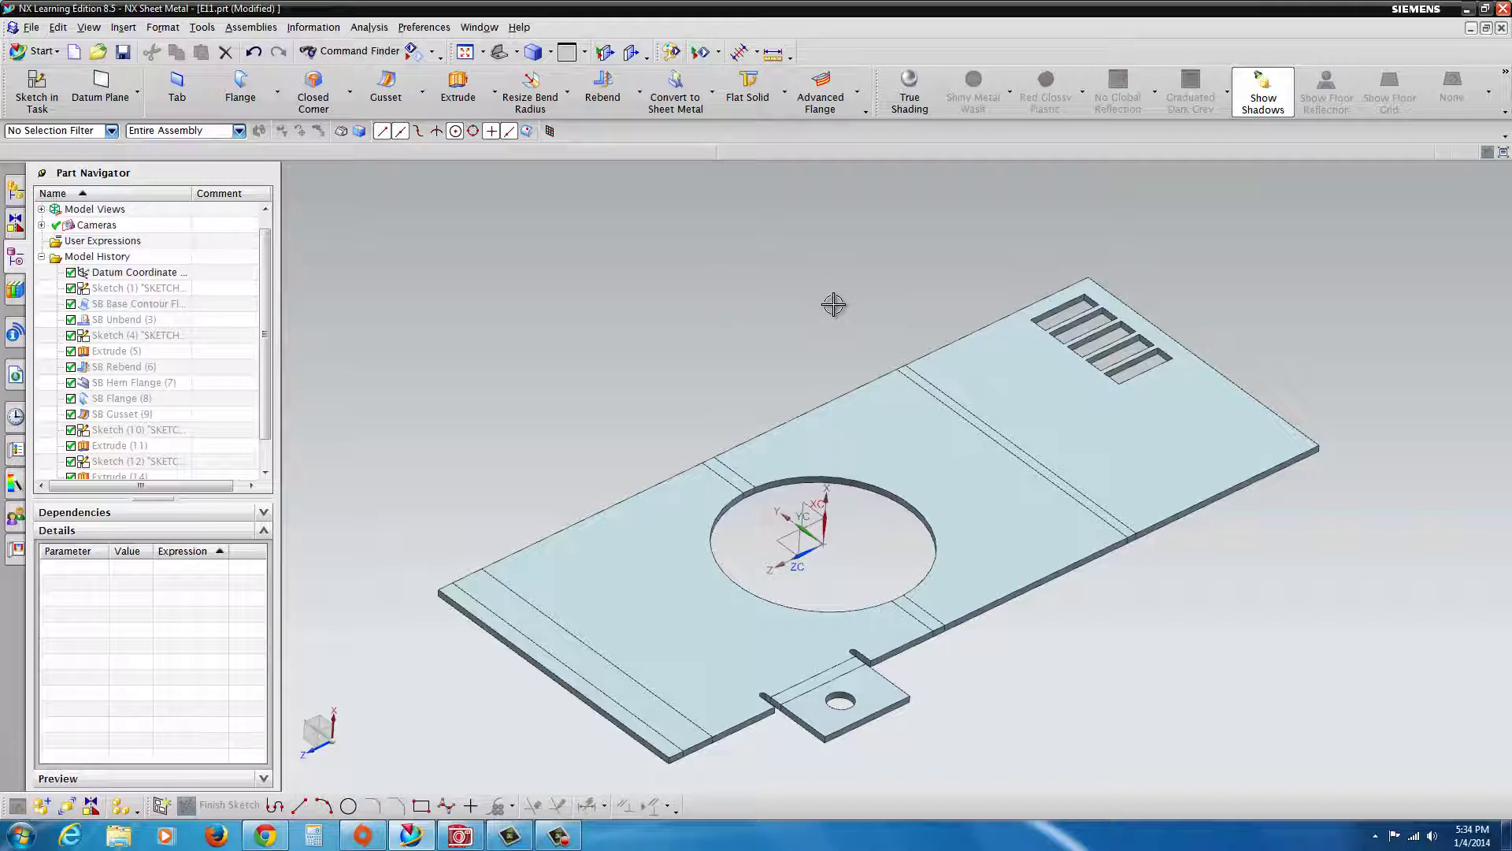
{"action": "mouse_move", "coordinate": [814, 381]}
{"action": "middle_mouse_down"}
{"action": "mouse_move", "coordinate": [763, 351]}
{"action": "mouse_move", "coordinate": [752, 392]}
{"action": "mouse_move", "coordinate": [763, 352]}
{"action": "middle_mouse_up"}
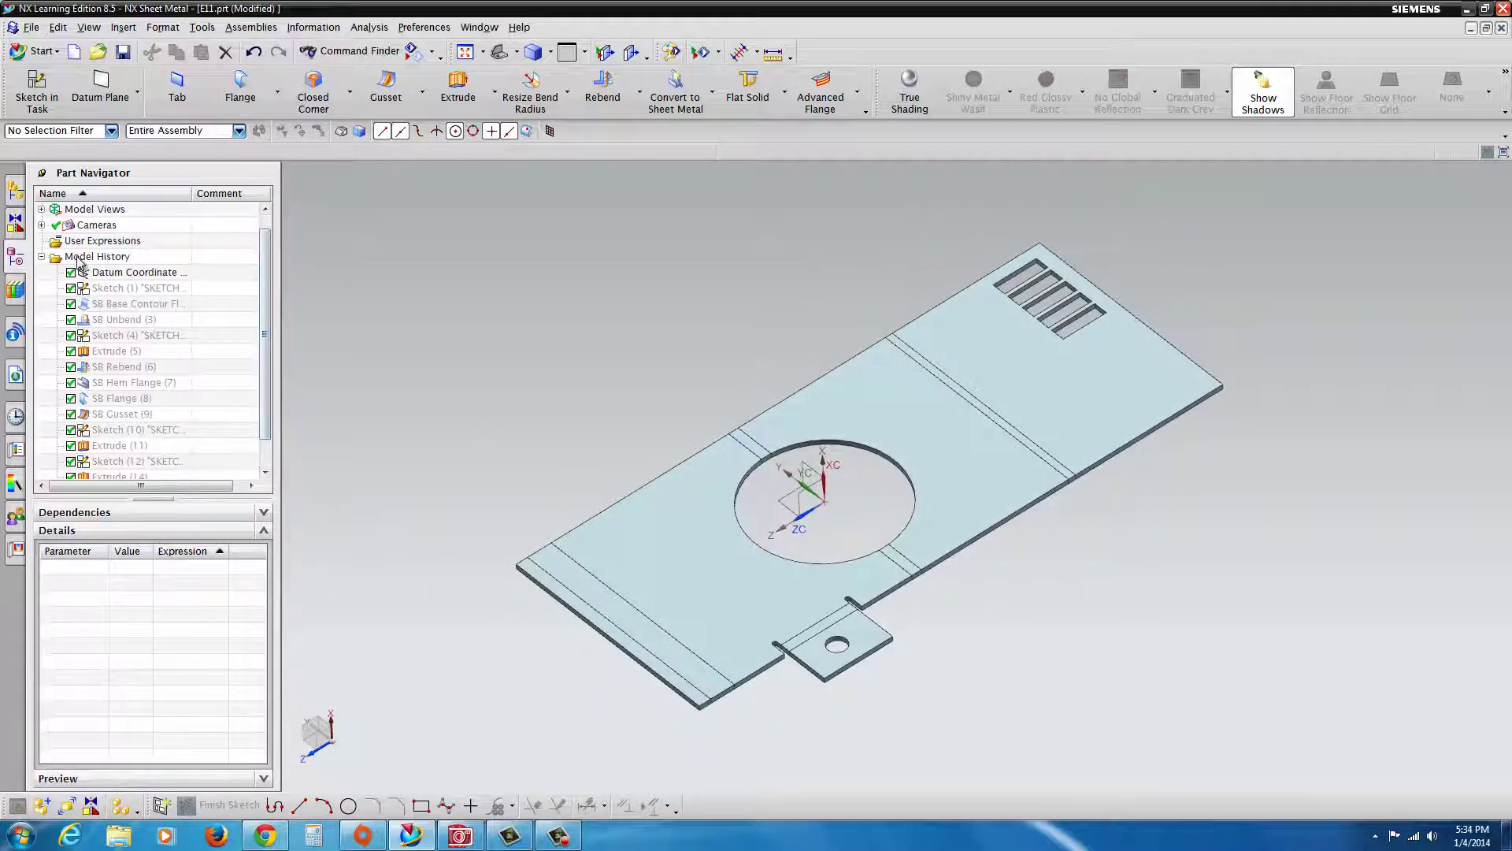
{"action": "left_click", "coordinate": [254, 52]}
{"action": "left_click", "coordinate": [253, 53]}
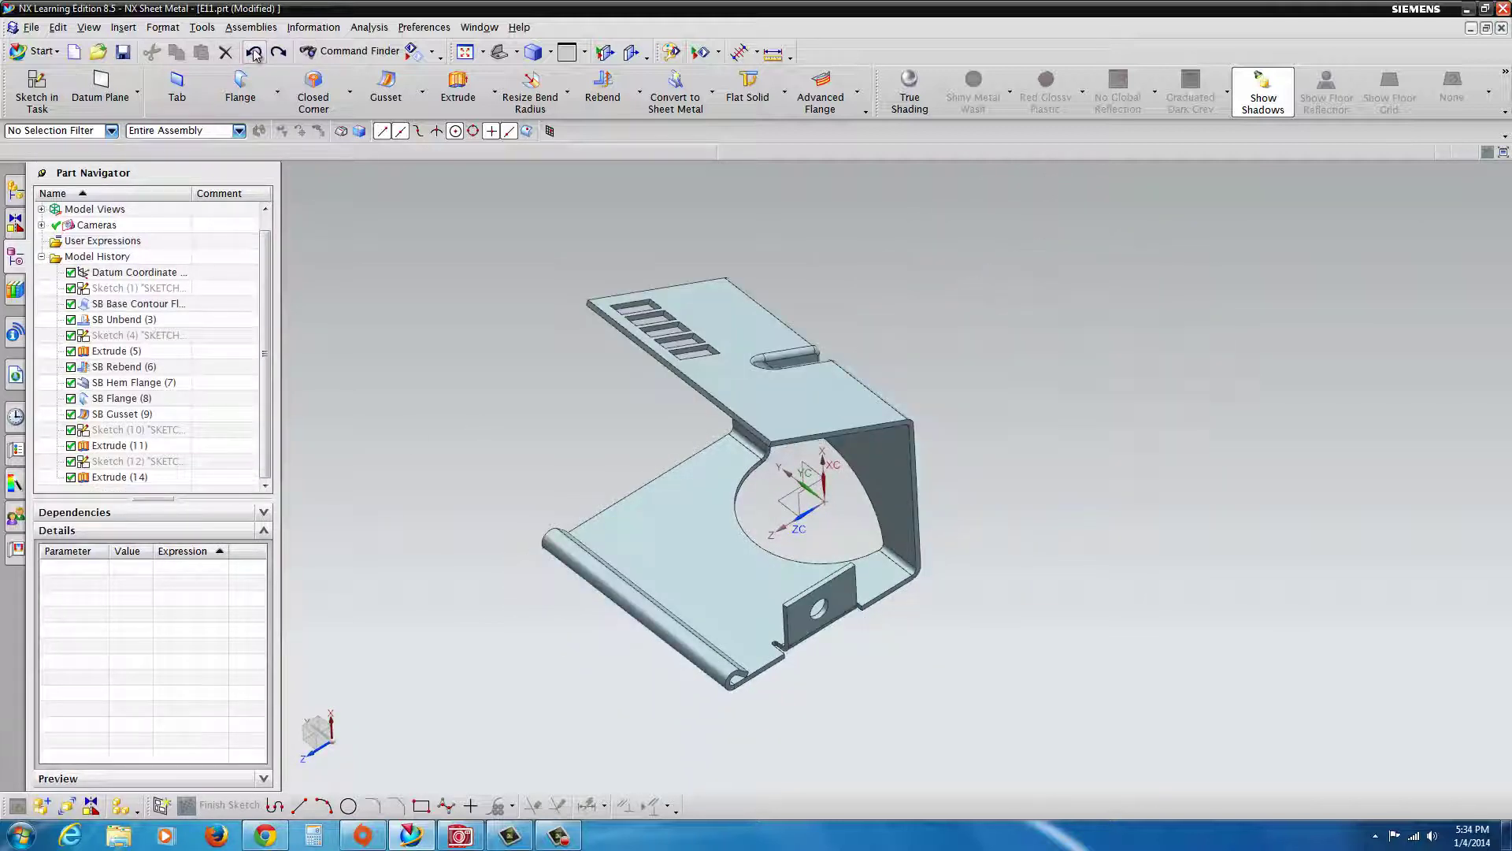
{"action": "middle_click_drag", "start_coordinate": [744, 504], "coordinate": [758, 496]}
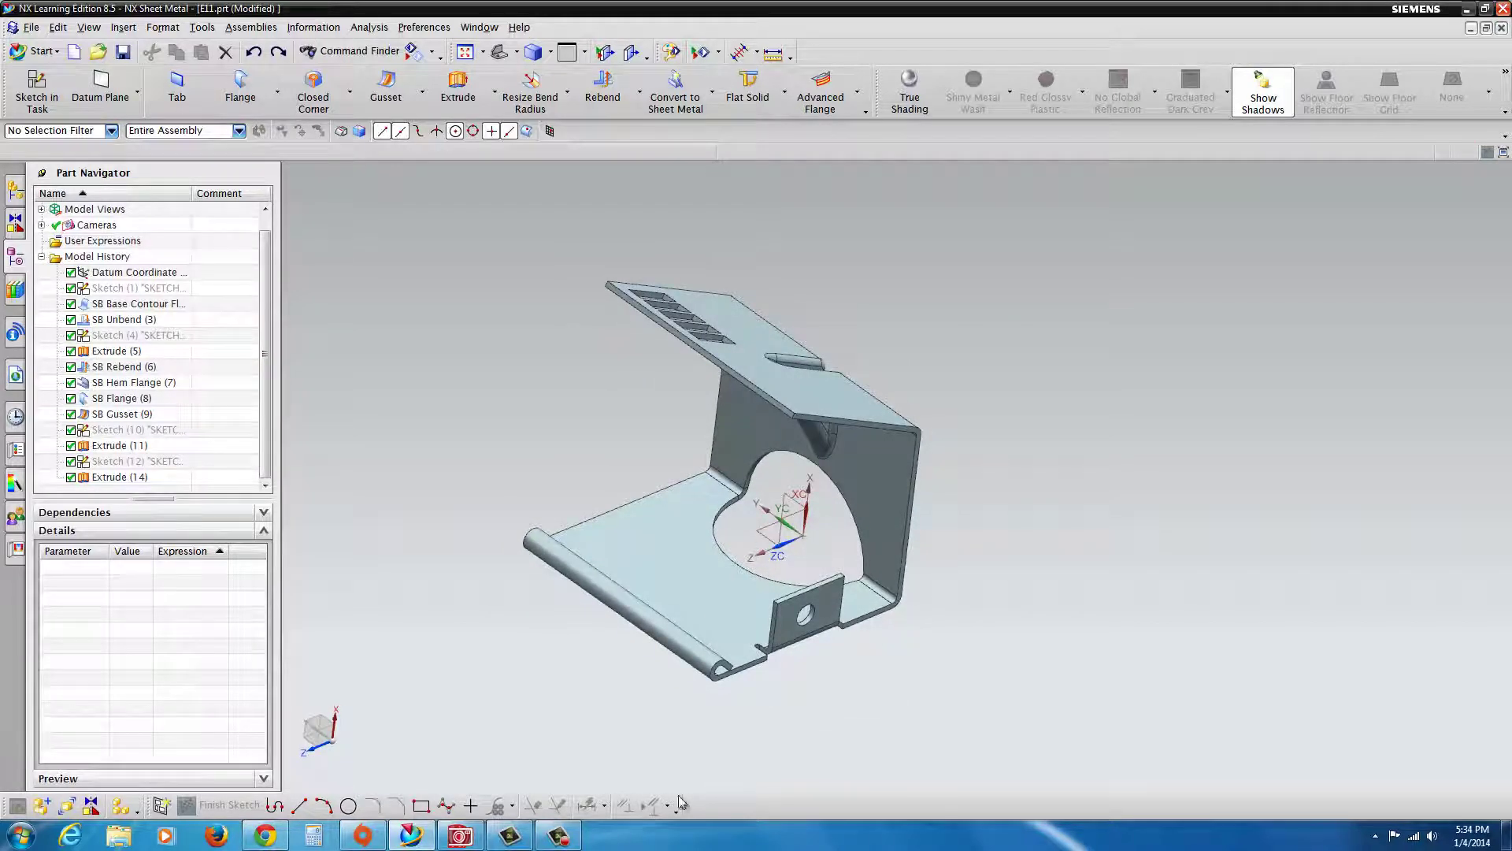